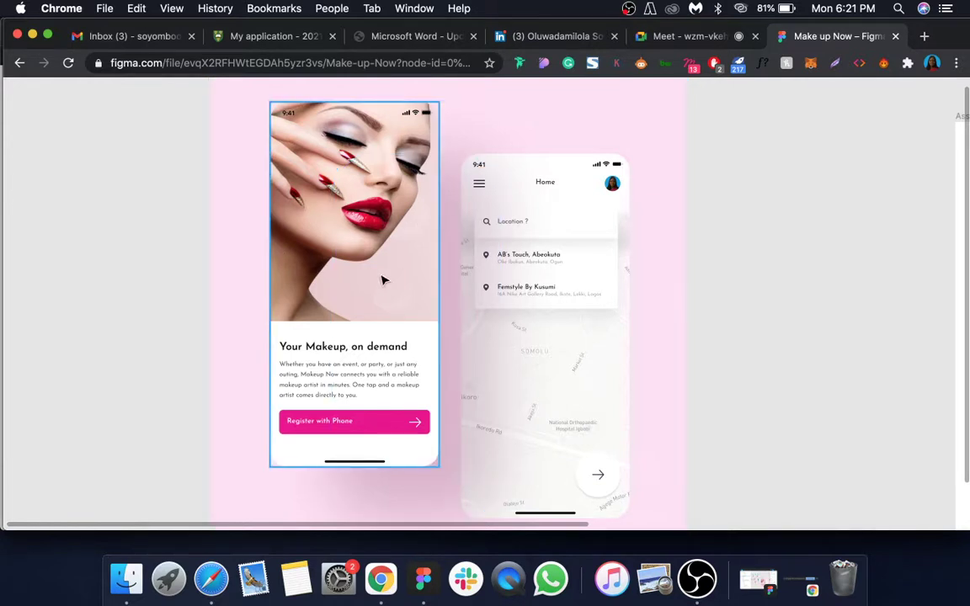
- Show the hidden editor interface and switch the browser window to full screen
key(super+backslash)
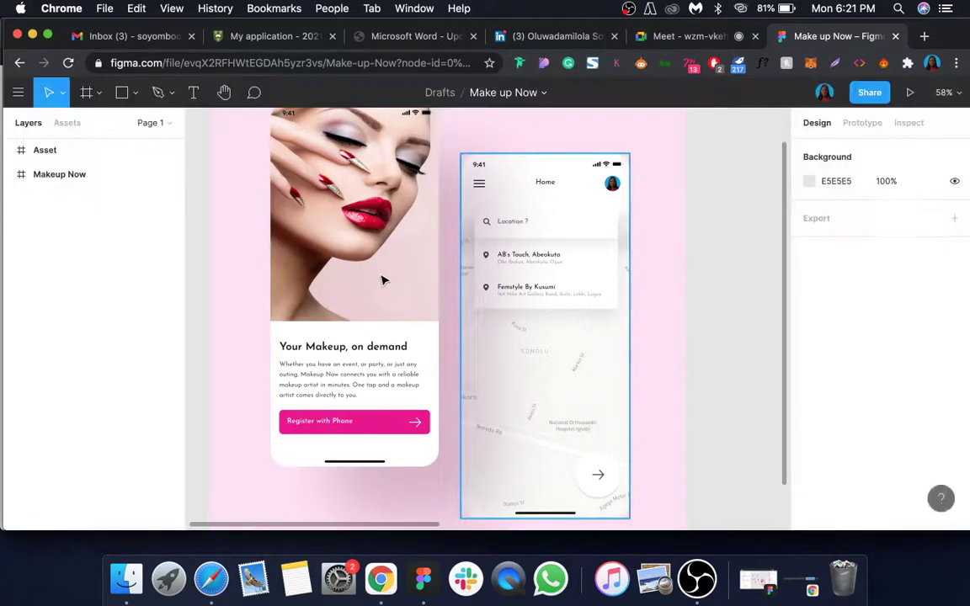
click(48, 36)
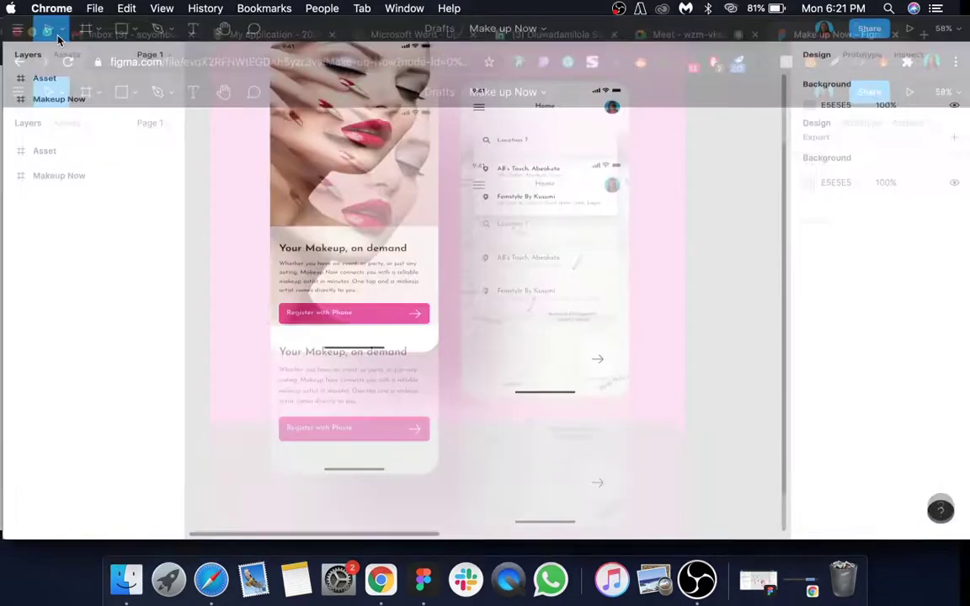
- Examine the Makeup Now design and the Asset frame's status bar, home indicator, colour swatches and icons
scroll(658, 307, down, 3)
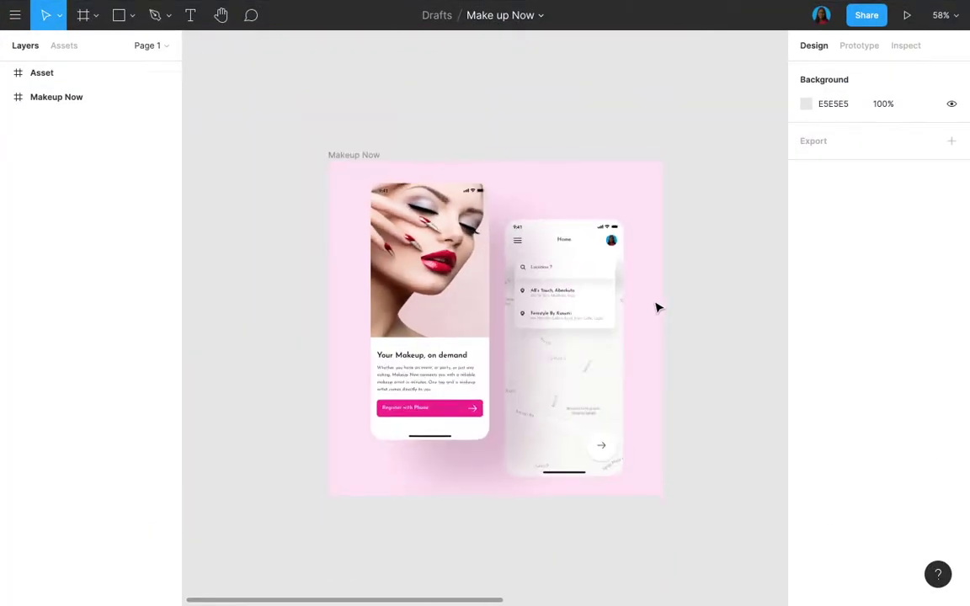
scroll(658, 307, right, 3)
scroll(659, 307, right, 5)
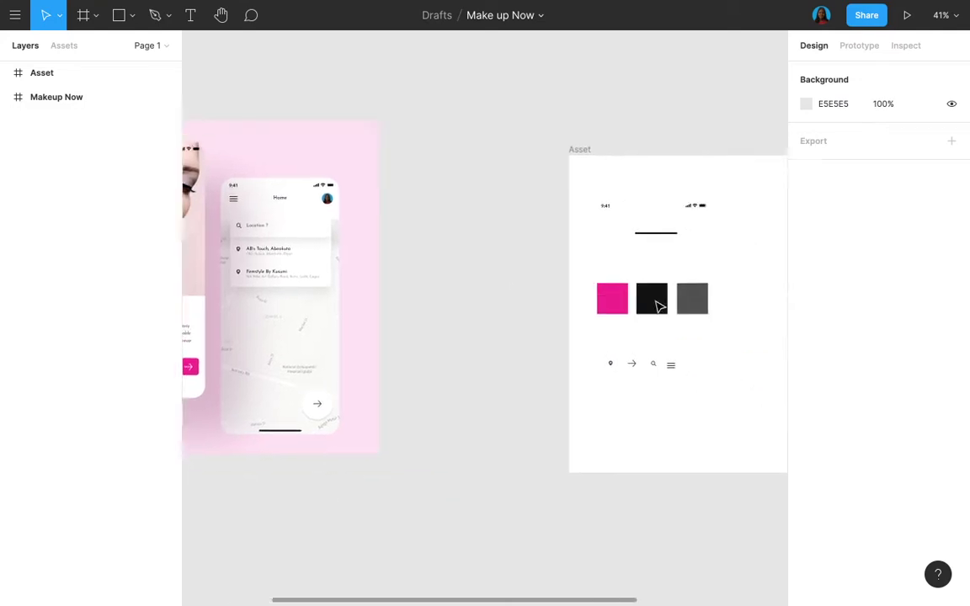
scroll(543, 396, up, 3)
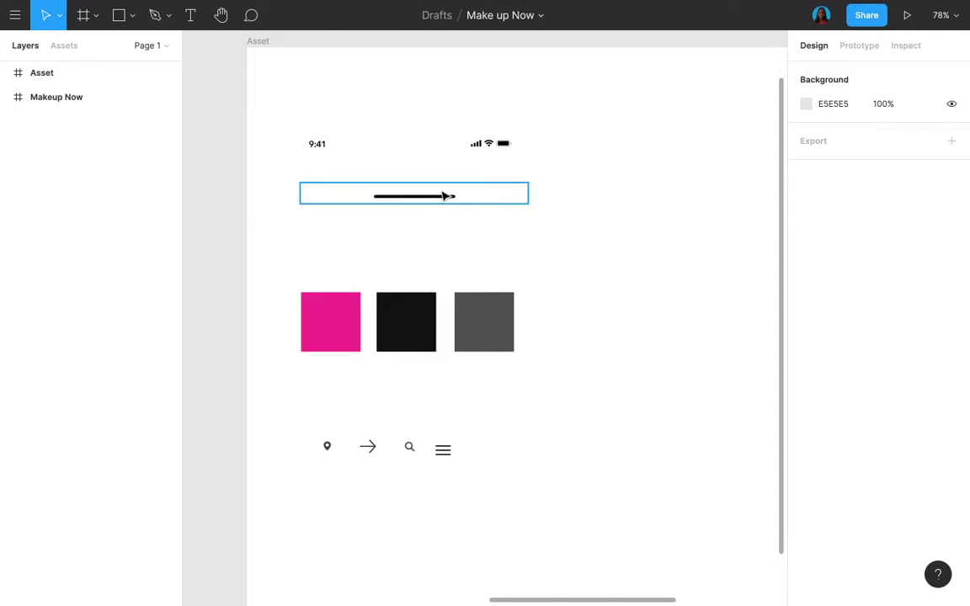
scroll(444, 195, down, 3)
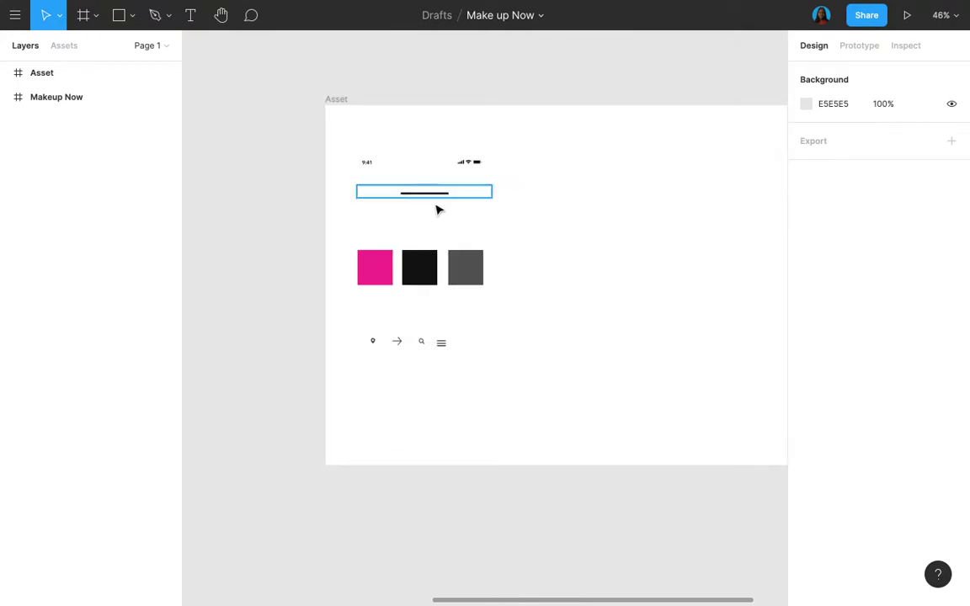
scroll(436, 210, right, 2)
scroll(436, 209, up, 2)
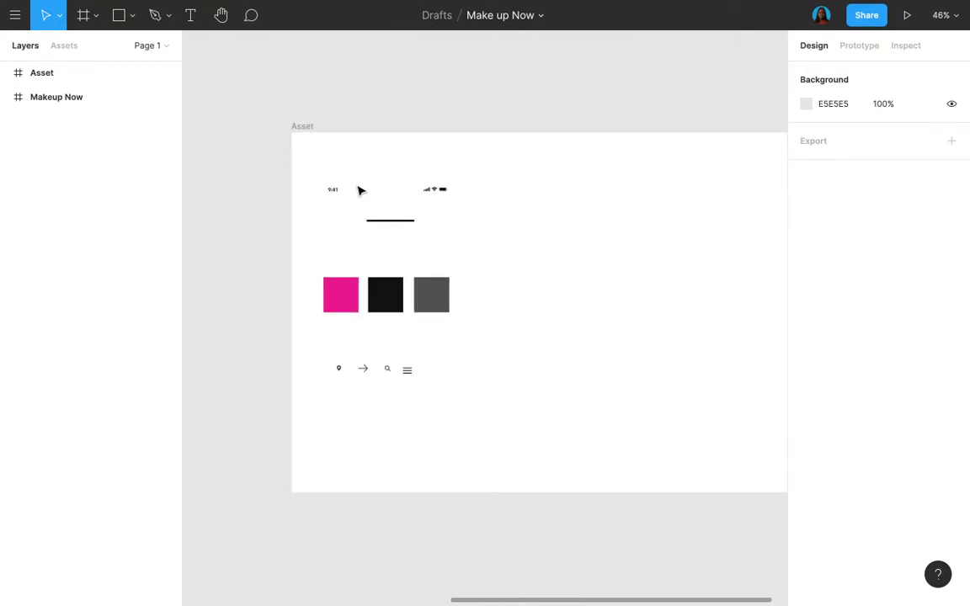
click(333, 194)
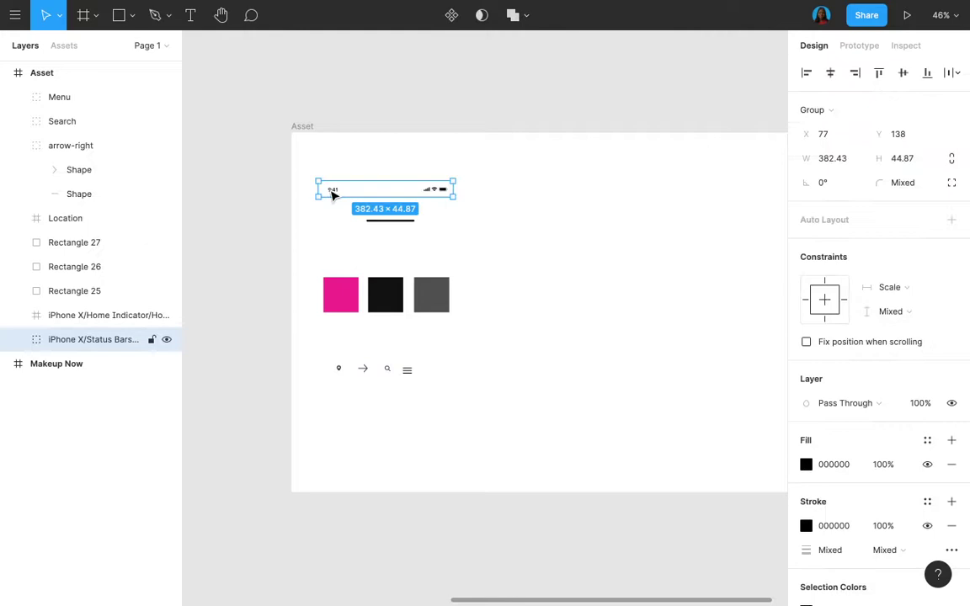
click(372, 220)
click(340, 373)
click(362, 371)
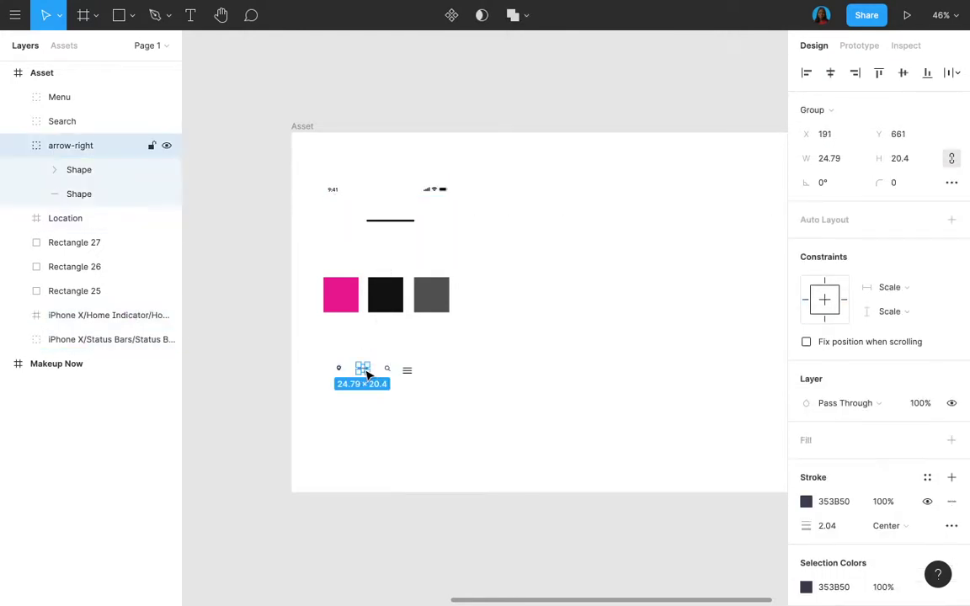
click(389, 372)
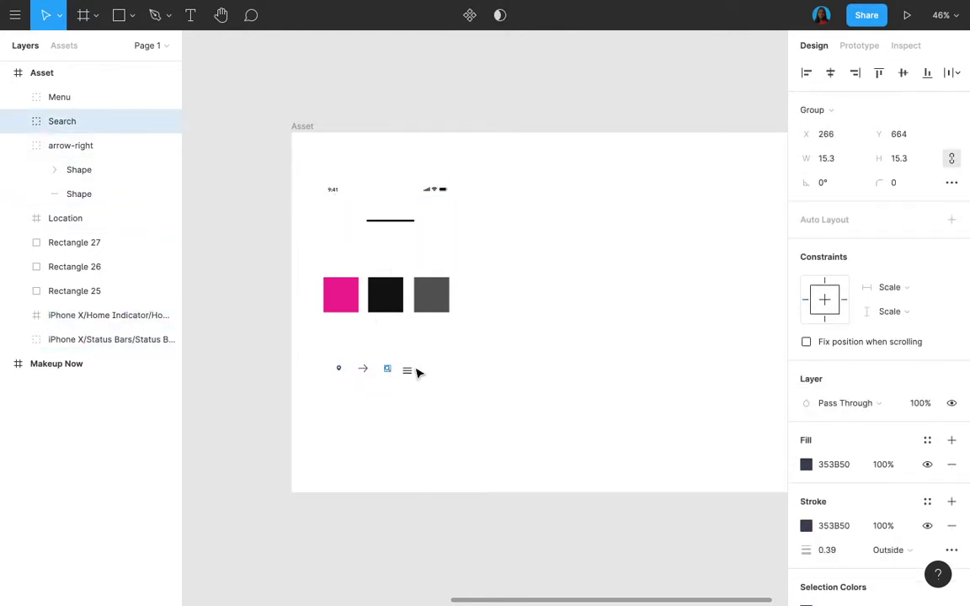
- Add an iPhone 11 Pro / X preset frame (375 × 812) beside the Asset frame
scroll(412, 374, down, 3)
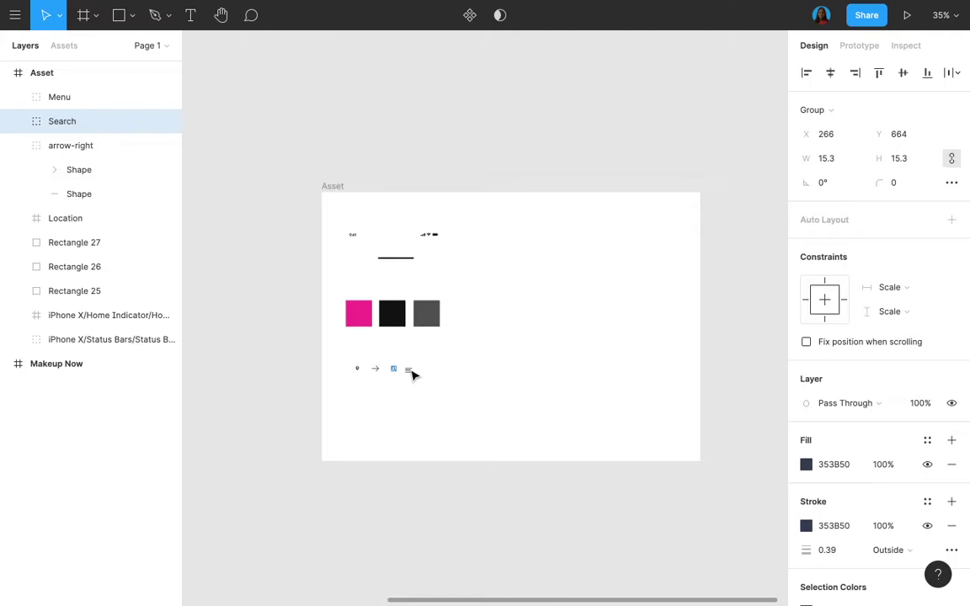
scroll(624, 167, right, 5)
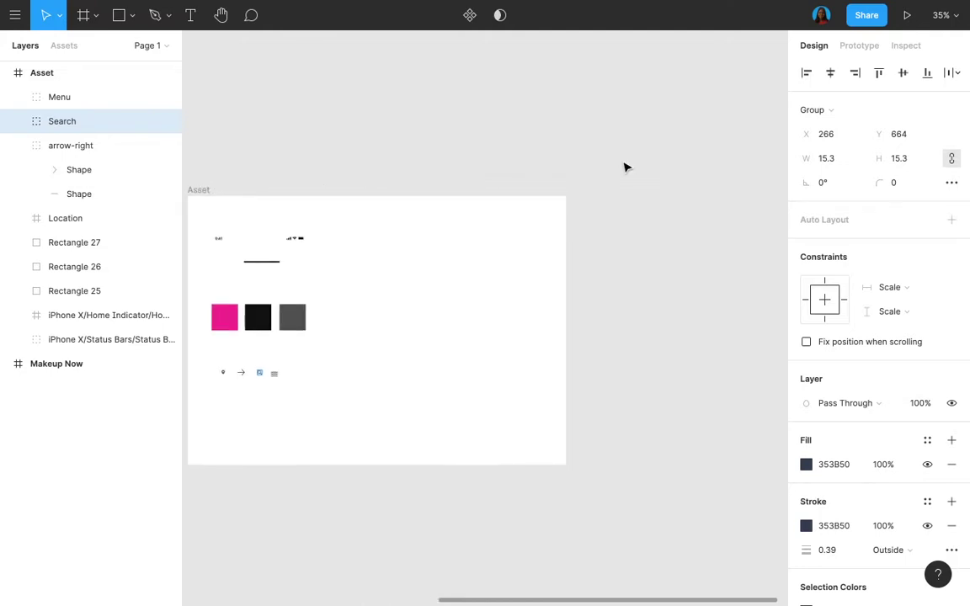
scroll(623, 167, down, 2)
scroll(618, 166, right, 2)
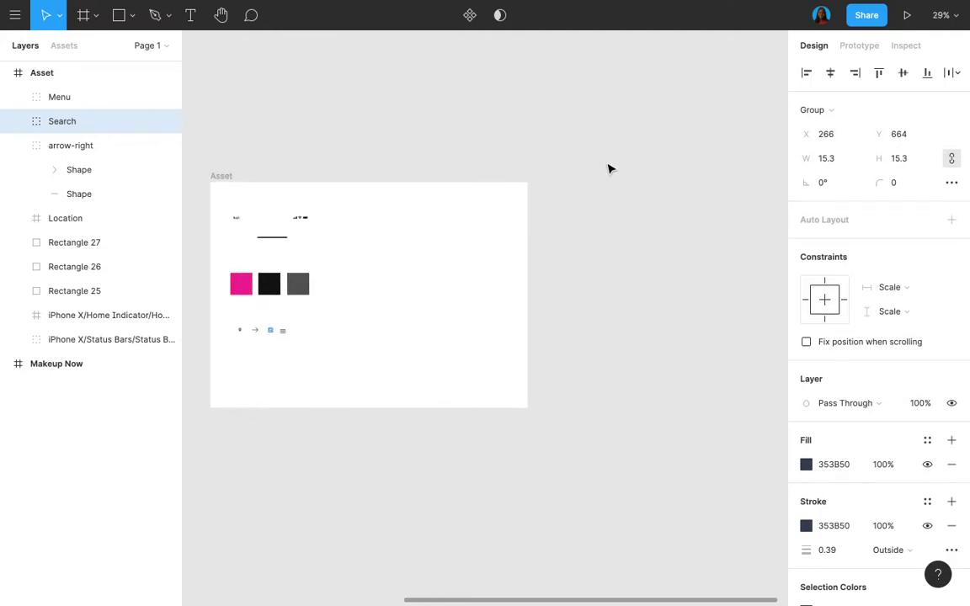
click(82, 16)
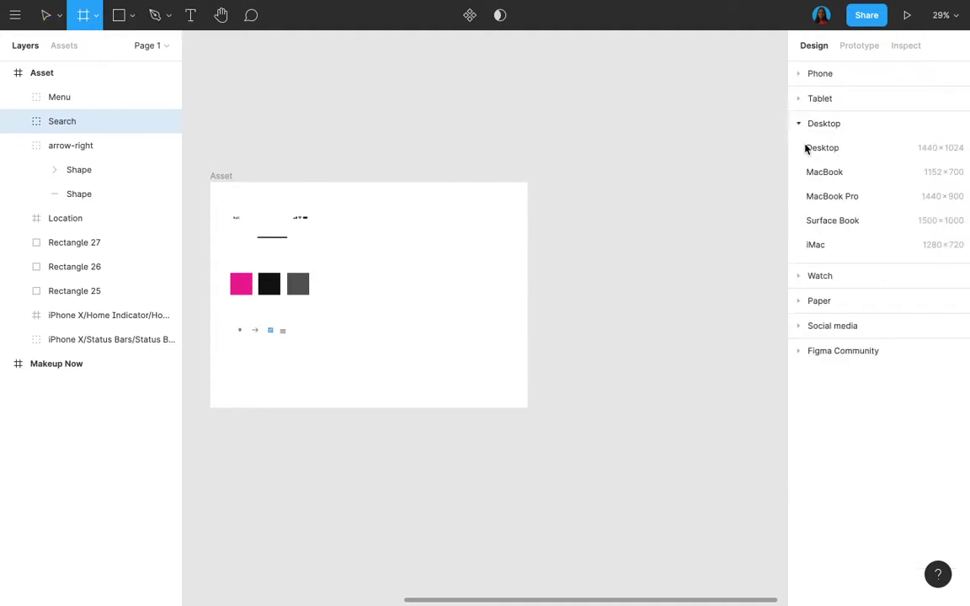
click(799, 75)
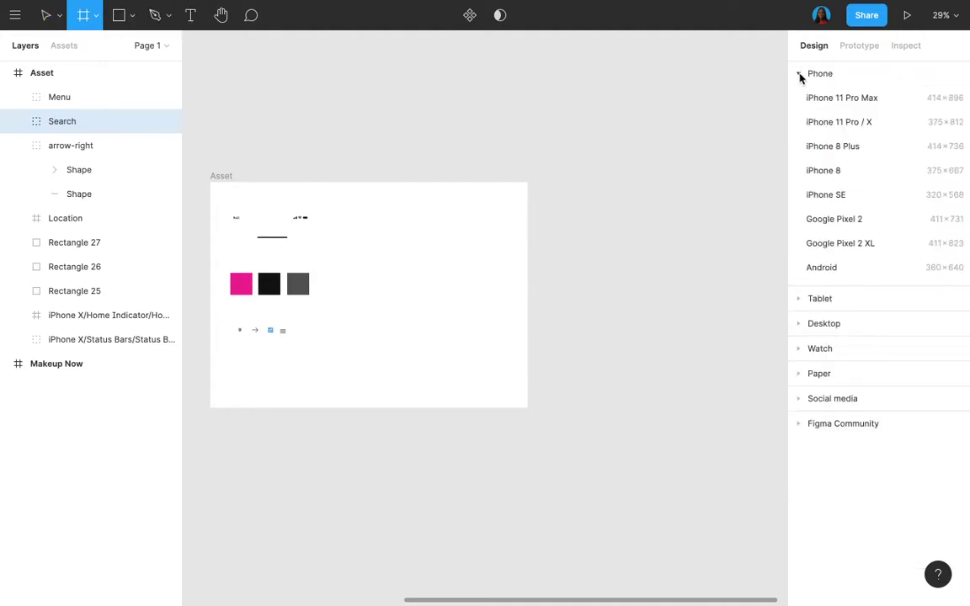
click(853, 126)
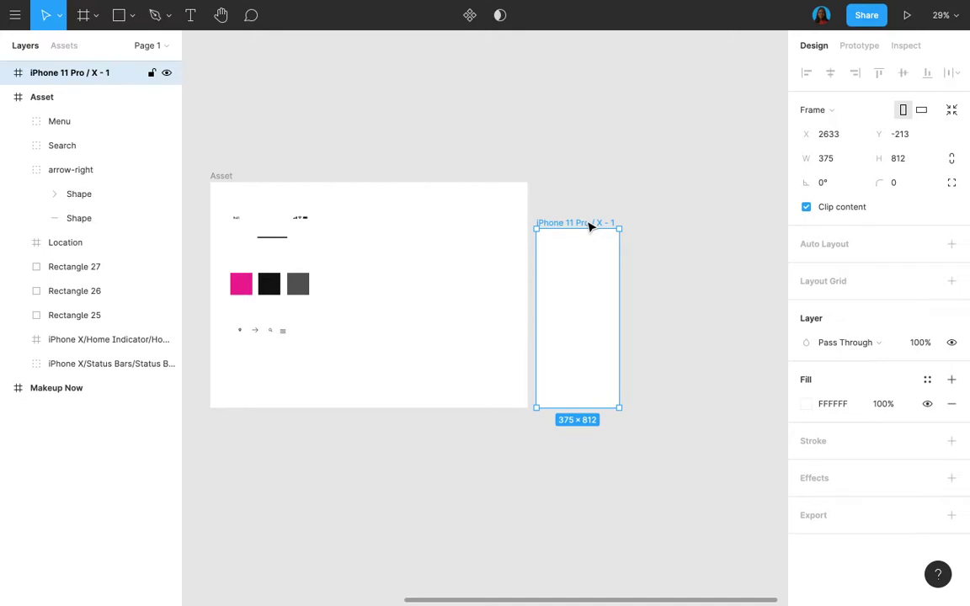
- Duplicate the empty iPhone 11 Pro / X frame
scroll(590, 226, left, 5)
scroll(589, 226, right, 7)
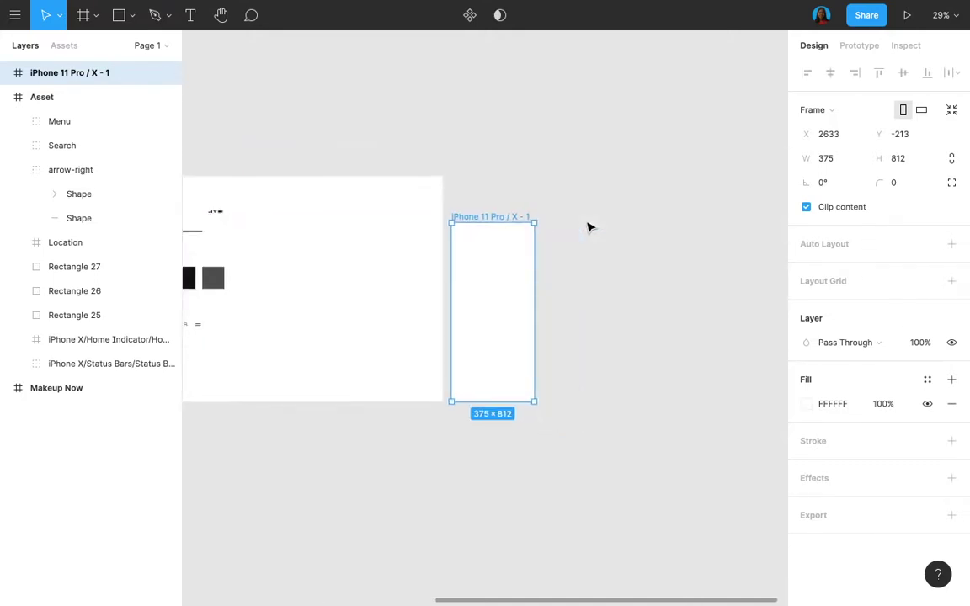
key(ctrl+d)
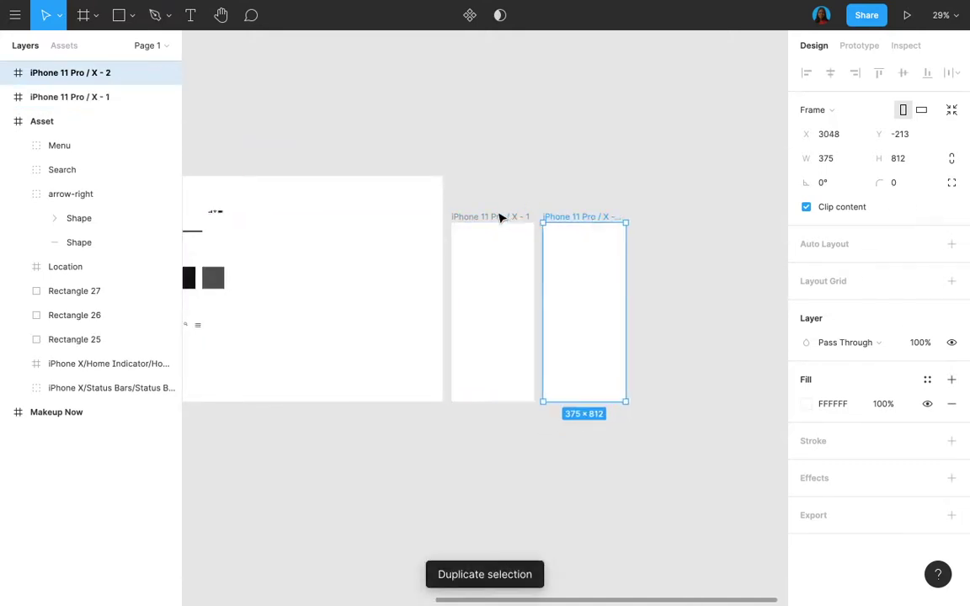
- Rename the original phone frame "Screen 1" and its duplicate "Screen2"
click(499, 218)
key(ctrl+r)
text(Scre)
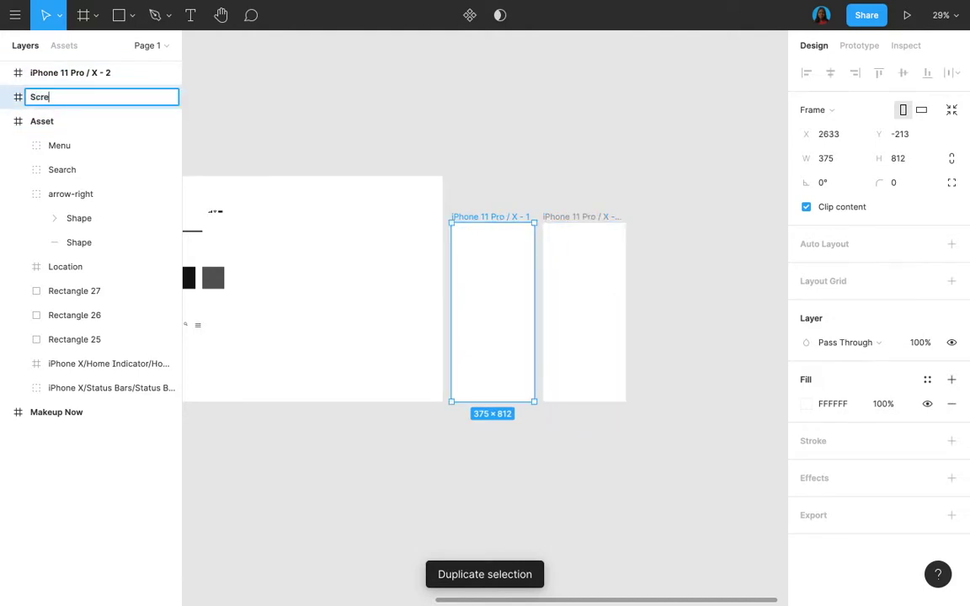
text(en 1)
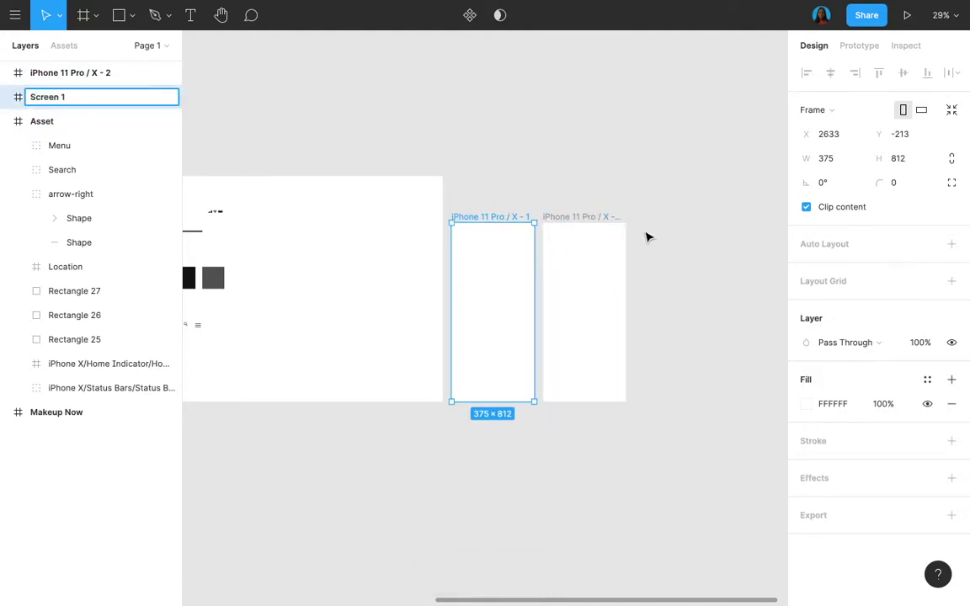
click(594, 220)
key(ctrl+r)
text(Scree)
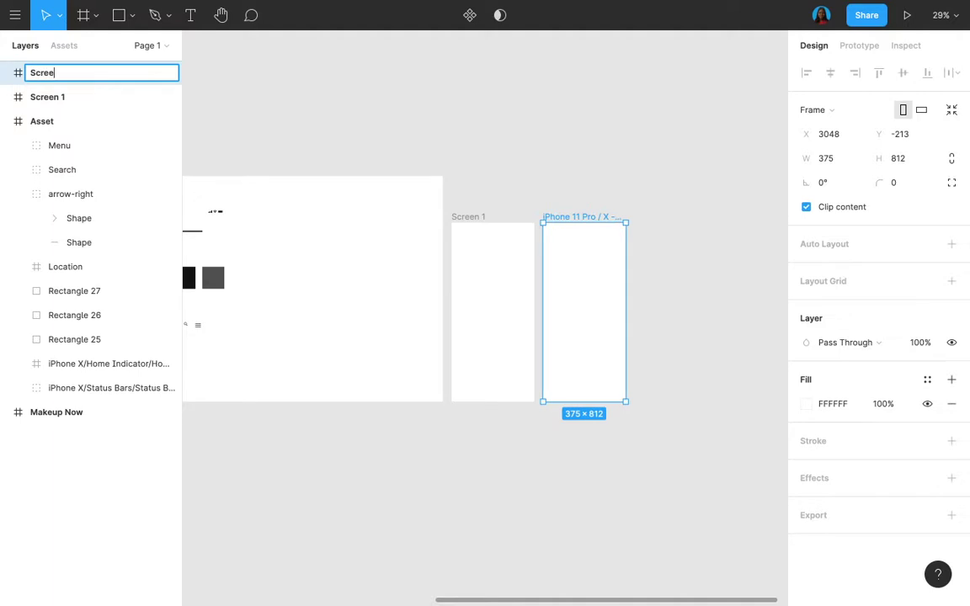
text(n2)
click(517, 208)
click(471, 219)
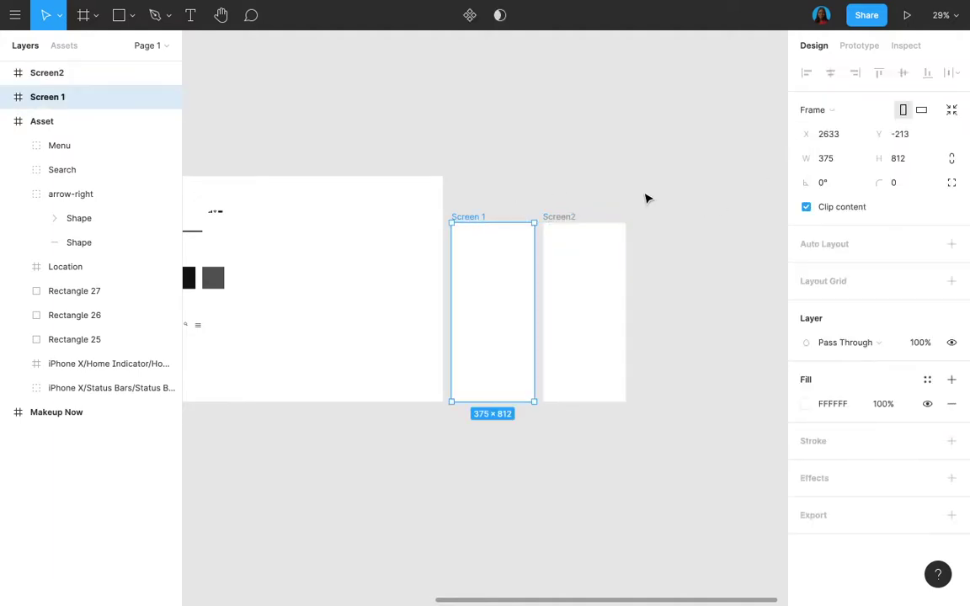
click(556, 221)
- Copy the status bar group from the Asset frame into Screen 1 and place it along the frame's top at X 0, Y 0
scroll(506, 197, left, 1)
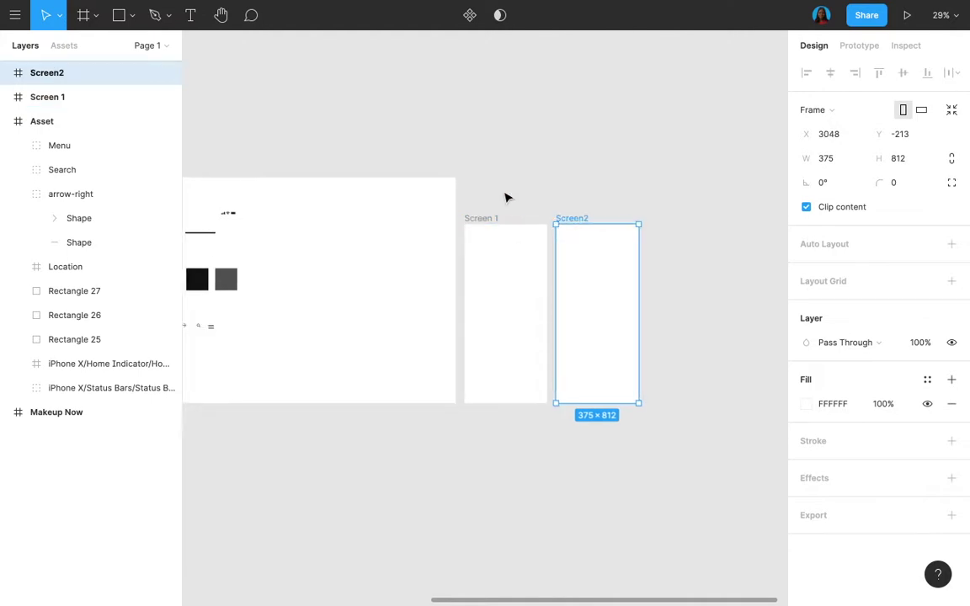
scroll(506, 197, left, 2)
click(268, 222)
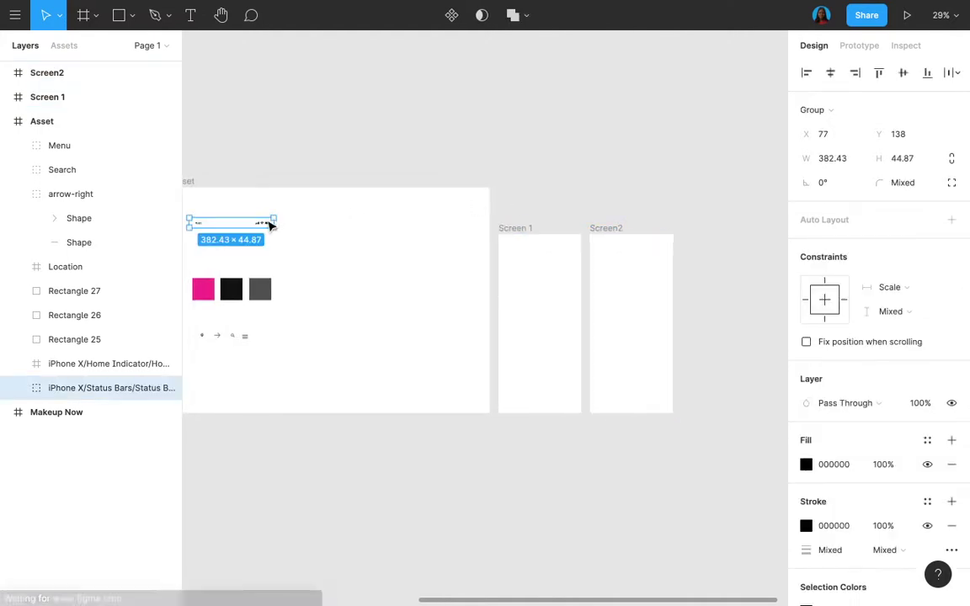
click(537, 226)
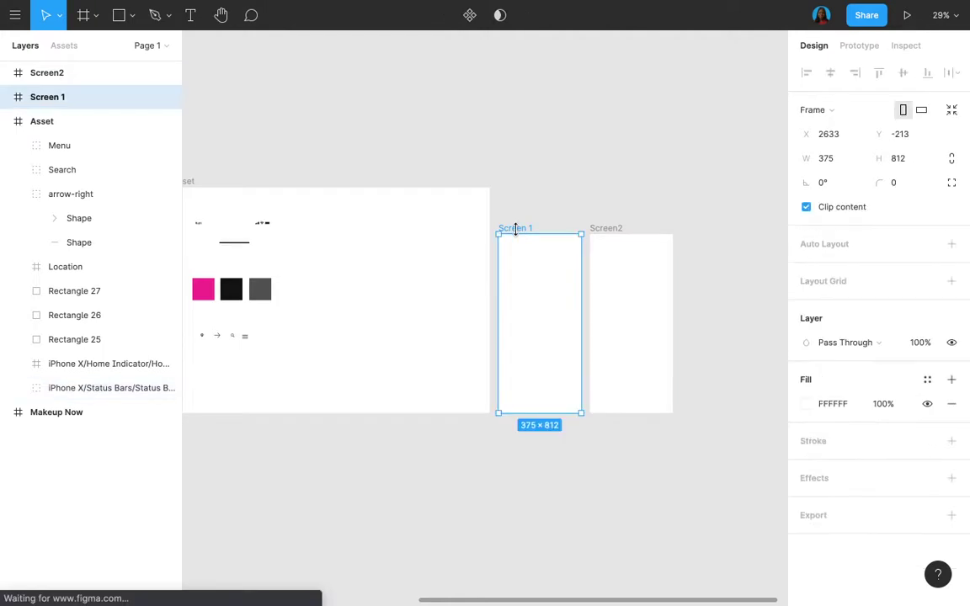
click(253, 227)
click(264, 224)
scroll(254, 223, up, 2)
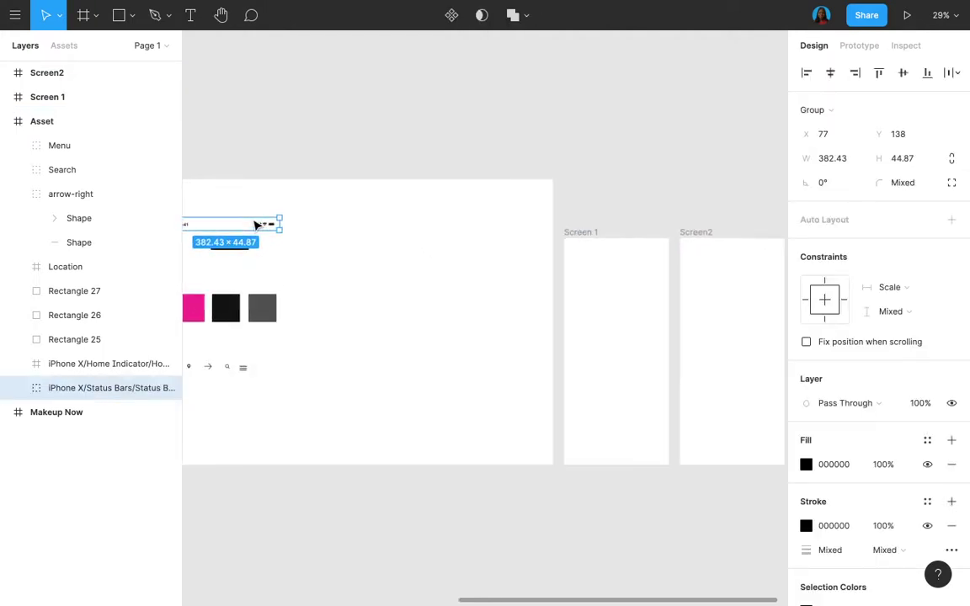
click(581, 239)
key(ctrl+v)
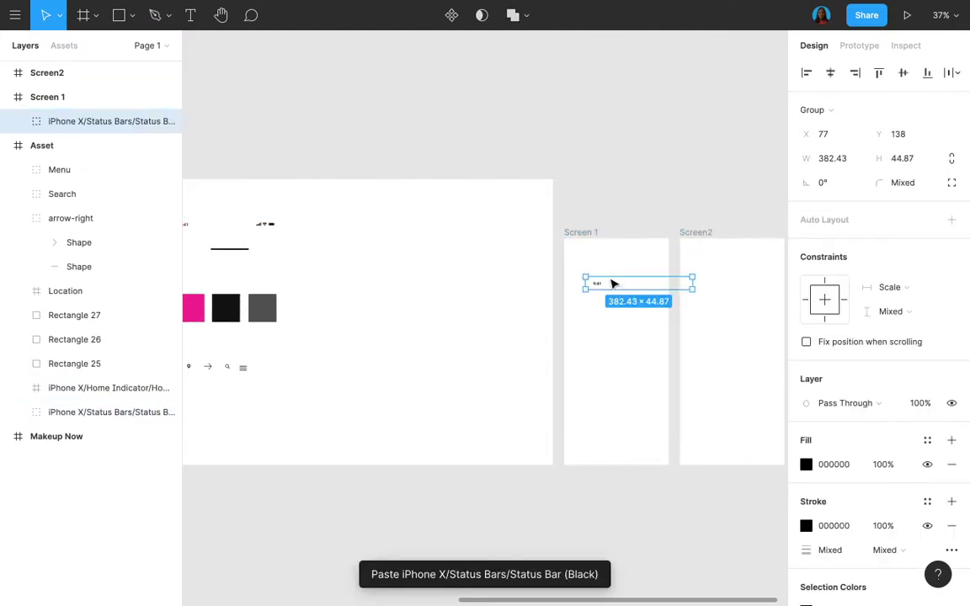
drag(613, 283, 599, 254)
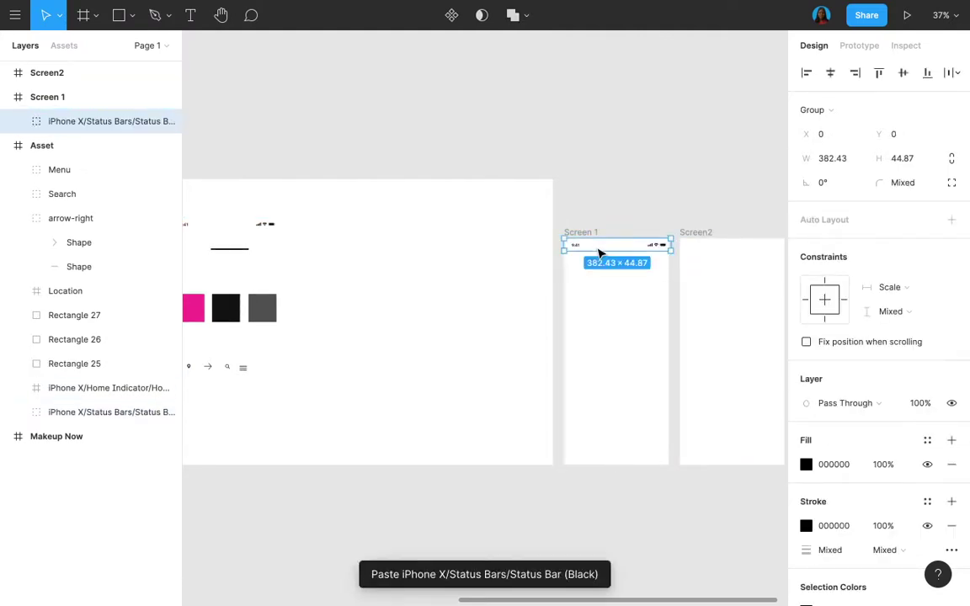
- Paste the copied status bar into Screen2 and place it along the frame's top edge
click(697, 233)
key(ctrl+v)
drag(747, 284, 727, 253)
- Copy the home indicator from the Asset frame into Screen 1 and place it at the frame's bottom at about X -3, Y 777
click(227, 251)
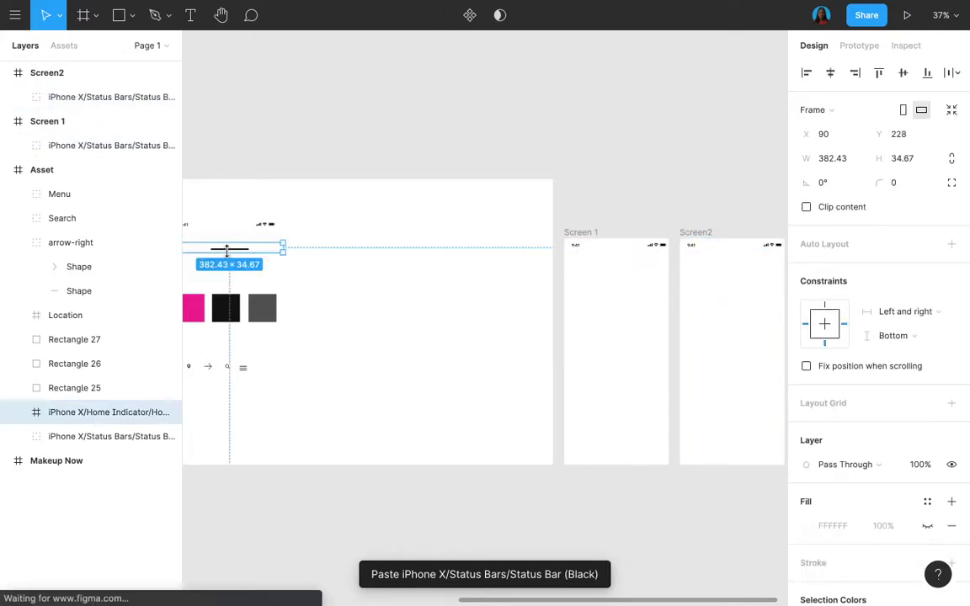
click(587, 233)
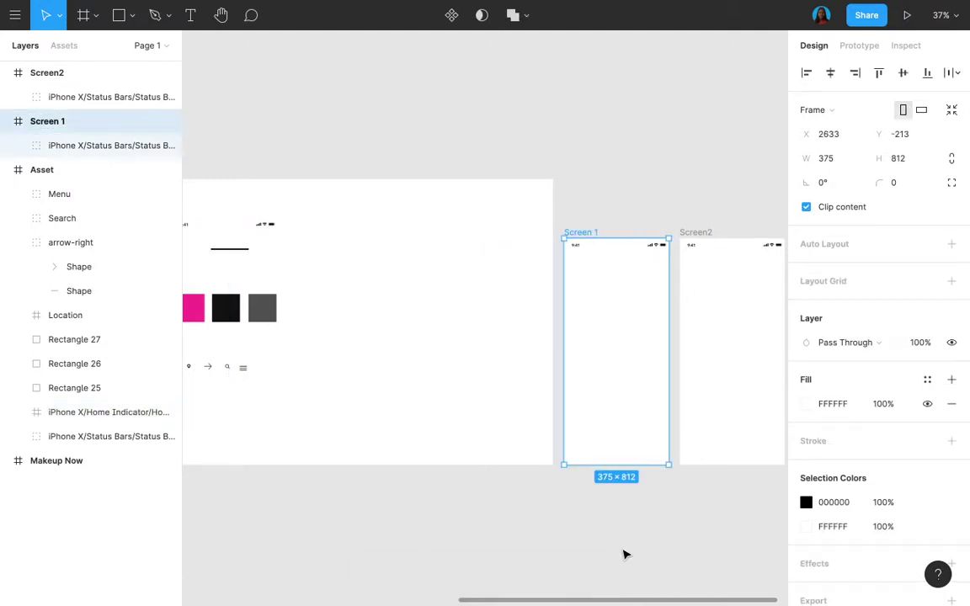
key(ctrl+v)
drag(656, 314, 629, 461)
scroll(628, 465, right, 1)
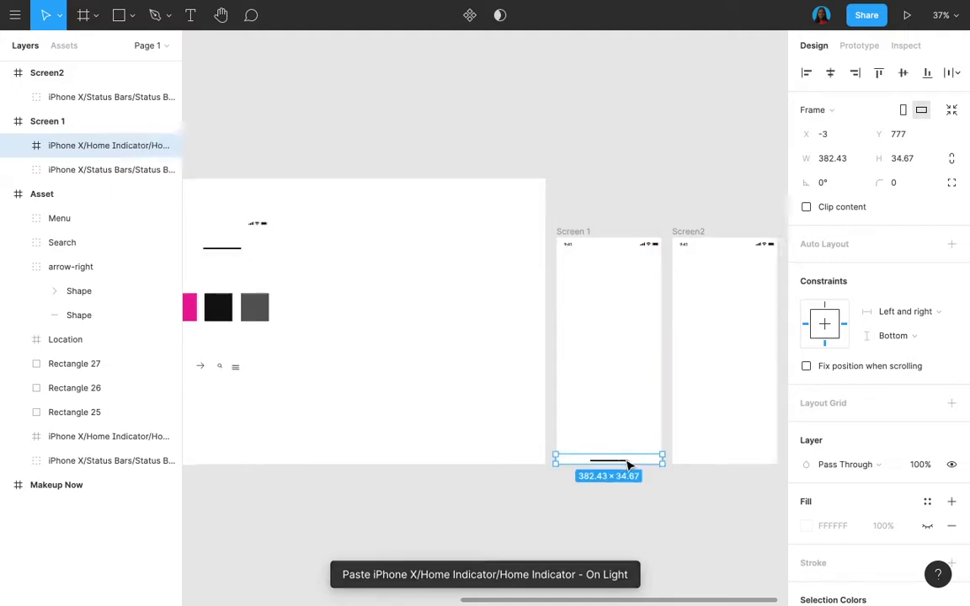
scroll(589, 465, right, 2)
scroll(526, 462, up, 4)
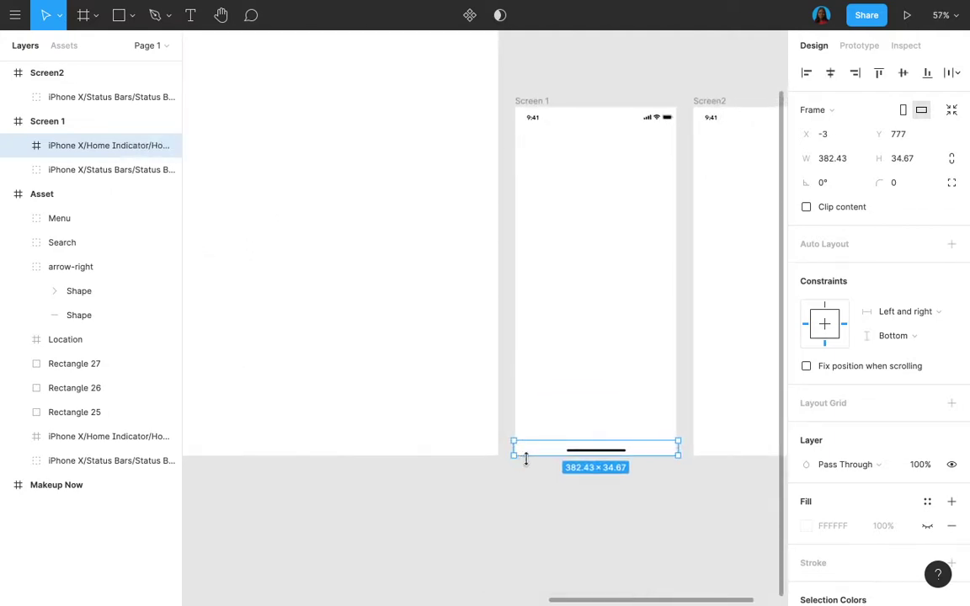
- Paste the home indicator into Screen2 and place it along the frame's bottom at X 0, Y 777
scroll(569, 452, down, 2)
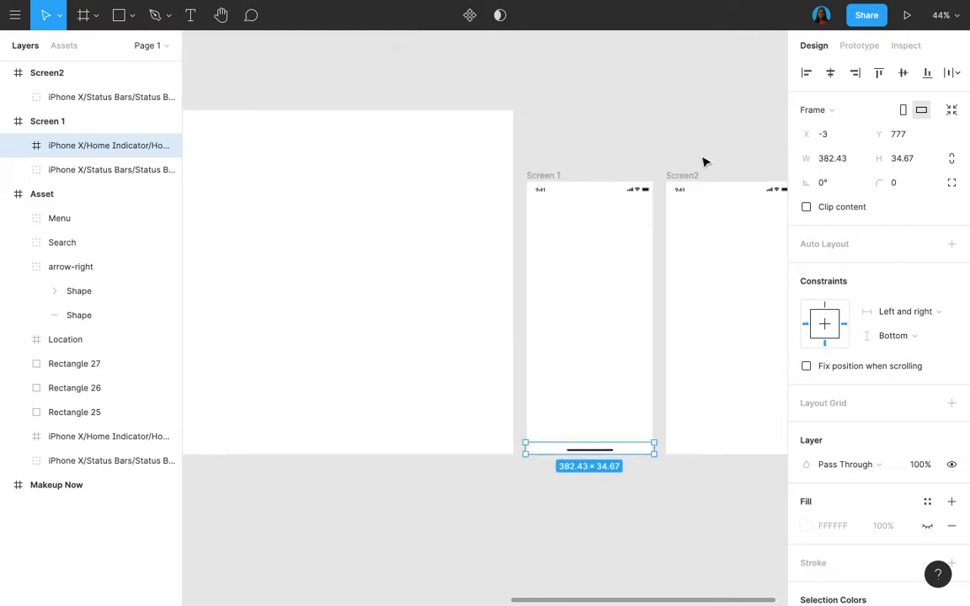
click(684, 178)
key(ctrl+v)
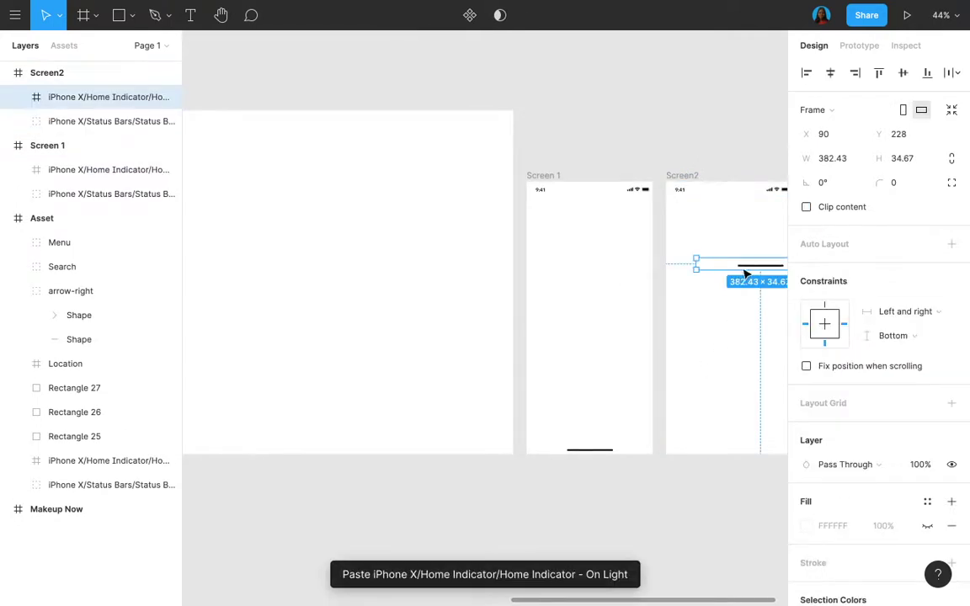
drag(745, 275, 721, 450)
scroll(720, 451, down, 3)
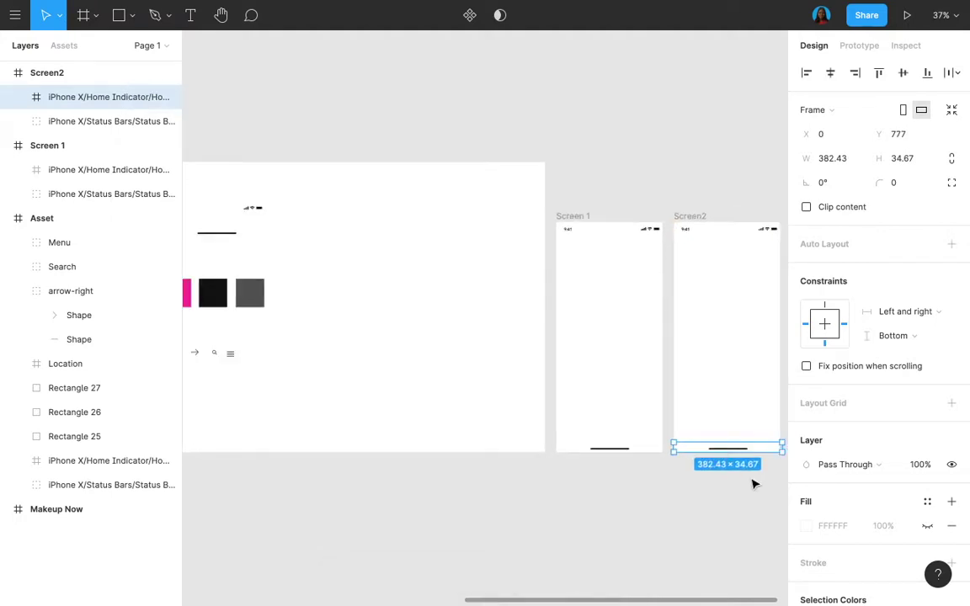
- Draw a 375 × 513 rectangle across the full width of Screen 1, starting at X 0, Y 0
click(732, 250)
scroll(721, 218, left, 2)
scroll(721, 218, up, 1)
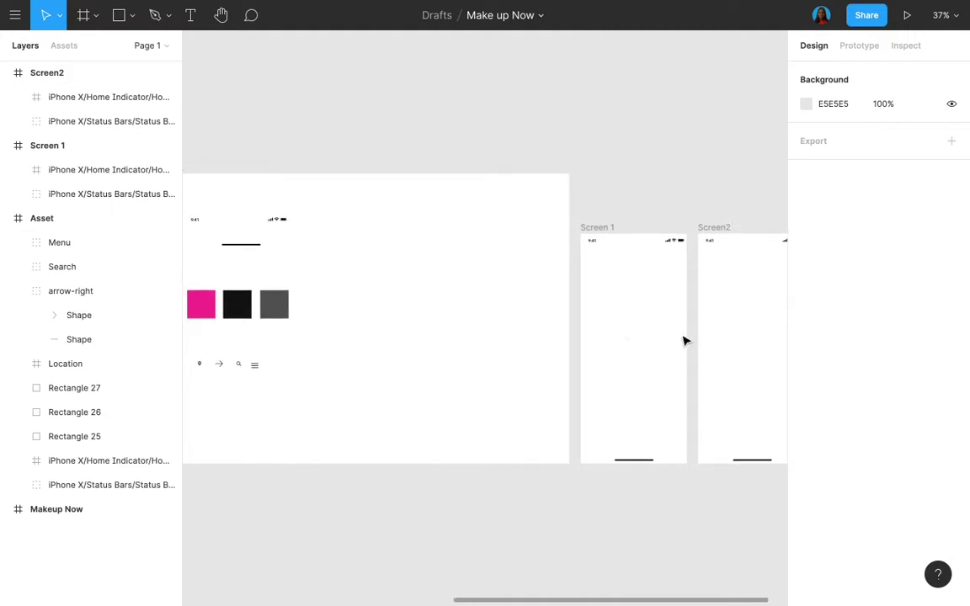
click(606, 228)
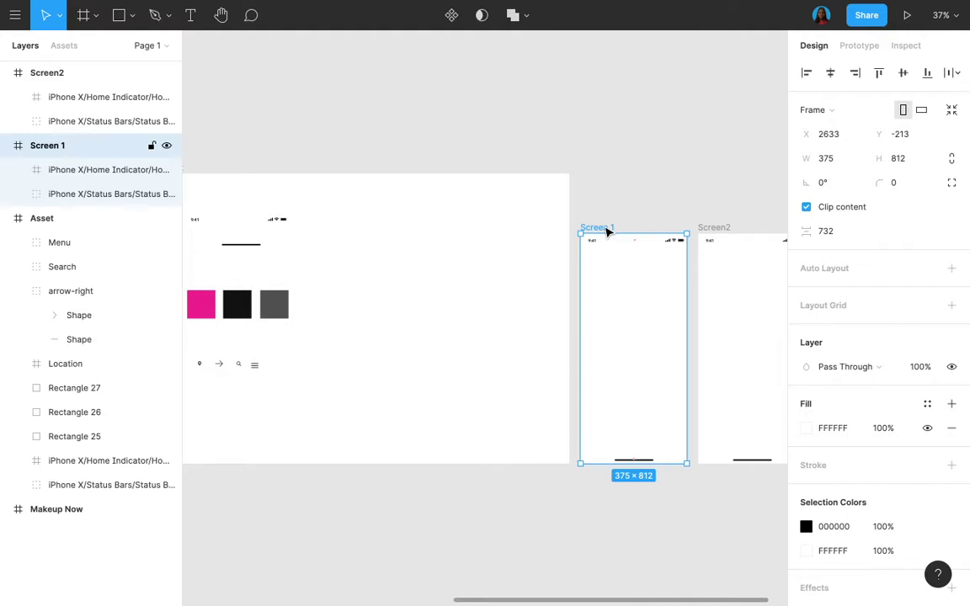
scroll(606, 229, left, 10)
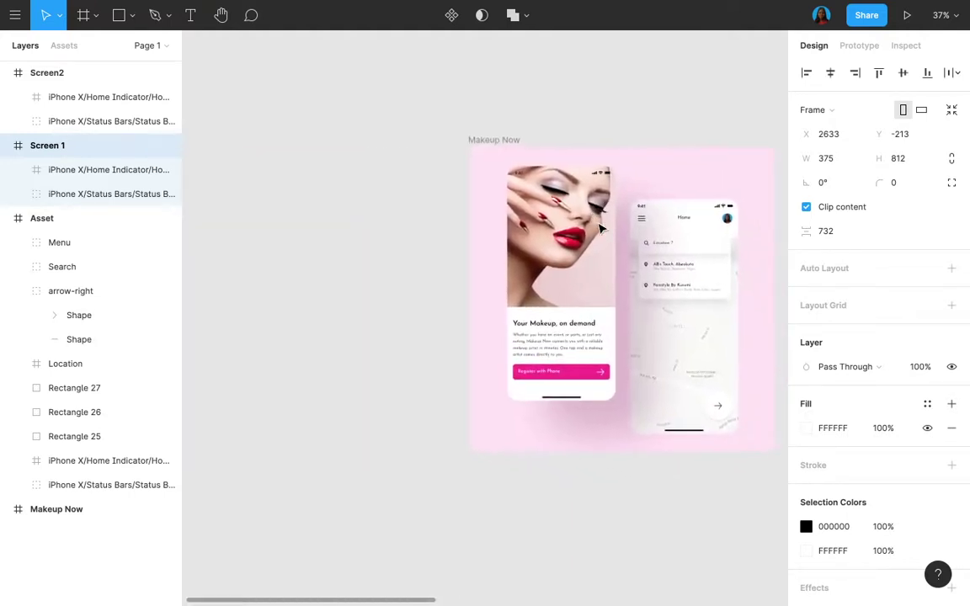
scroll(710, 227, right, 10)
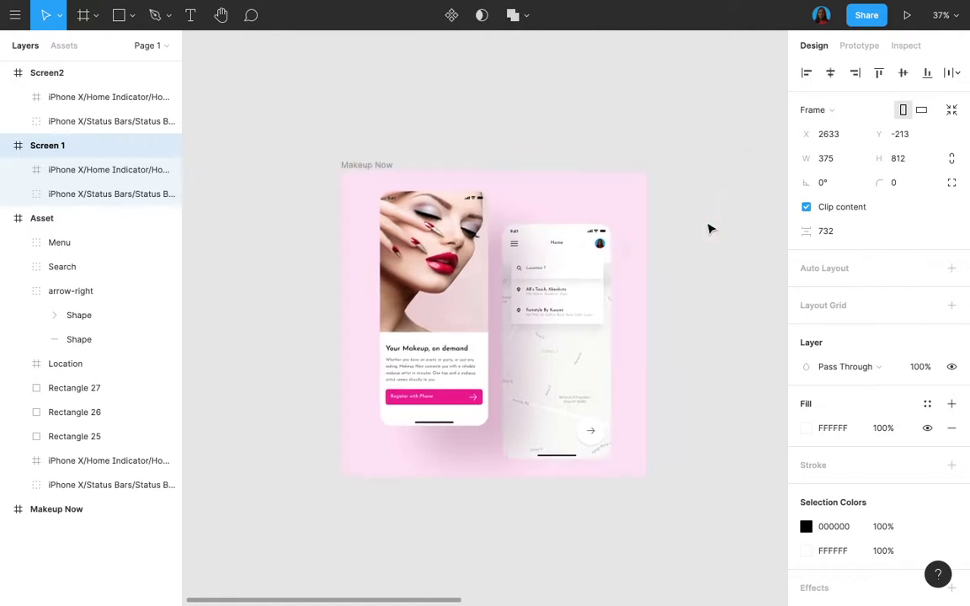
scroll(714, 231, right, 2)
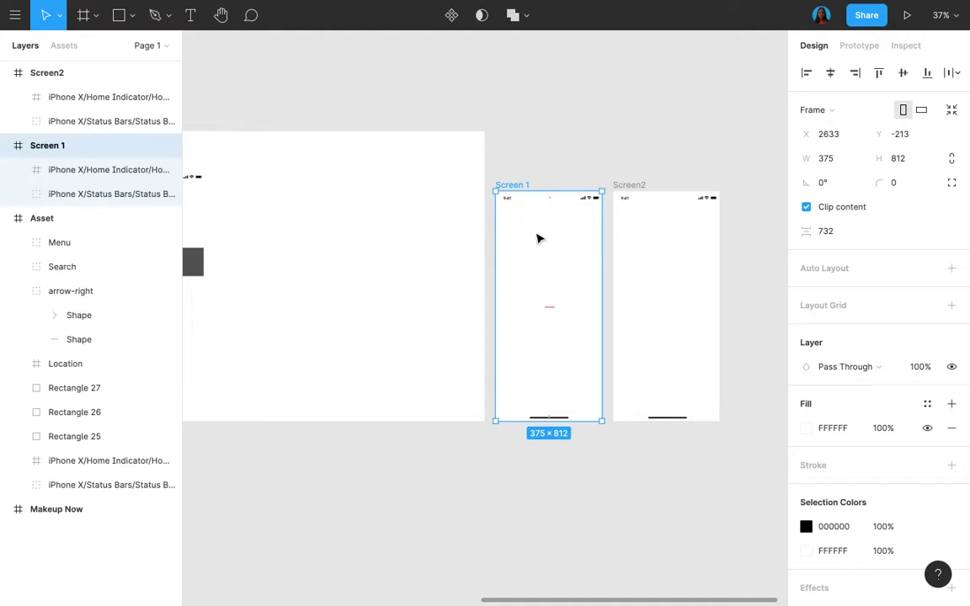
scroll(539, 239, up, 3)
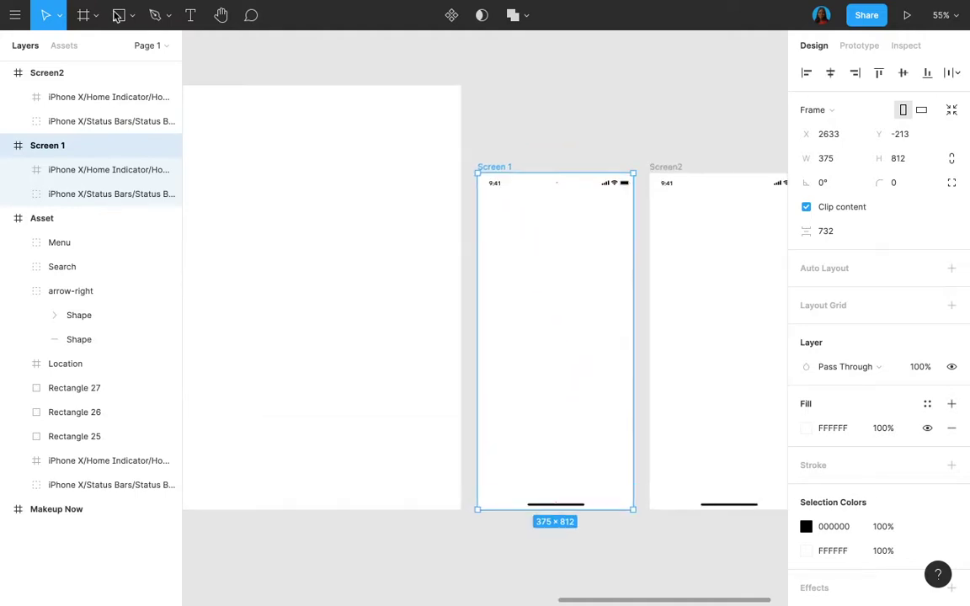
click(133, 16)
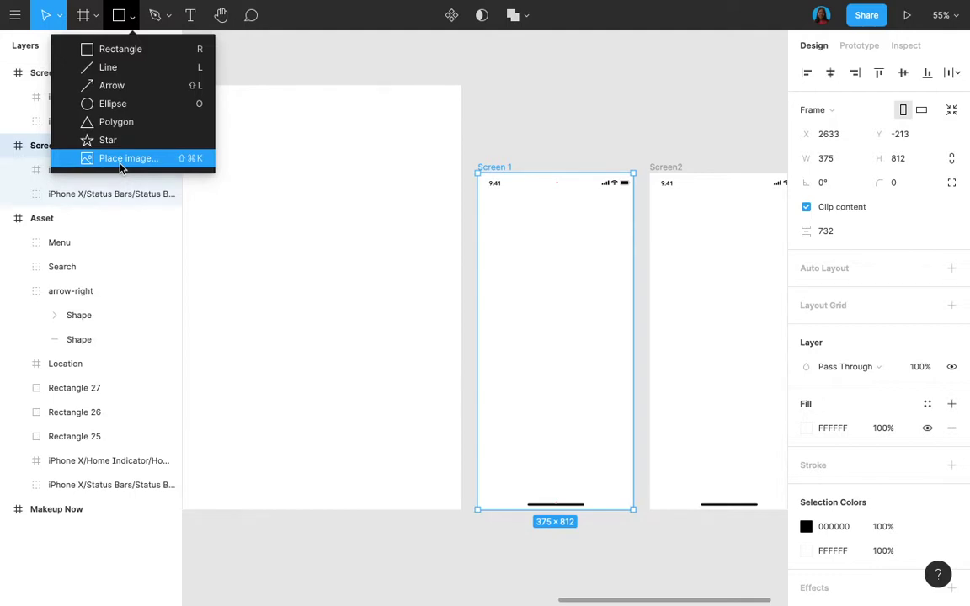
click(104, 48)
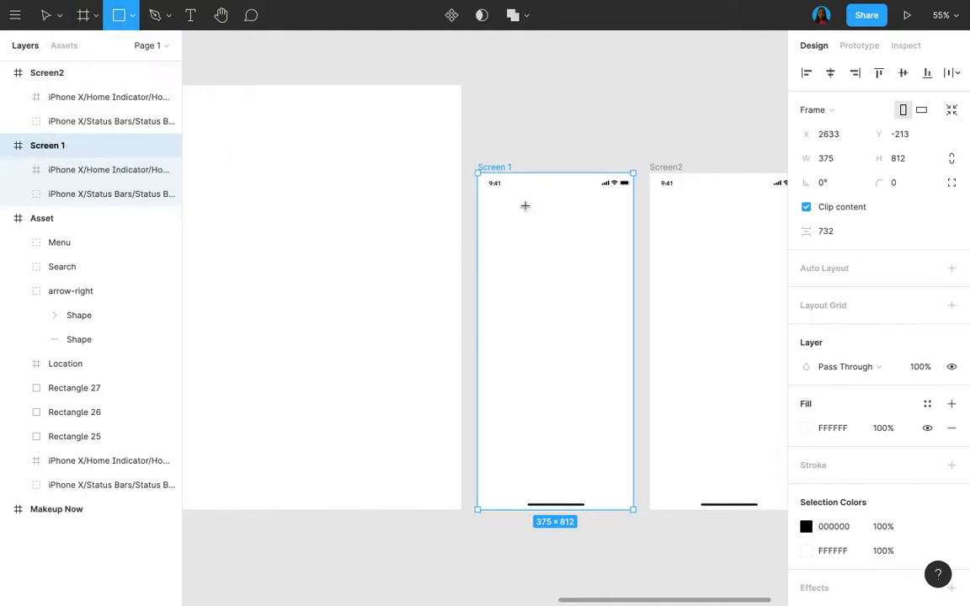
mouse_move(477, 173)
mouse_down()
mouse_move(635, 368)
mouse_move(632, 392)
mouse_up()
drag(617, 395, 617, 386)
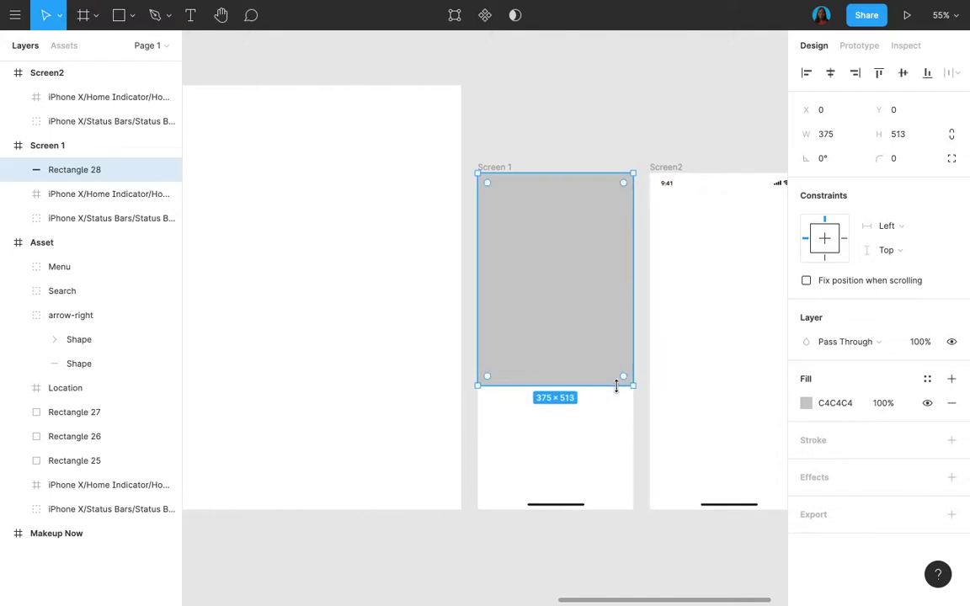
- Set the new rectangle's fill type to Image and move it beneath the status bar and home indicator in Screen 1's layer order
click(807, 404)
click(628, 211)
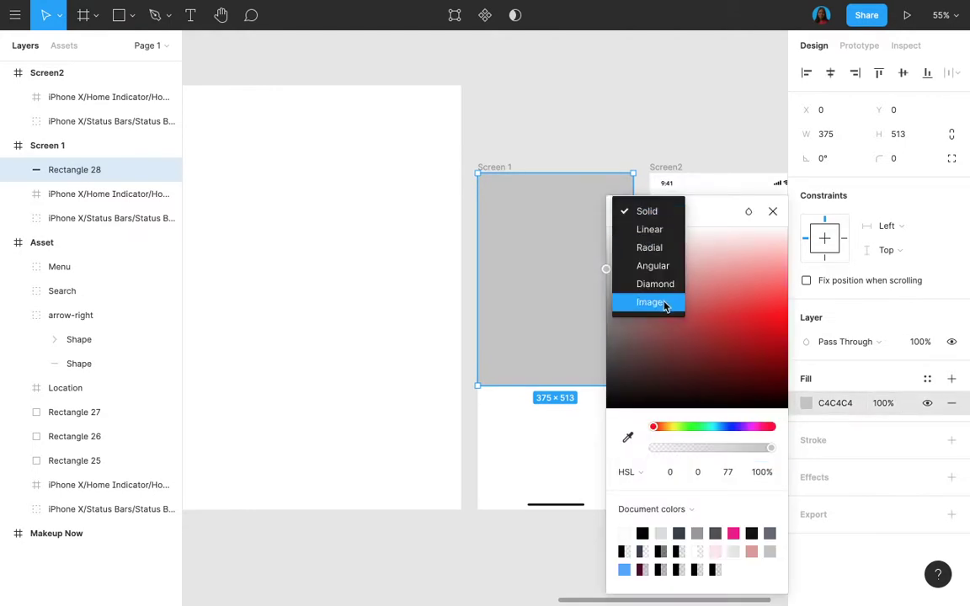
click(665, 305)
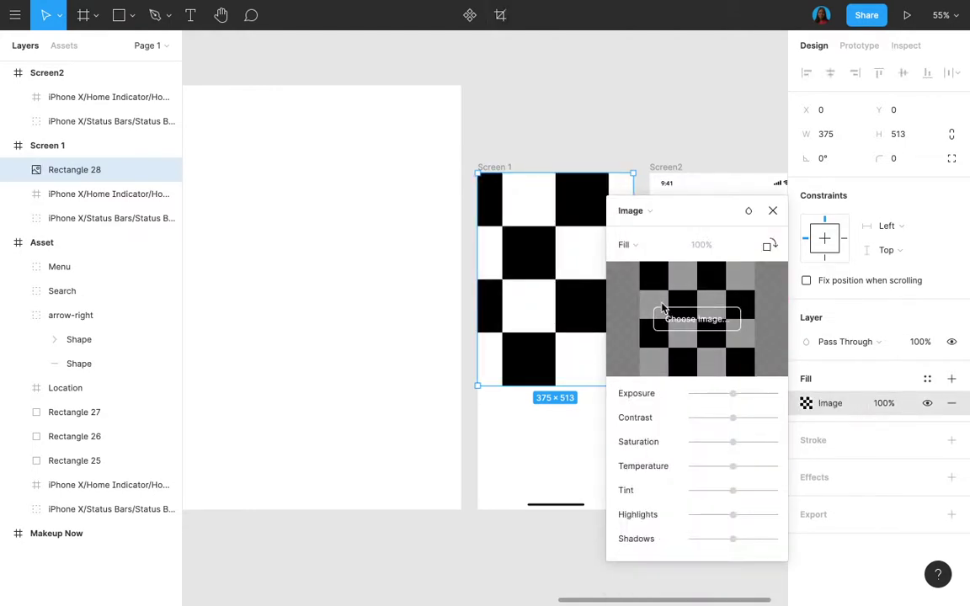
click(807, 403)
click(807, 403)
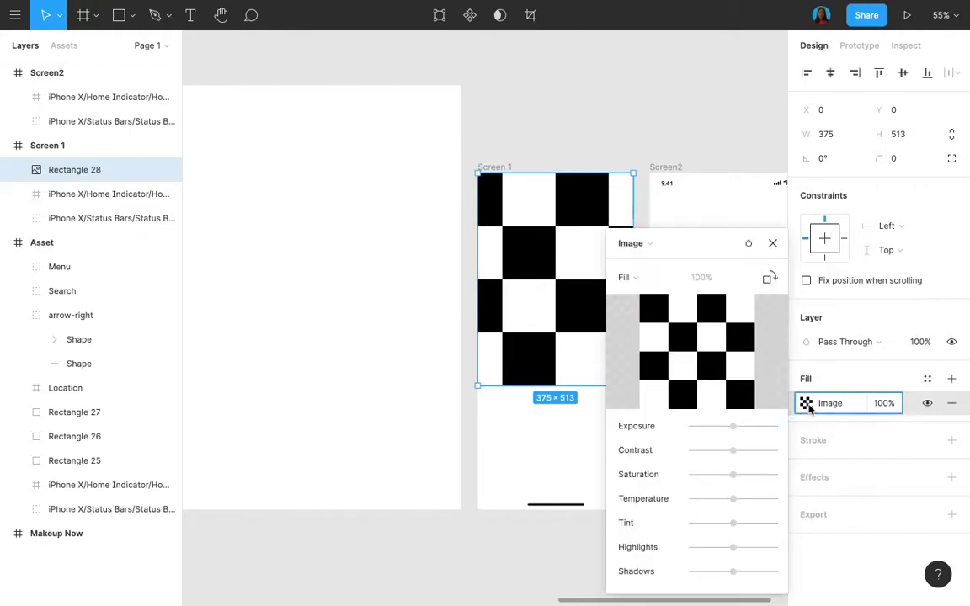
click(652, 244)
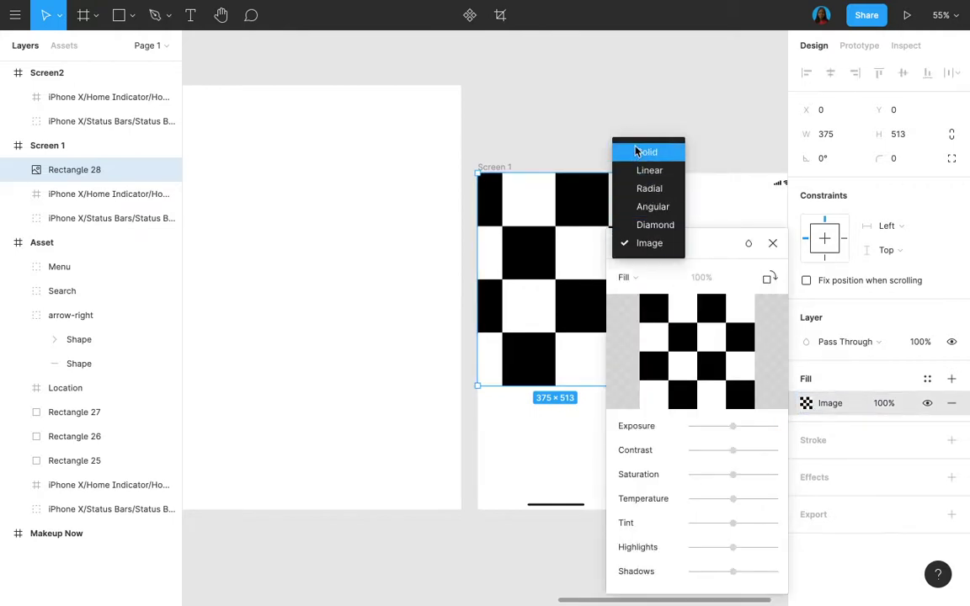
click(678, 244)
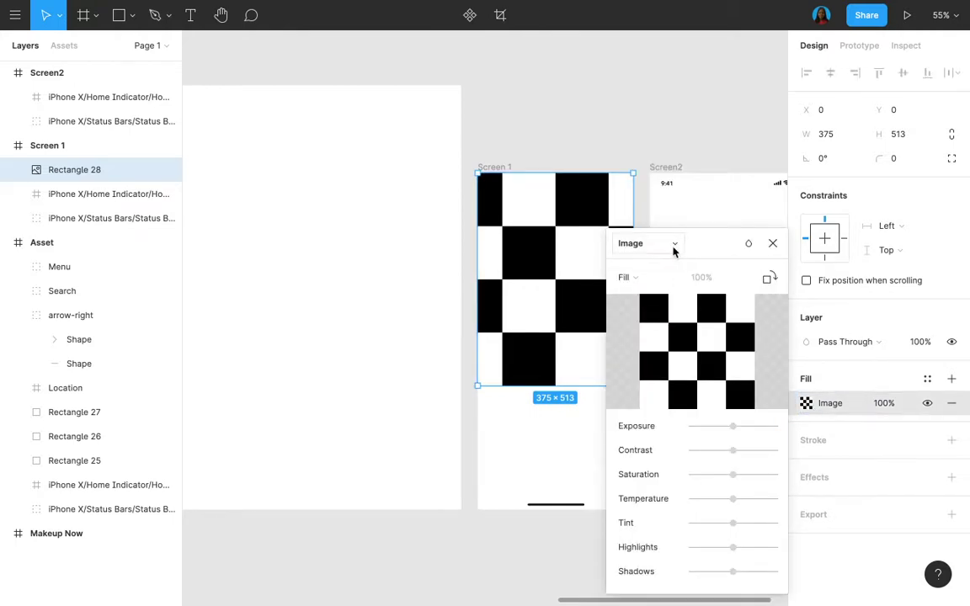
click(773, 244)
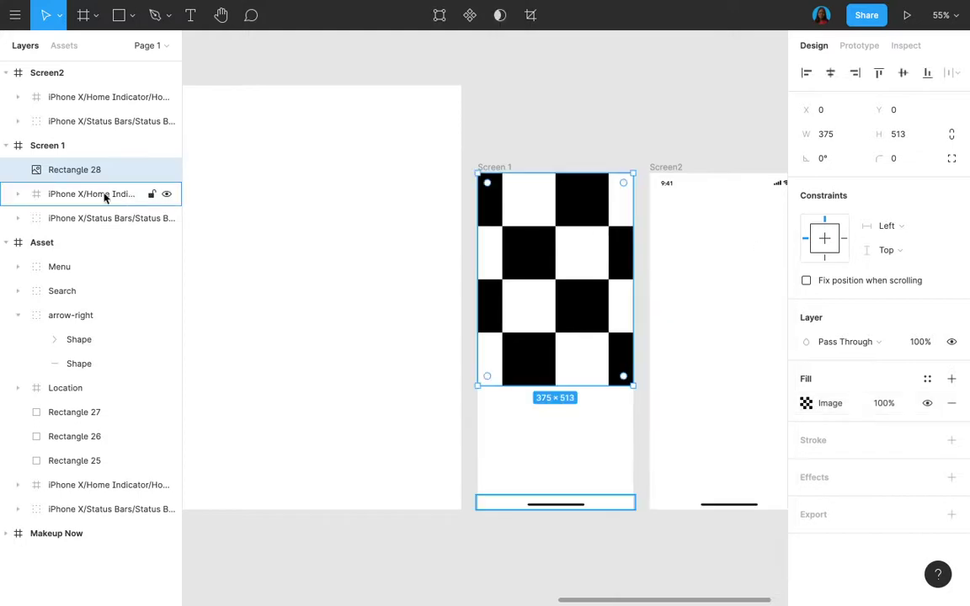
drag(96, 172, 91, 234)
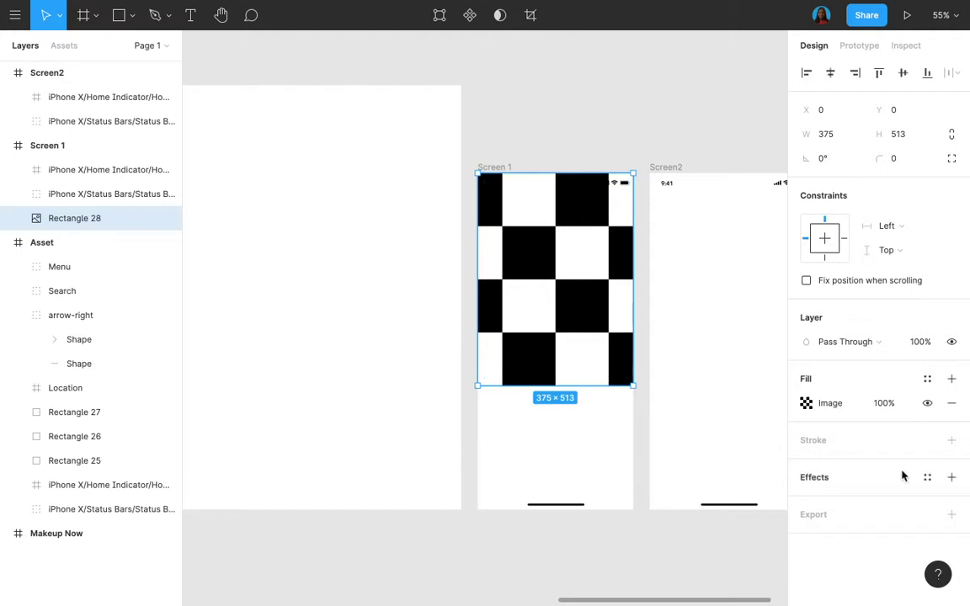
- Find Face2.png on the computer and use it as the rectangle's image fill
click(806, 403)
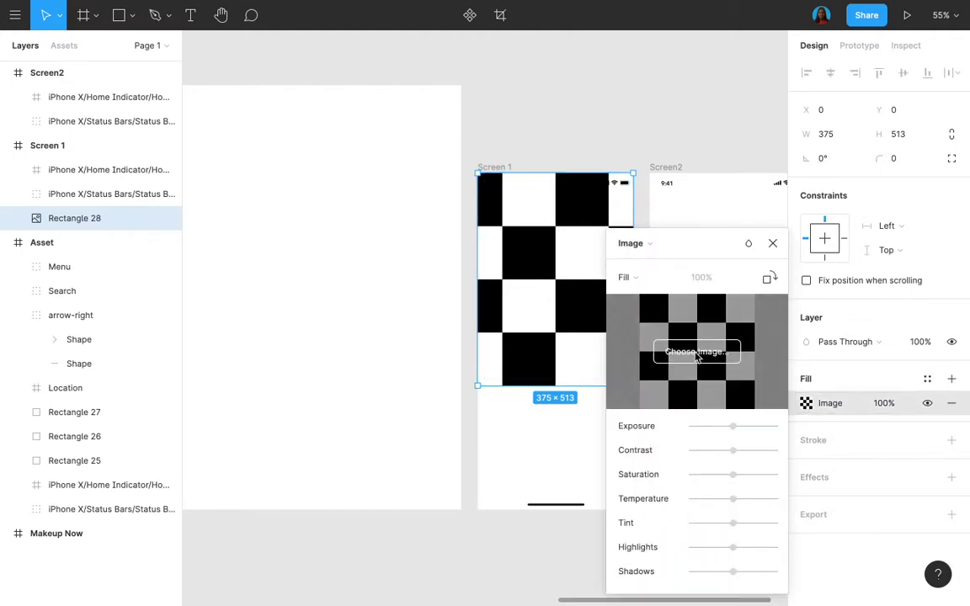
click(697, 353)
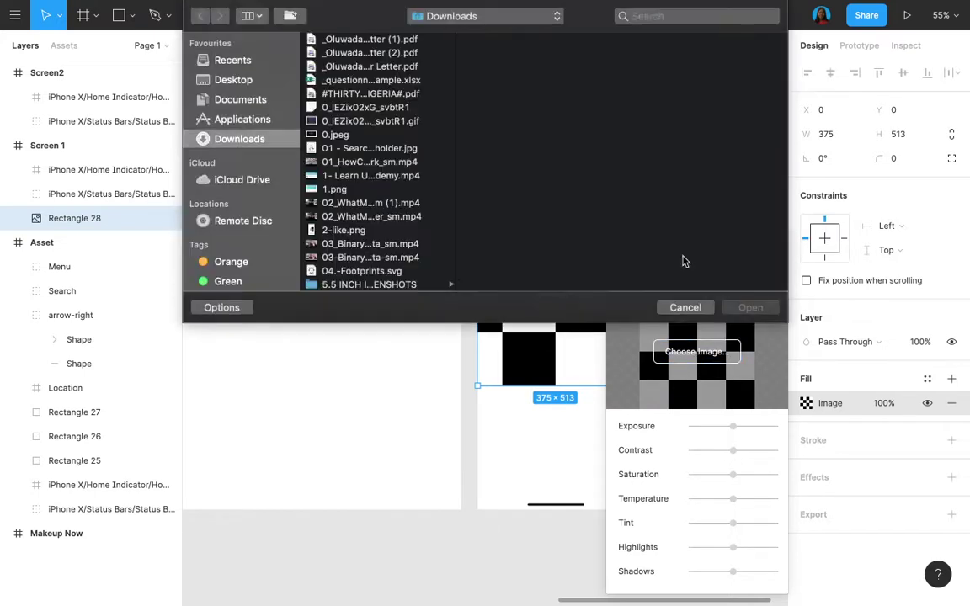
click(648, 43)
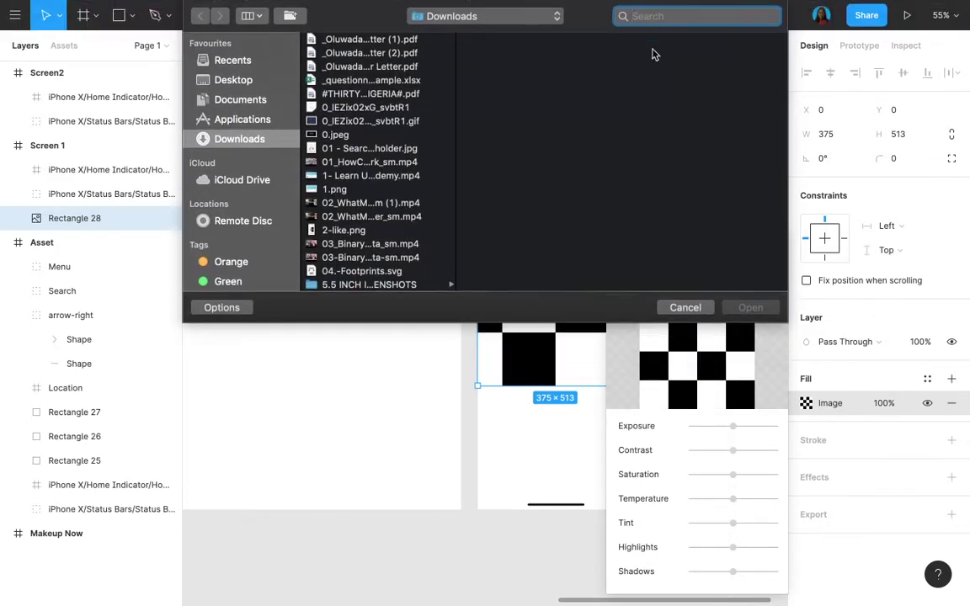
text(face)
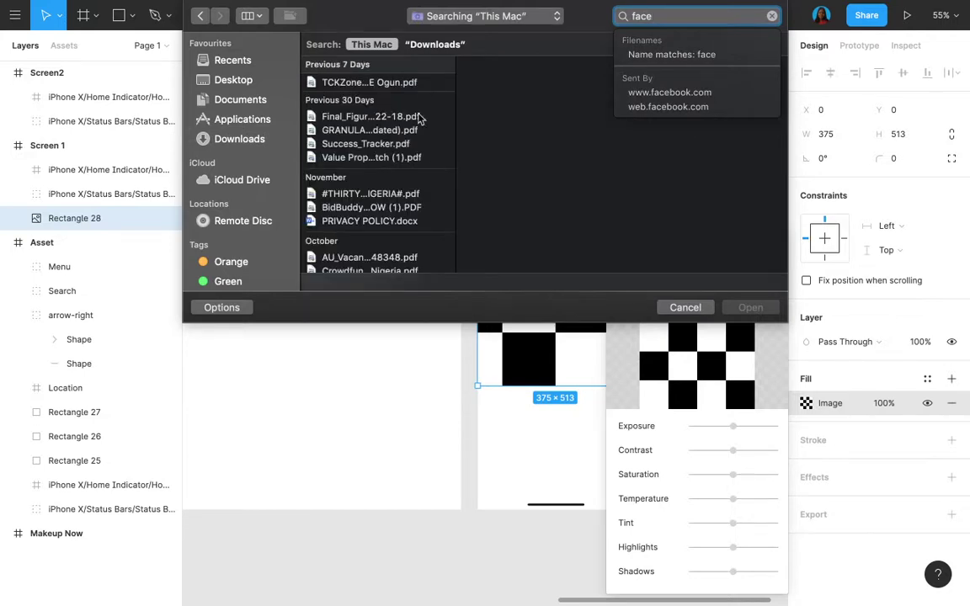
text(2)
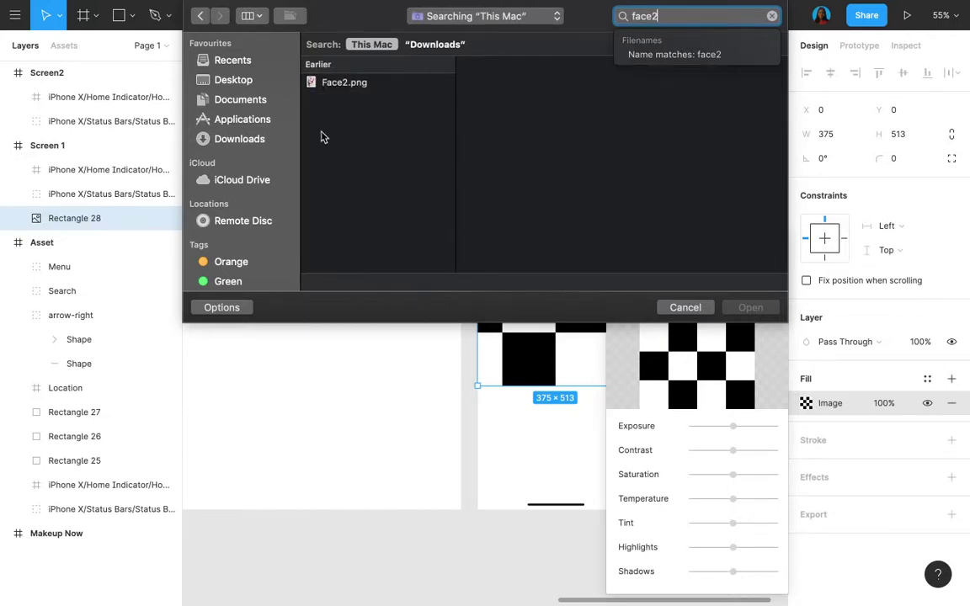
click(344, 83)
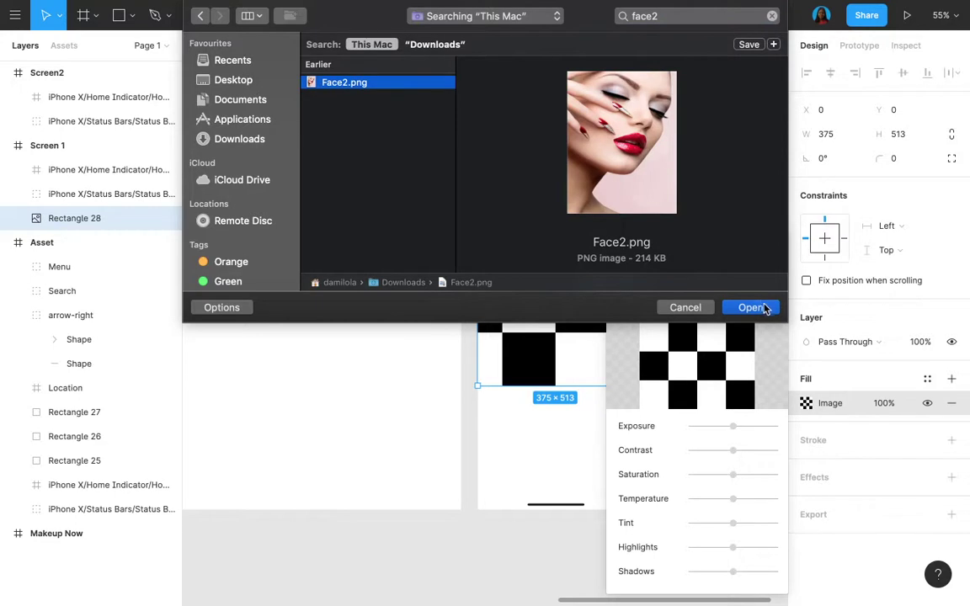
click(757, 307)
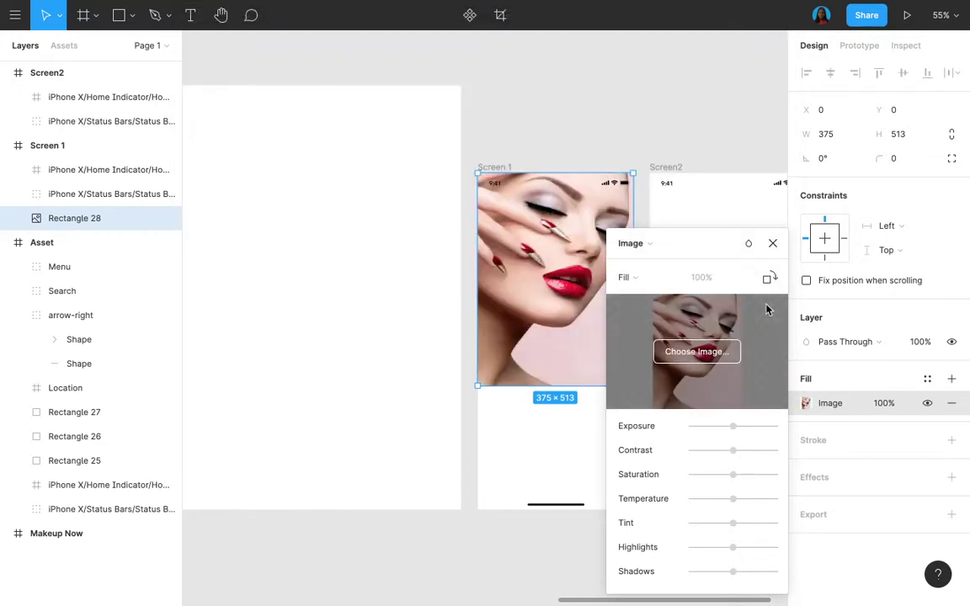
click(773, 244)
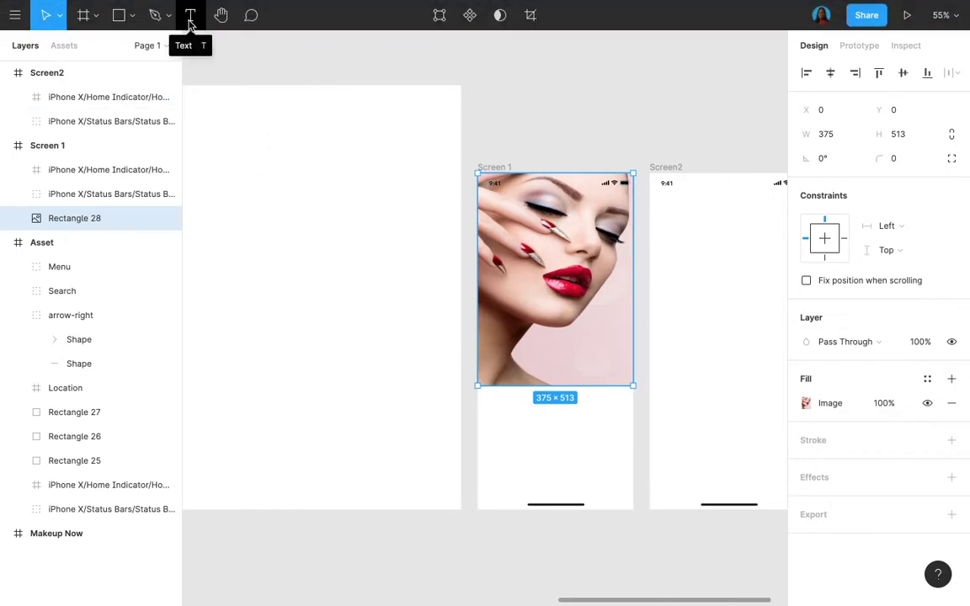
- Add the heading "Your Makeup, on demand" below the photo in Screen 1 and place it at X 18, Y 544
click(189, 20)
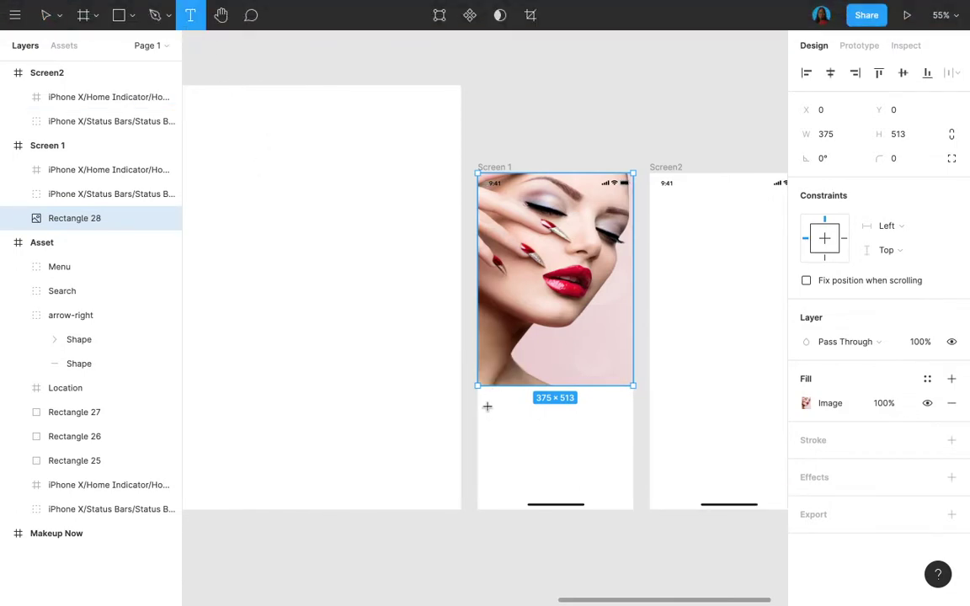
click(489, 409)
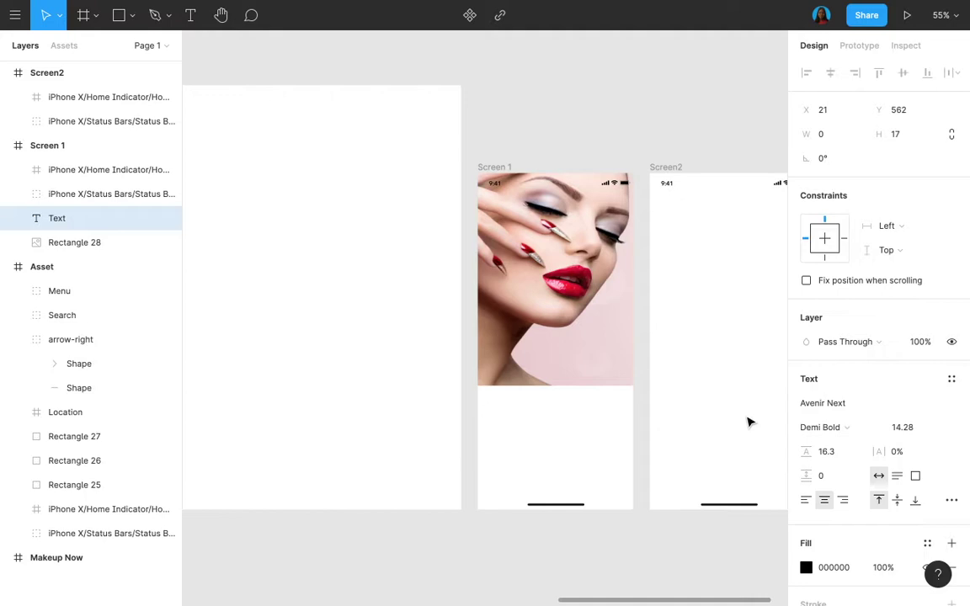
text(Your Ma)
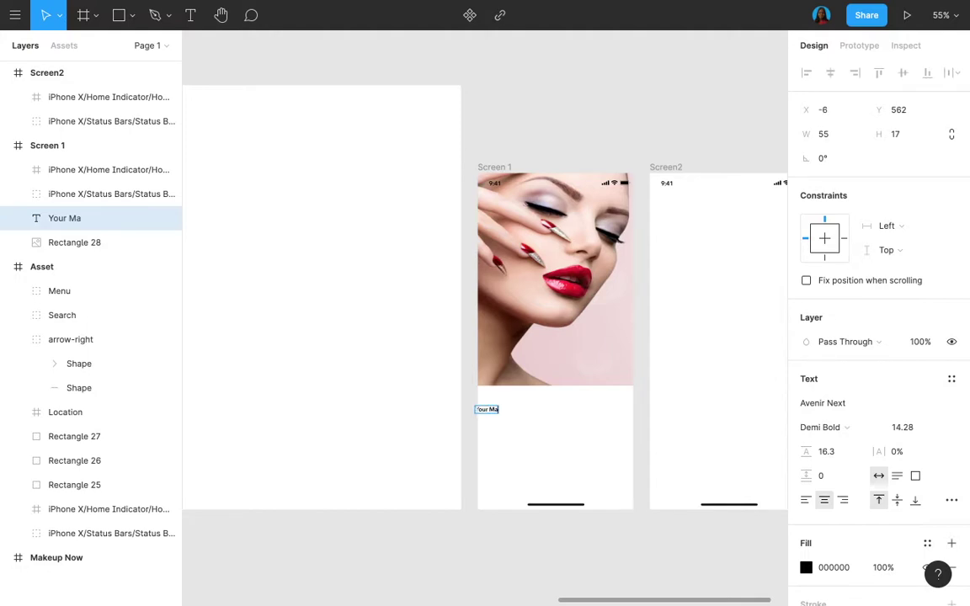
text(keup, on dema)
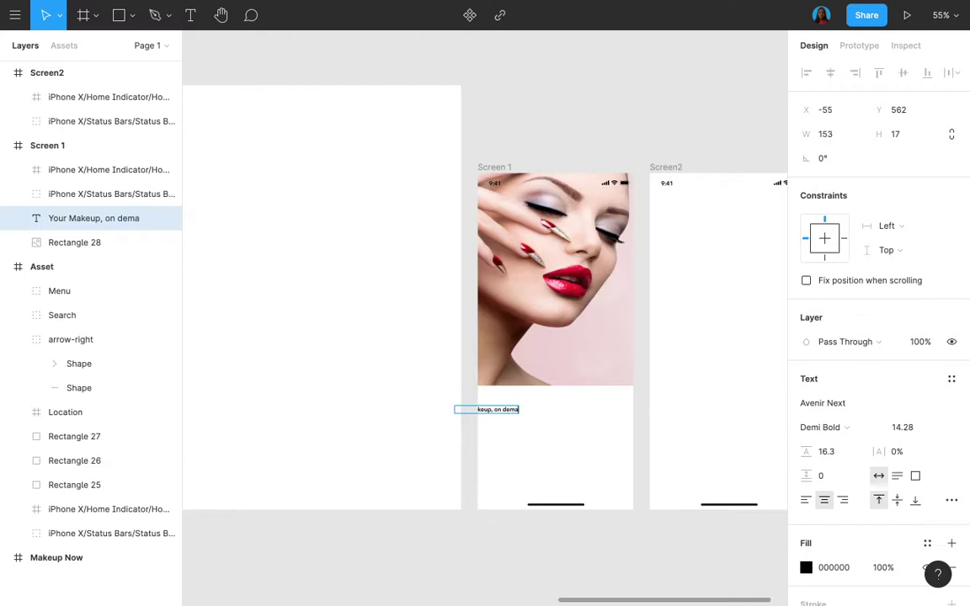
text(nd)
key(Escape)
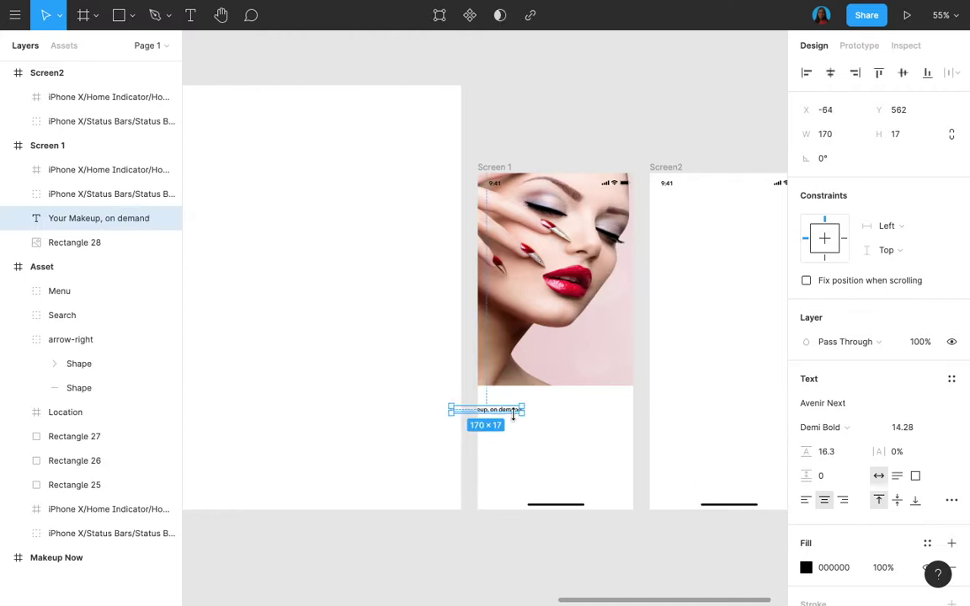
drag(514, 413, 546, 409)
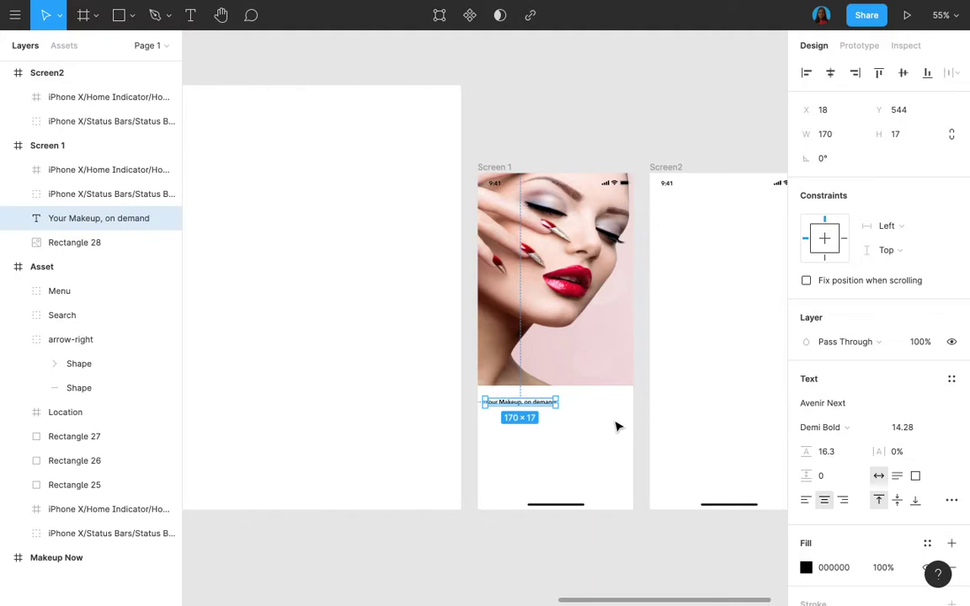
- Set the heading's font to Josefin Sans
click(864, 406)
text(Josefin Sans)
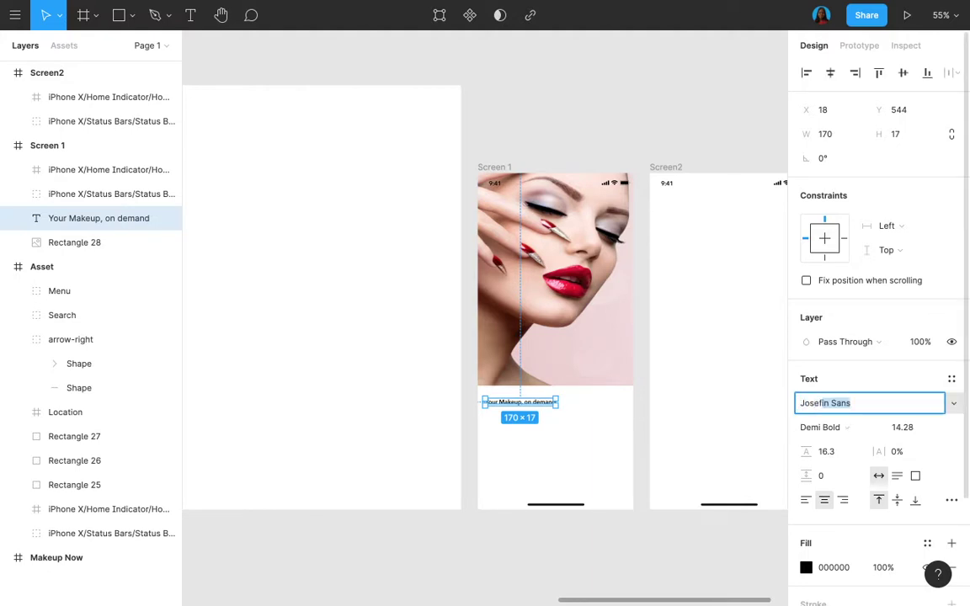
key(Return)
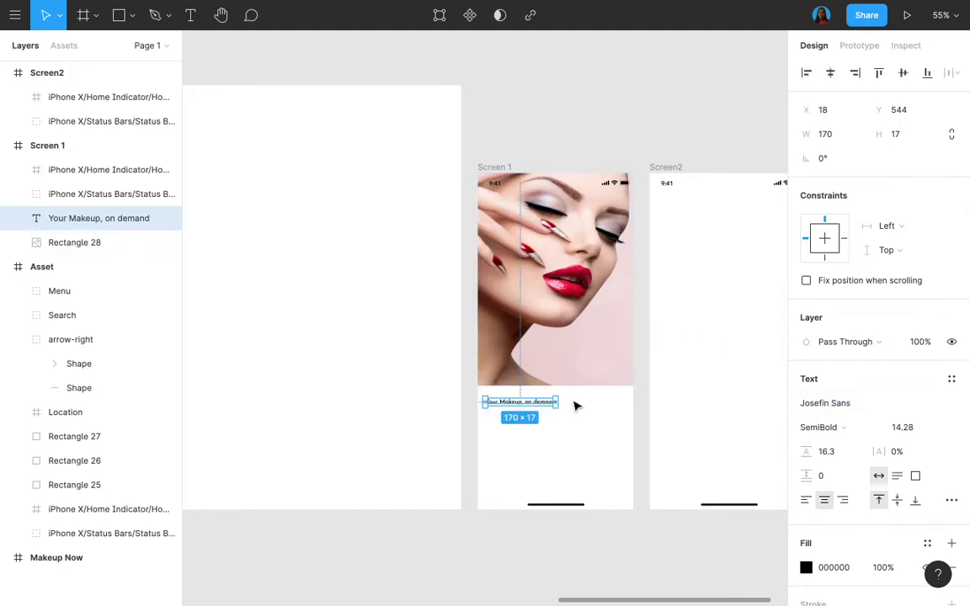
ctrl+scroll(575, 407, up, 5)
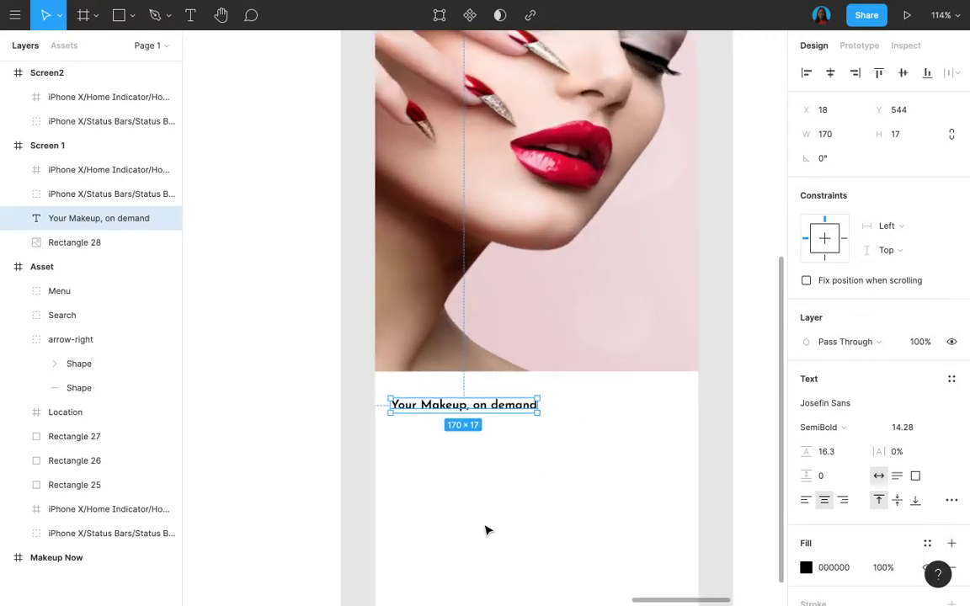
- Leave full screen, switch to the Google Meet call, admit the waiting participant, and return to the Make up Now Figma file
mouse_move(330, 2)
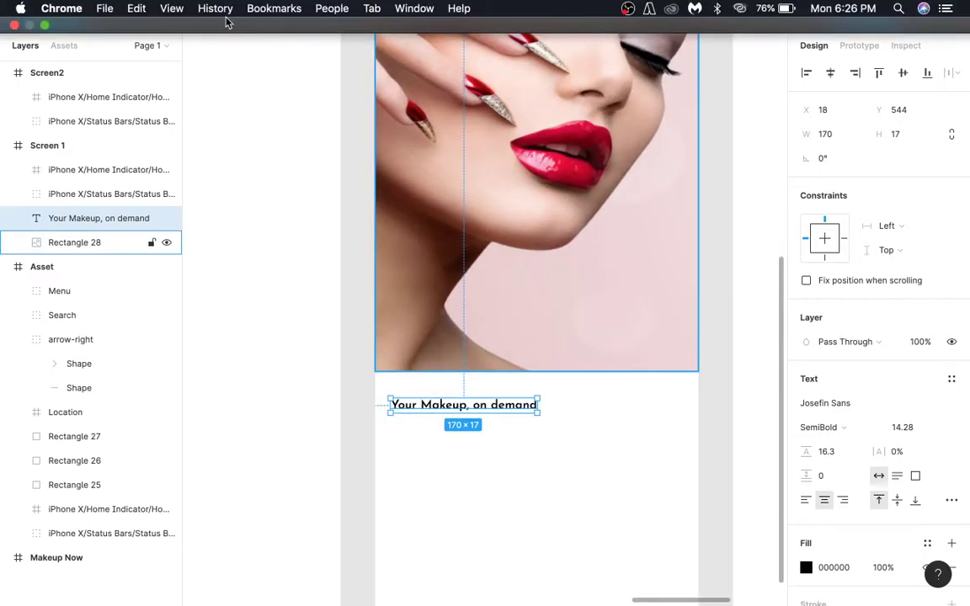
click(45, 25)
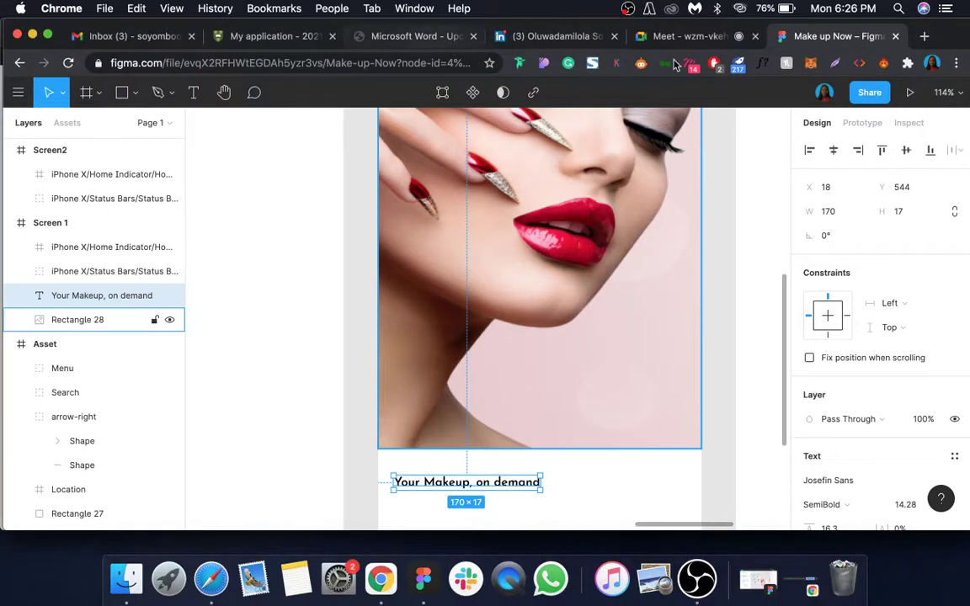
click(670, 40)
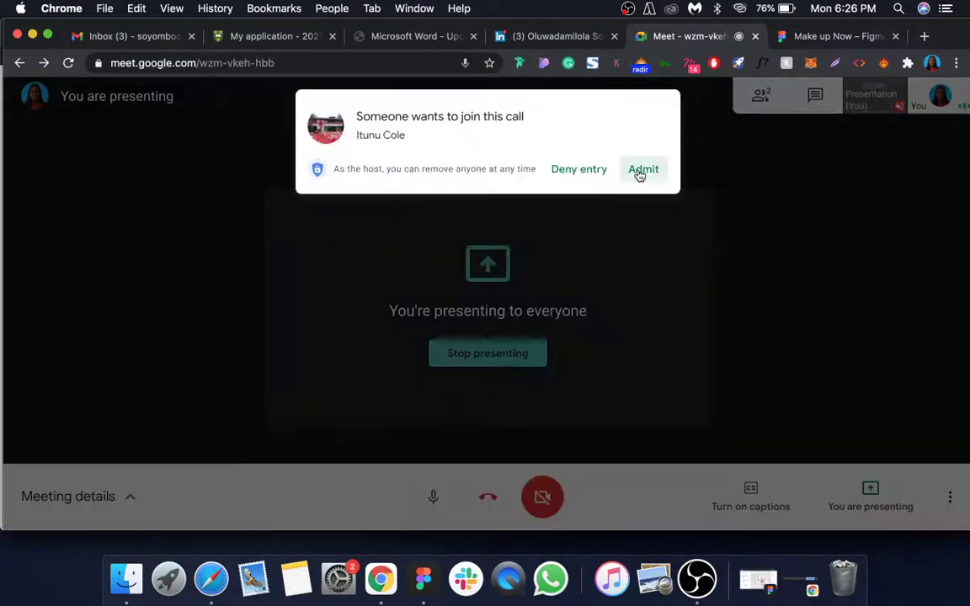
click(641, 169)
click(834, 36)
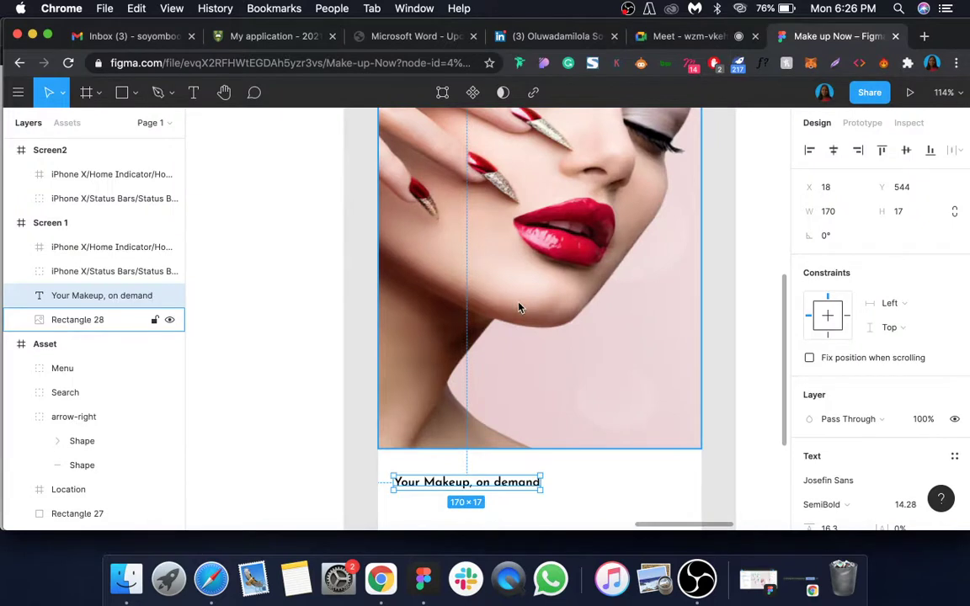
- Set the font size of the "Your Makeup, on demand" heading in Screen 1 to 20
scroll(520, 308, down, 5)
scroll(519, 308, up, 4)
scroll(519, 308, down, 2)
scroll(520, 308, right, 1)
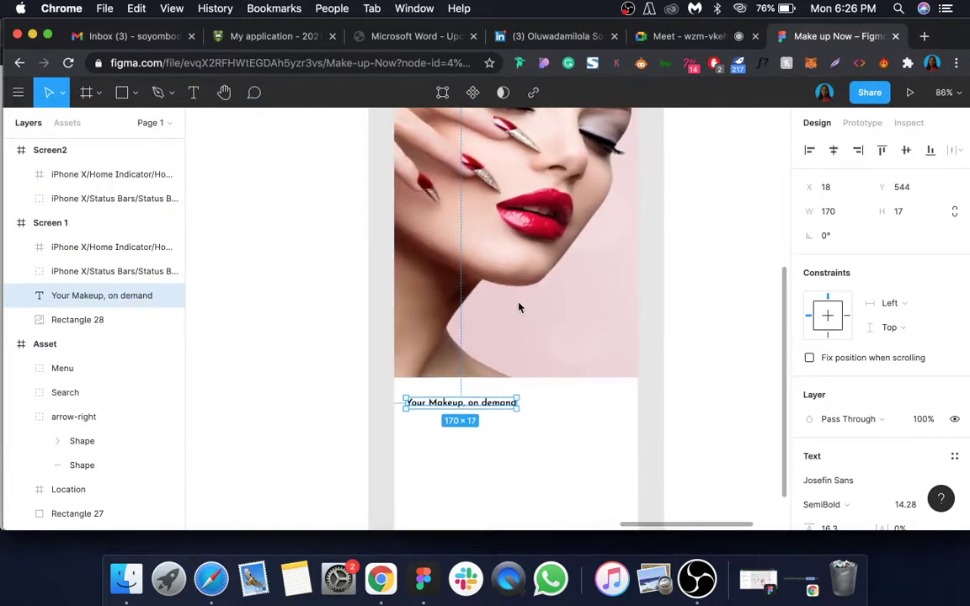
click(911, 508)
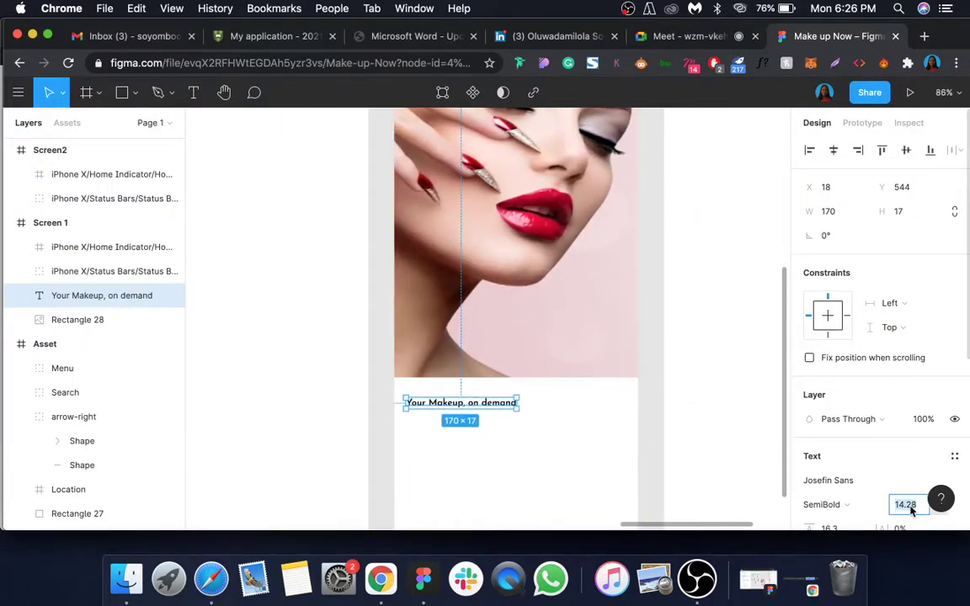
text(20)
key(Return)
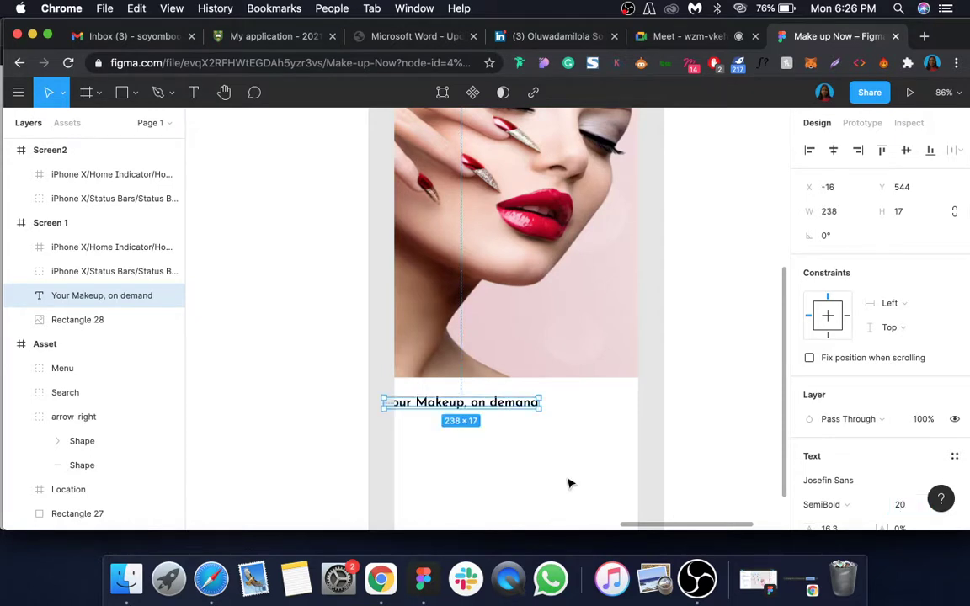
- Move the heading back inside Screen 1 to X 20, Y 546, checking its spacing to the home indicator
drag(511, 409, 536, 410)
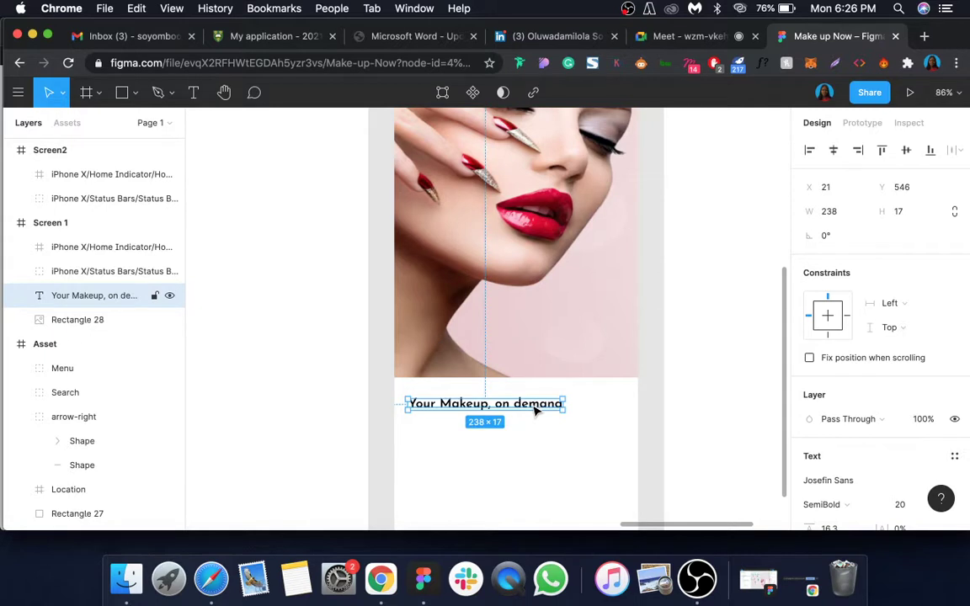
scroll(535, 410, down, 2)
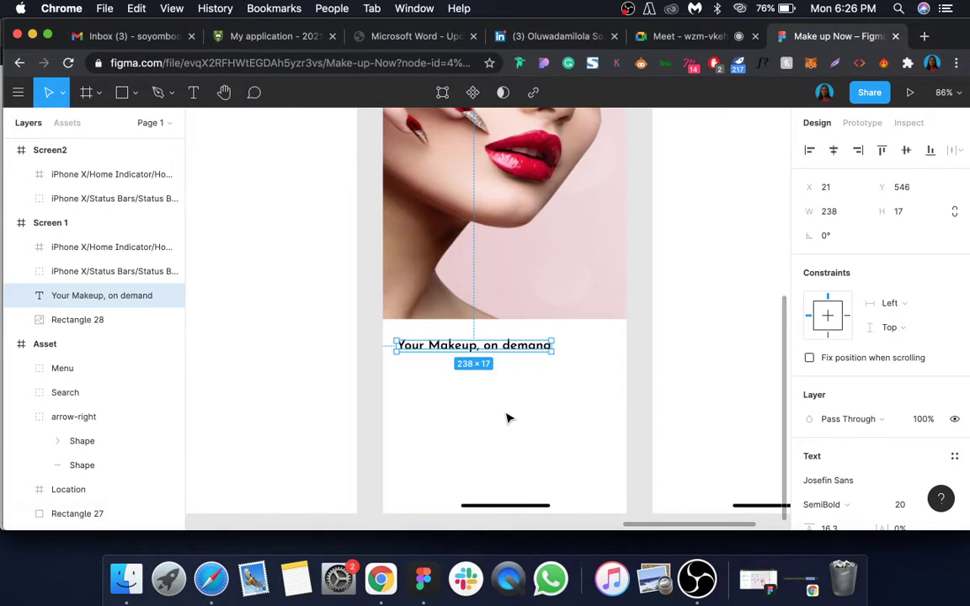
key(alt)
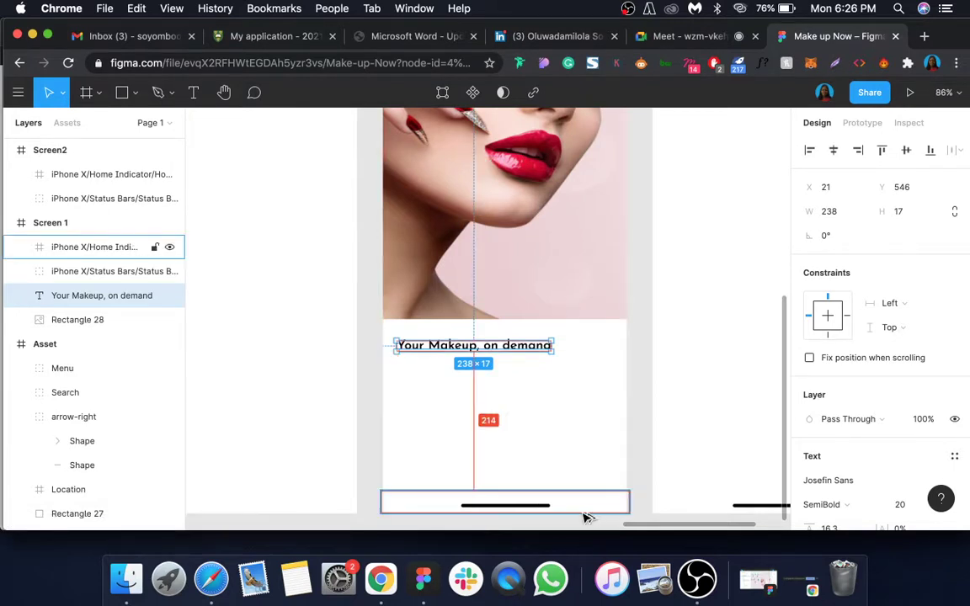
key(Left)
key(alt)
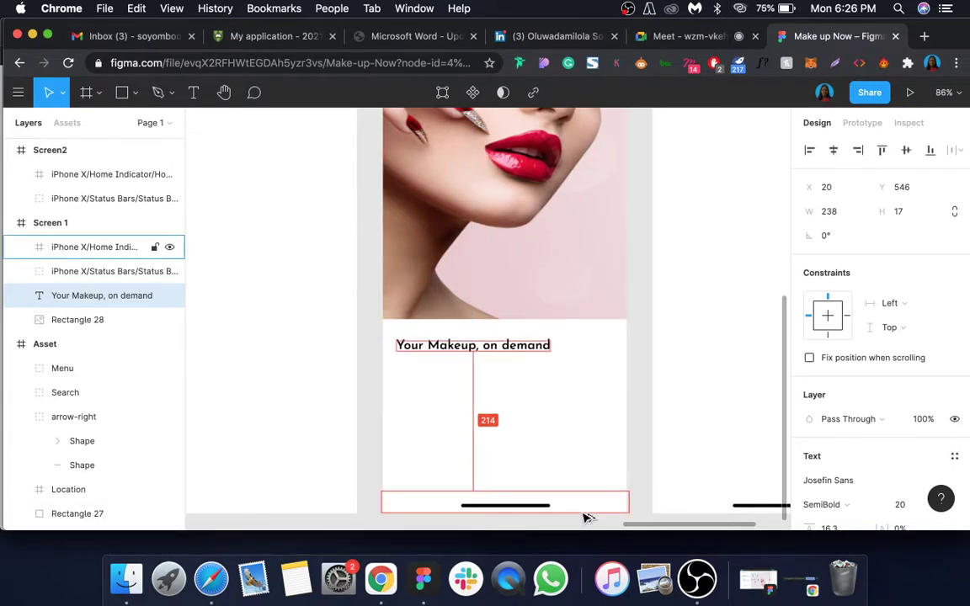
click(446, 381)
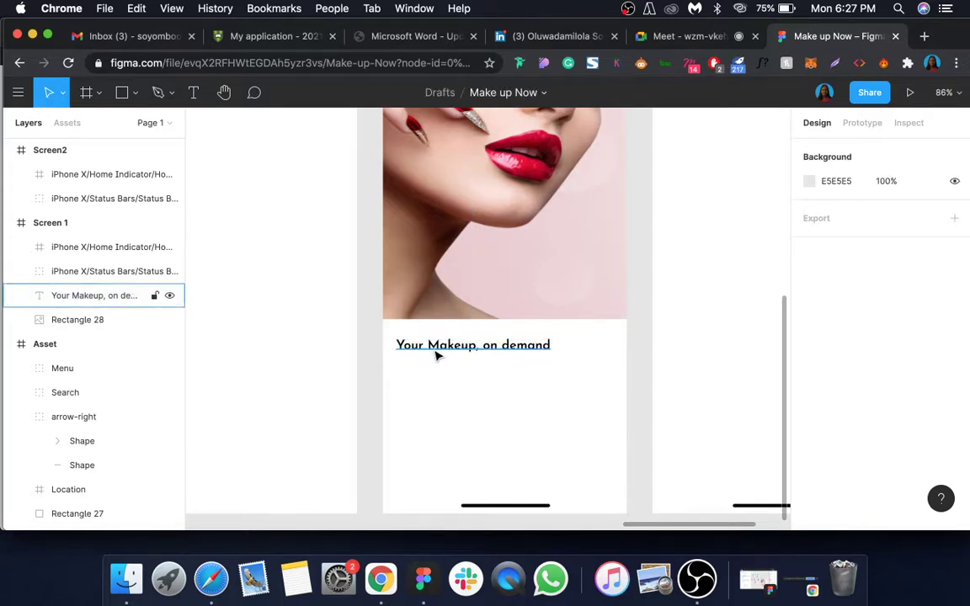
- Duplicate the heading below itself at X 20, Y 587 and replace the copy's text with the copied "Whether you have an event" paragraph
click(436, 353)
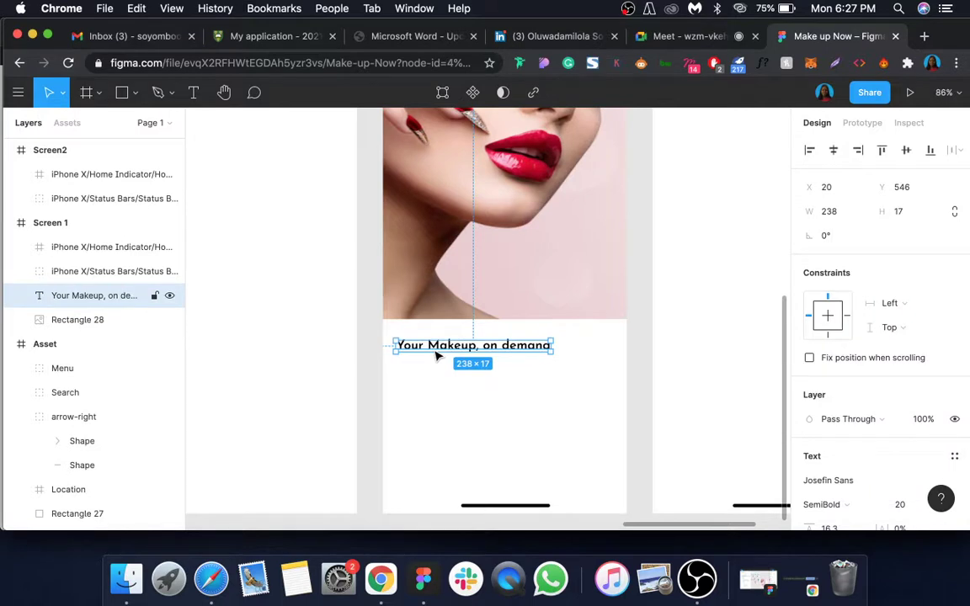
key(super+d)
drag(436, 353, 450, 375)
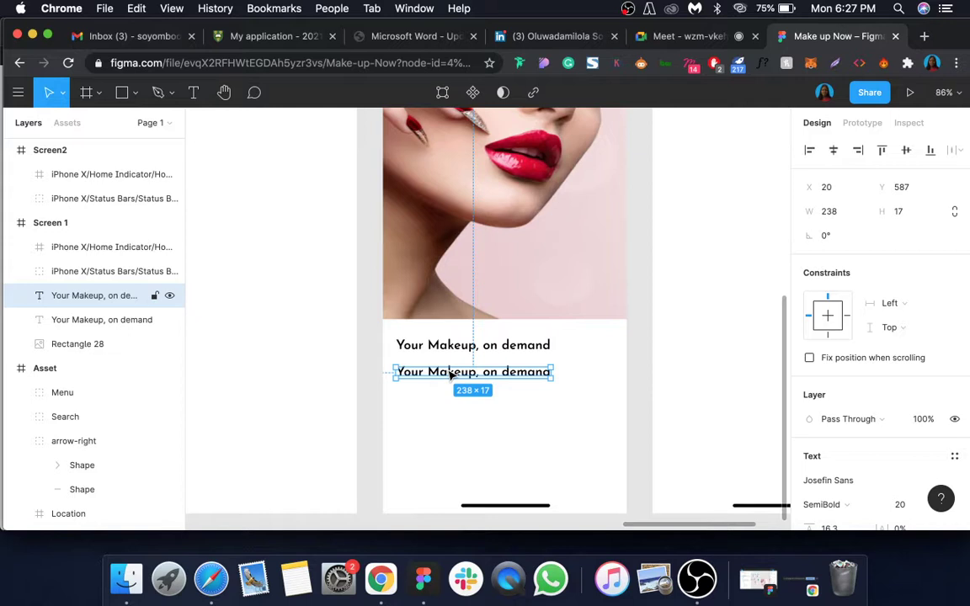
double_click(450, 376)
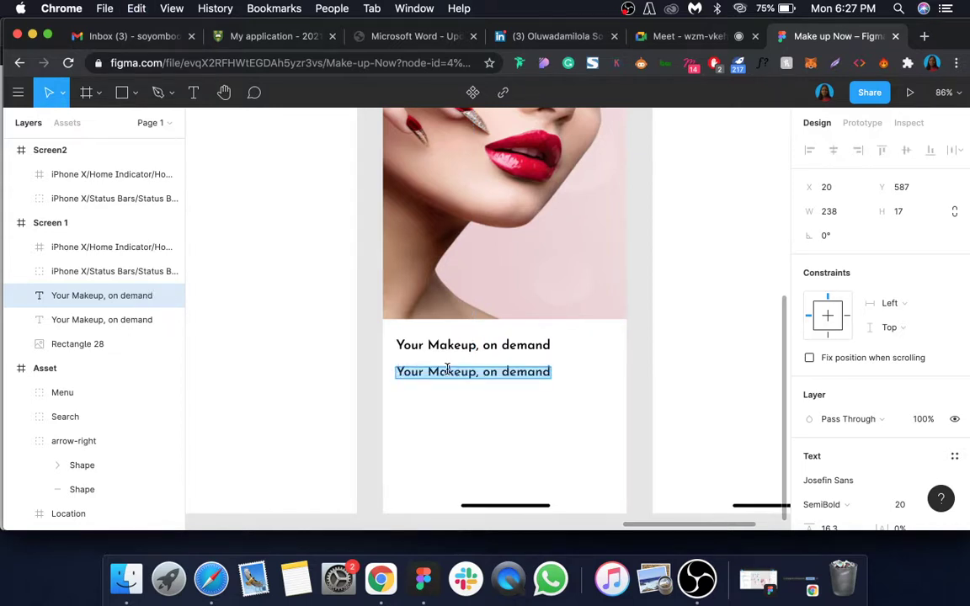
key(super+v)
key(Escape)
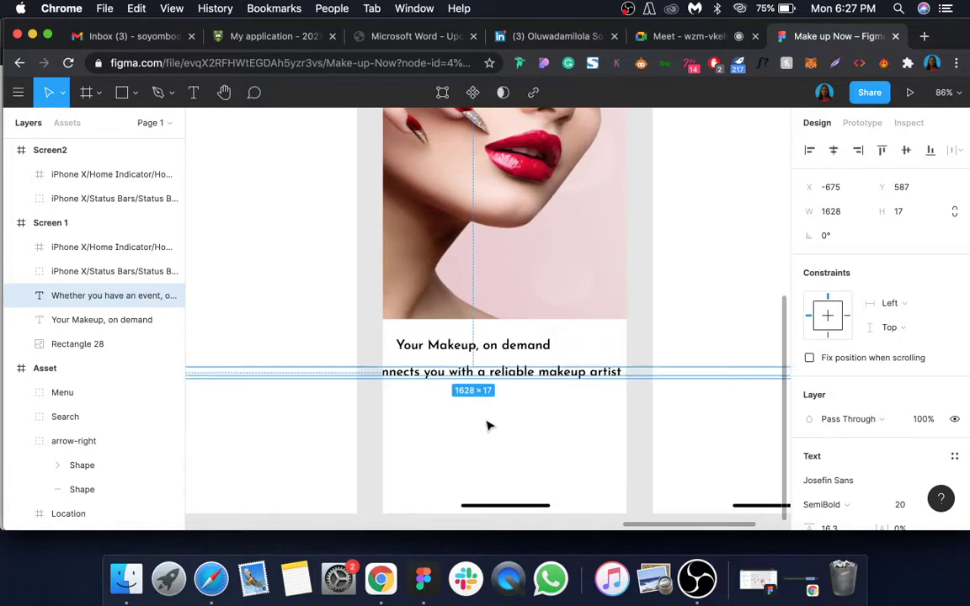
- Set the paragraph's font weight to Regular and its font size to 14
scroll(842, 400, down, 2)
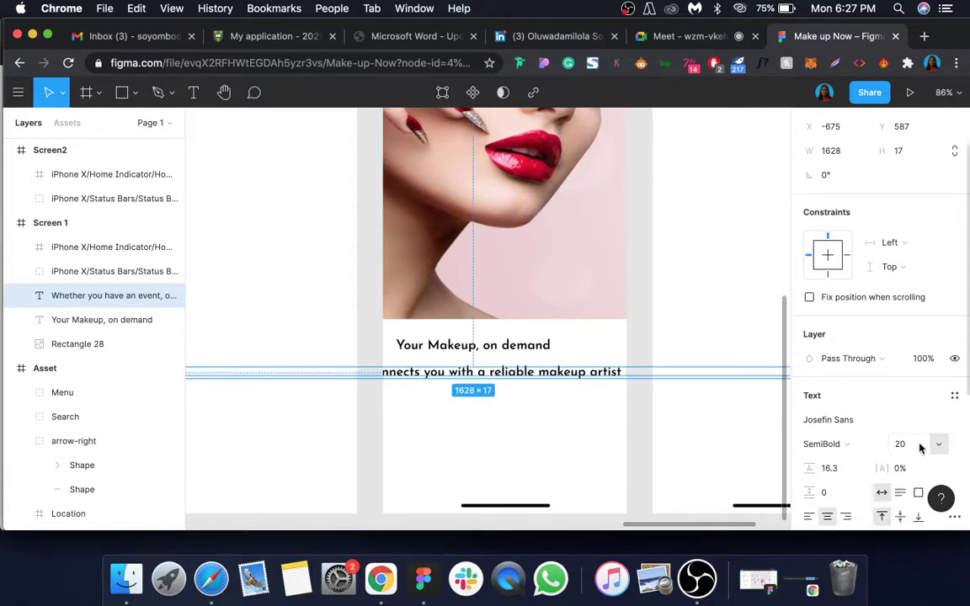
click(909, 446)
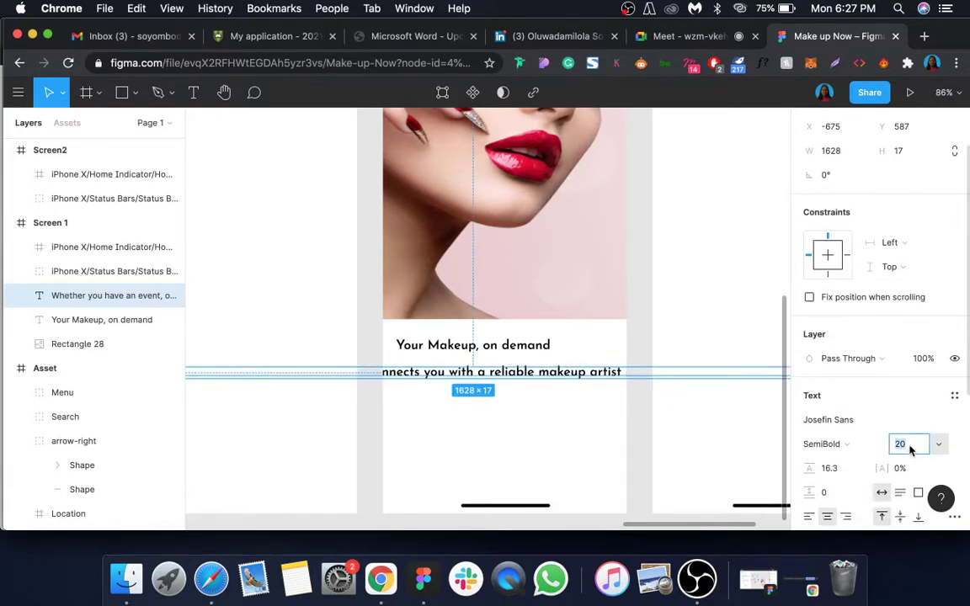
click(852, 443)
click(842, 427)
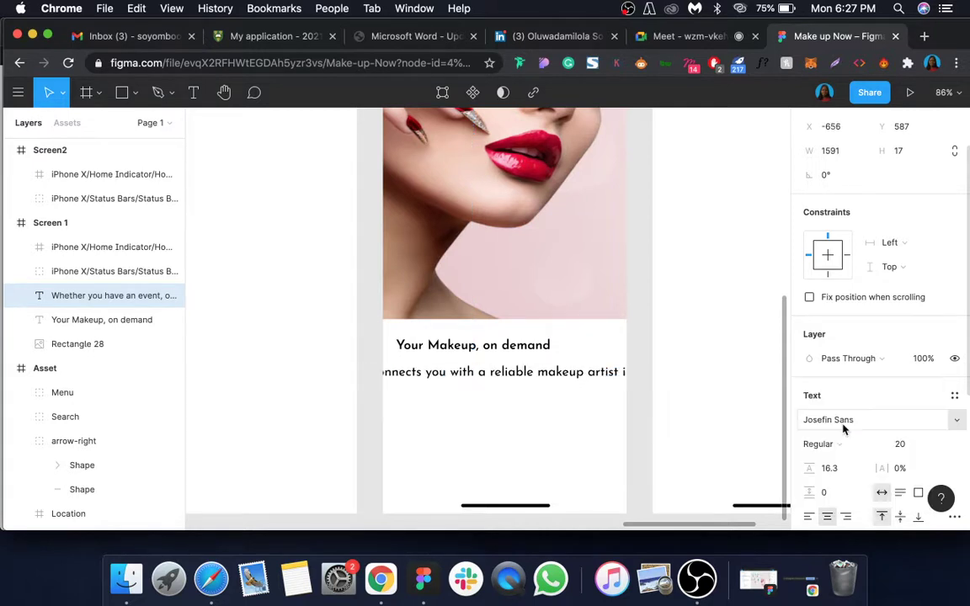
click(900, 444)
text(16)
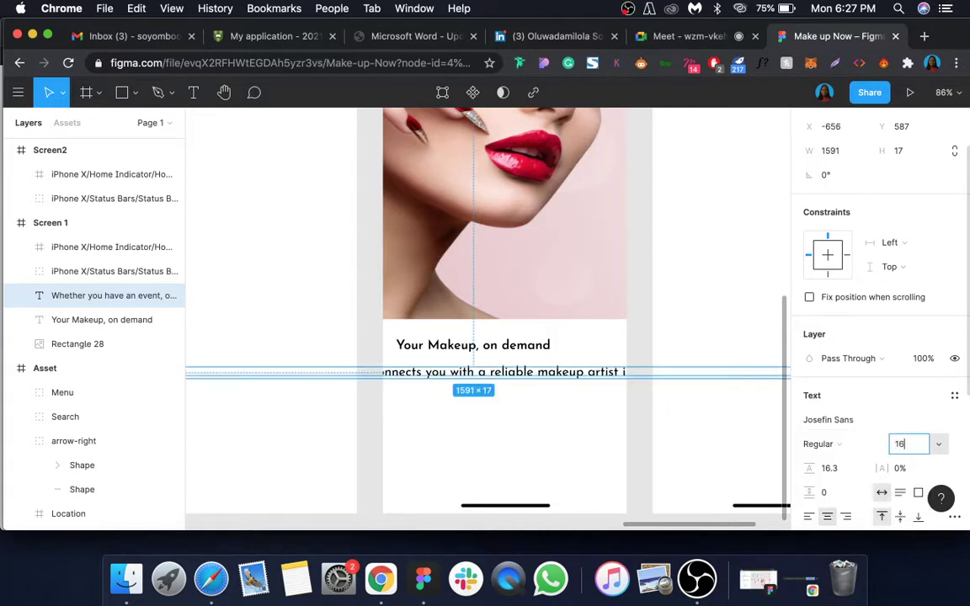
key(Return)
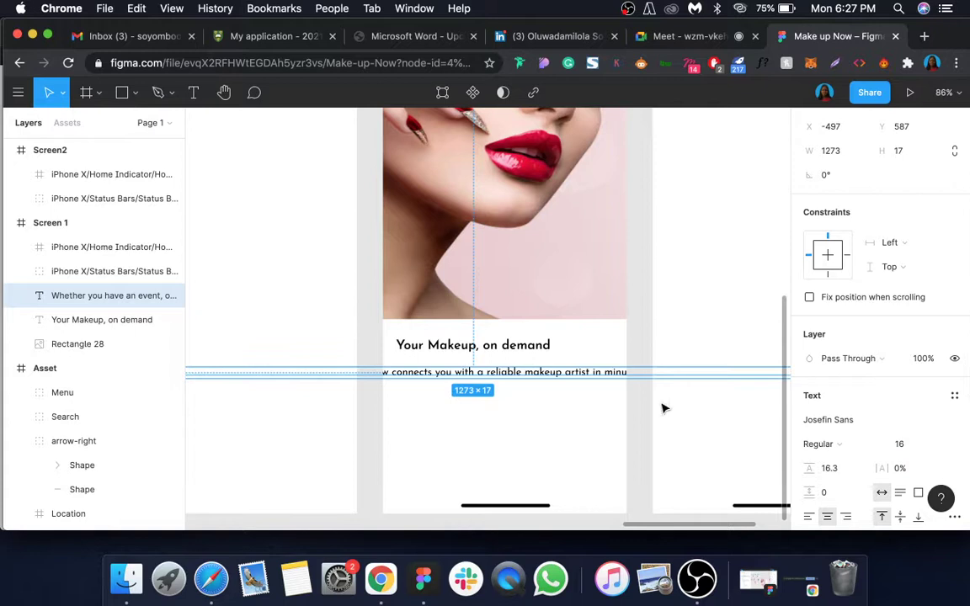
click(913, 443)
text(14)
key(Return)
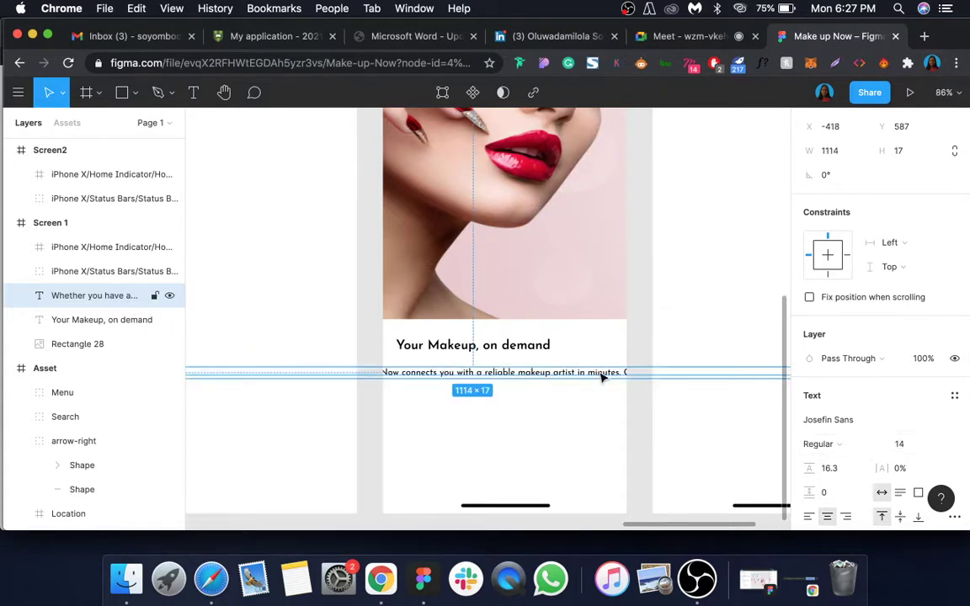
- Set the paragraph's width to 335 and move it under the heading in Screen 1 at about X 8, Y 587
scroll(607, 375, down, 3)
scroll(841, 204, up, 2)
click(837, 211)
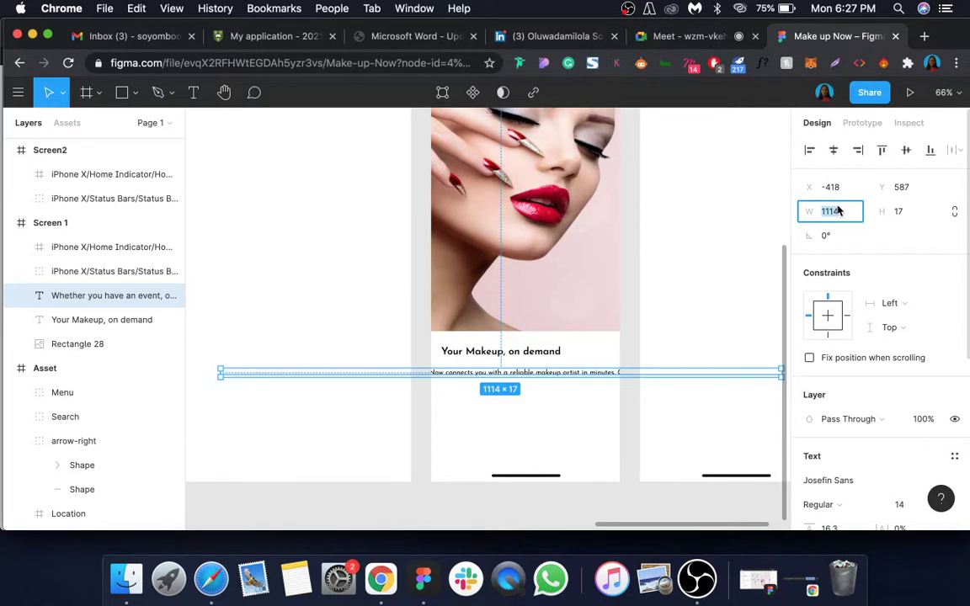
text(335)
key(Return)
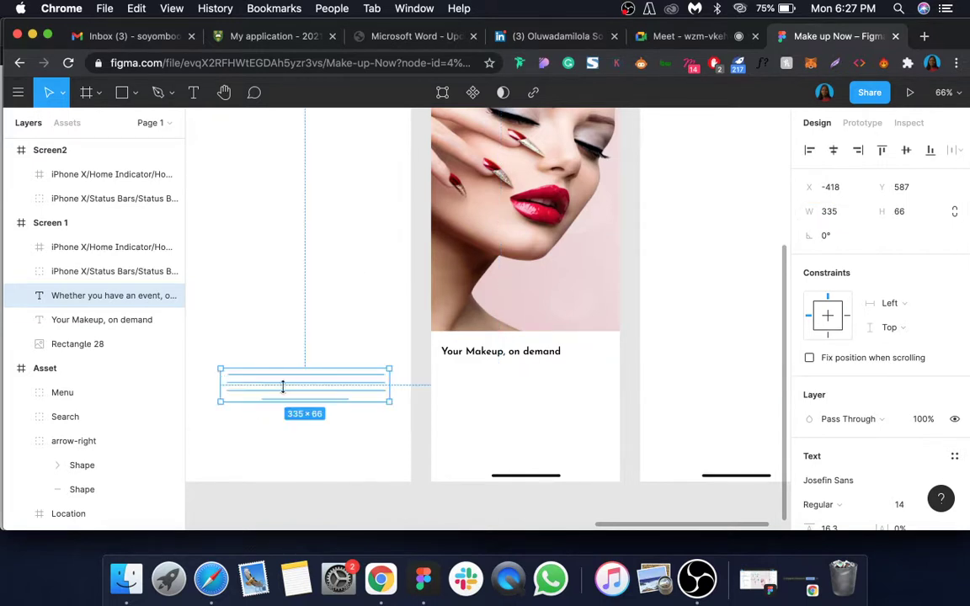
drag(281, 389, 512, 389)
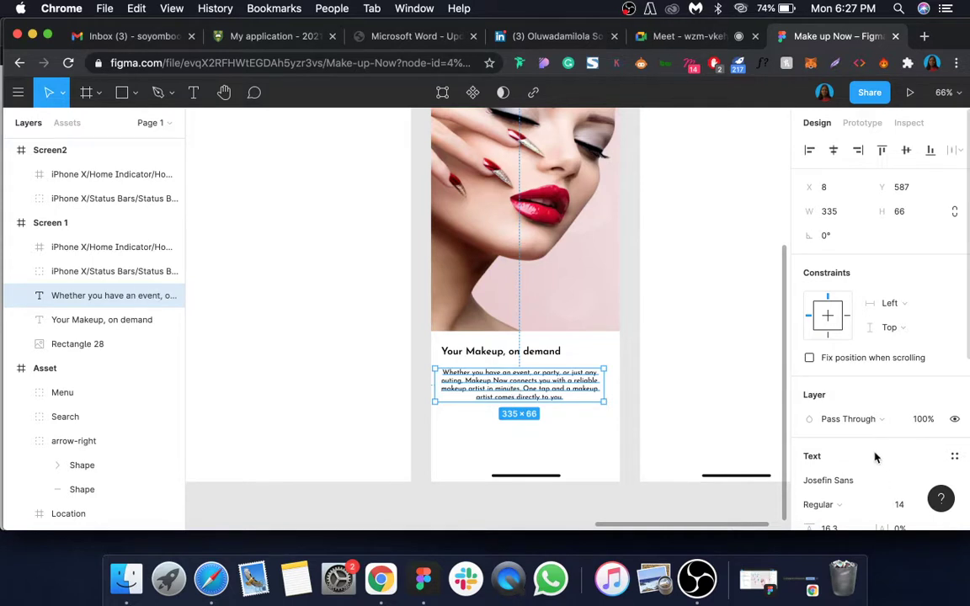
- Left-align the paragraph's text and shift the block to about X 17, Y 582 beneath the heading
scroll(872, 457, down, 3)
click(809, 468)
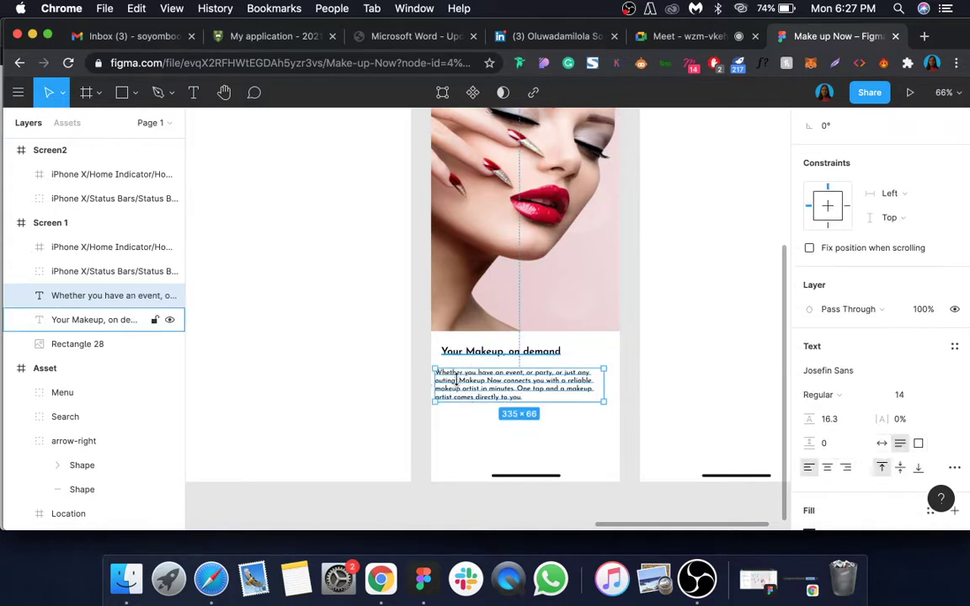
drag(461, 386, 466, 387)
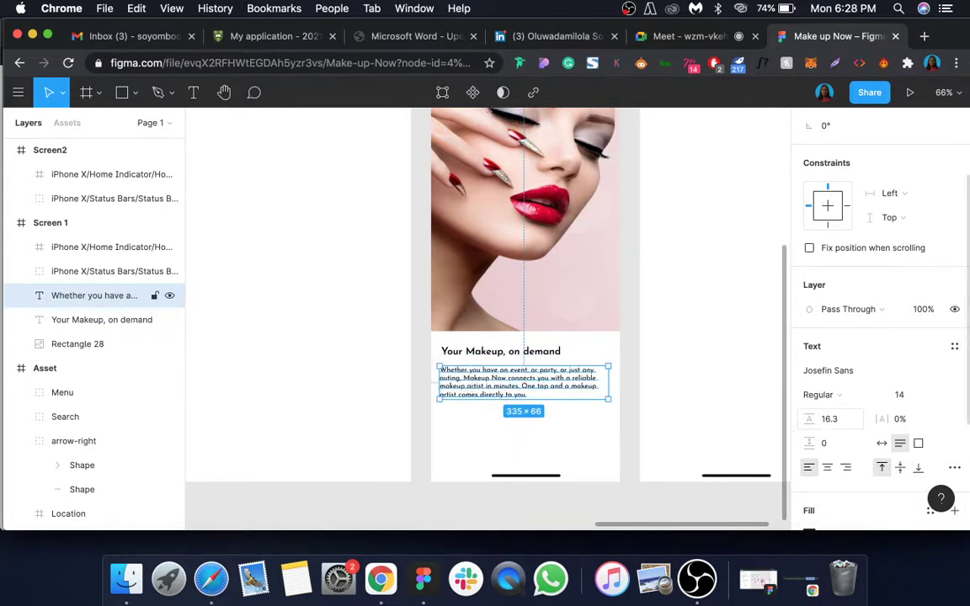
- Set the paragraph's line height to 25
drag(809, 419, 828, 425)
text(2)
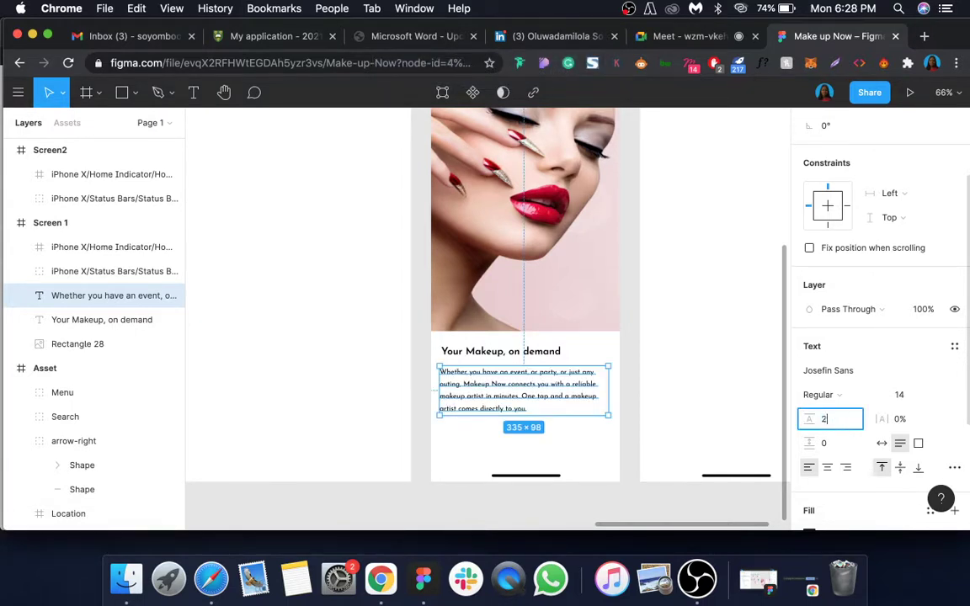
text(5)
key(Return)
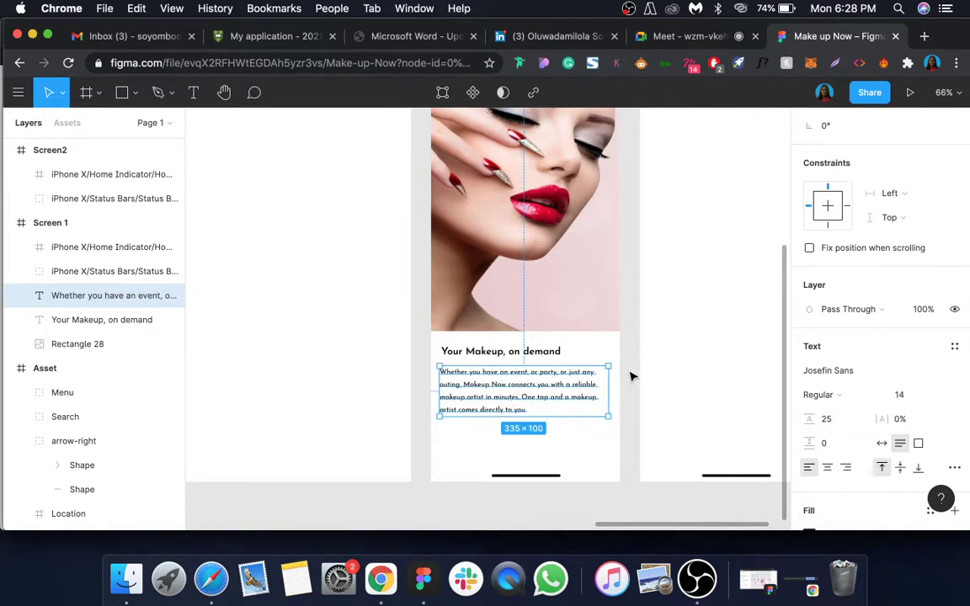
- Move the paragraph closer to the heading, to about X 17, Y 573
click(630, 375)
click(488, 355)
click(477, 394)
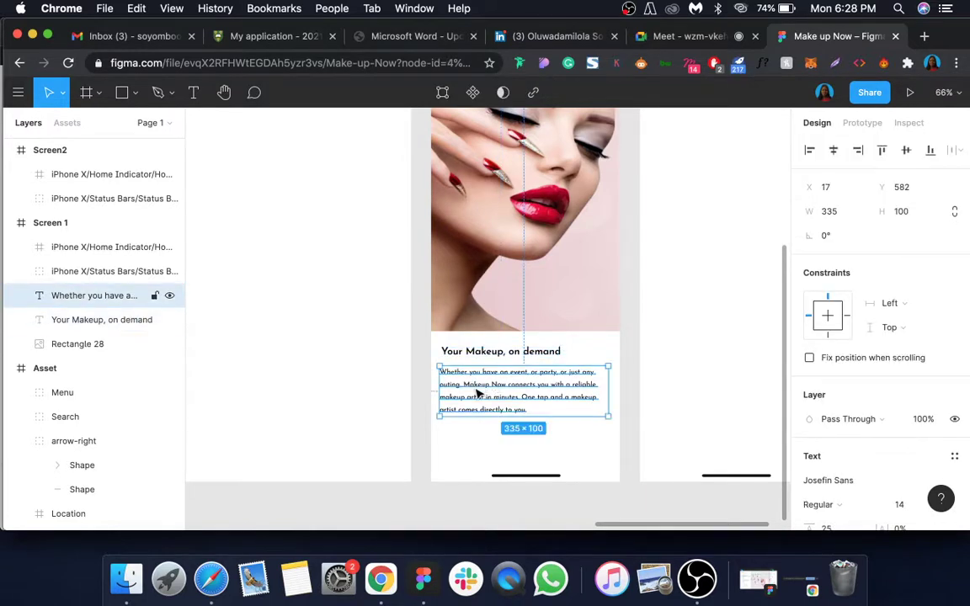
drag(478, 393, 457, 384)
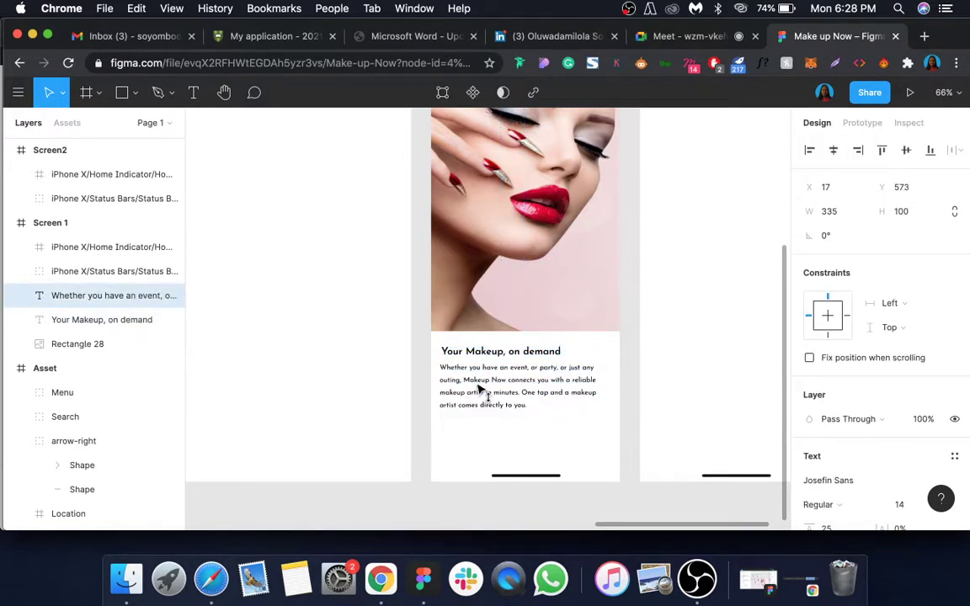
- Draw a frame about 326 × 42 between the paragraph and the home indicator in Screen 1
click(98, 94)
click(85, 127)
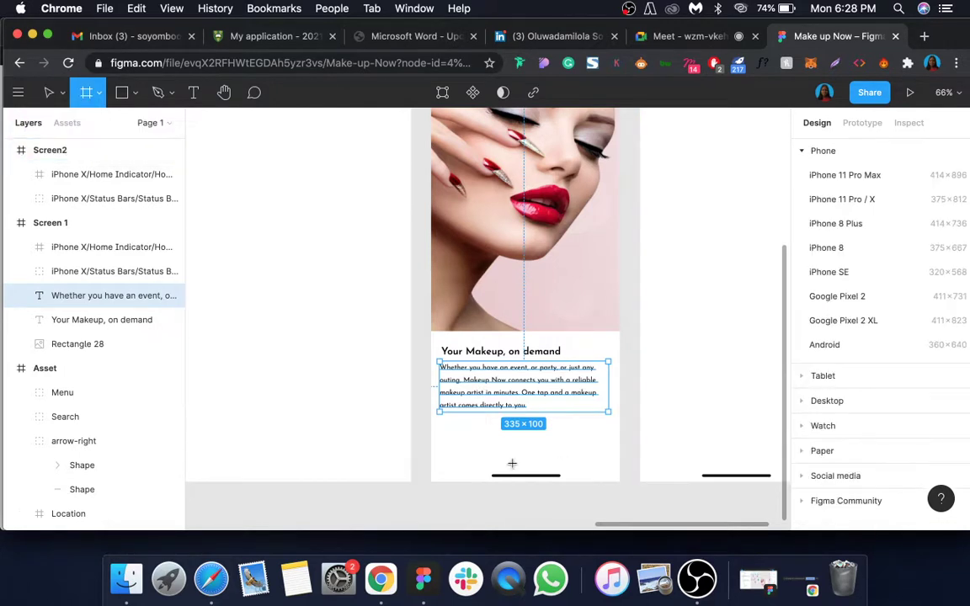
drag(445, 430, 603, 452)
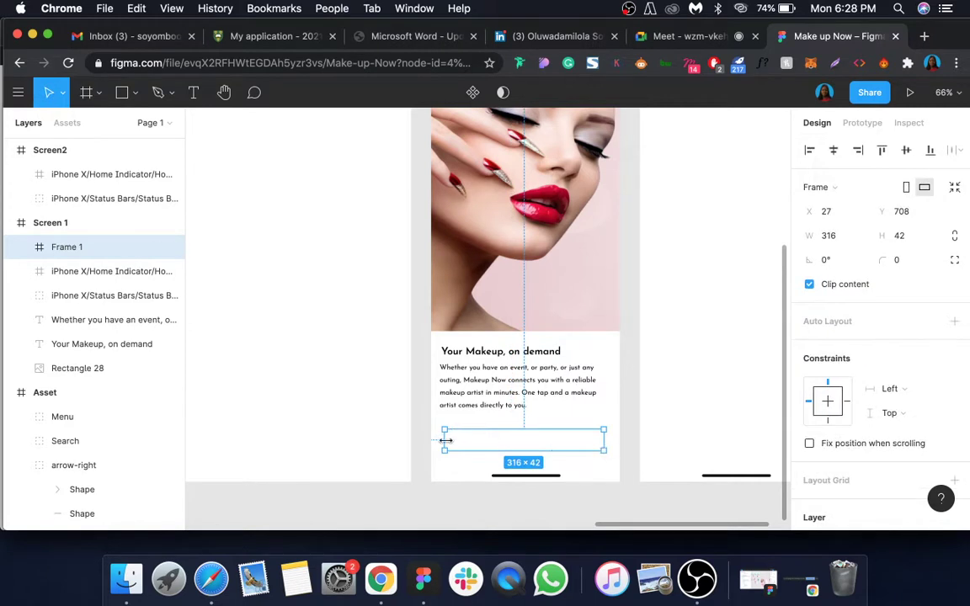
drag(445, 440, 439, 439)
- Fill the new frame below the paragraph in Screen 1 with the document's pink, EA028C
scroll(932, 357, down, 5)
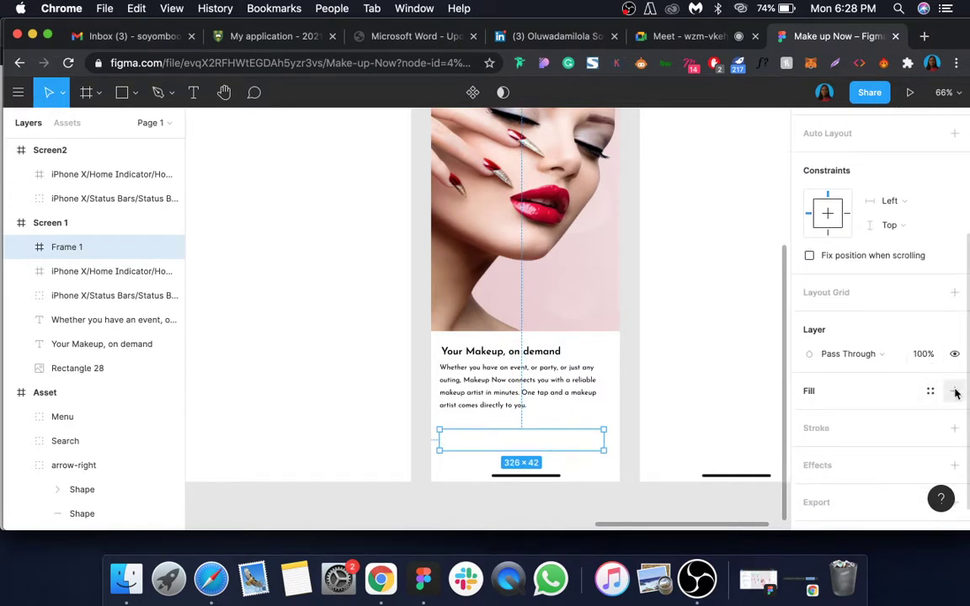
click(930, 391)
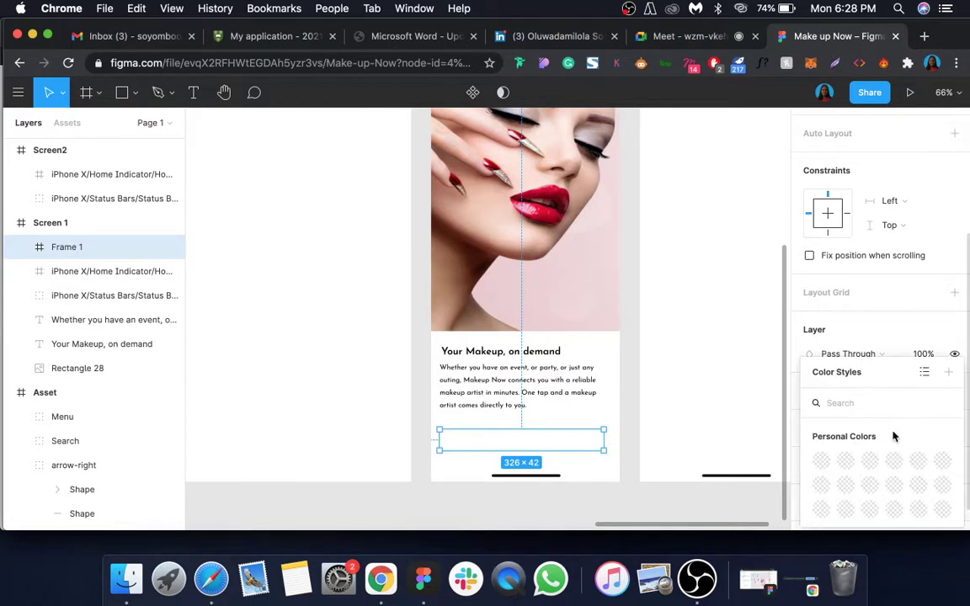
click(898, 339)
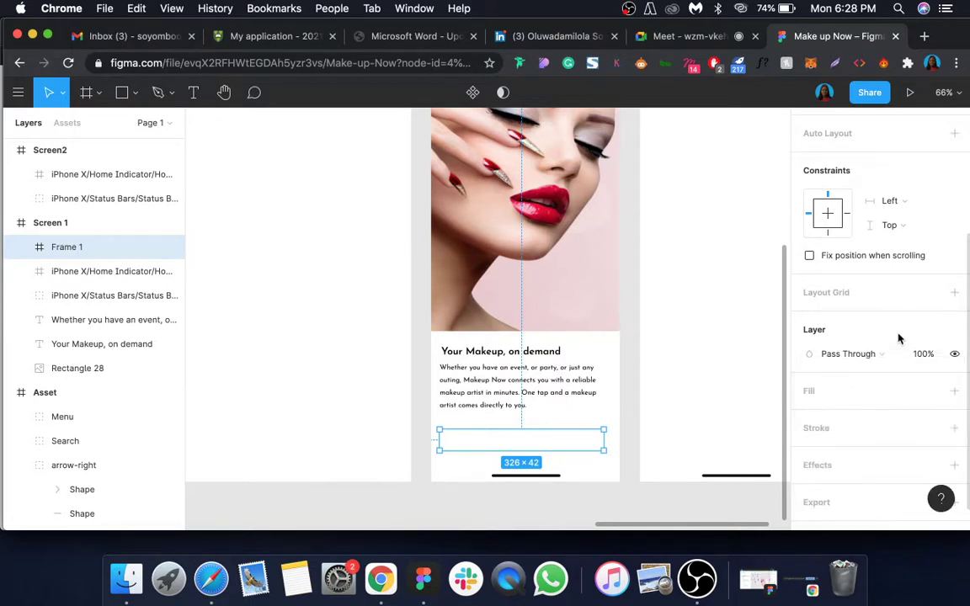
click(954, 390)
click(811, 416)
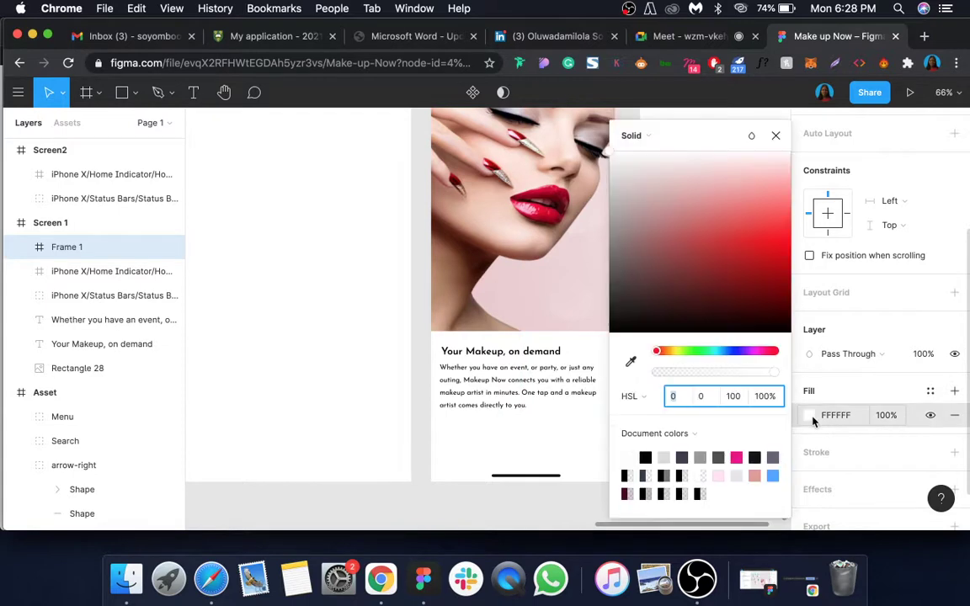
click(737, 458)
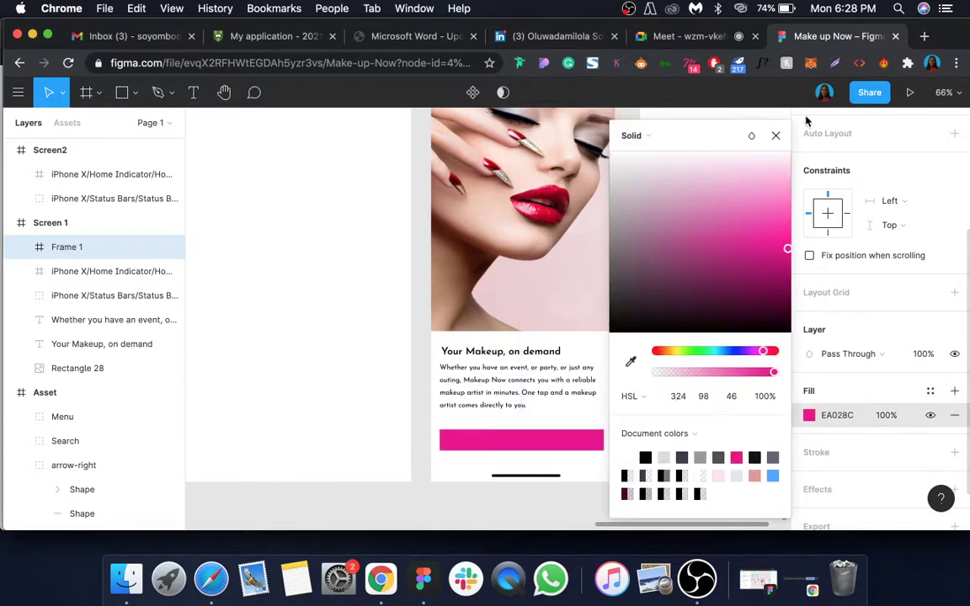
click(775, 135)
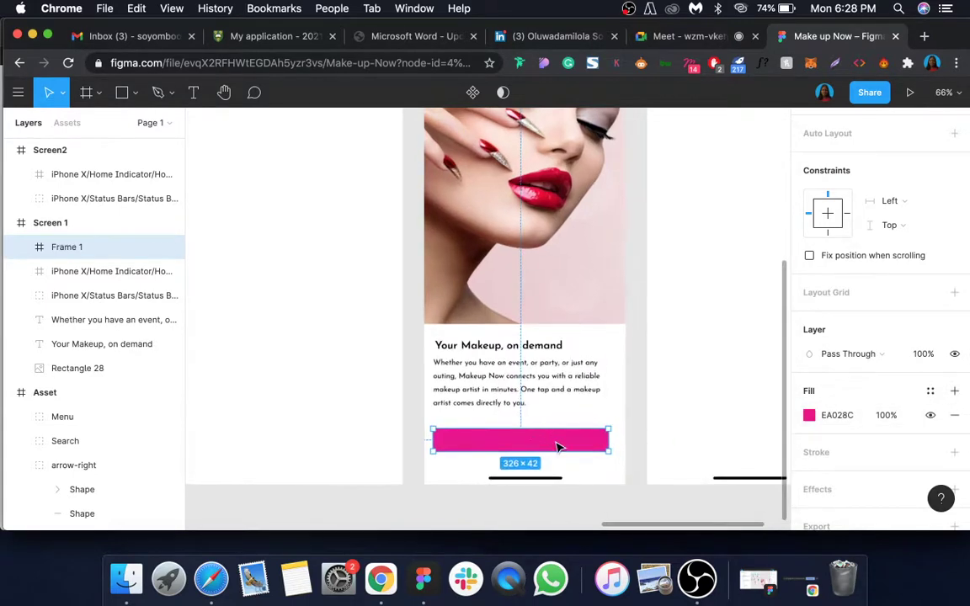
- Move the pink frame up to about Y 694 and set its height to 50
drag(556, 439, 555, 431)
scroll(800, 318, up, 2)
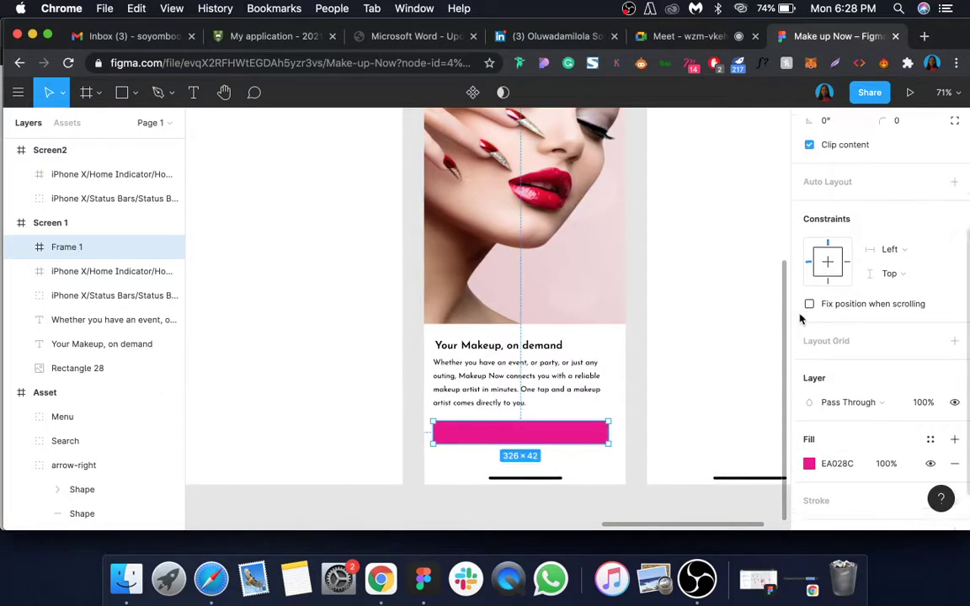
scroll(918, 333, up, 3)
click(903, 211)
click(915, 237)
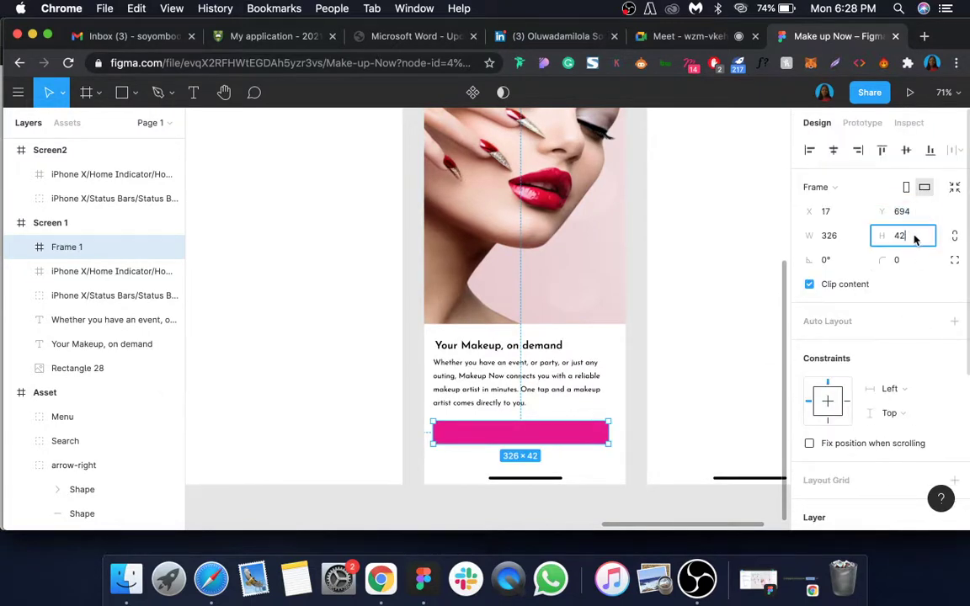
text(50)
key(Return)
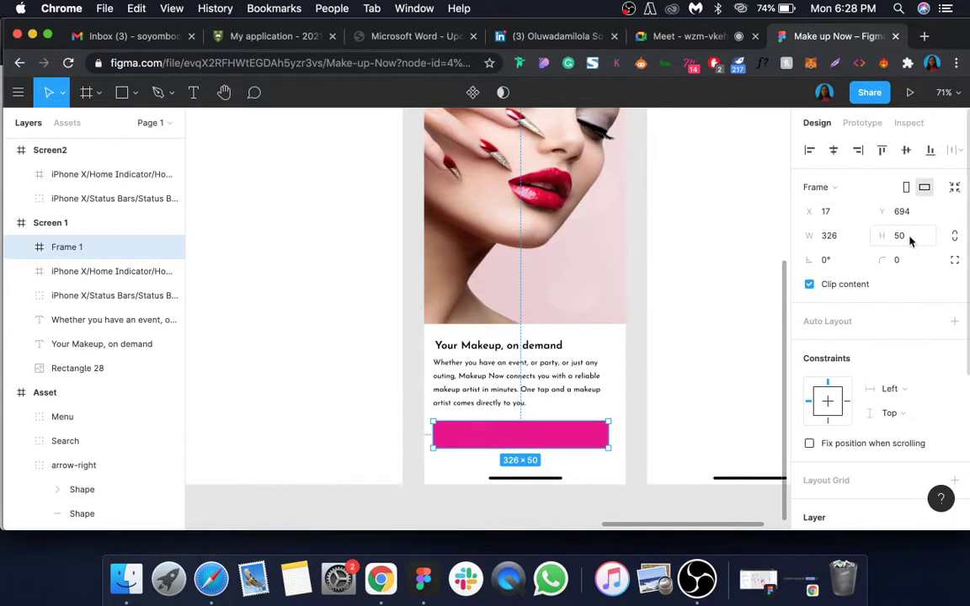
- Round the pink frame's corners with a radius of 7
click(917, 266)
key(Return)
click(502, 393)
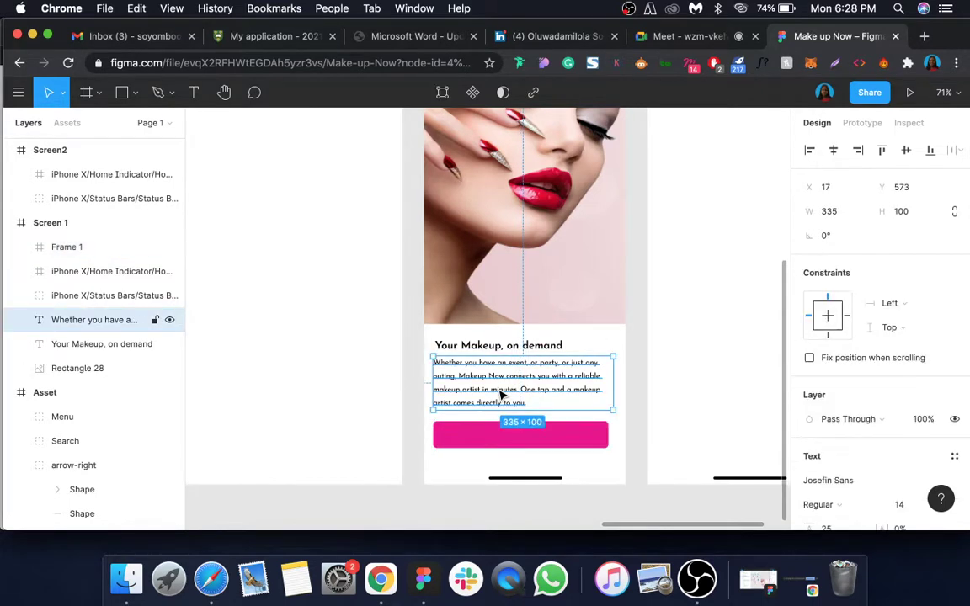
- Add the text "Register with Phone" inside the pink frame
click(527, 439)
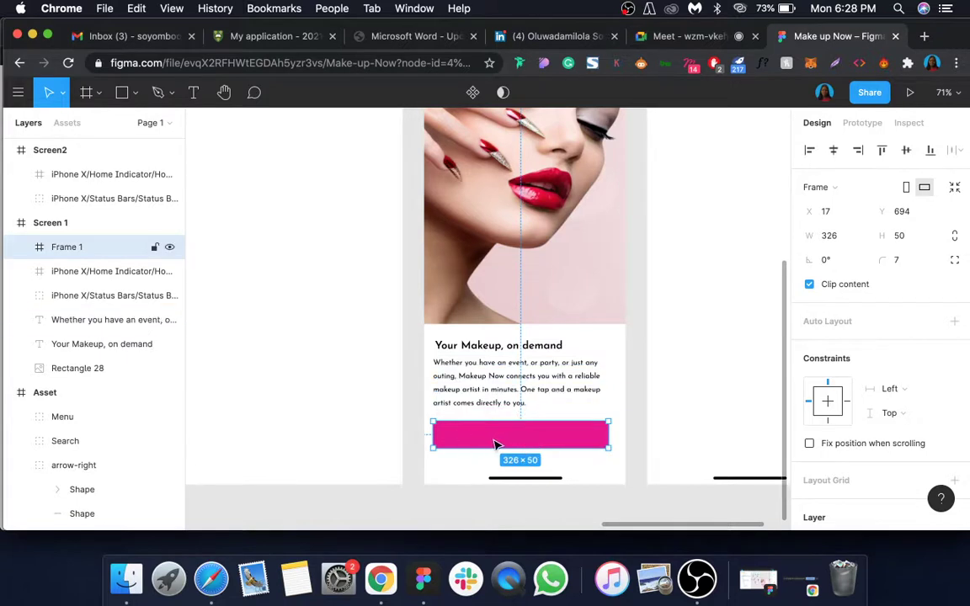
click(193, 95)
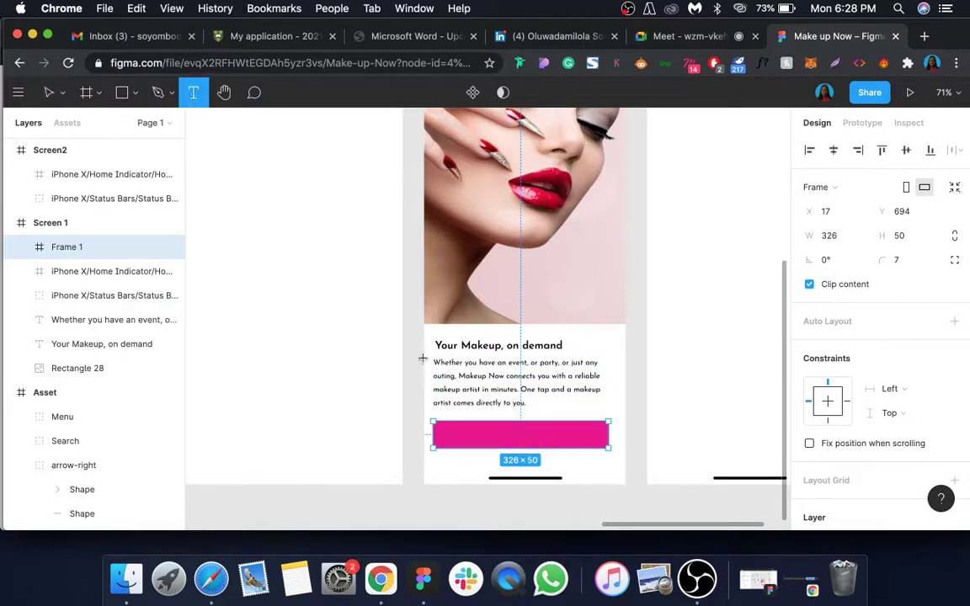
click(444, 436)
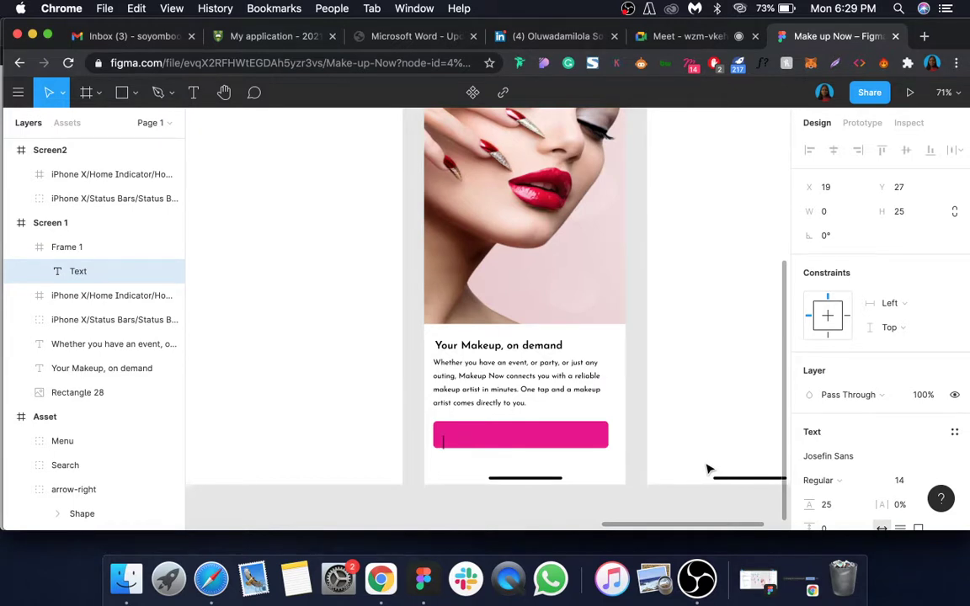
text(Register with Phone)
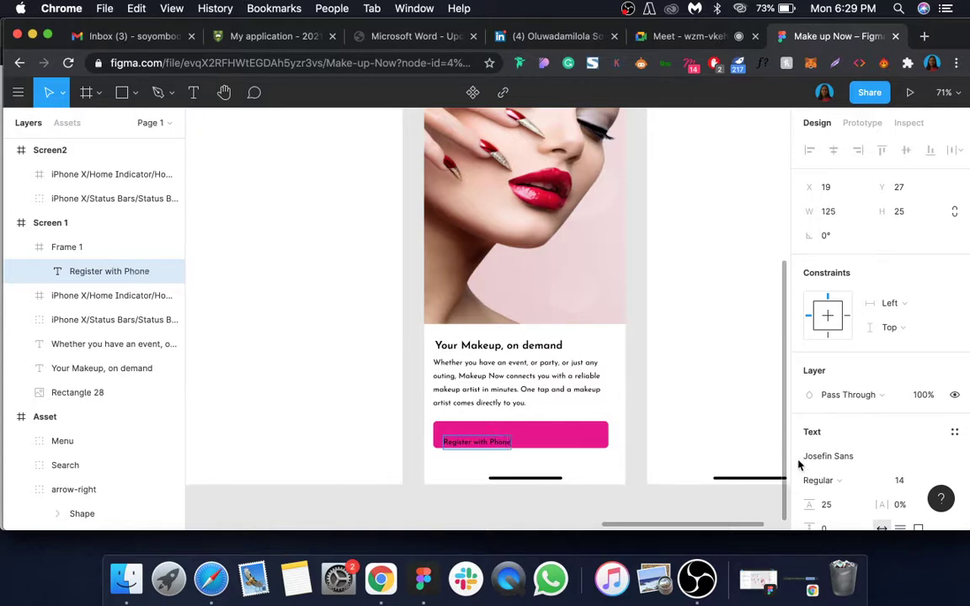
- Color the "Register with Phone" label FFFFFF and move it to about X 22, Y 12 within the pink frame
scroll(842, 379, down, 5)
click(836, 478)
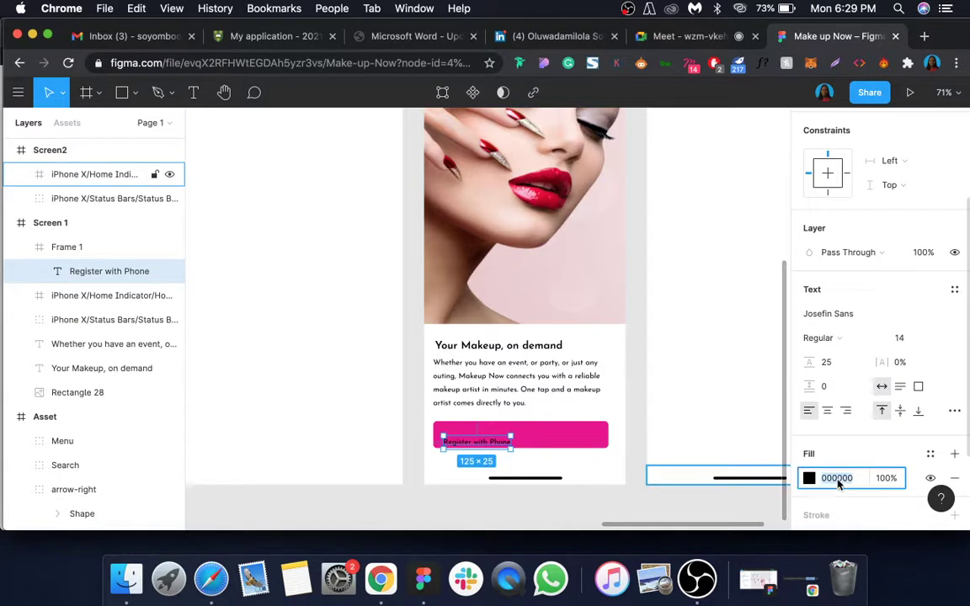
text(FFFFFF)
key(Return)
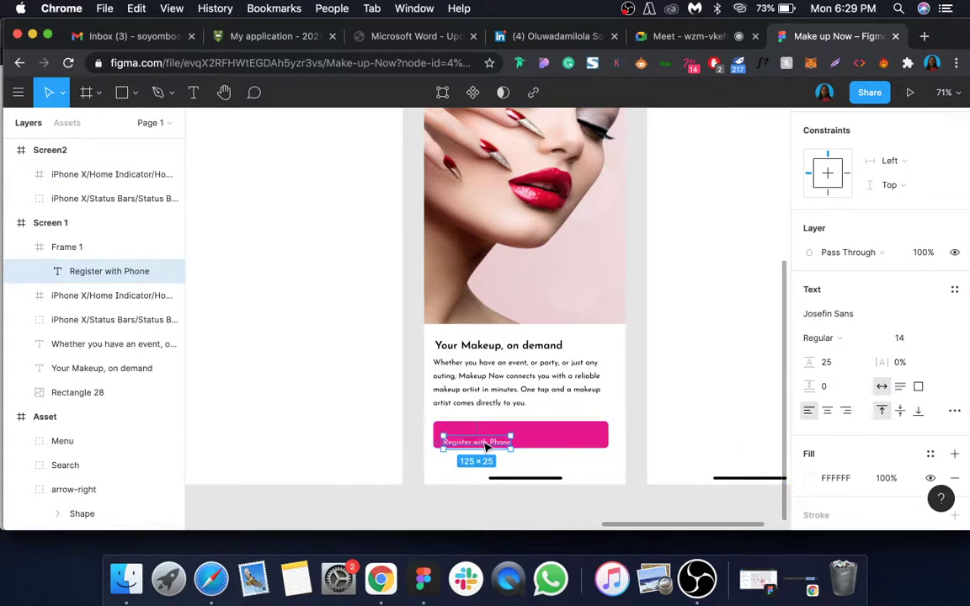
drag(484, 442, 487, 443)
click(531, 439)
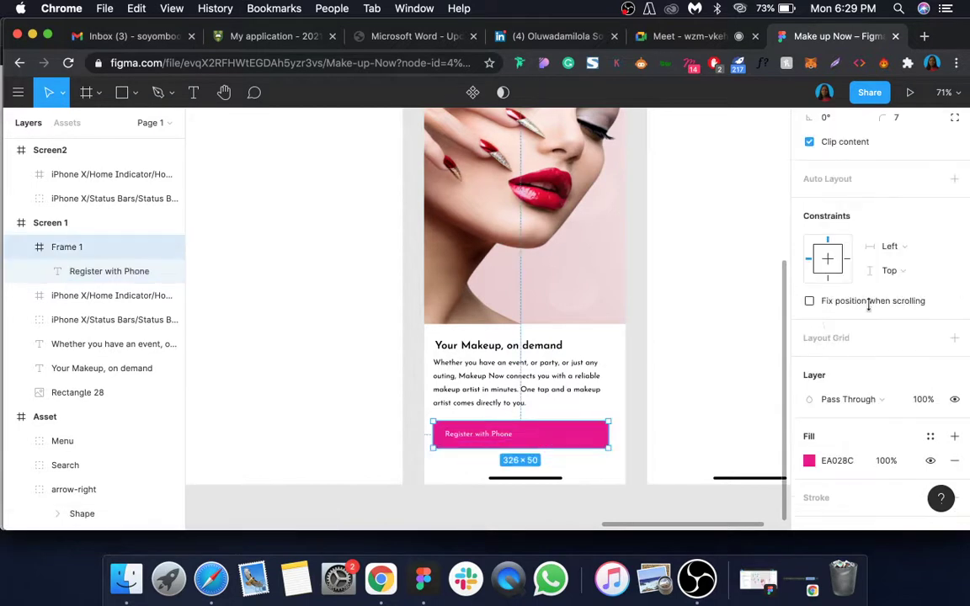
click(906, 150)
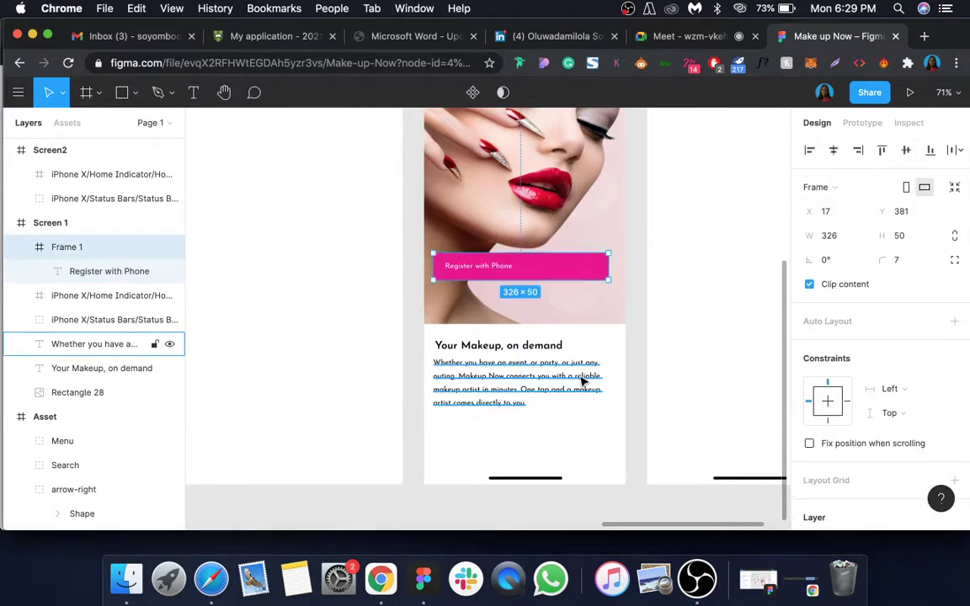
key(super+z)
- Align the "Register with Phone" label to the vertical center of the pink frame
click(501, 436)
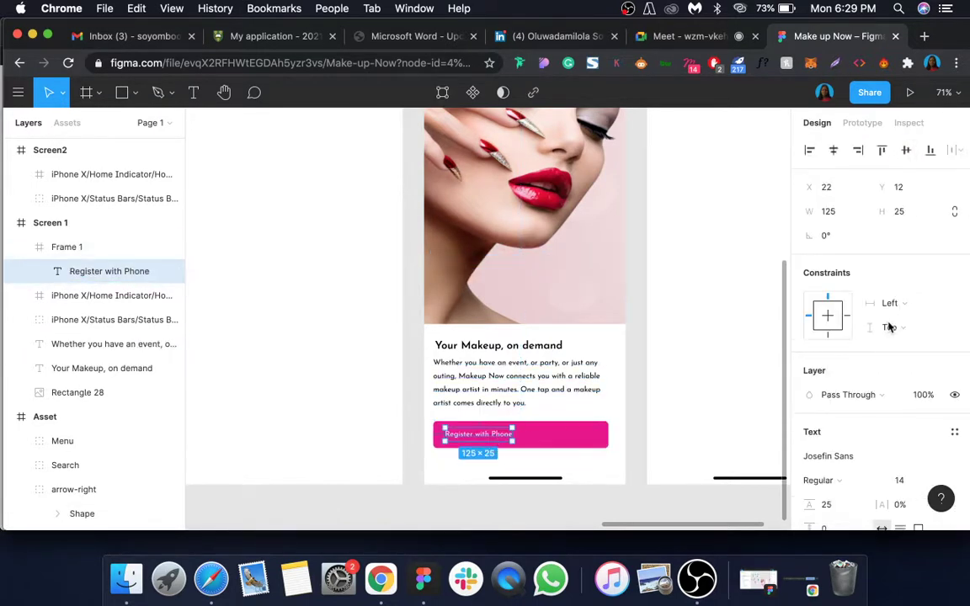
click(908, 157)
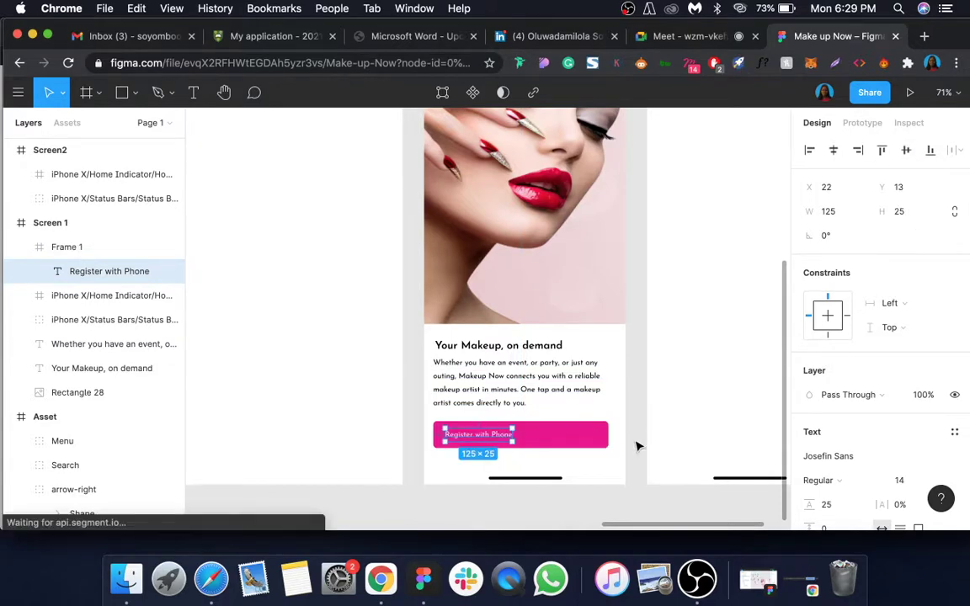
click(640, 444)
- Move the pink frame down to about Y 706 and the description paragraph down to about Y 585
scroll(639, 444, down, 3)
click(569, 443)
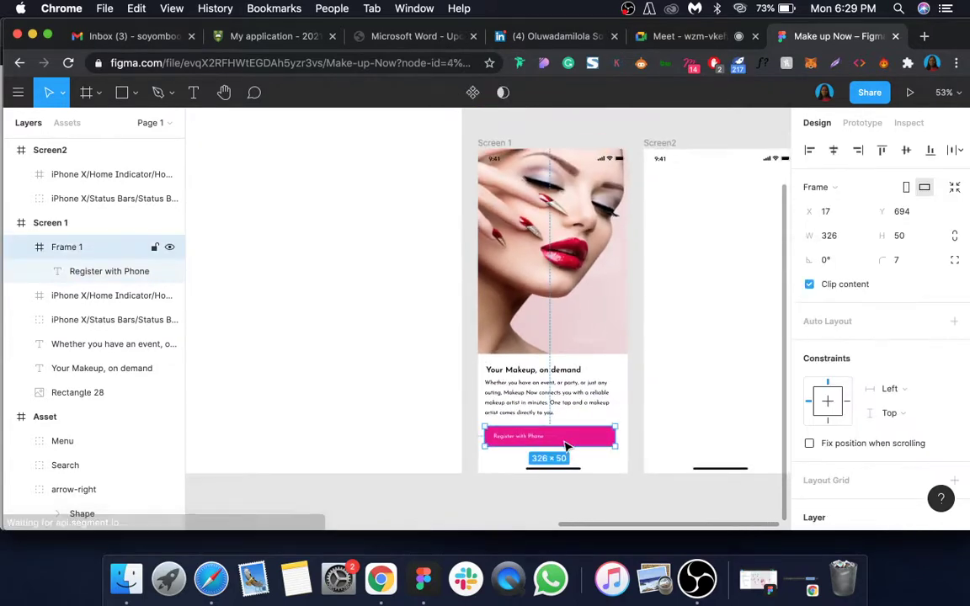
scroll(567, 446, down, 5)
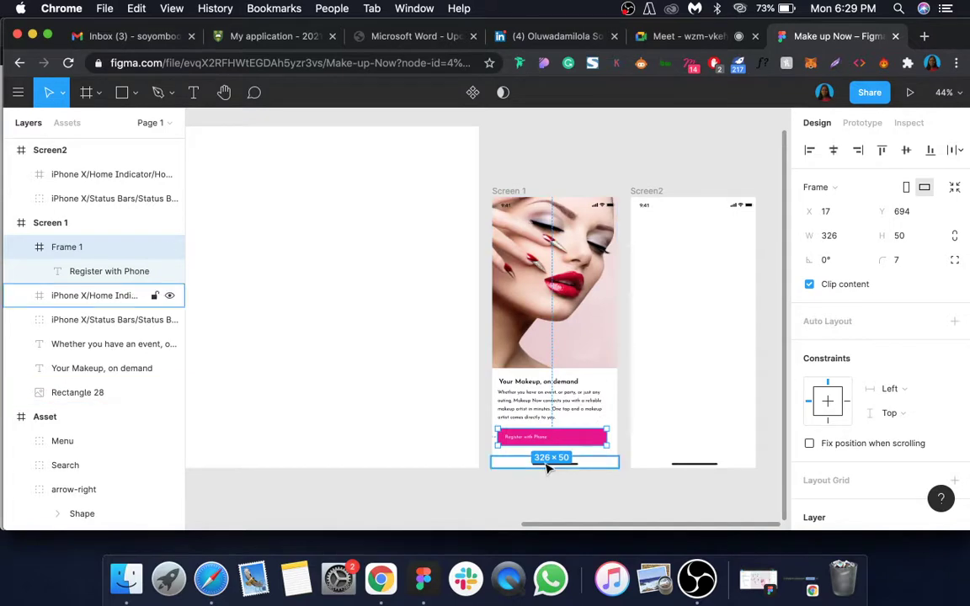
scroll(547, 463, up, 5)
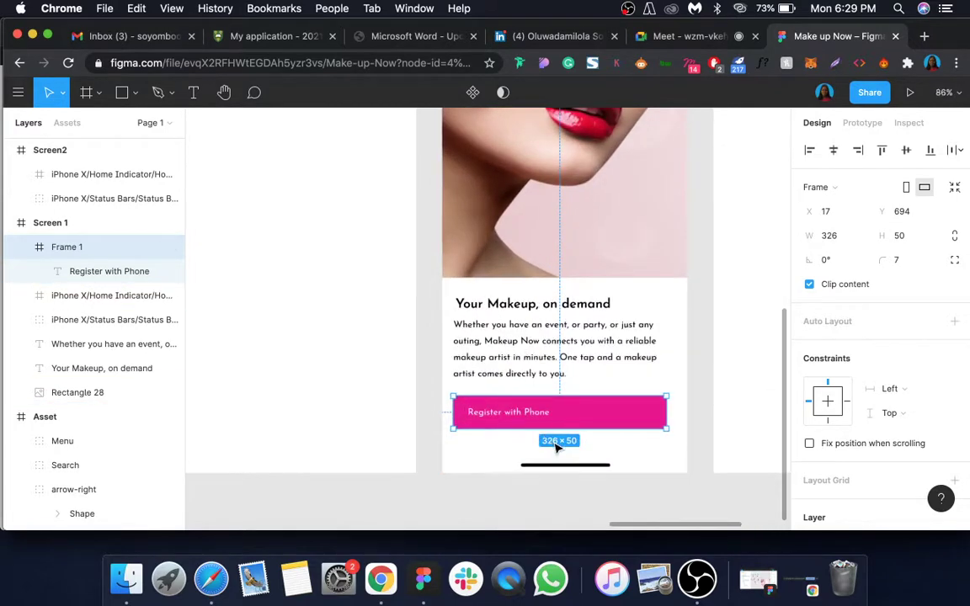
drag(549, 421, 553, 429)
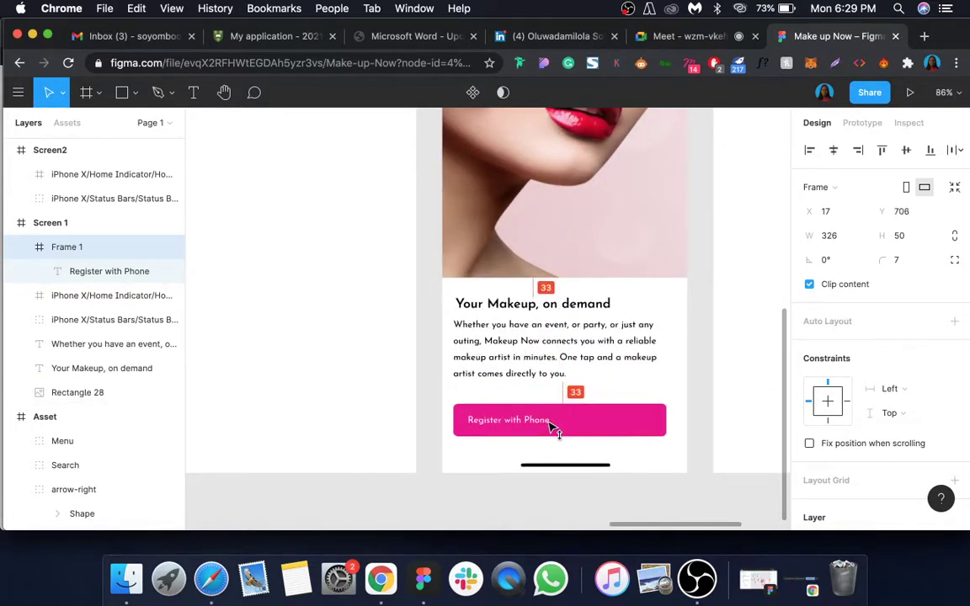
click(523, 372)
drag(524, 370, 524, 375)
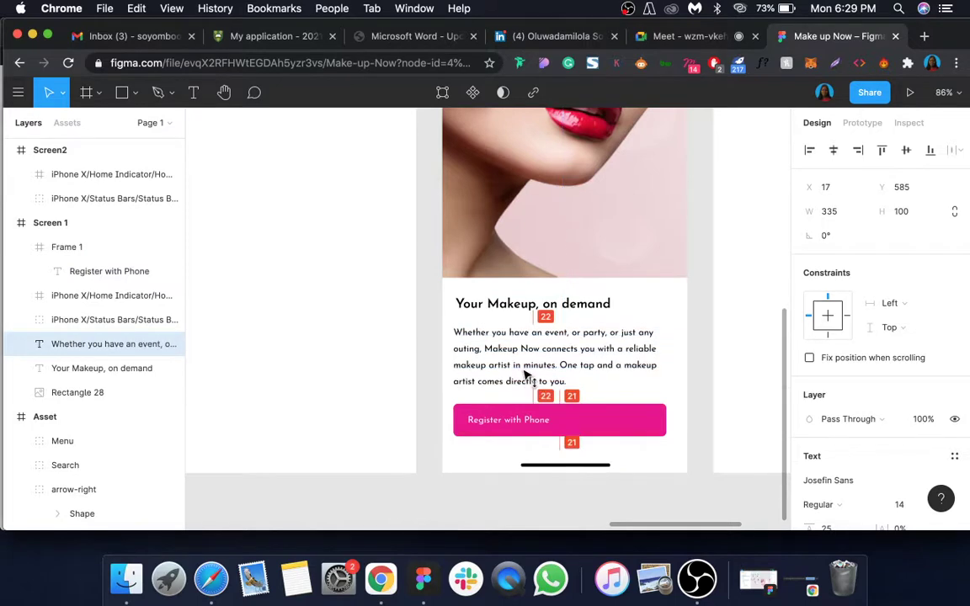
- Copy the arrow-right icon from the Asset frame into the pink frame and place it near that frame's right end
scroll(524, 374, down, 5)
click(518, 402)
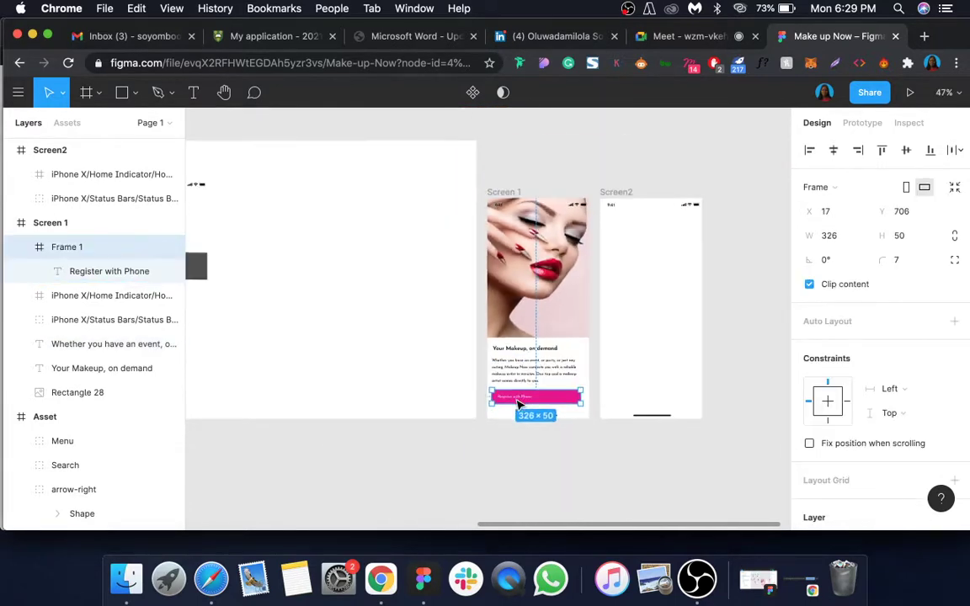
scroll(331, 321, left, 5)
click(346, 353)
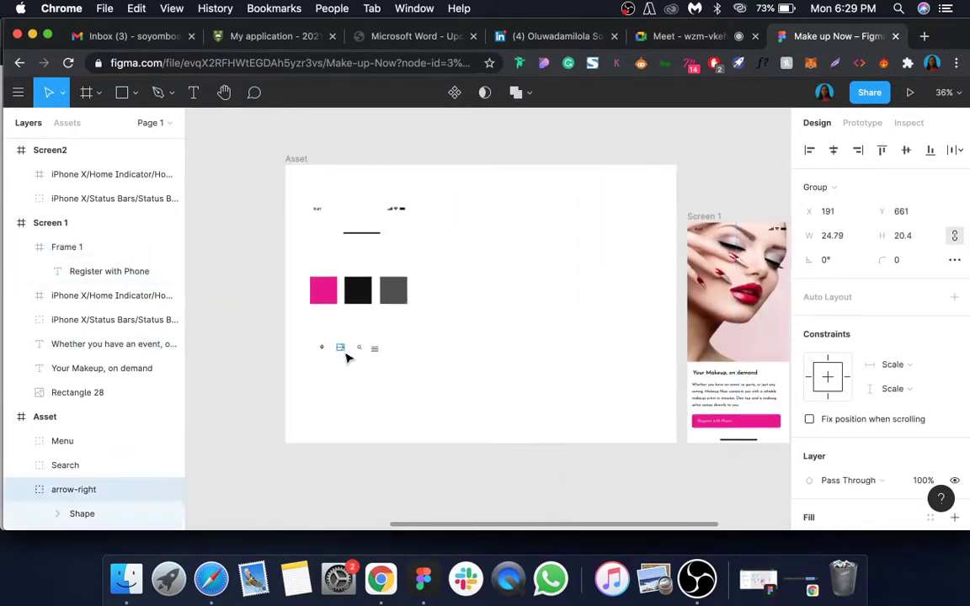
scroll(503, 342, right, 5)
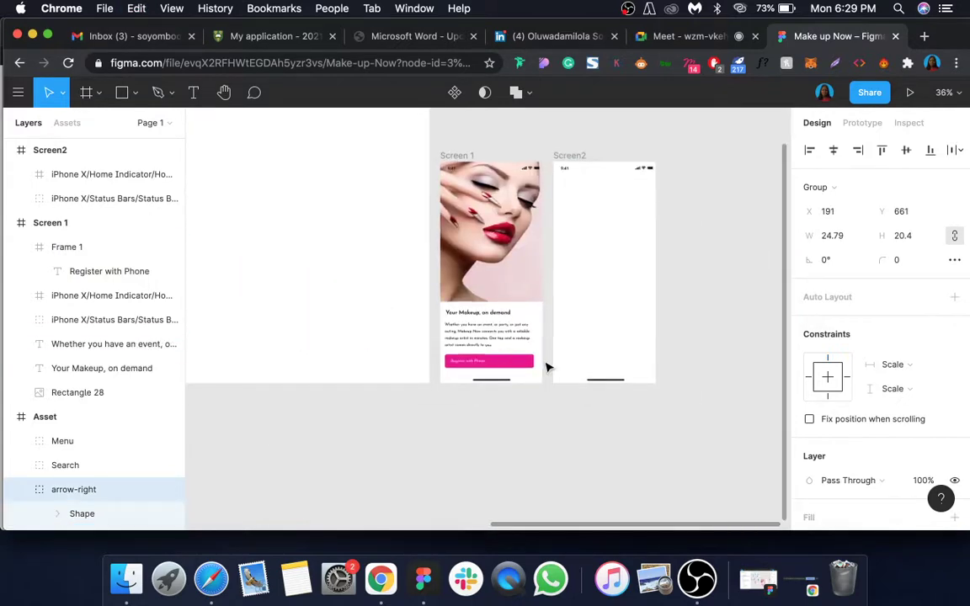
scroll(546, 368, up, 5)
click(493, 368)
key(super+v)
scroll(407, 370, up, 3)
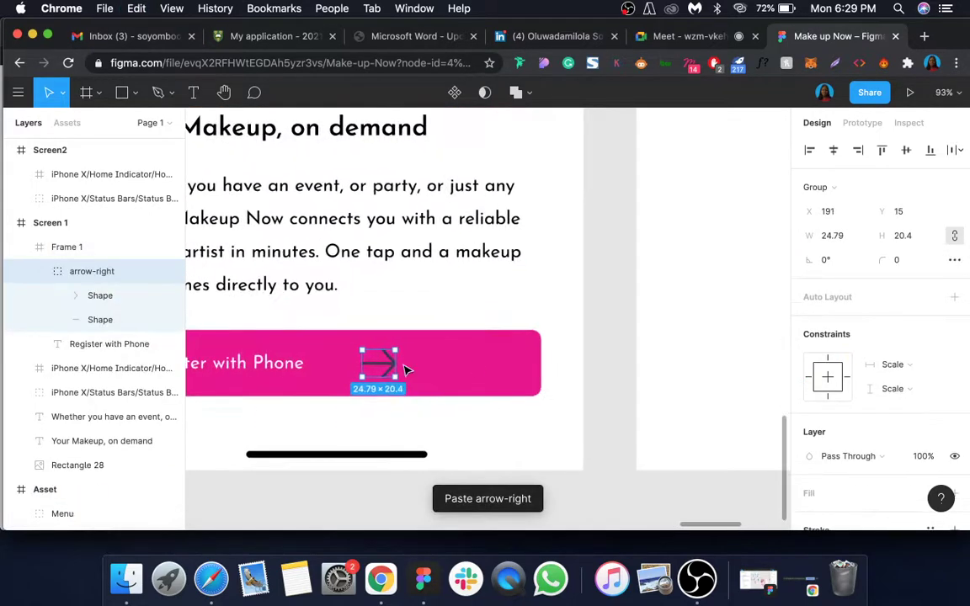
drag(407, 370, 494, 381)
- Set the pasted arrow icon's stroke color to FFFFFF
scroll(887, 368, down, 2)
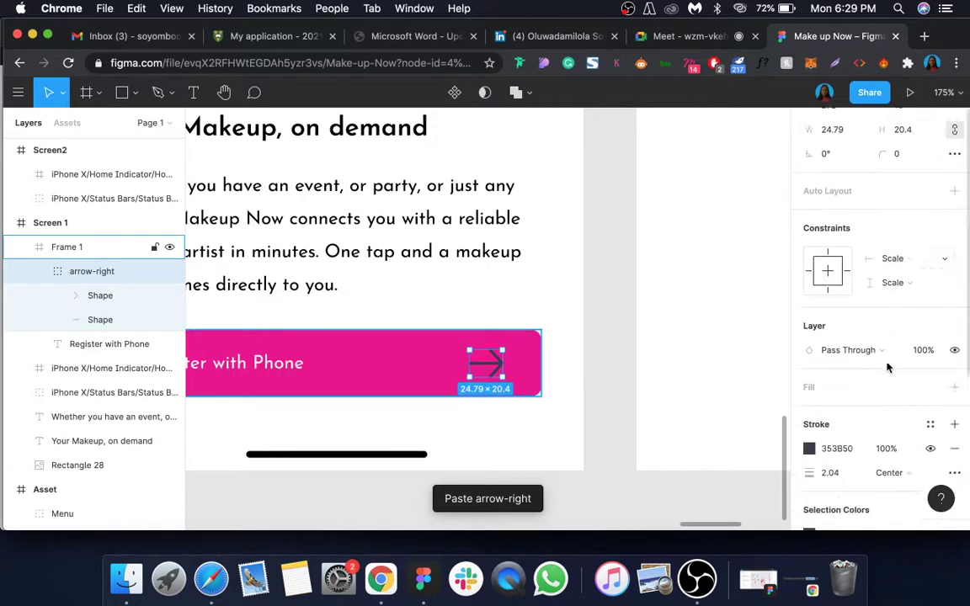
scroll(887, 368, down, 1)
click(836, 416)
text(FFFFFF)
key(Return)
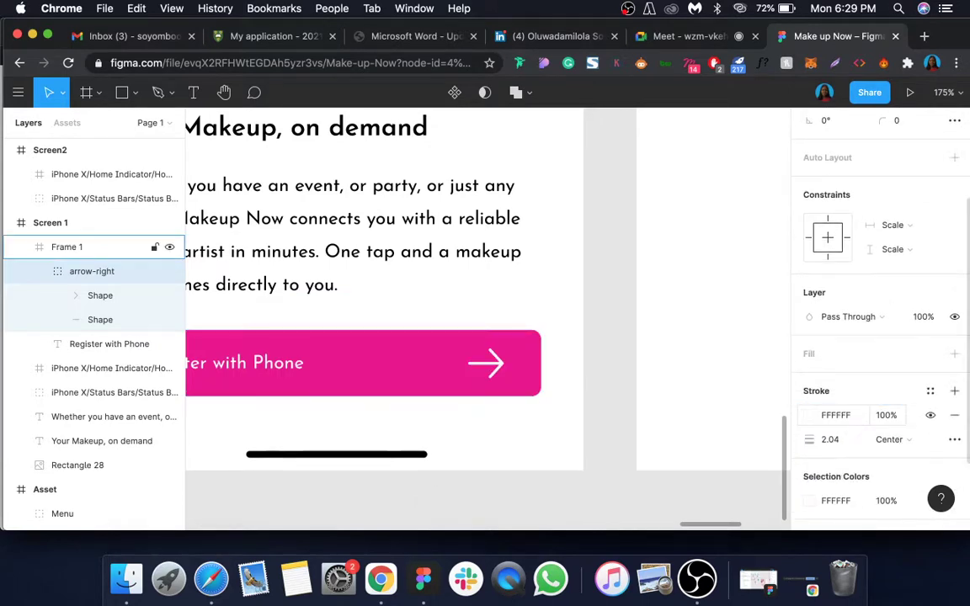
- Rename the pink frame's layer as Button
scroll(505, 377, down, 5)
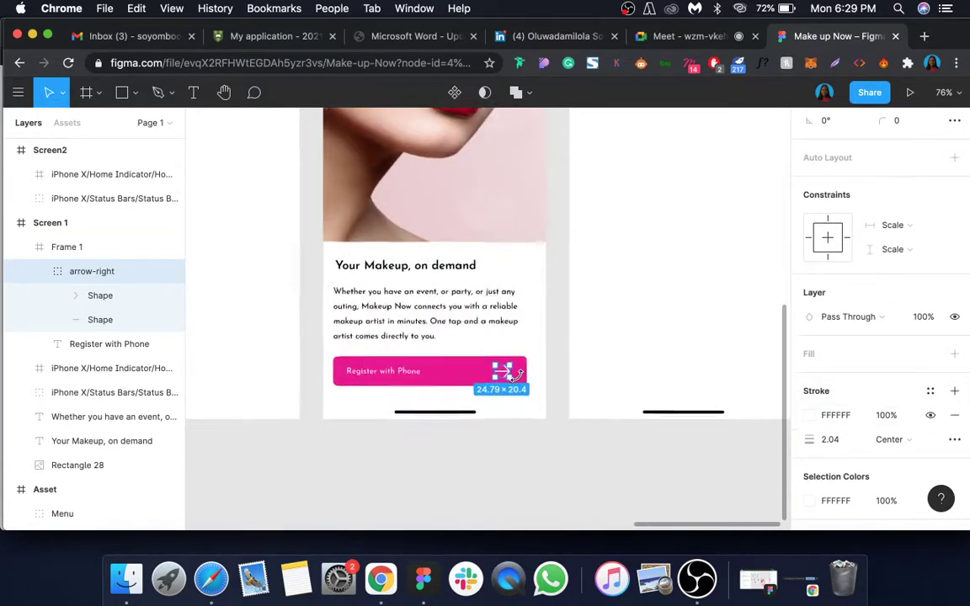
scroll(518, 376, up, 5)
click(351, 371)
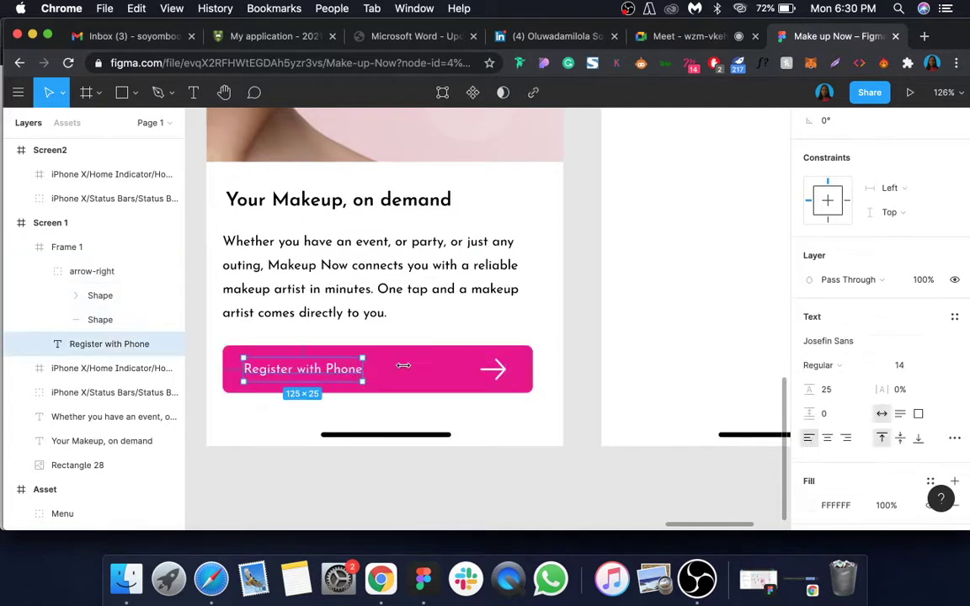
double_click(70, 246)
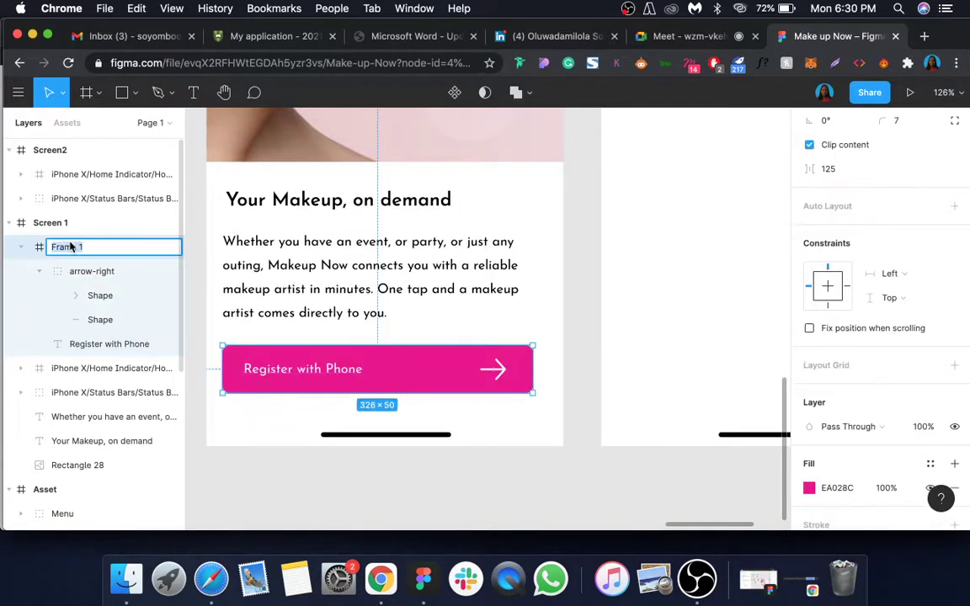
text(Button)
key(Return)
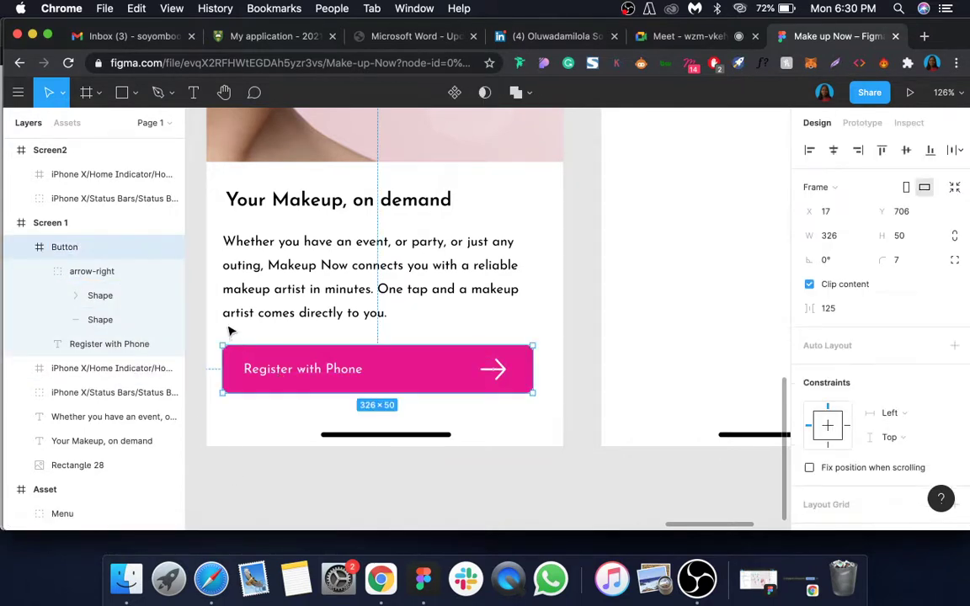
- Shift the Button frame sideways to X 20 on Screen 1, checking its distances to the screen edges
key(alt)
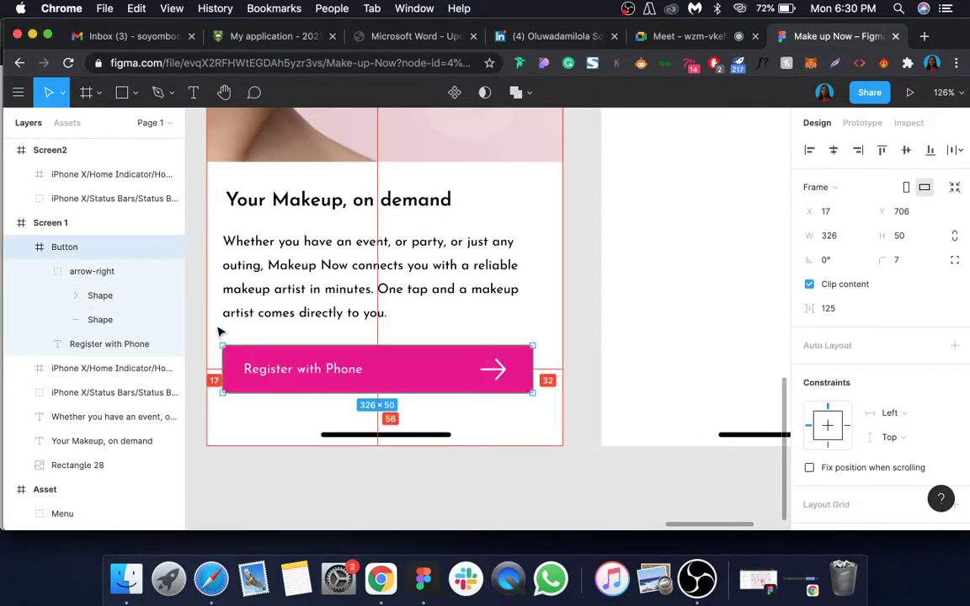
key(shift+Right)
key(alt)
key(shift+Left)
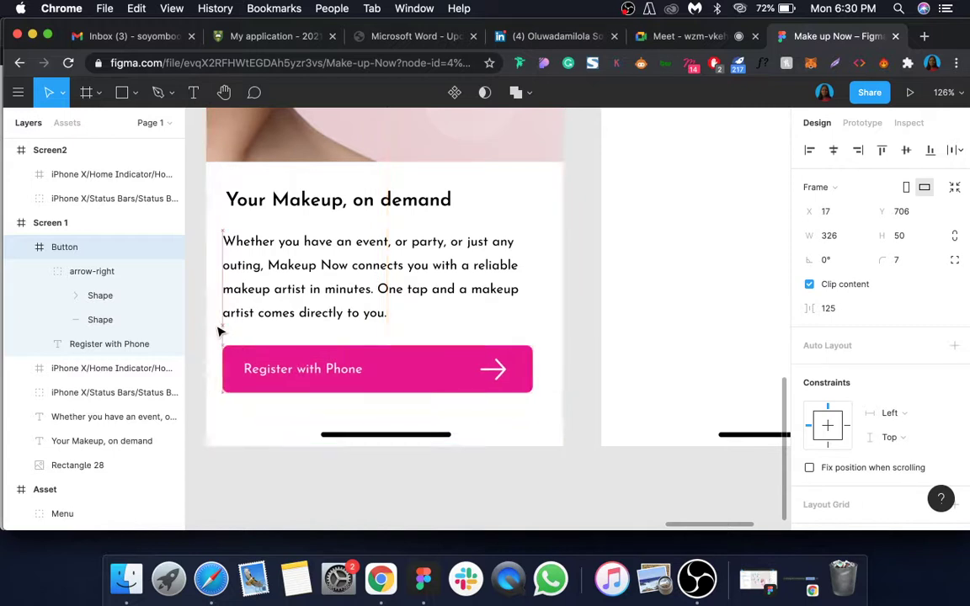
key(alt)
key(Right)
key(Right)
key(Right)
key(alt)
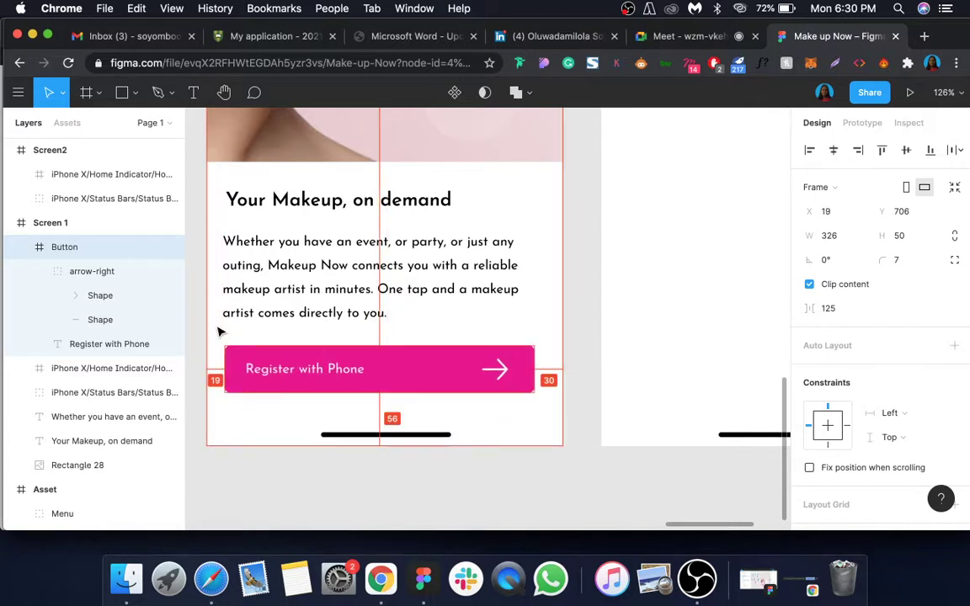
key(alt)
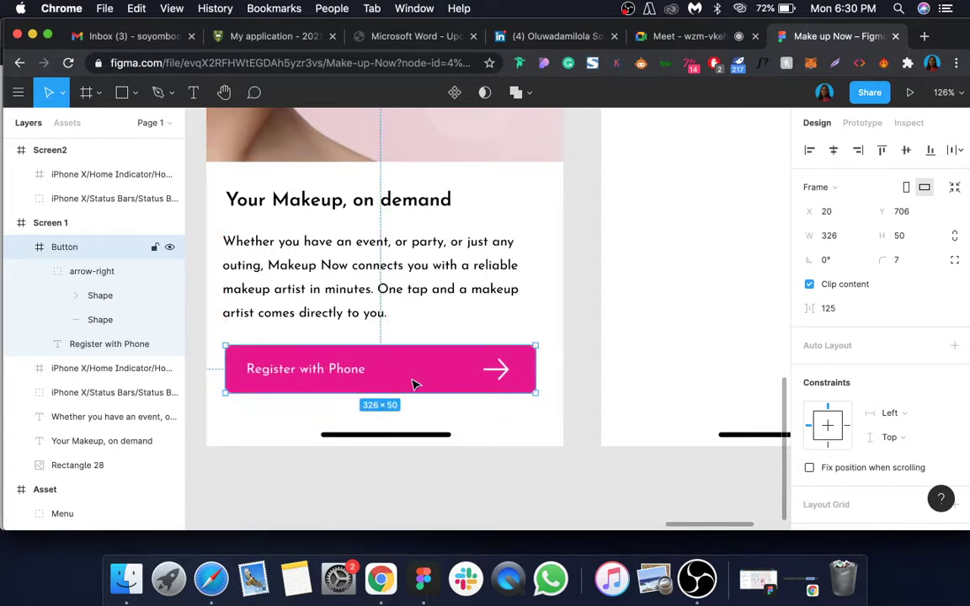
- Try to set the Button frame's width to 335
click(840, 238)
text(335)
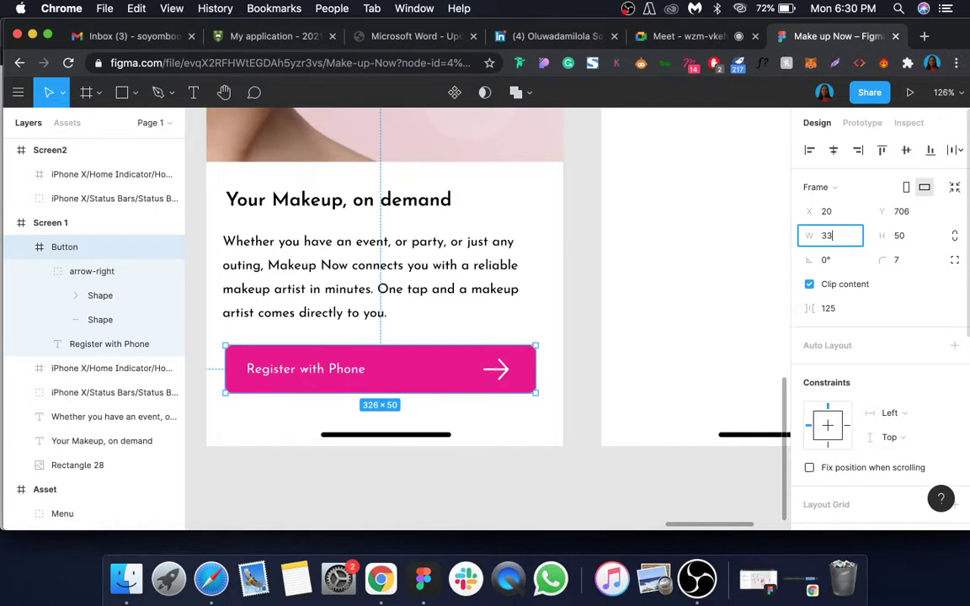
key(Return)
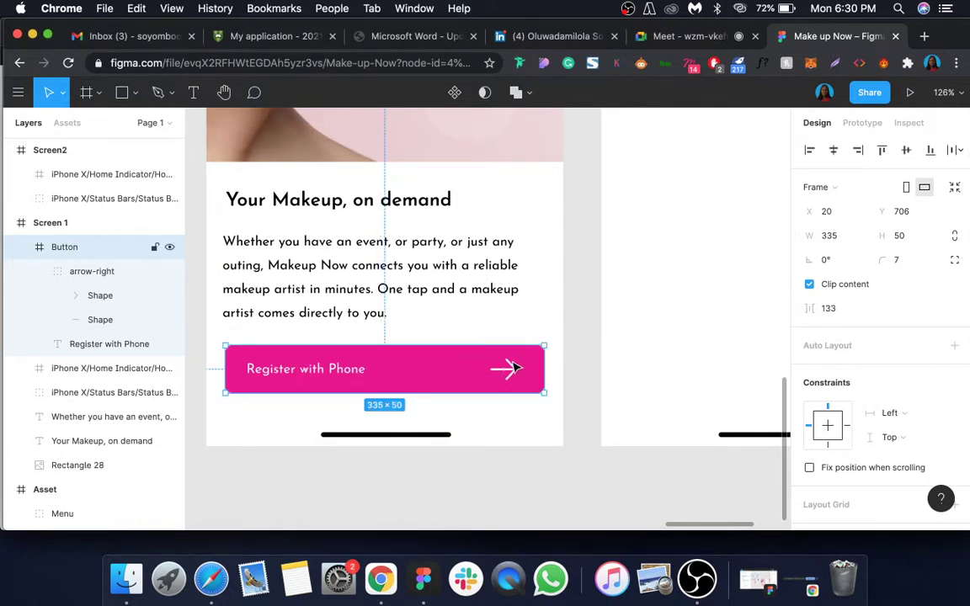
key(super+z)
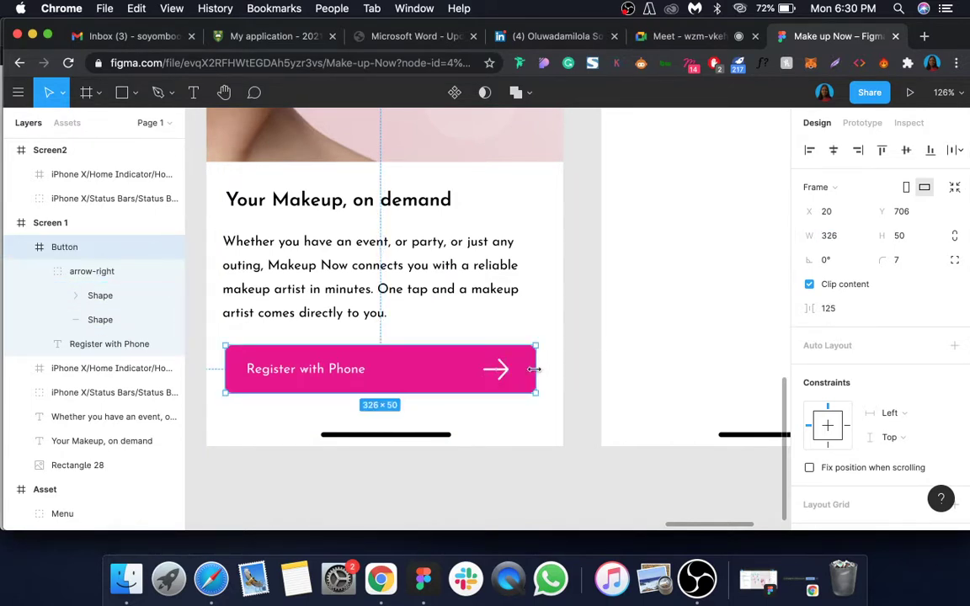
- Stretch the Button frame by its right edge to a width of 335
drag(540, 371, 544, 372)
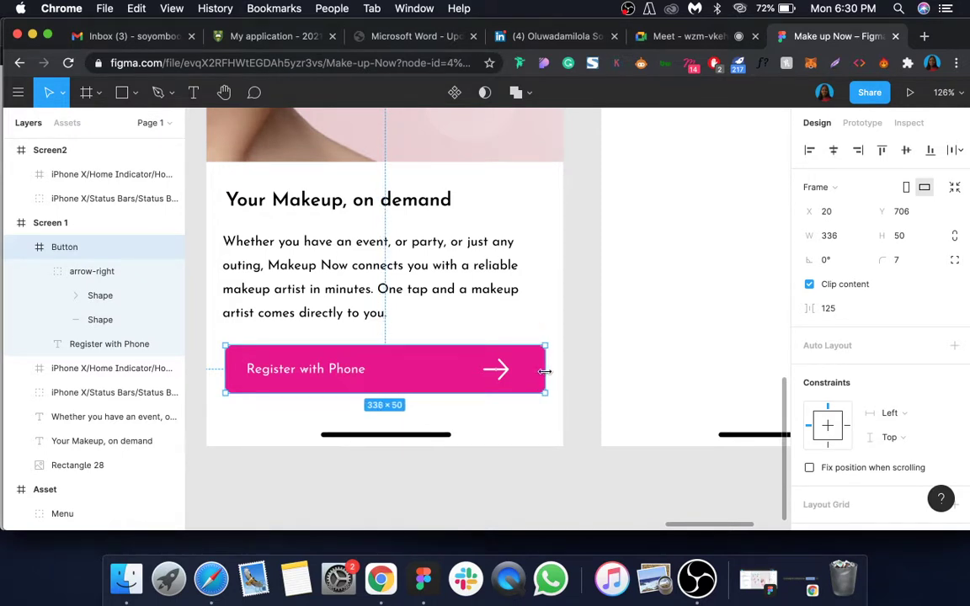
scroll(544, 372, up, 10)
scroll(521, 369, up, 5)
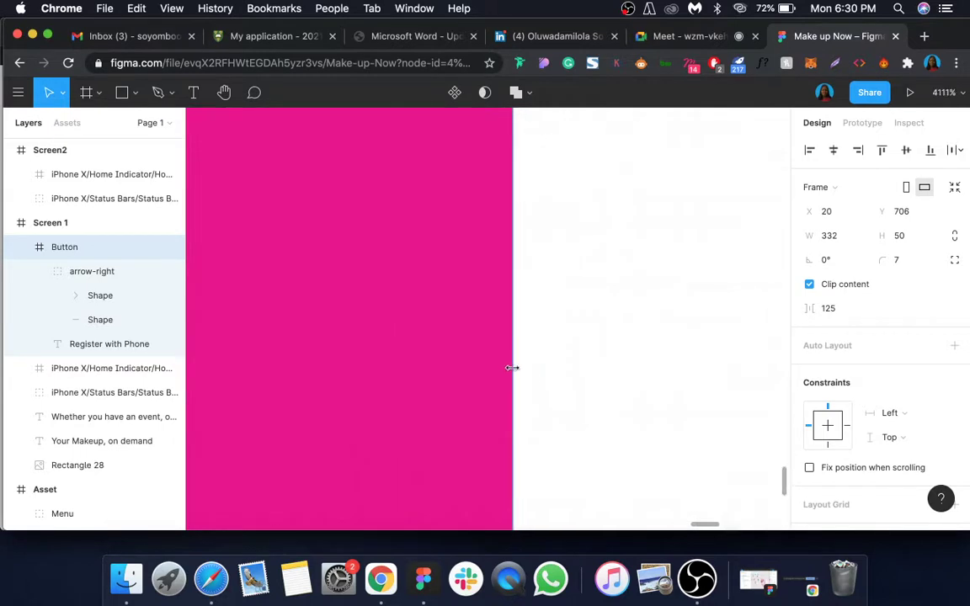
drag(499, 366, 600, 379)
scroll(601, 379, down, 10)
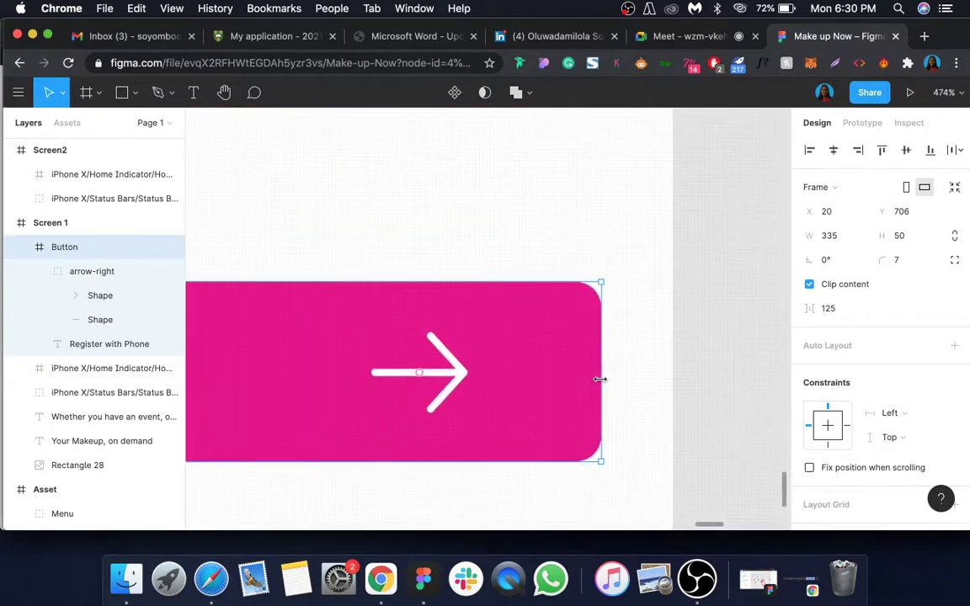
scroll(589, 368, down, 5)
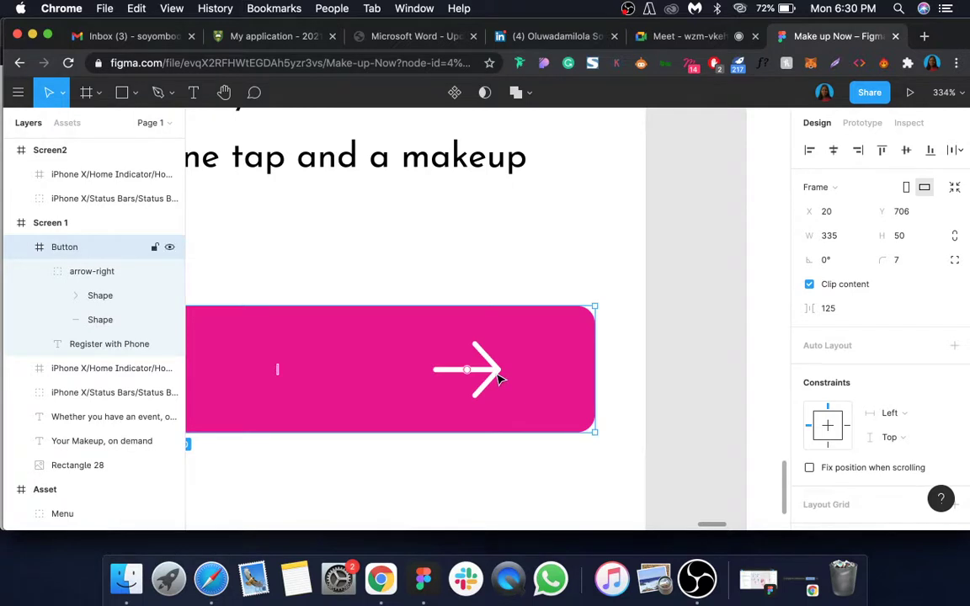
- Move the arrow-right icon inside the Button frame 10 px to the right, to X 282
double_click(498, 373)
key(super+z)
drag(493, 375, 503, 376)
key(super+z)
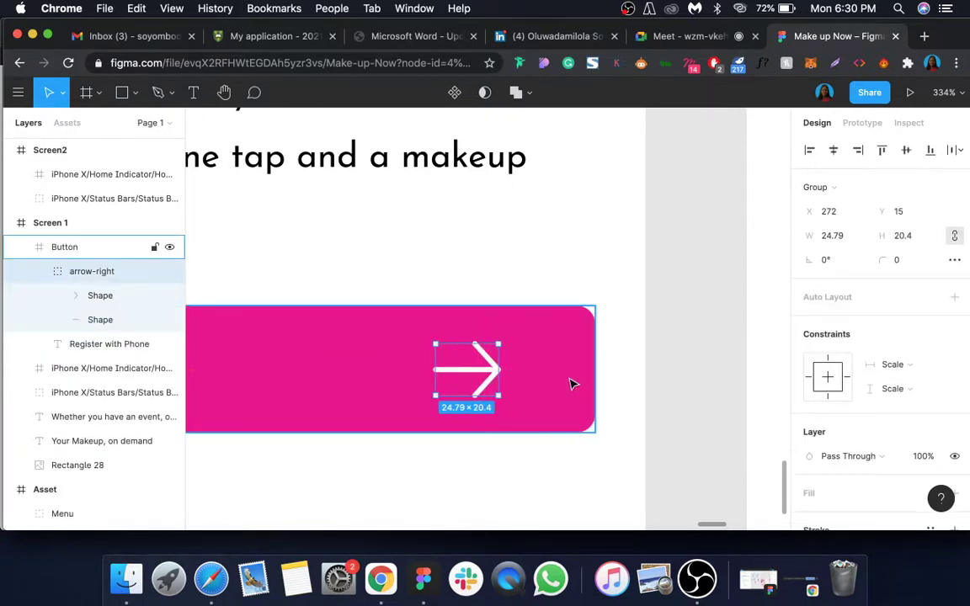
key(shift+Right)
scroll(571, 385, down, 5)
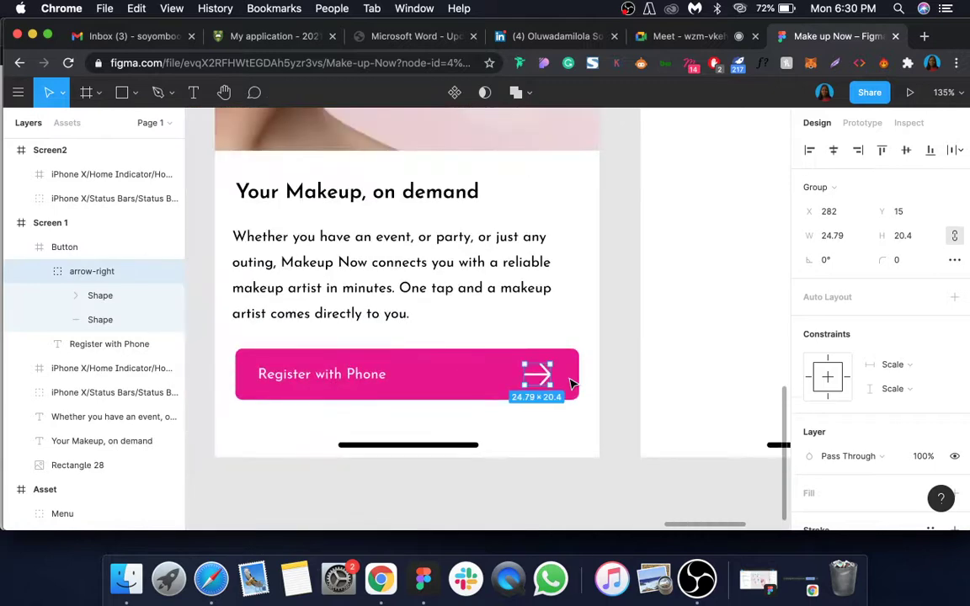
- Shift the description paragraph on Screen 1 right to X 20, in line with the button
key(alt)
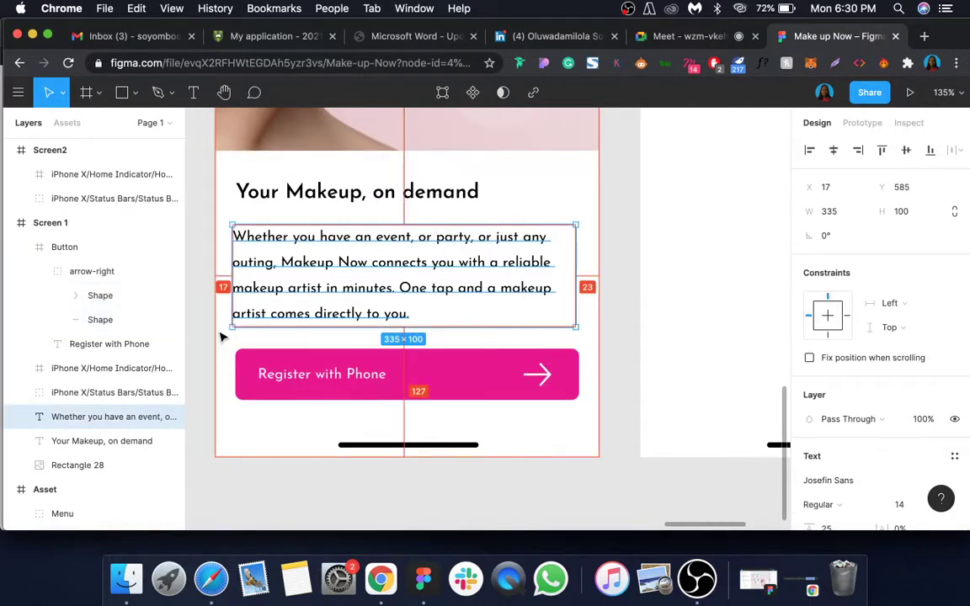
key(Right)
key(Right)
key(alt)
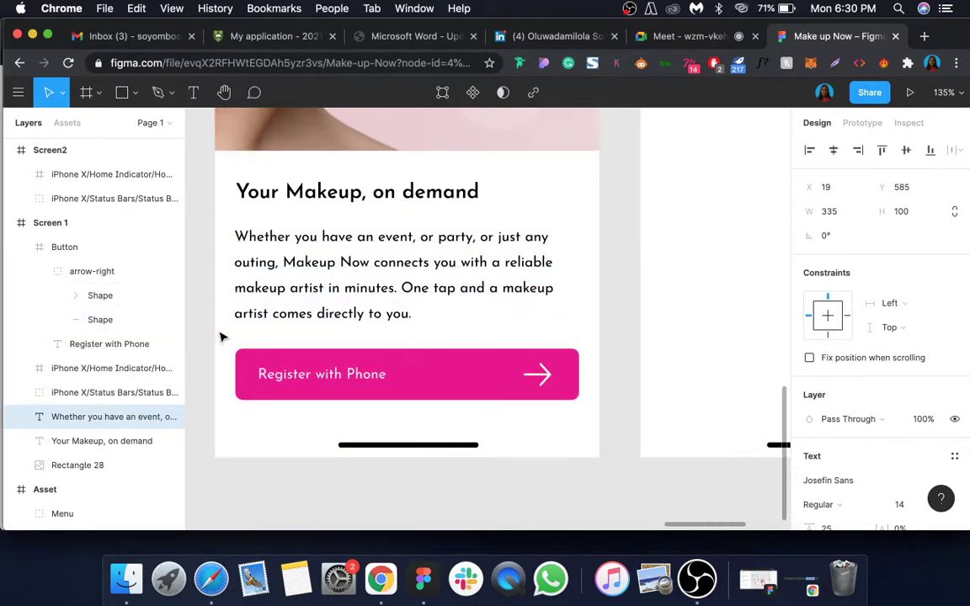
key(Right)
scroll(337, 203, down, 5)
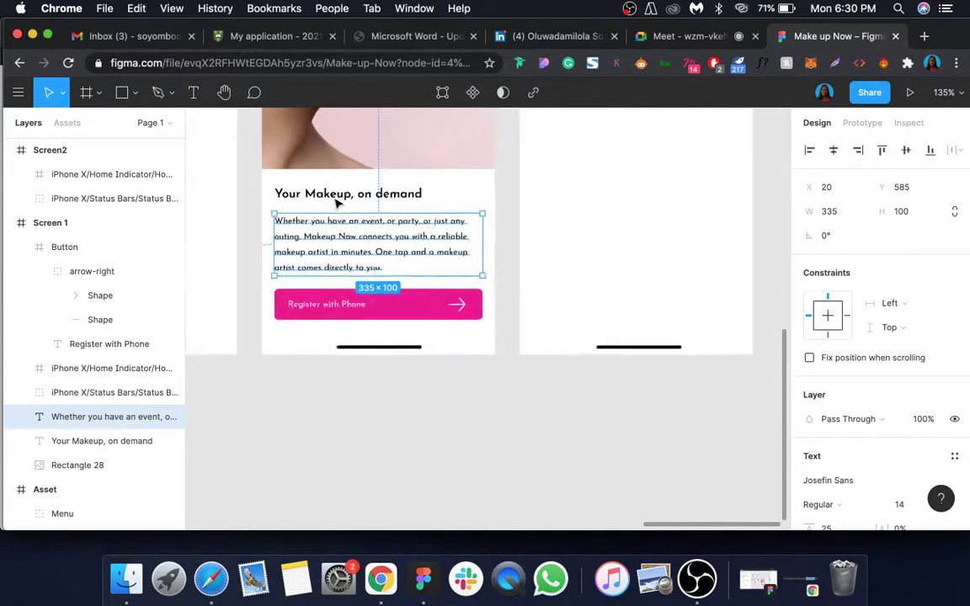
- Review the whole Screen 1 layout, including its image, heading, description and button
click(465, 480)
scroll(468, 481, up, 4)
scroll(466, 481, up, 2)
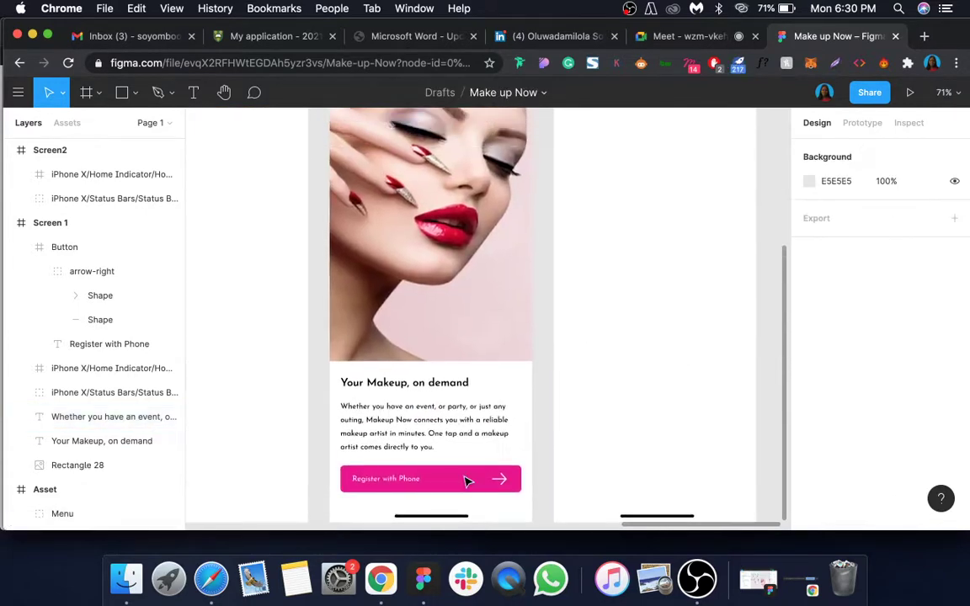
scroll(466, 481, left, 2)
scroll(474, 263, down, 3)
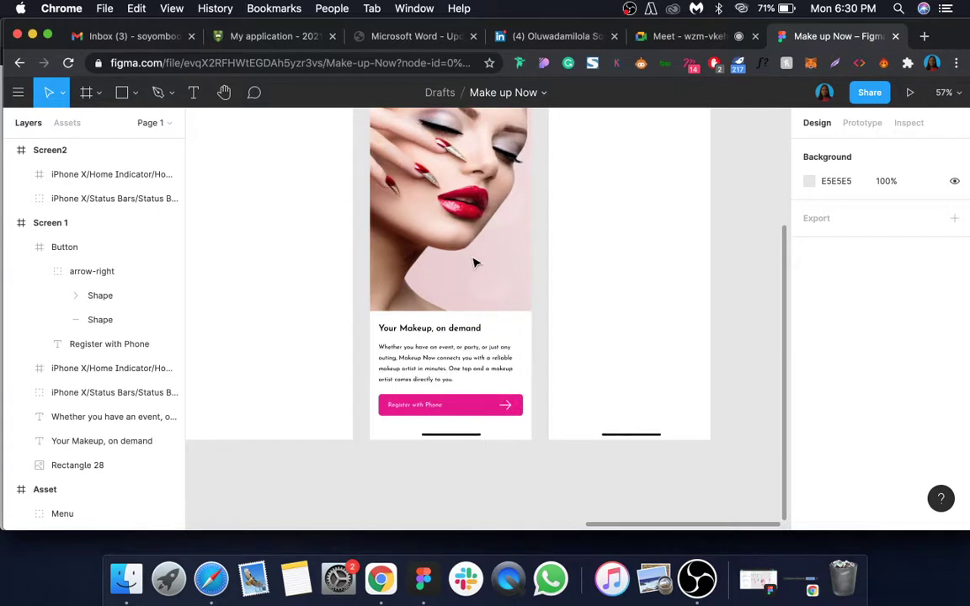
scroll(474, 263, up, 2)
scroll(474, 263, left, 1)
click(432, 162)
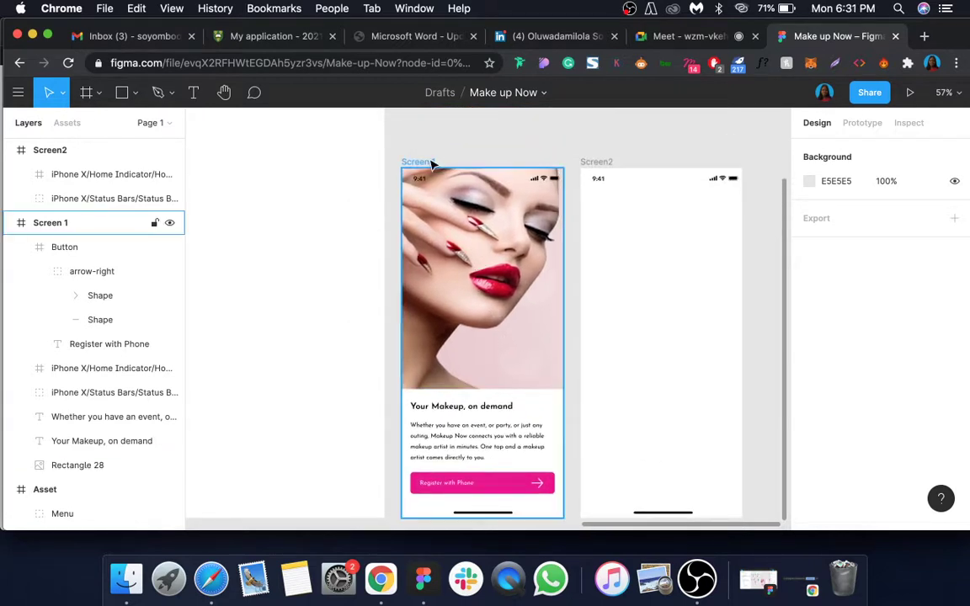
click(432, 162)
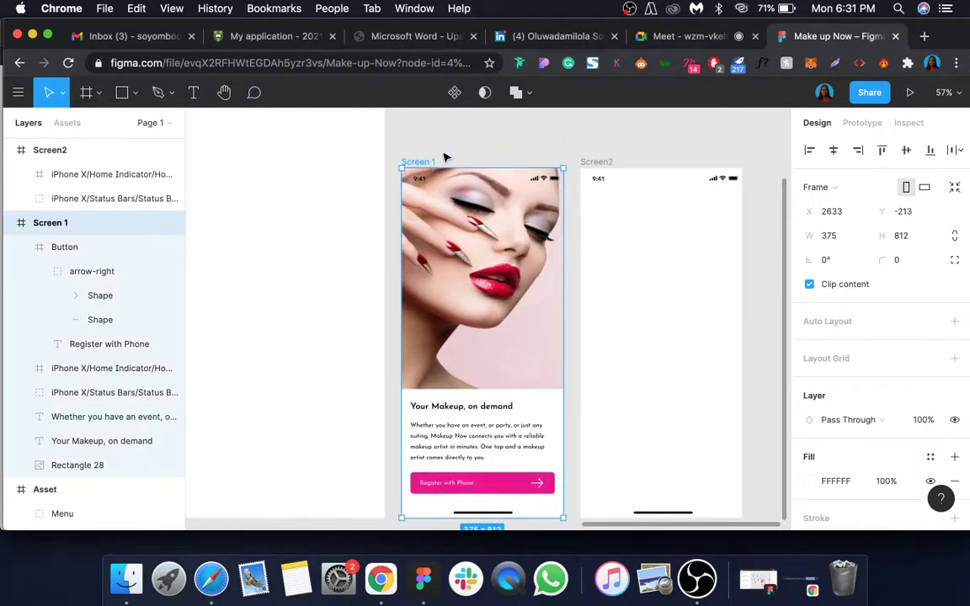
click(461, 151)
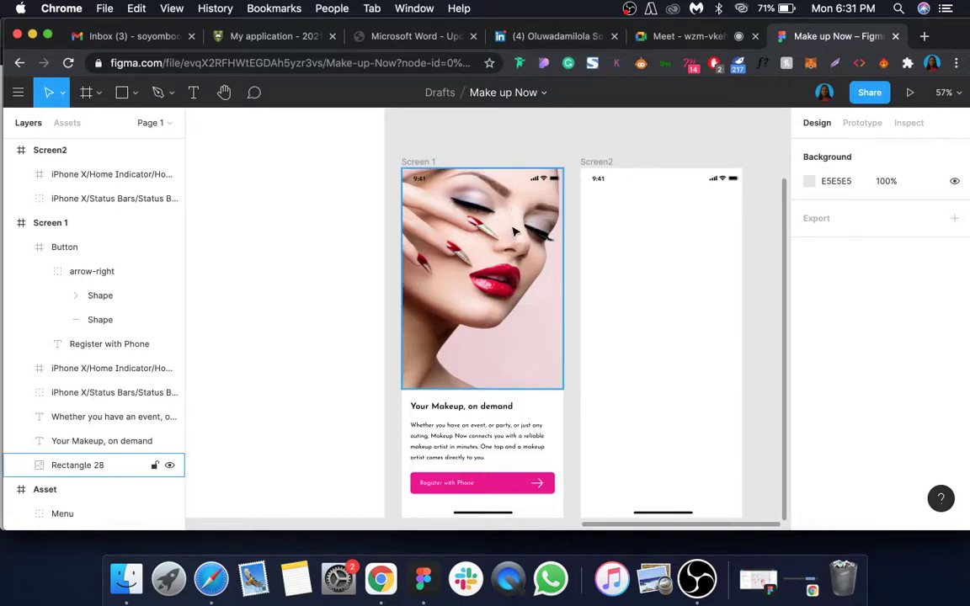
- Copy the Menu icon from the Asset frame into the Screen2 frame
click(597, 162)
scroll(553, 178, left, 10)
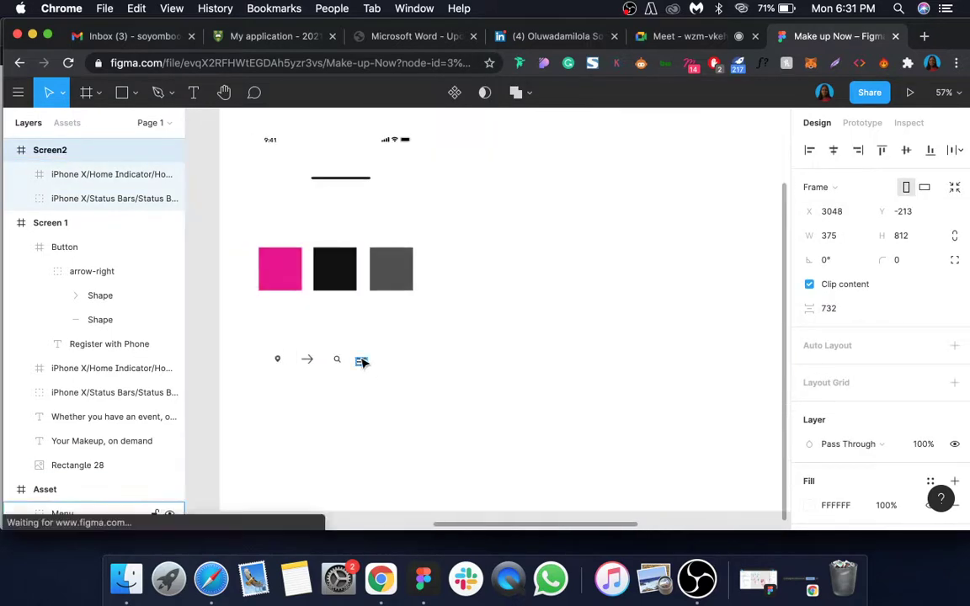
click(360, 359)
scroll(363, 361, right, 10)
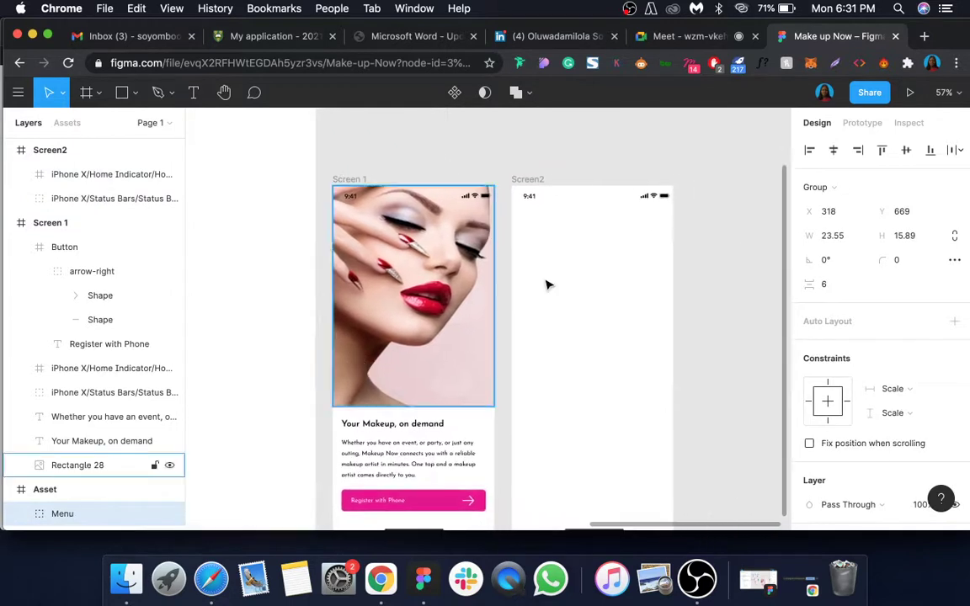
click(532, 184)
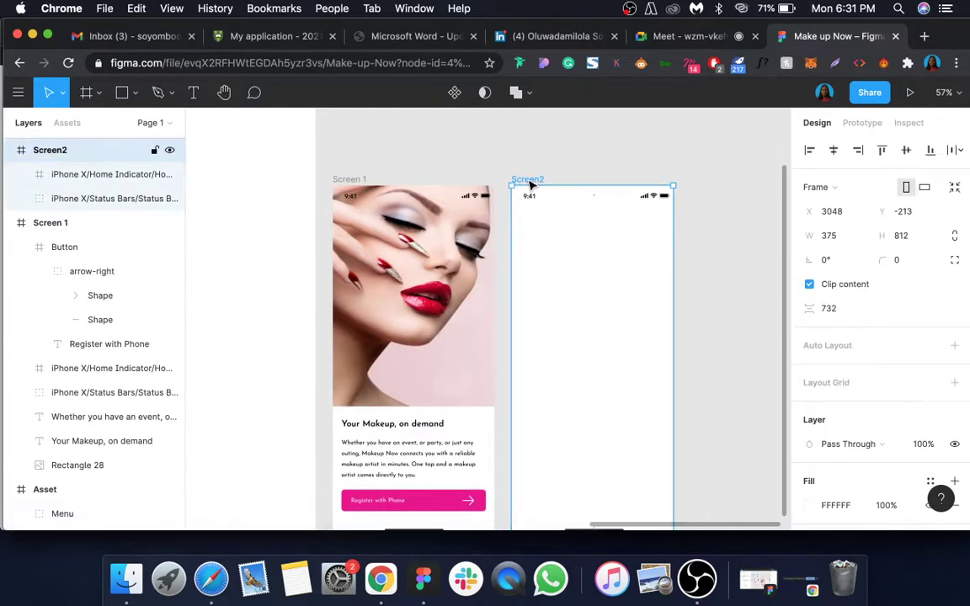
key(cmd+v)
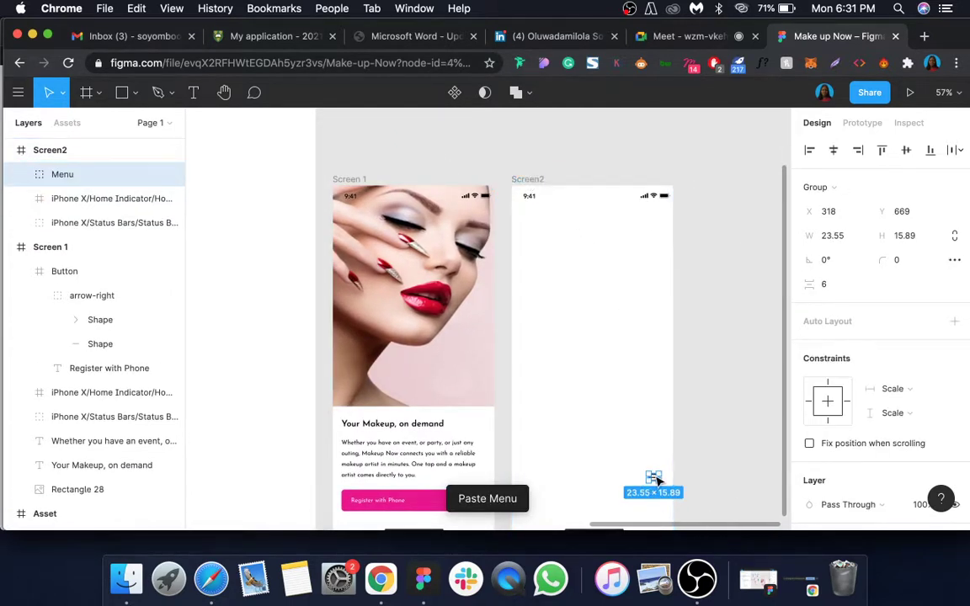
- Place the pasted Menu icon below Screen2's status bar at X 20, Y 73
drag(657, 480, 534, 229)
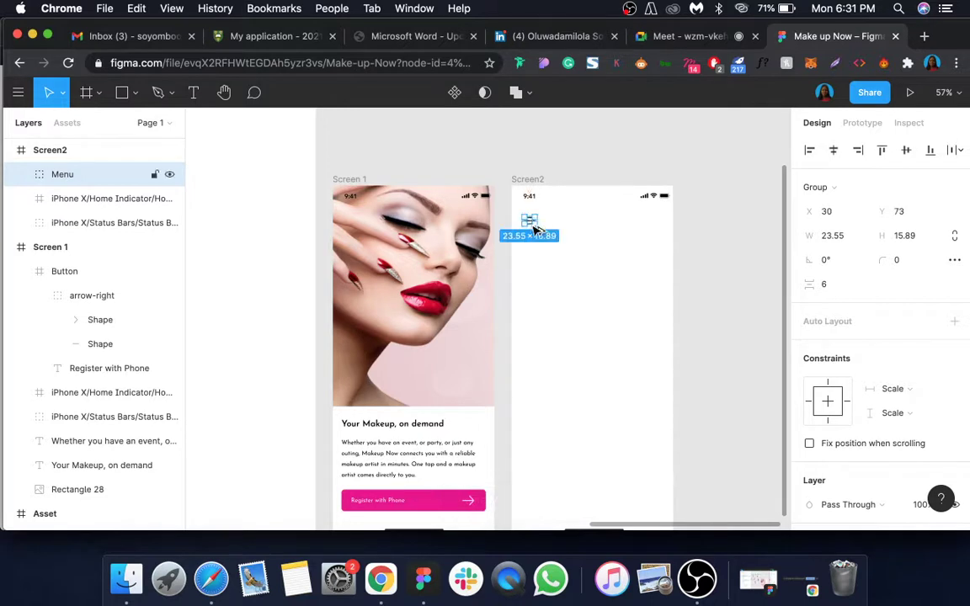
key(alt)
key(alt)
key(shift+Left)
key(alt)
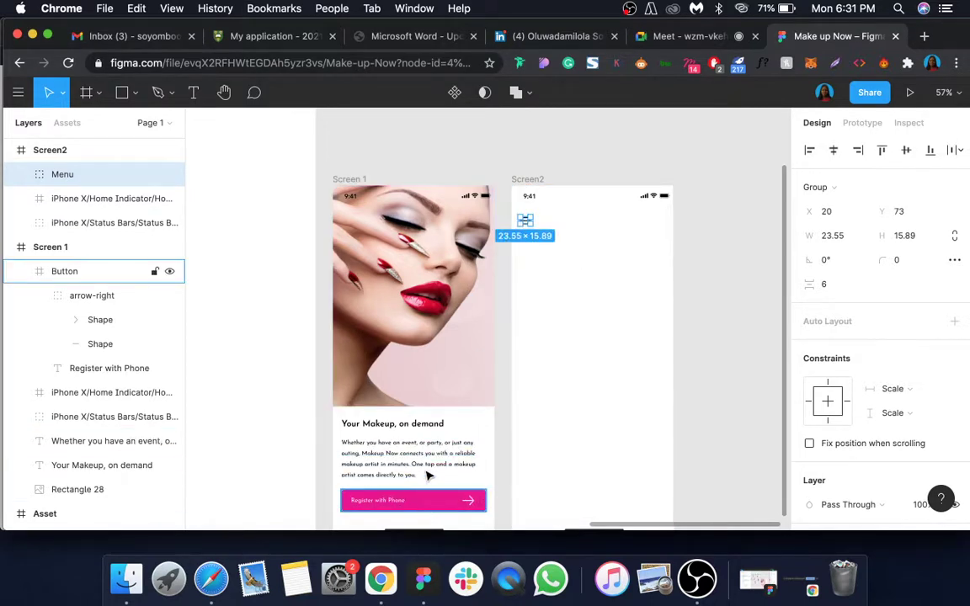
- Add a "Home" text title beside the Menu icon on Screen2 and center it horizontally in the frame
click(193, 93)
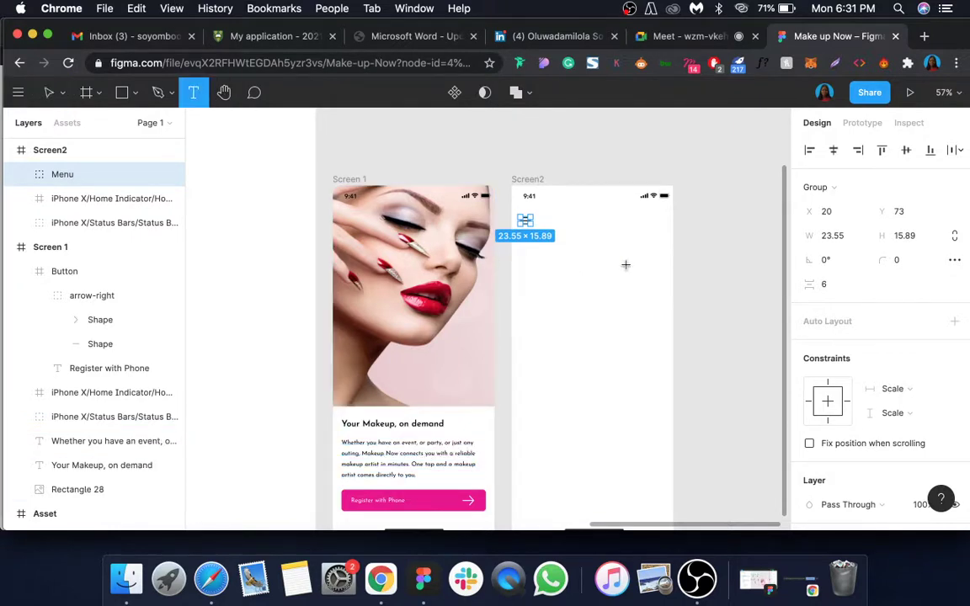
click(577, 220)
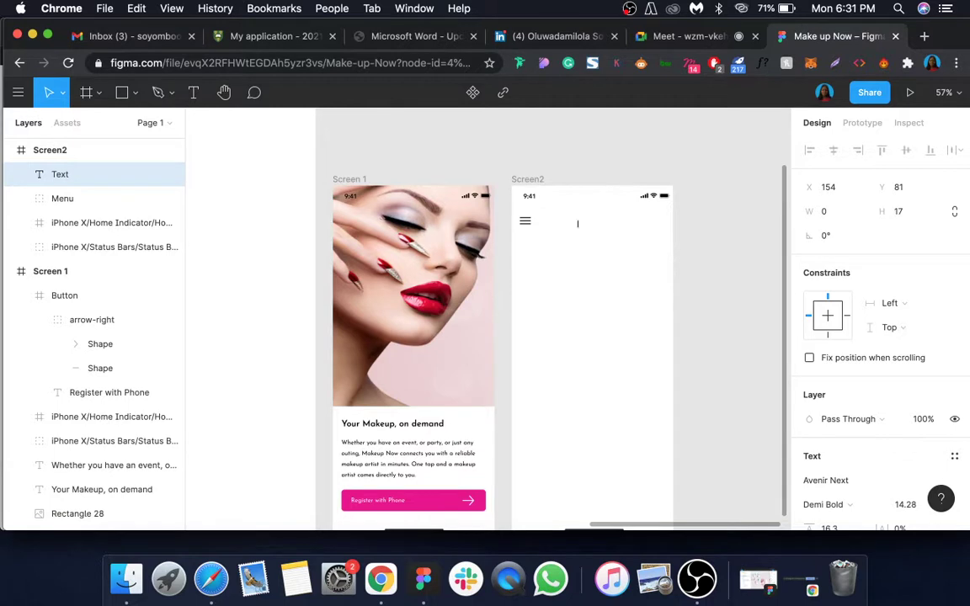
text(Home)
key(Escape)
click(834, 150)
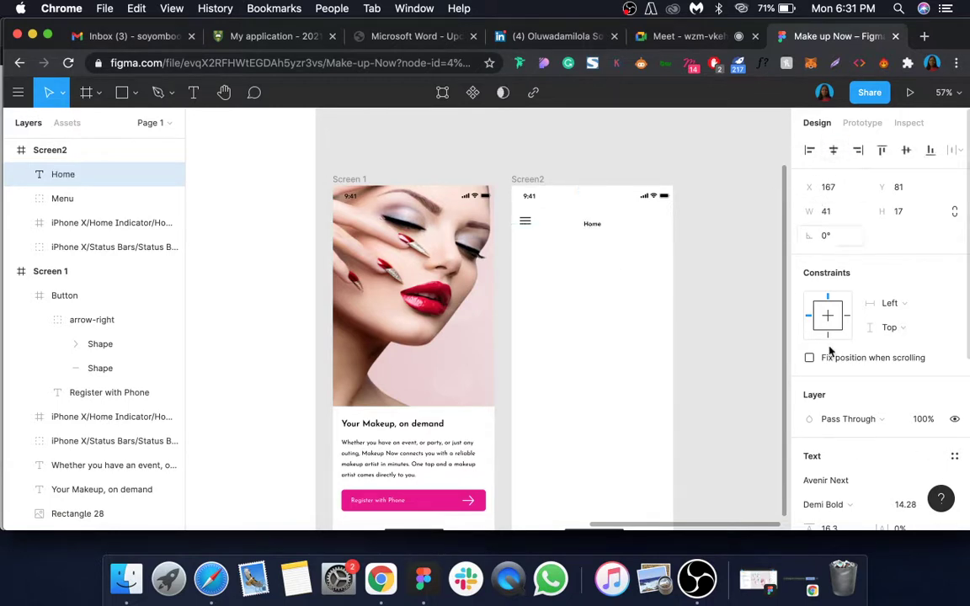
- Change the Home title's font to Josefin Sans
click(830, 480)
text(j)
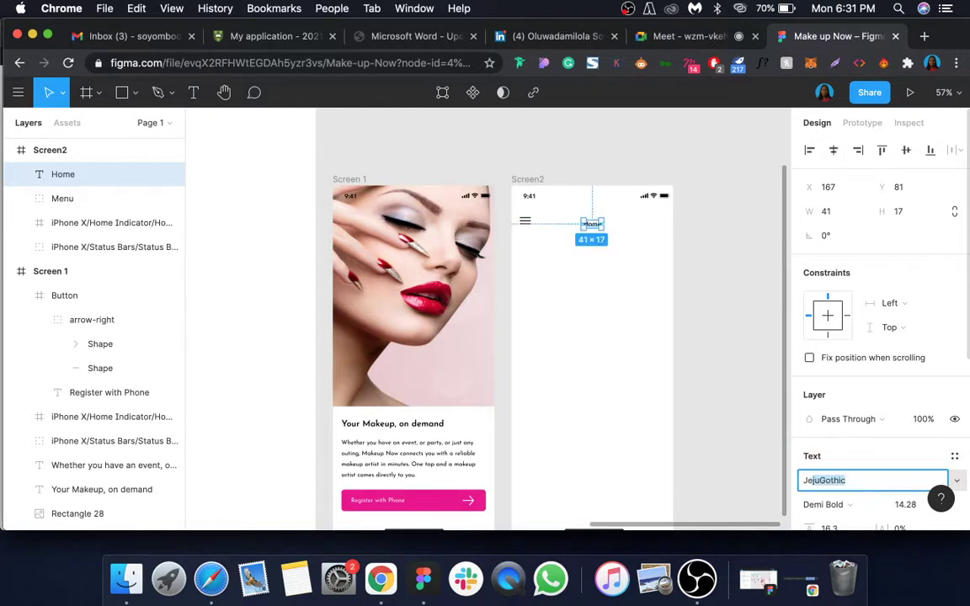
text(os)
key(Return)
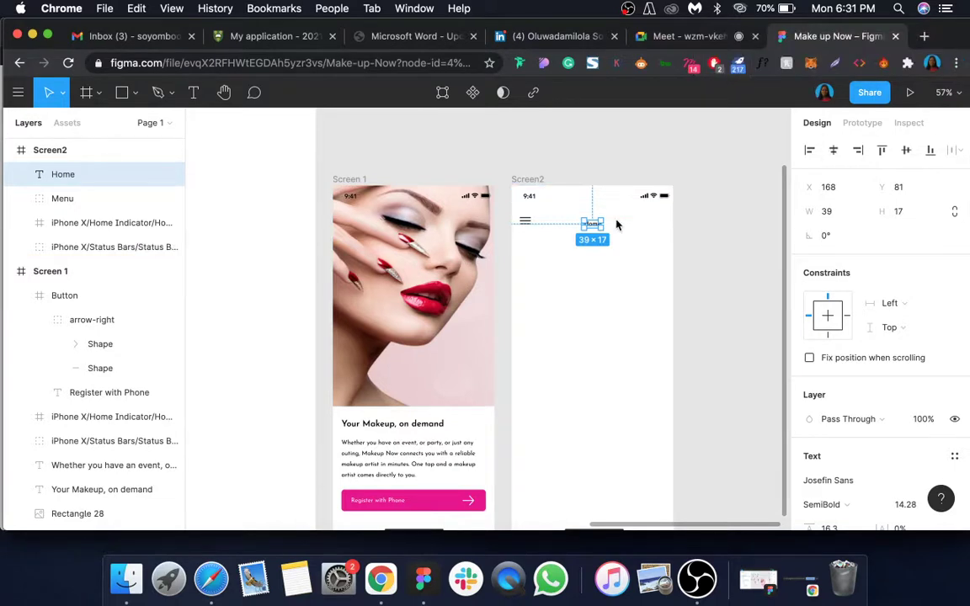
- Draw a 34 × 34 circle opposite the Menu icon in Screen2's header and place it at X 321, Y 77
scroll(616, 225, up, 3)
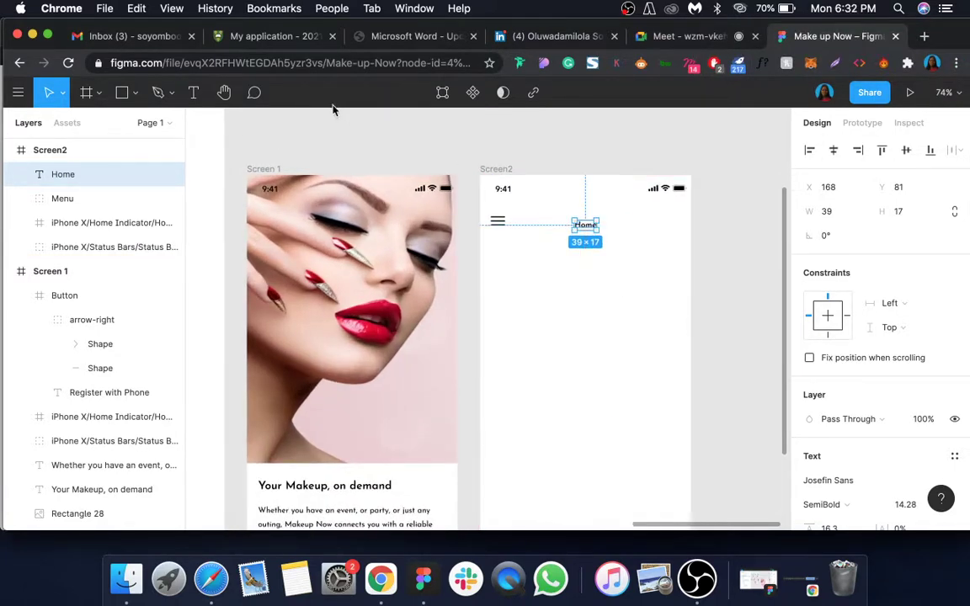
click(125, 93)
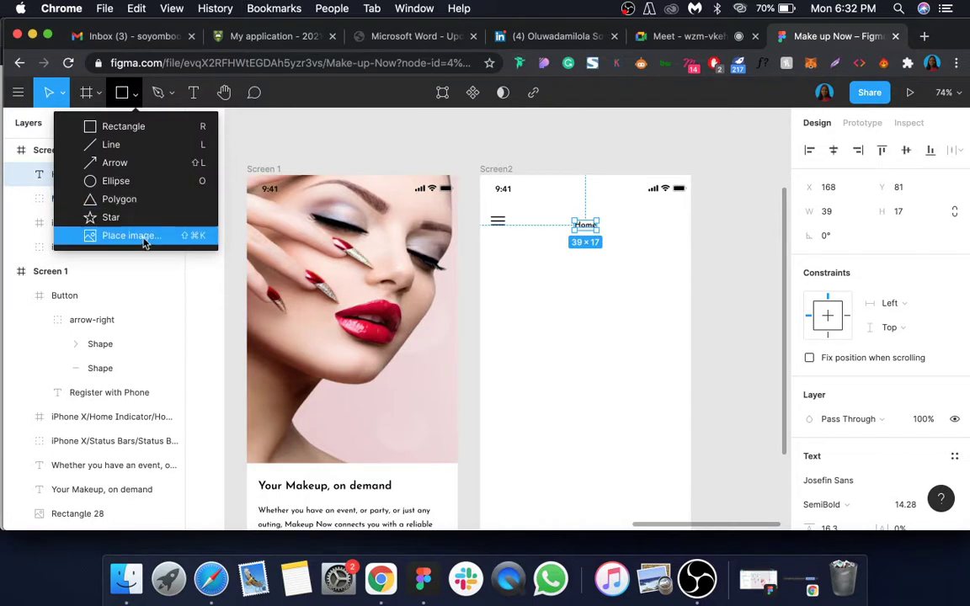
click(105, 180)
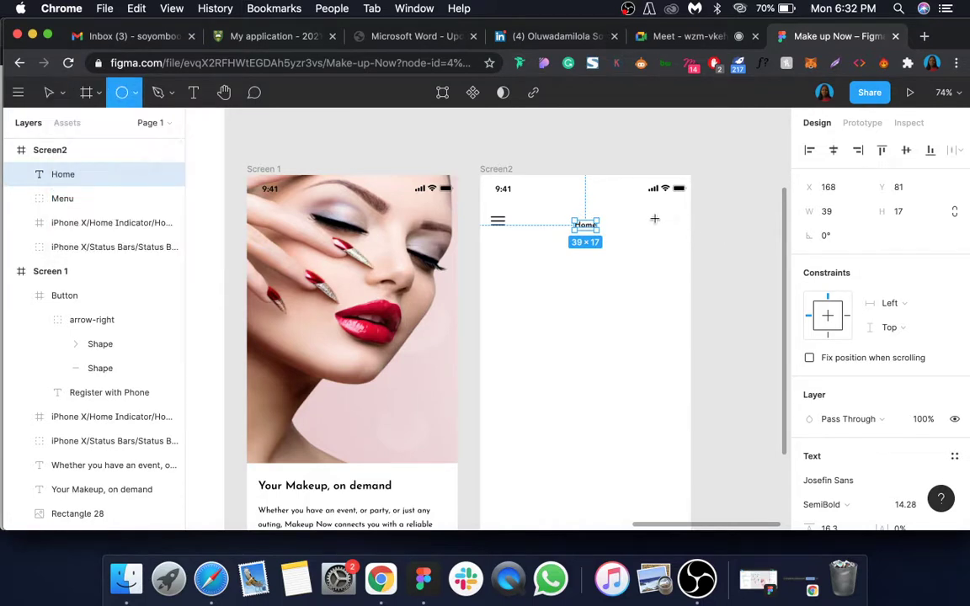
drag(654, 219, 674, 234)
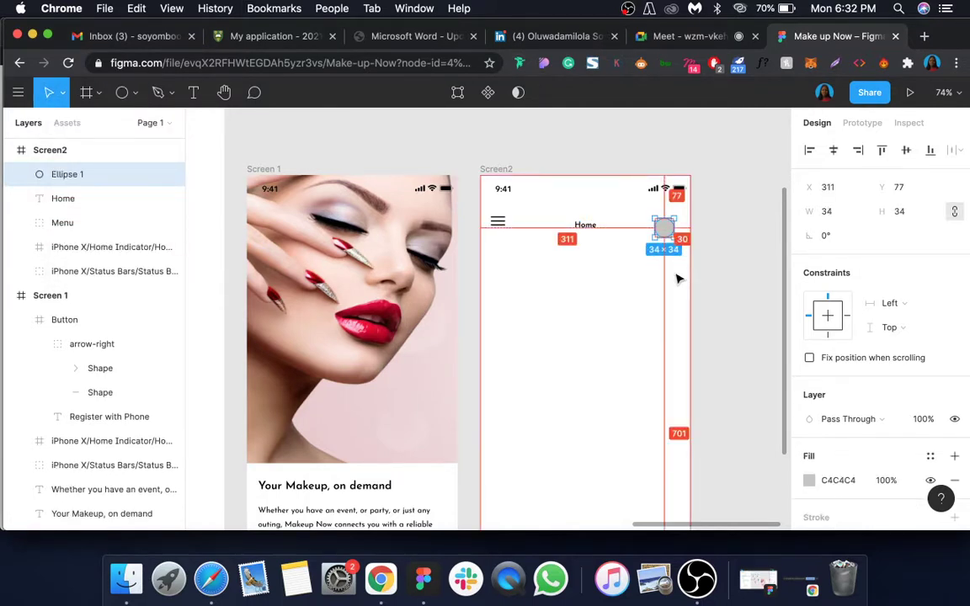
key(shift+Right)
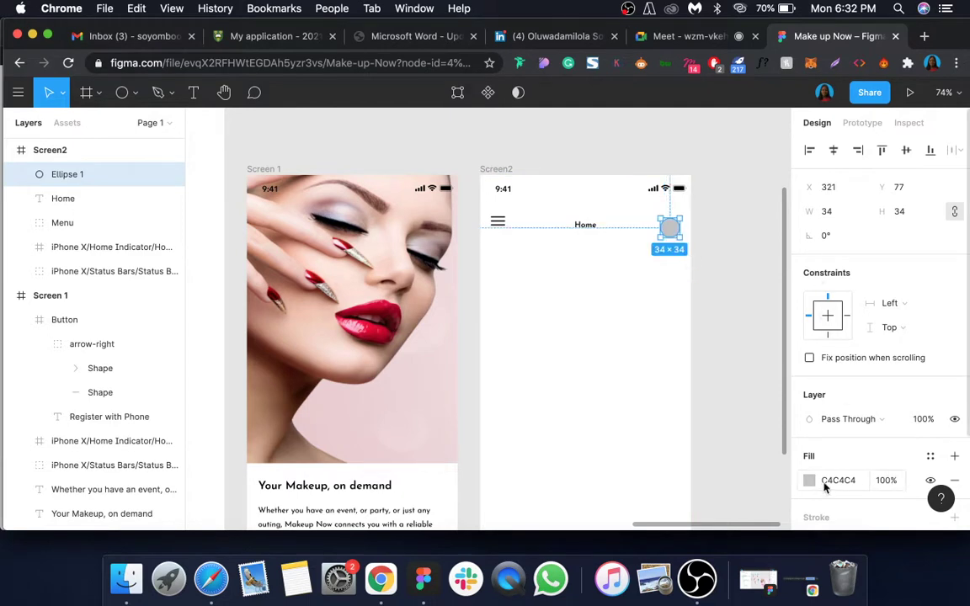
- Switch the header circle's fill type from solid color to Image
click(815, 484)
click(815, 486)
click(809, 481)
click(656, 140)
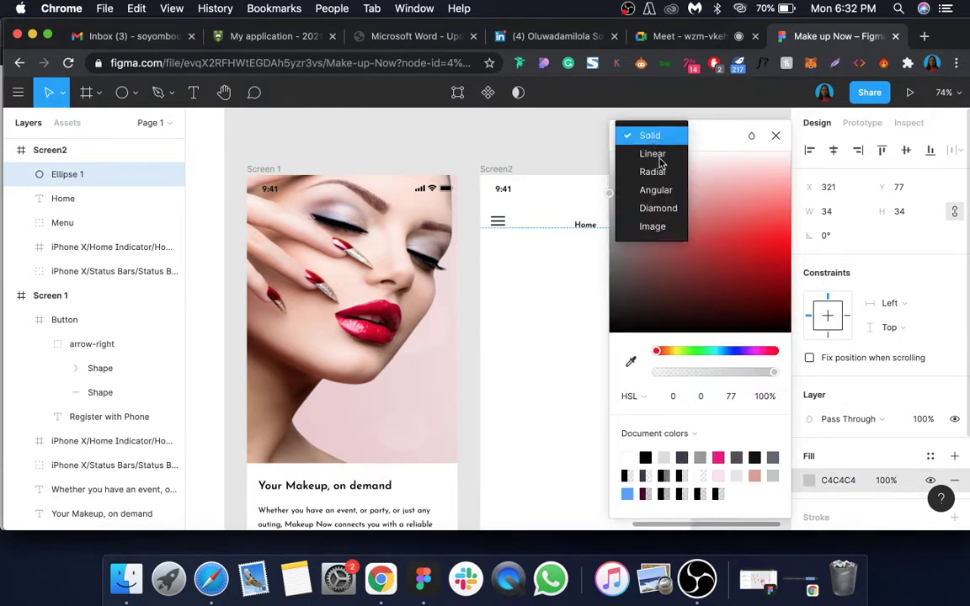
click(653, 227)
- Load potrait1.png from the Gray-tagged files as the header circle's image fill
click(696, 243)
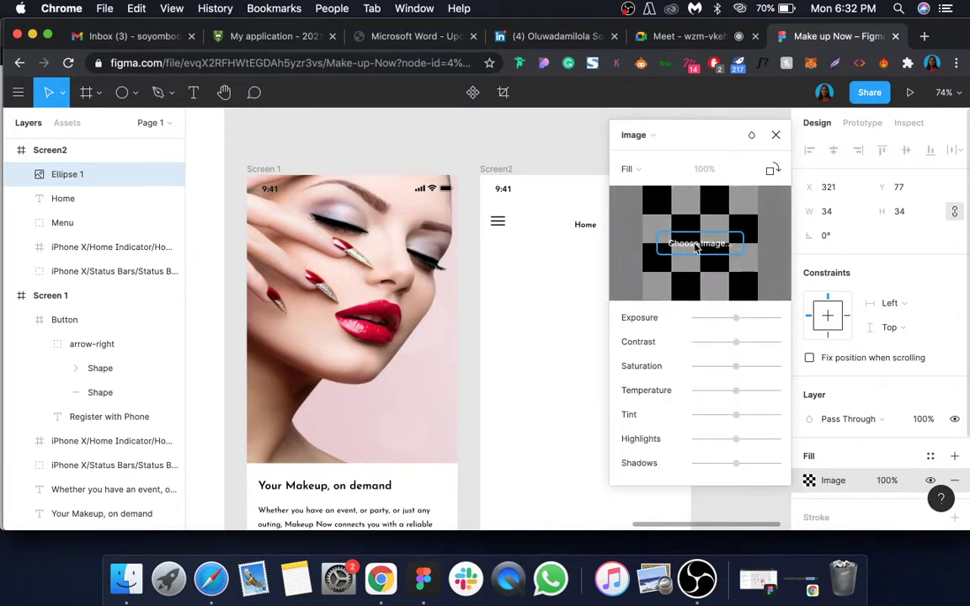
scroll(269, 286, down, 5)
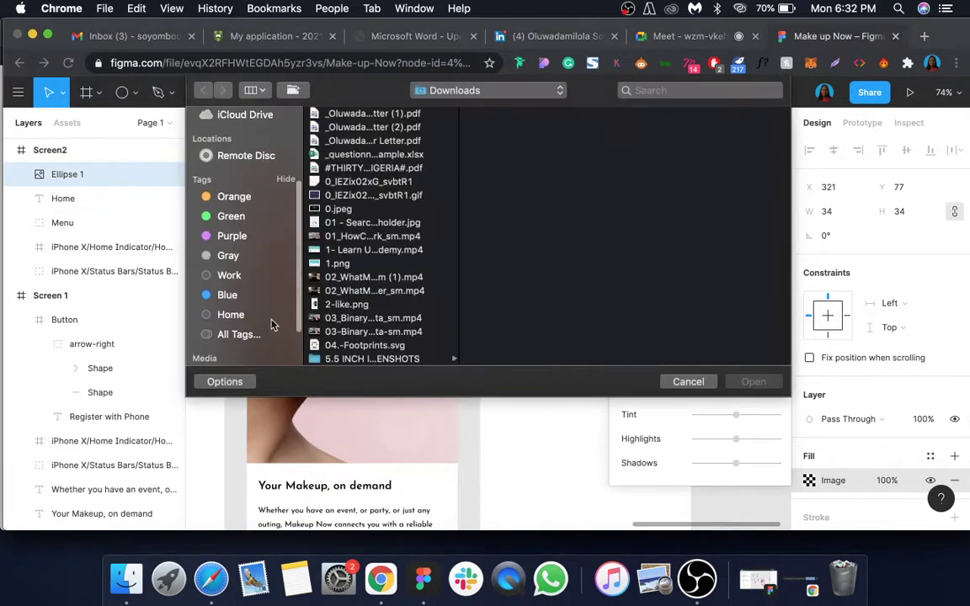
click(237, 256)
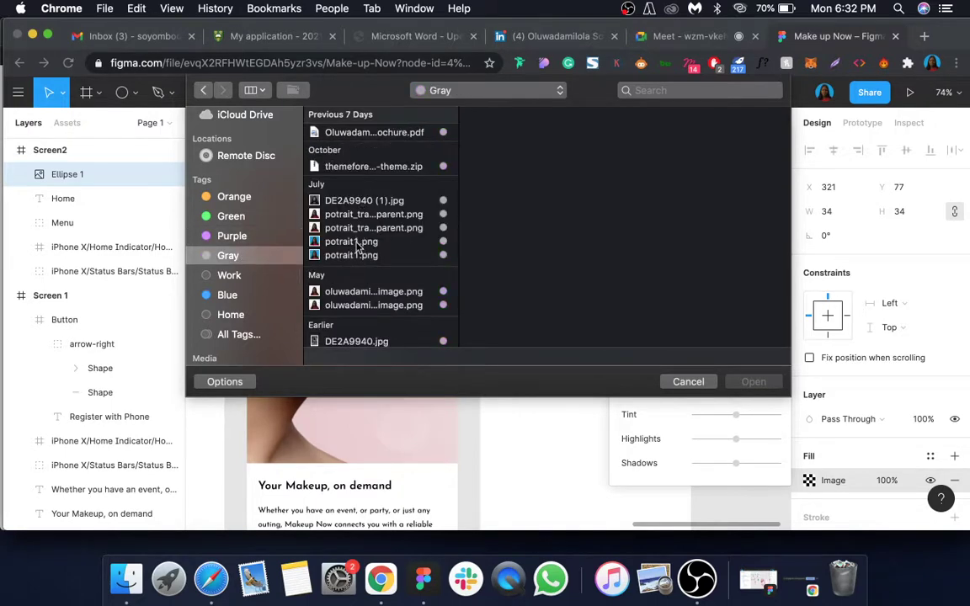
click(354, 241)
click(753, 381)
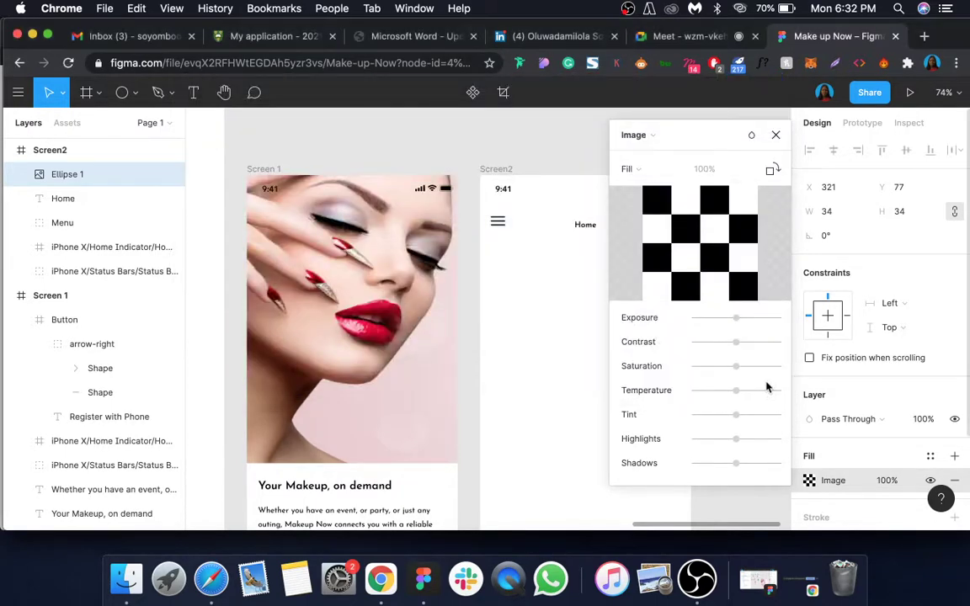
scroll(578, 241, right, 5)
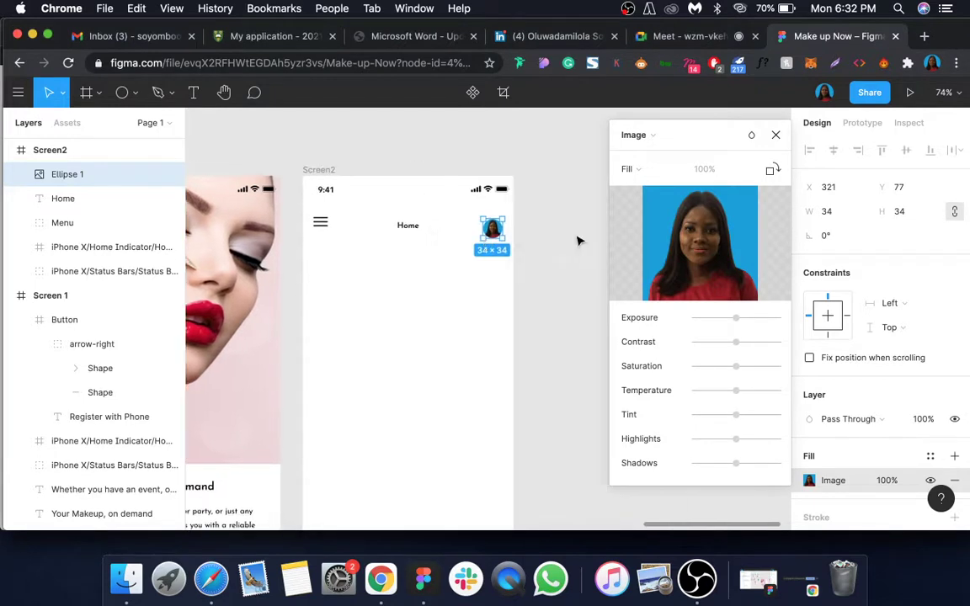
click(776, 135)
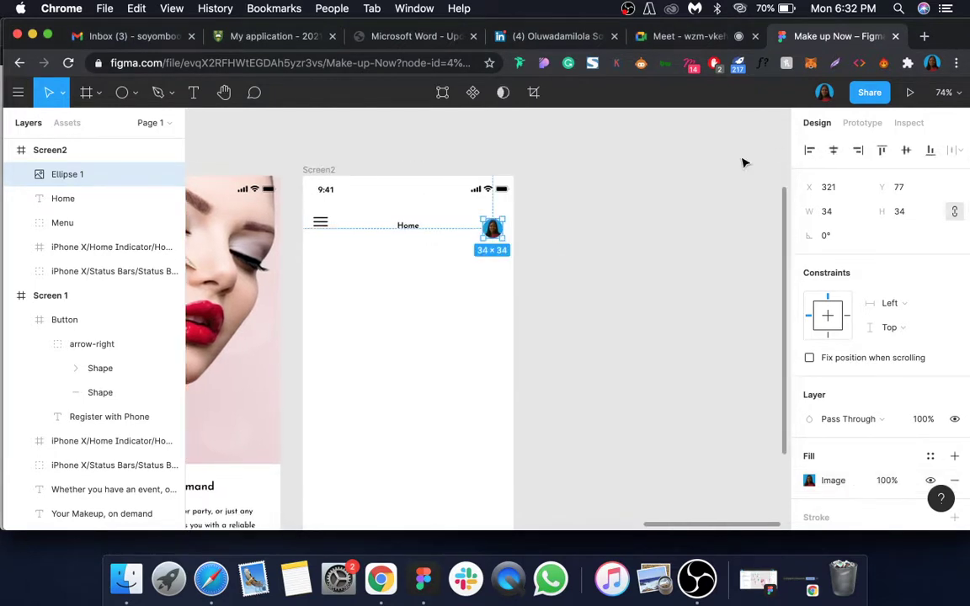
- Align the profile circle, Home title and Menu icon on their vertical centers, and lower the Home title to Y 78
shift+click(408, 226)
shift+click(320, 223)
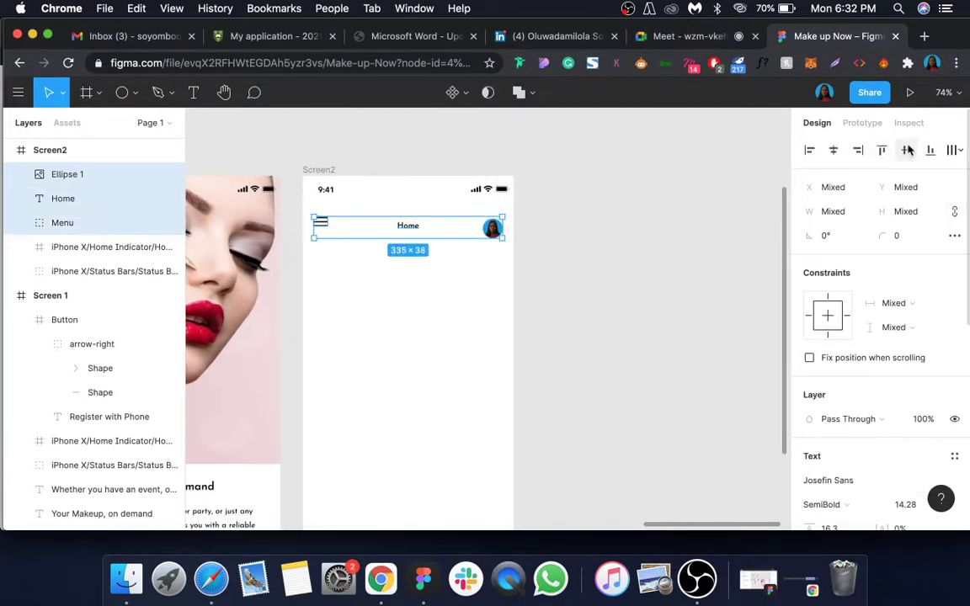
click(907, 150)
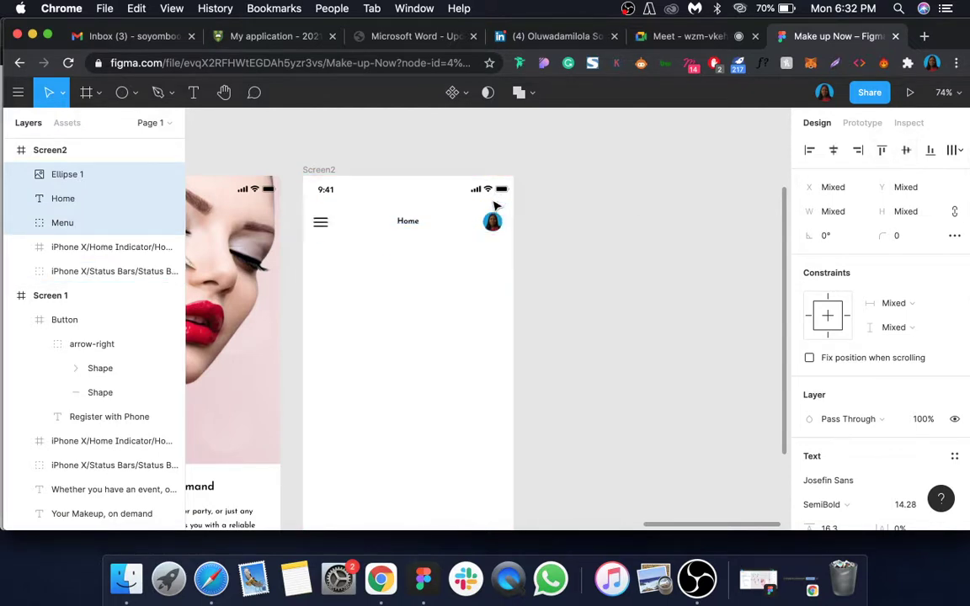
click(416, 225)
drag(417, 224, 418, 227)
- Group the Menu icon, Home title and profile circle in Screen2's header
shift+click(495, 226)
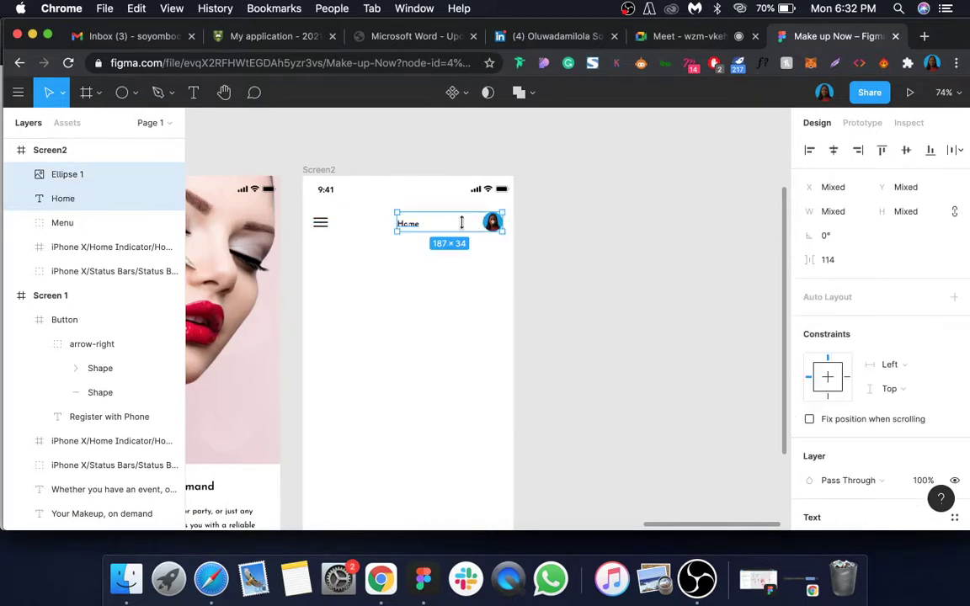
shift+click(320, 224)
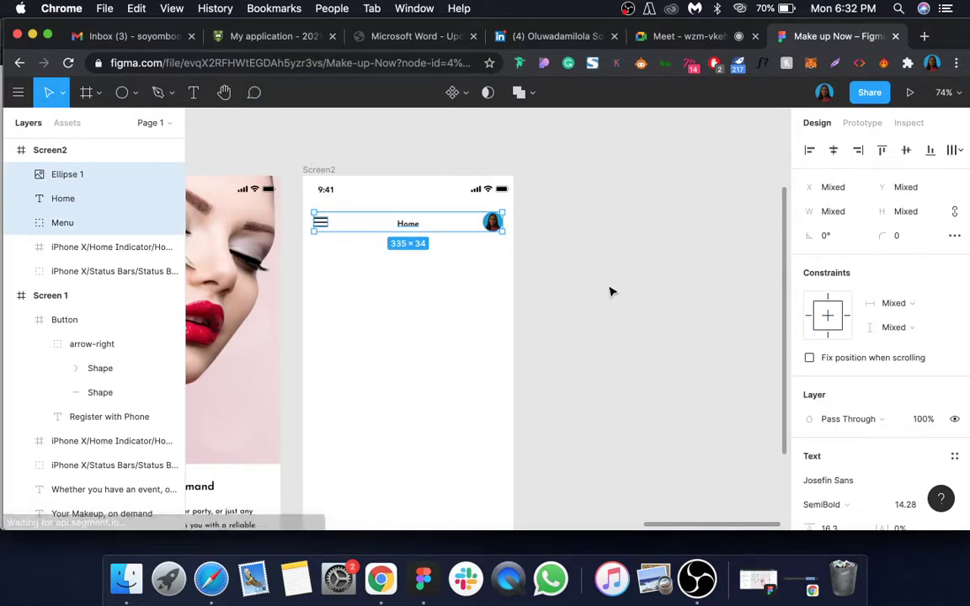
key(super+g)
click(519, 264)
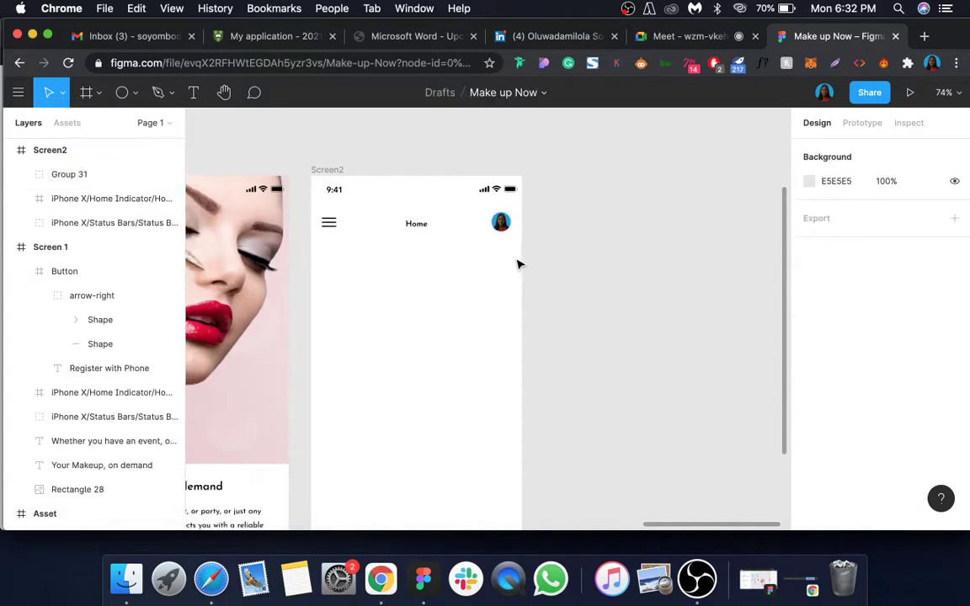
- Examine the size and placement of the profile photo and Home title inside Screen2's header group
scroll(520, 263, left, 3)
click(591, 217)
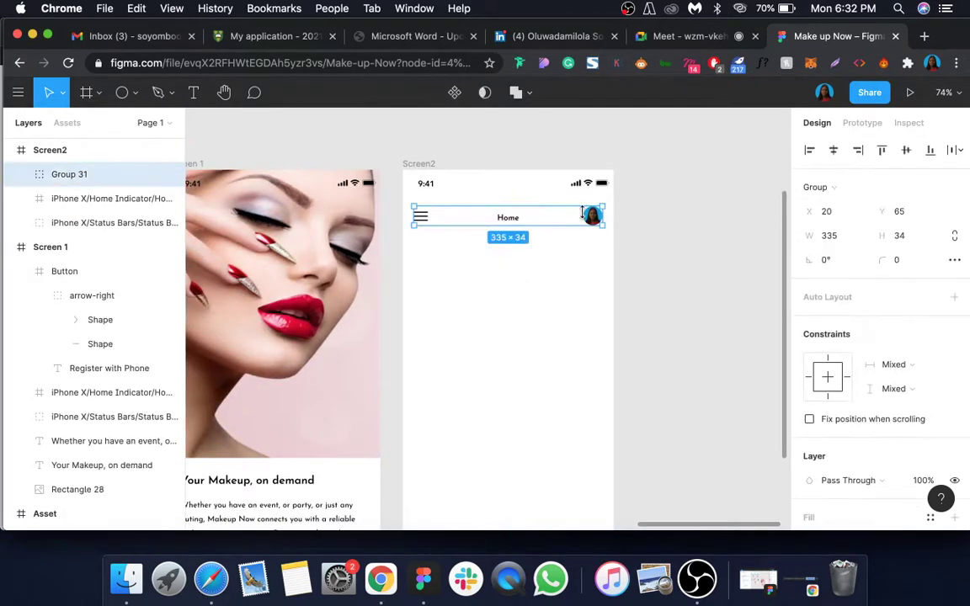
scroll(586, 218, up, 5)
double_click(586, 217)
scroll(589, 219, down, 5)
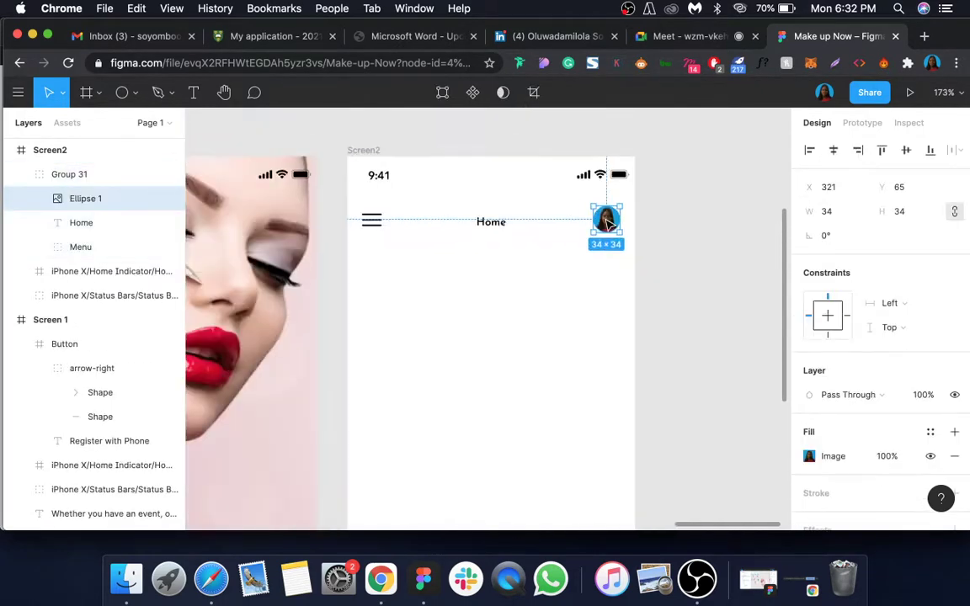
click(508, 227)
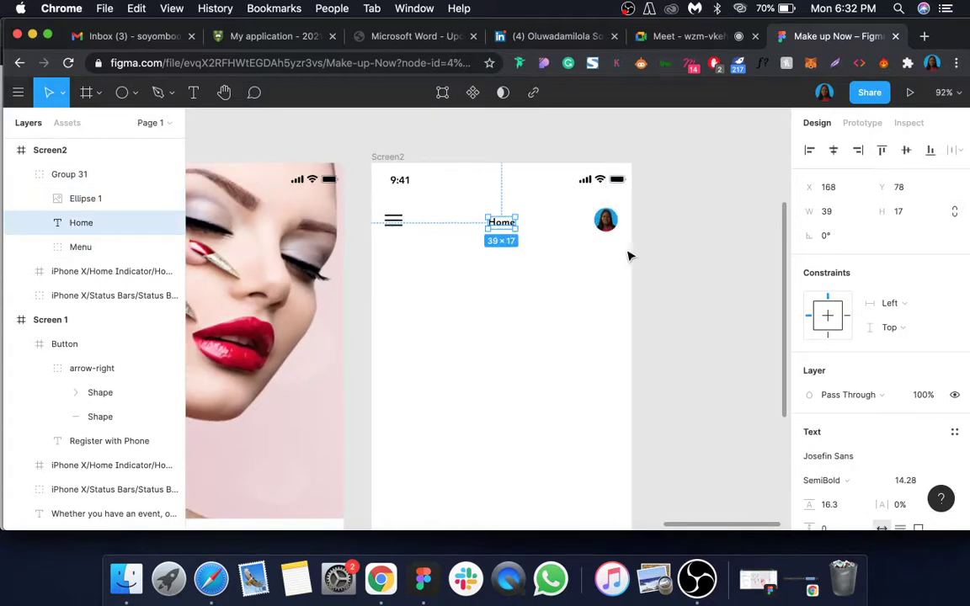
click(605, 221)
scroll(581, 245, down, 4)
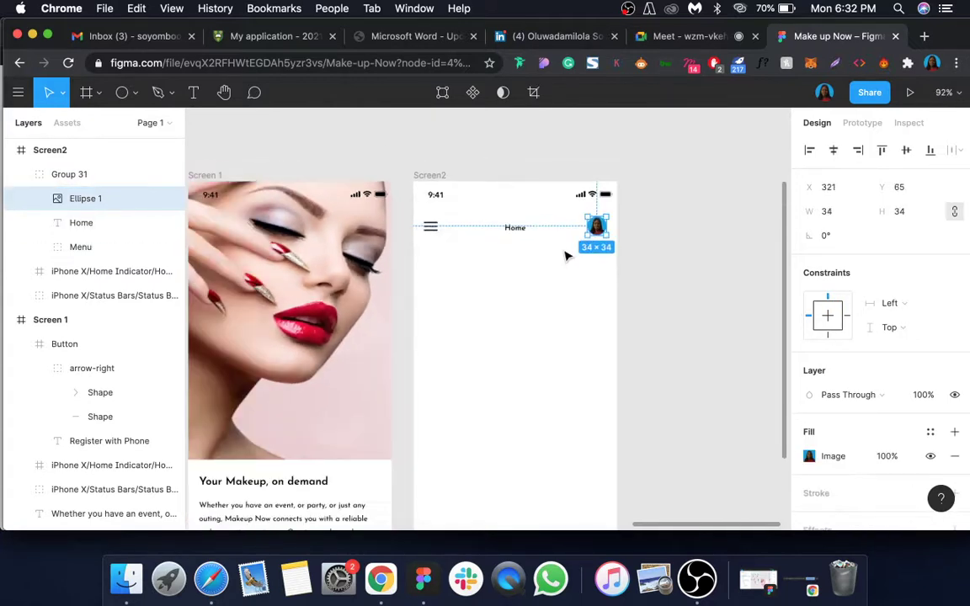
scroll(590, 253, up, 5)
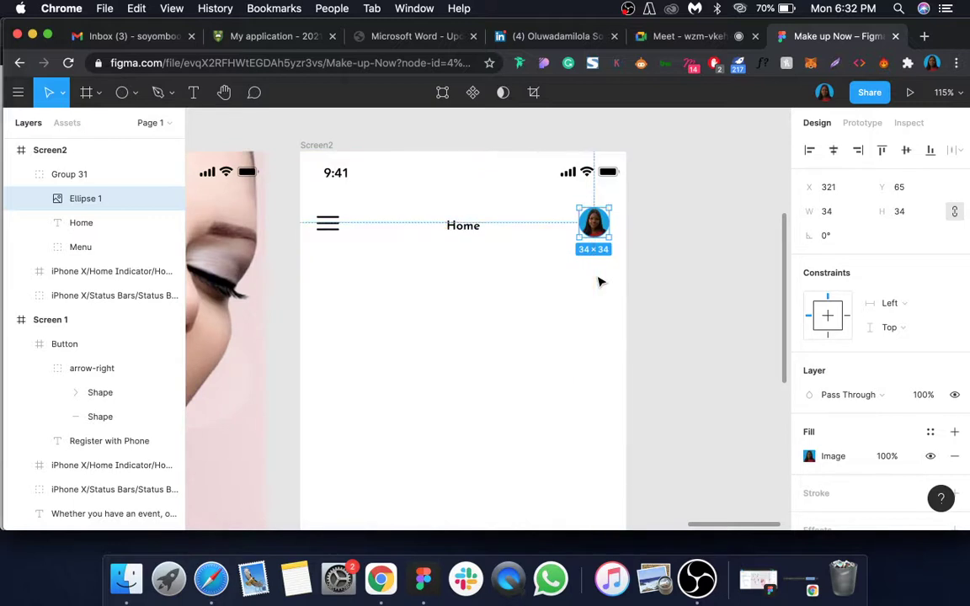
scroll(600, 281, down, 4)
scroll(601, 282, up, 4)
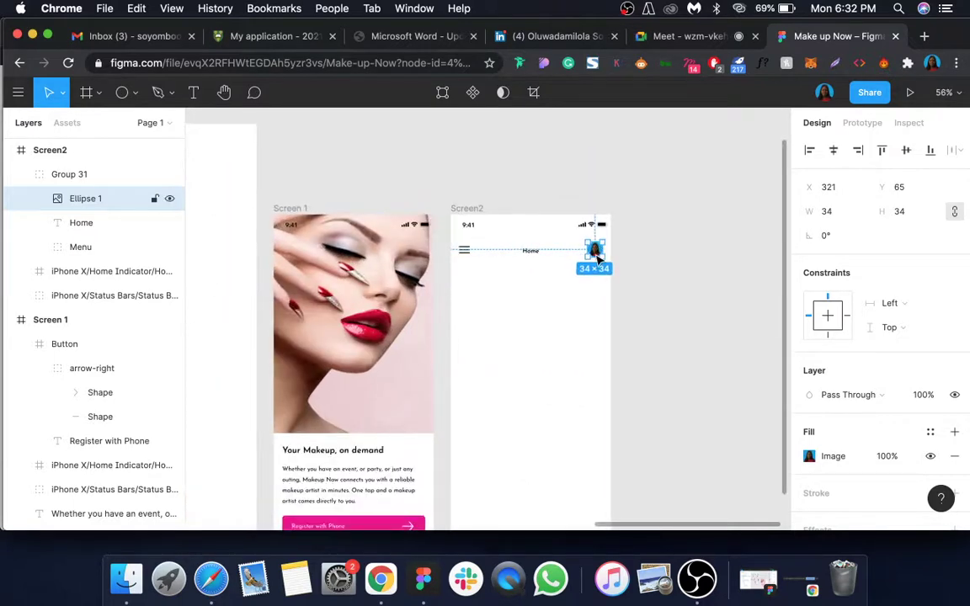
- Move the Menu icon, Home title and profile photo up together by 10, placing the header group at Y 55
click(531, 251)
shift+click(463, 249)
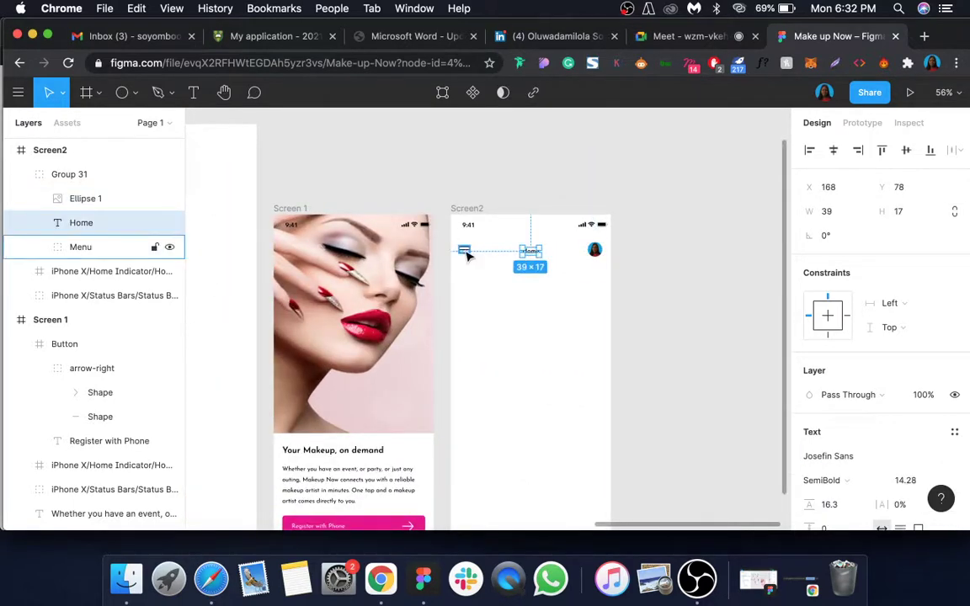
shift+click(595, 251)
key(shift+Up)
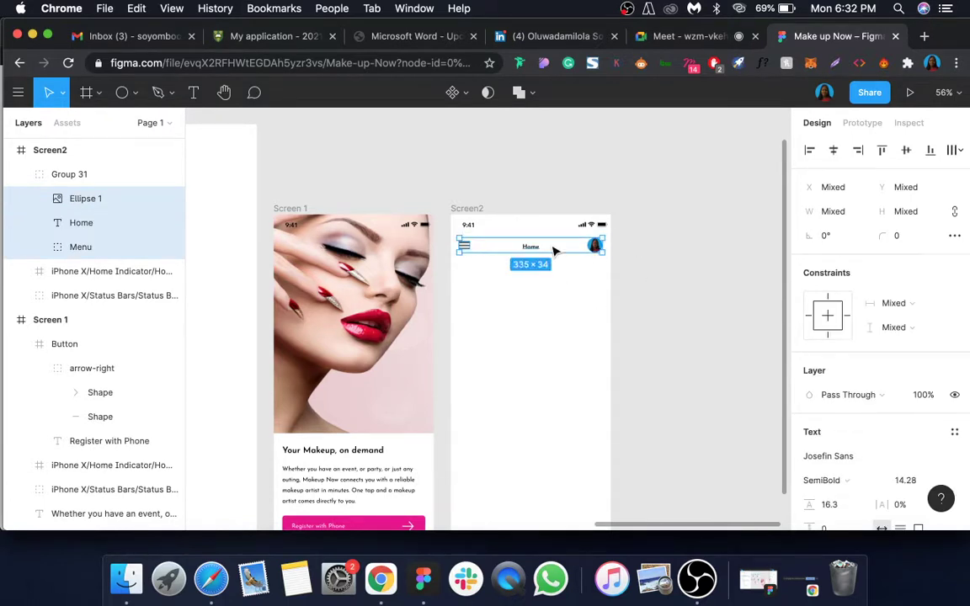
click(615, 304)
click(532, 247)
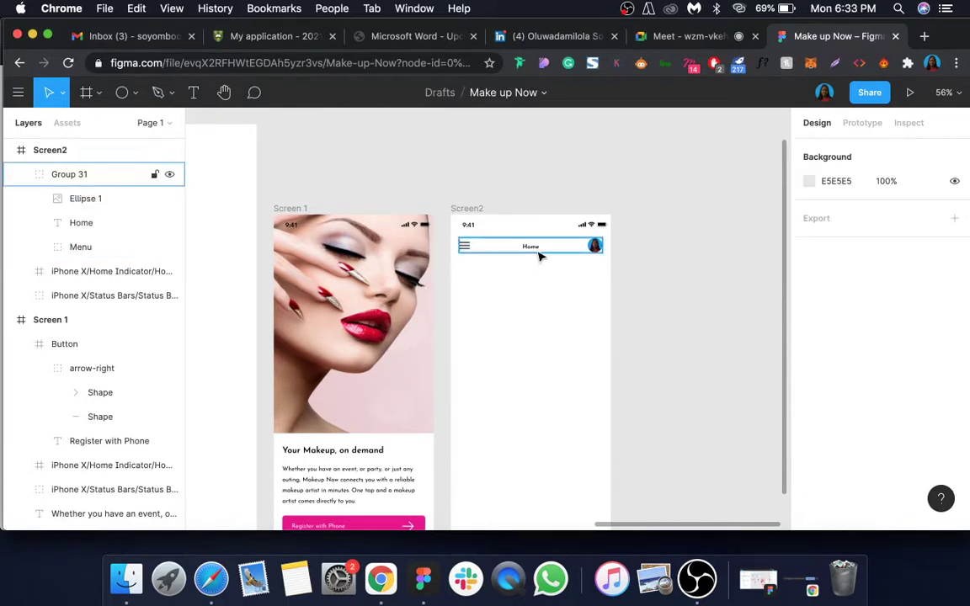
click(539, 253)
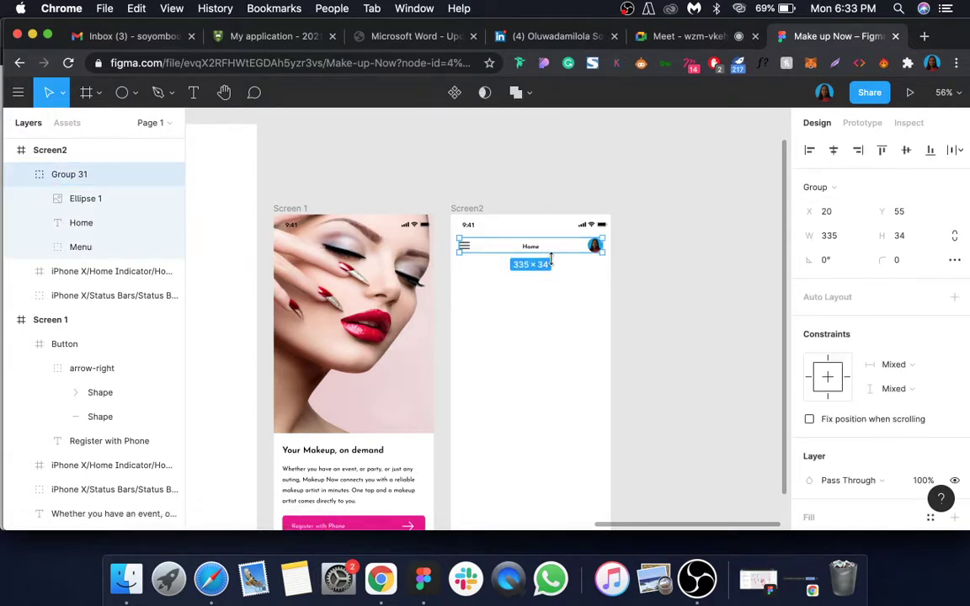
scroll(535, 291, up, 3)
click(623, 315)
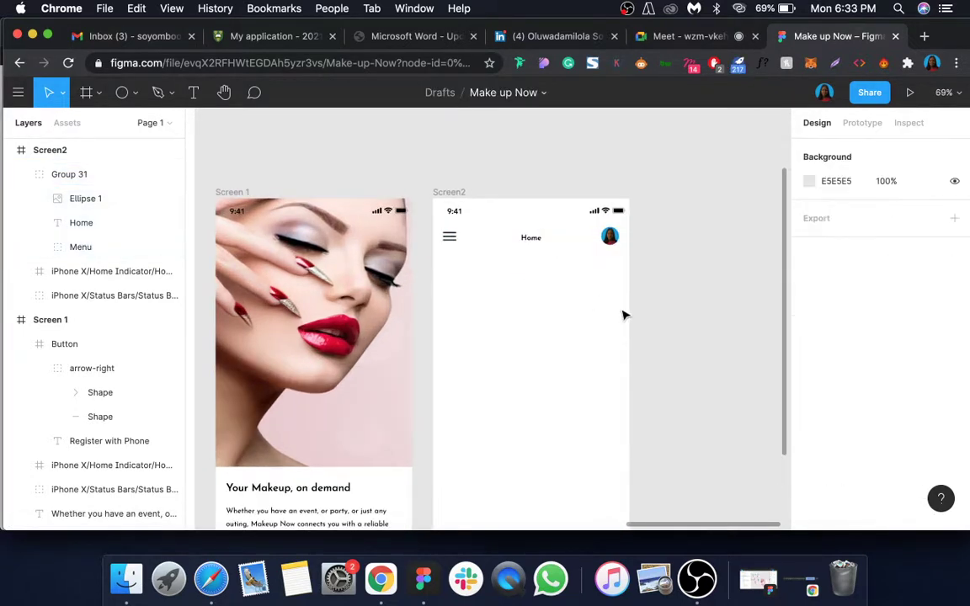
- Draw a rectangle about 251 high below Screen2's header at X 20, Y 105, and set its width to 335
click(126, 95)
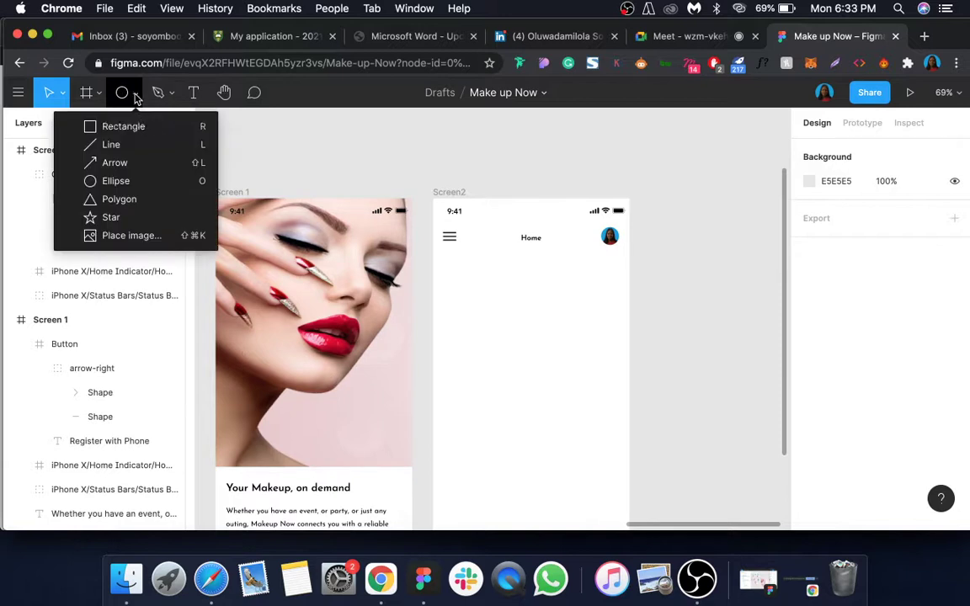
click(138, 127)
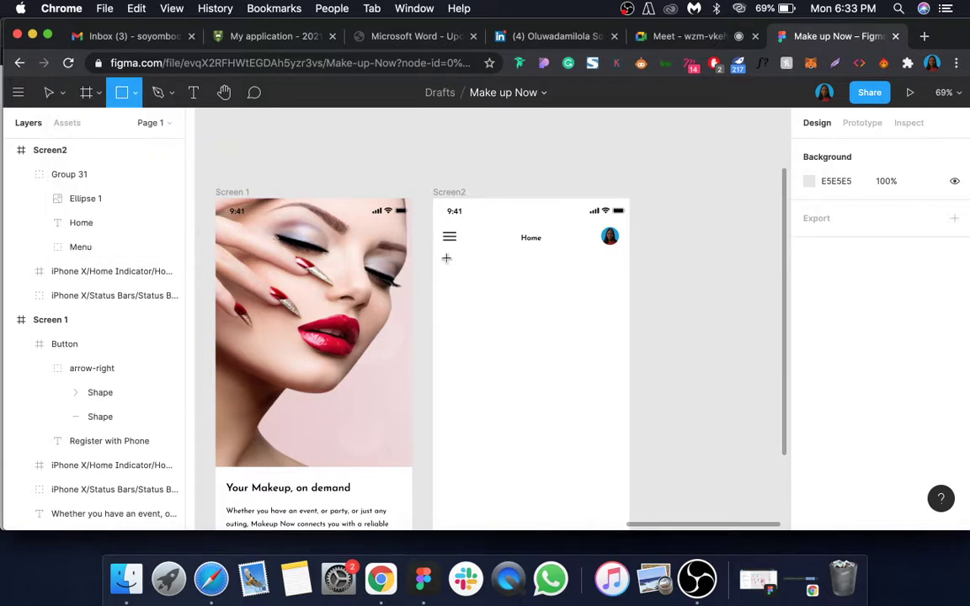
drag(444, 253, 614, 385)
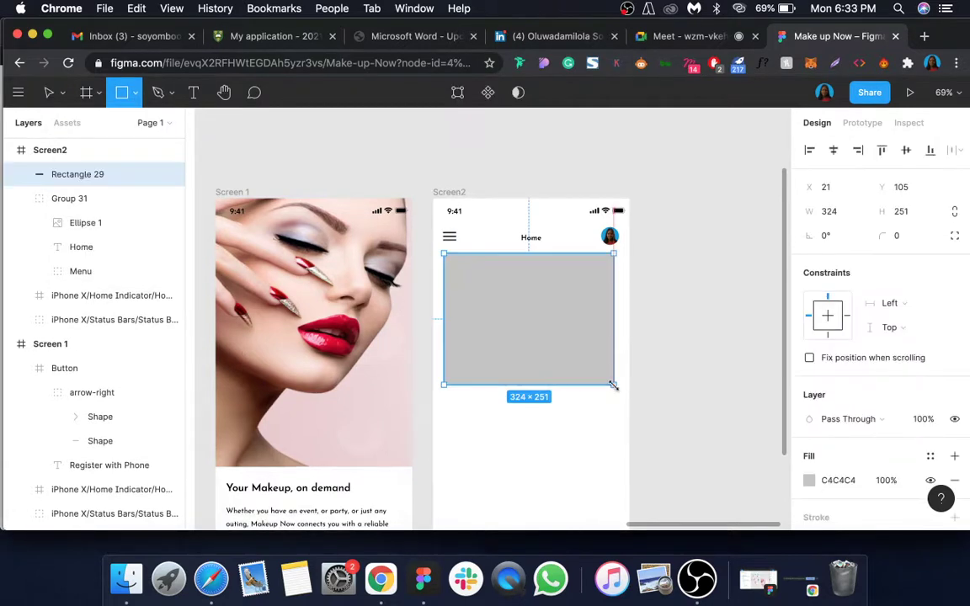
click(827, 212)
text(335)
key(Return)
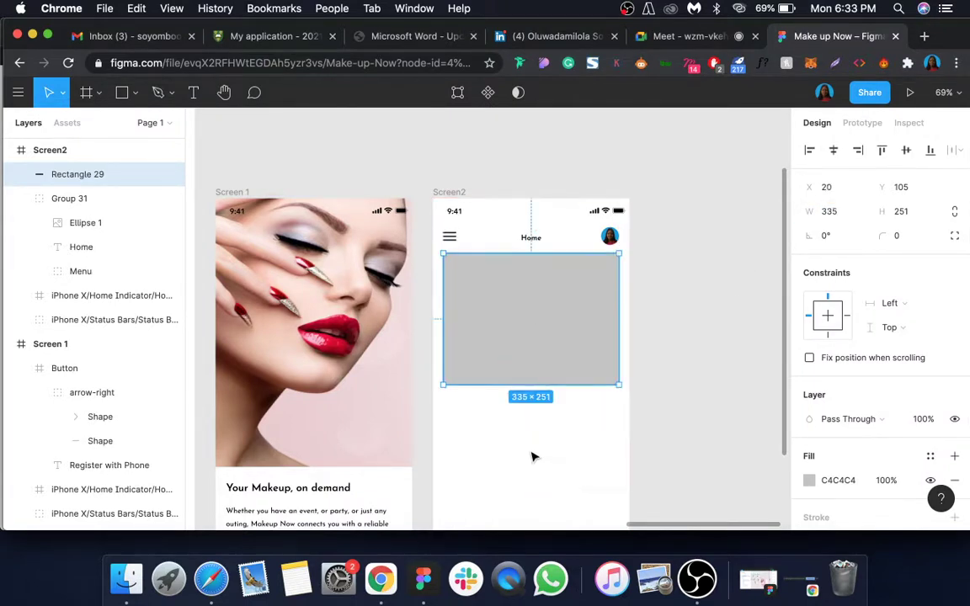
- Duplicate the gray rectangle in place below the header and reduce the copy's height to 50
drag(508, 385, 565, 282)
key(super+d)
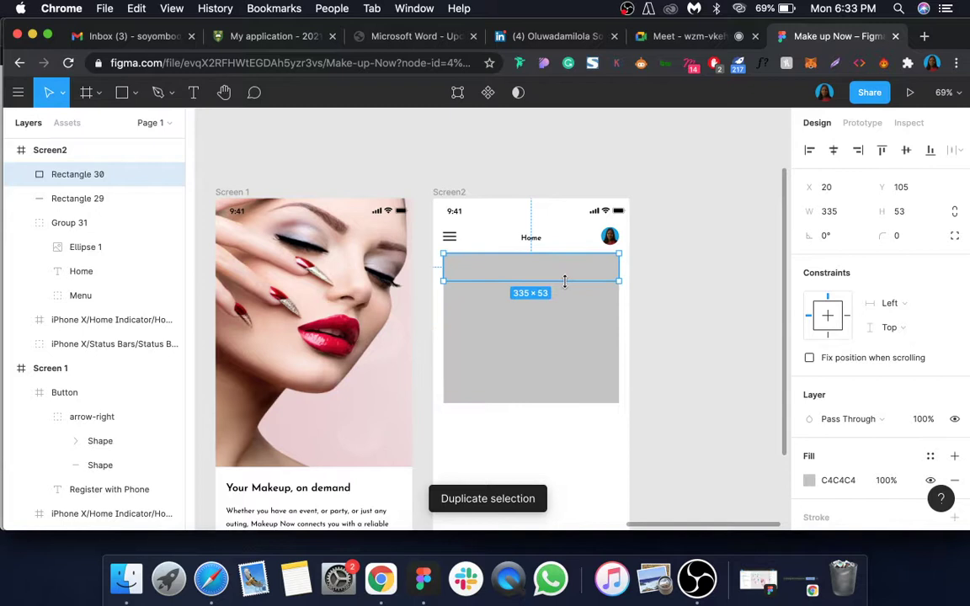
click(899, 215)
text(50)
key(Return)
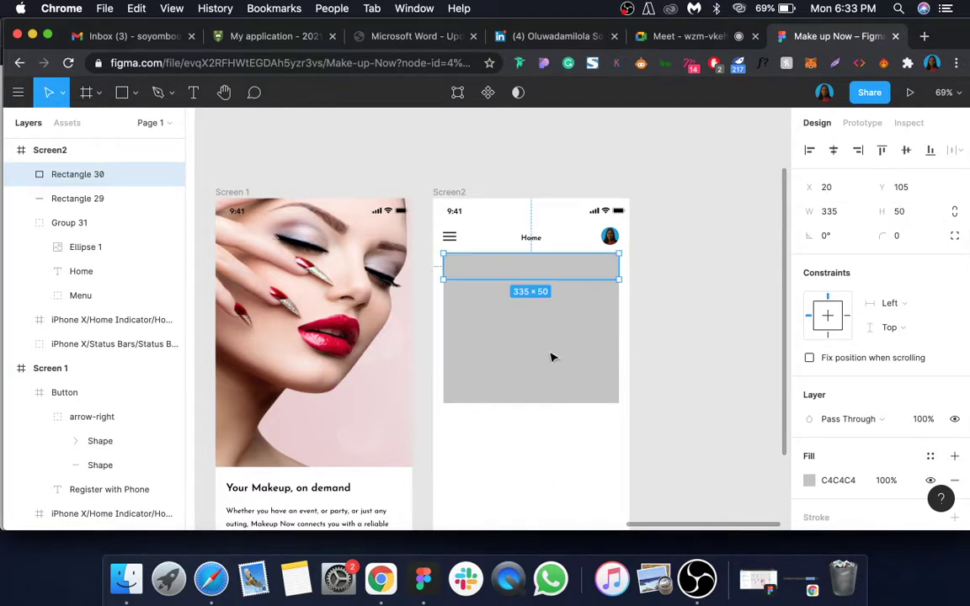
- Set the fill of the 50-high rectangle below Screen2's header to FFFFFF
click(848, 480)
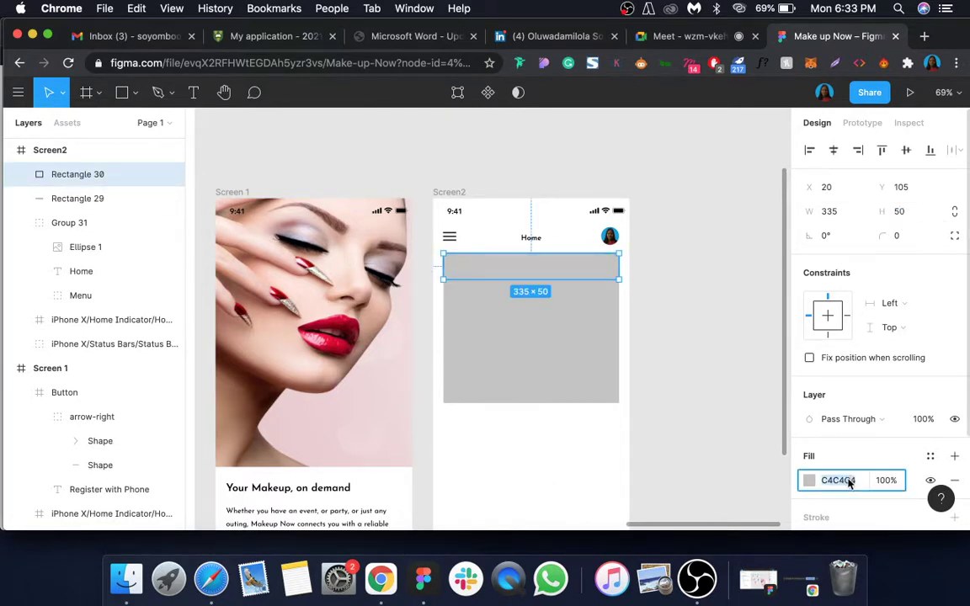
text(FFFFFF)
key(Return)
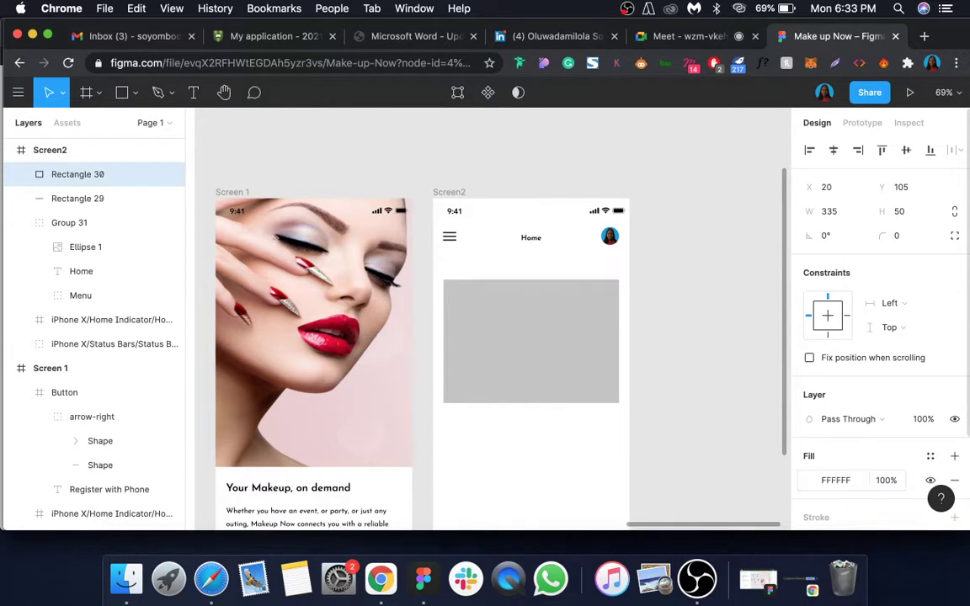
click(593, 256)
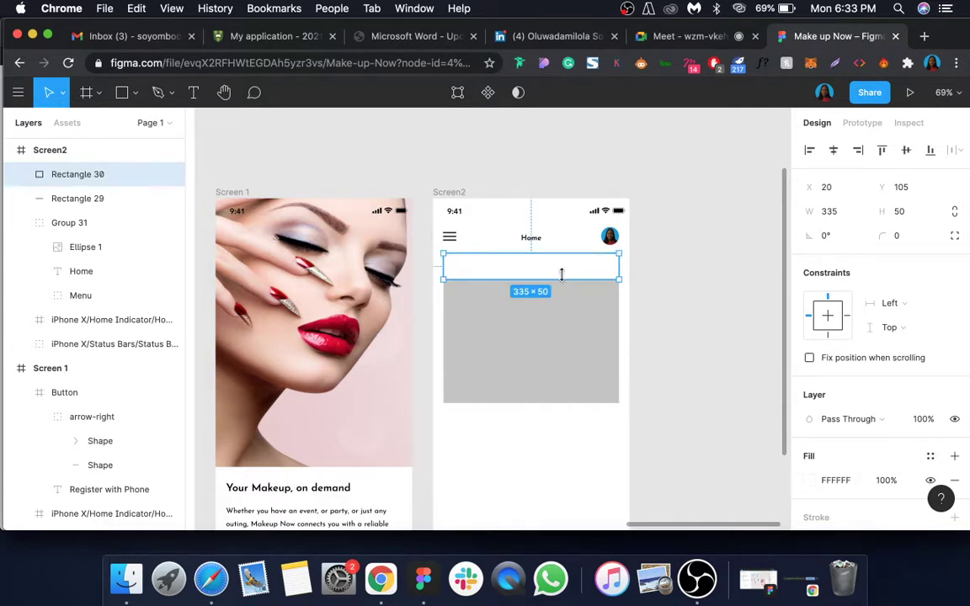
- Add a drop shadow effect to the white 50-high rectangle below Screen2's header
scroll(561, 274, up, 2)
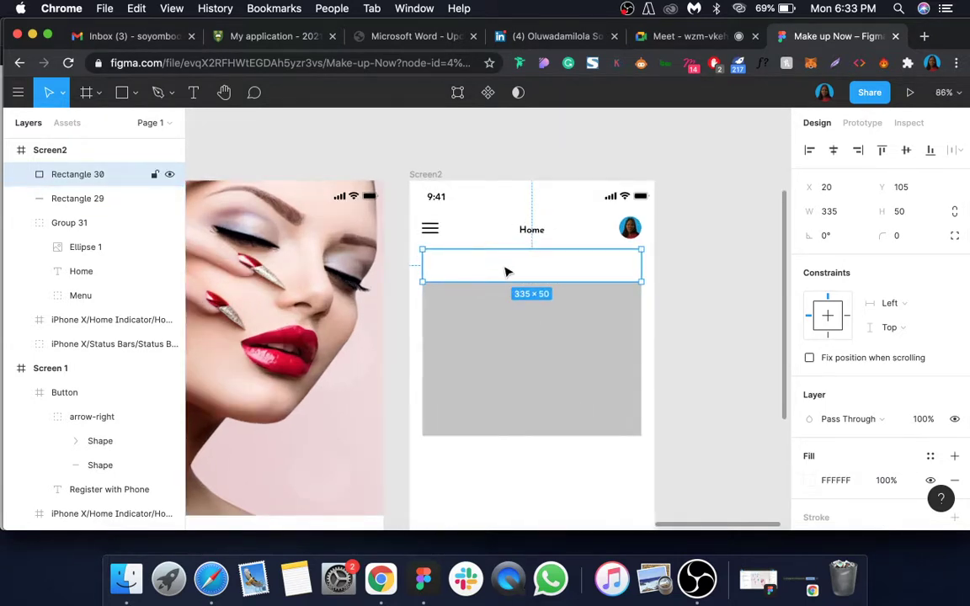
scroll(506, 271, up, 3)
click(454, 443)
scroll(453, 446, up, 3)
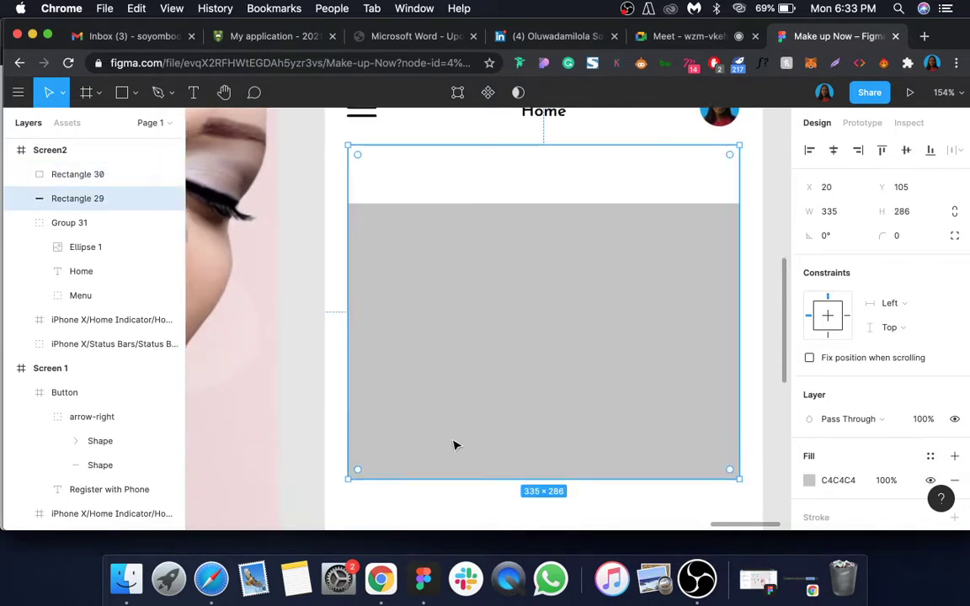
scroll(455, 445, down, 1)
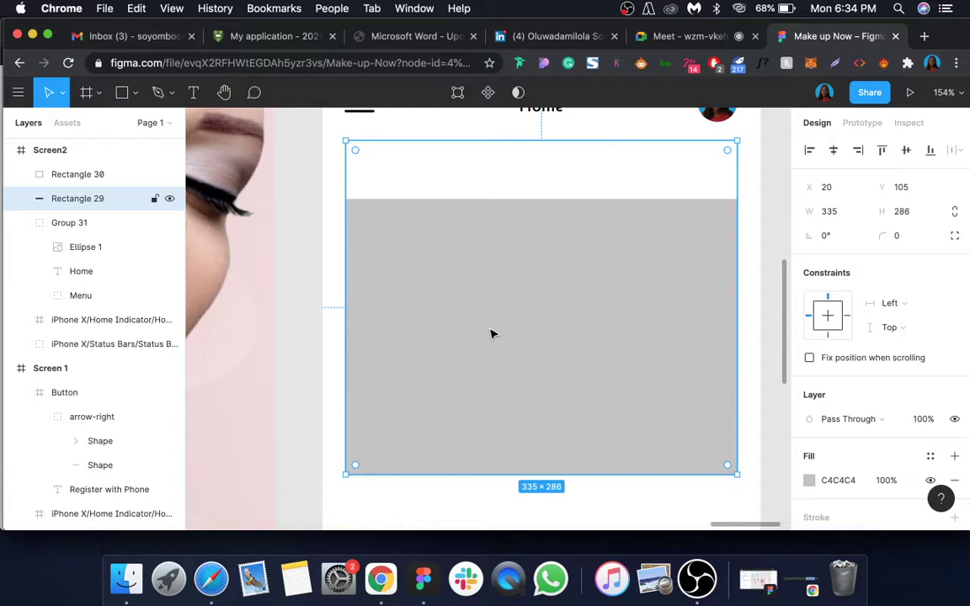
click(579, 186)
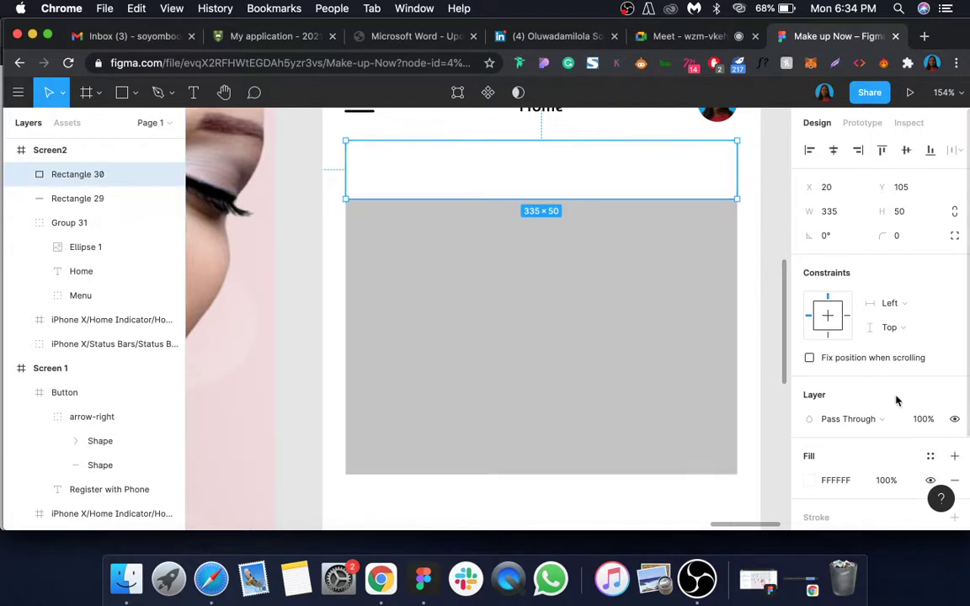
scroll(898, 401, down, 3)
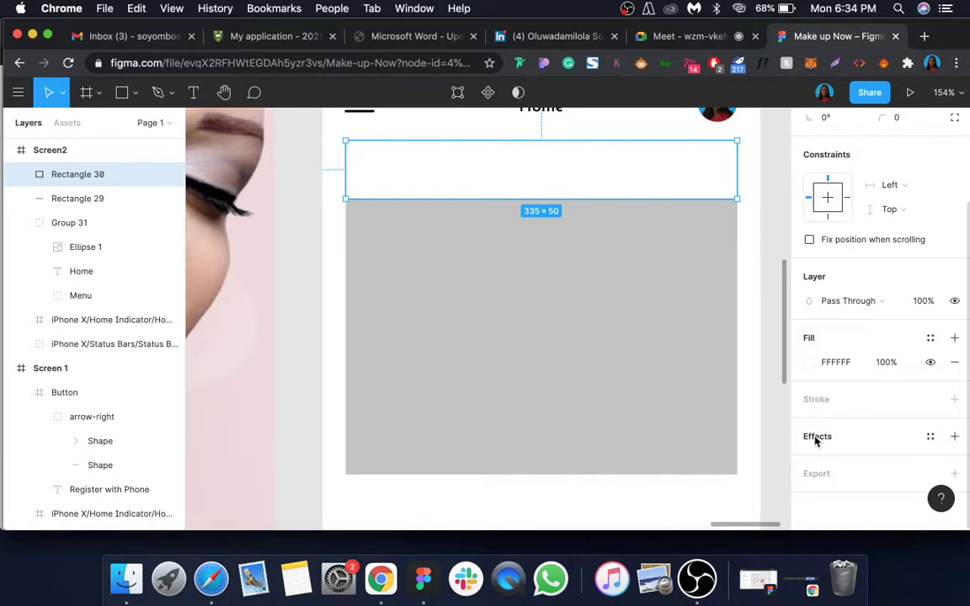
click(930, 440)
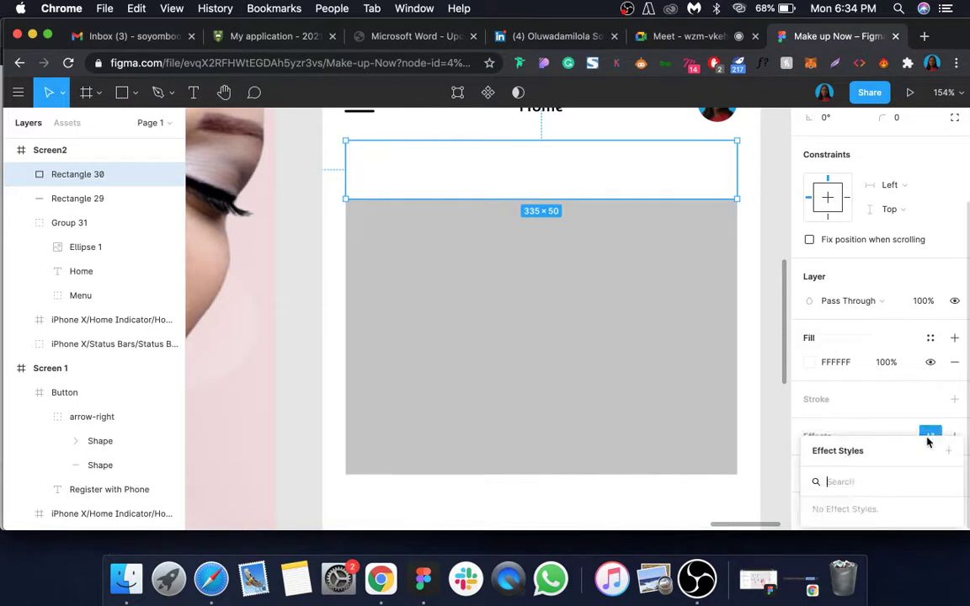
click(930, 433)
click(954, 436)
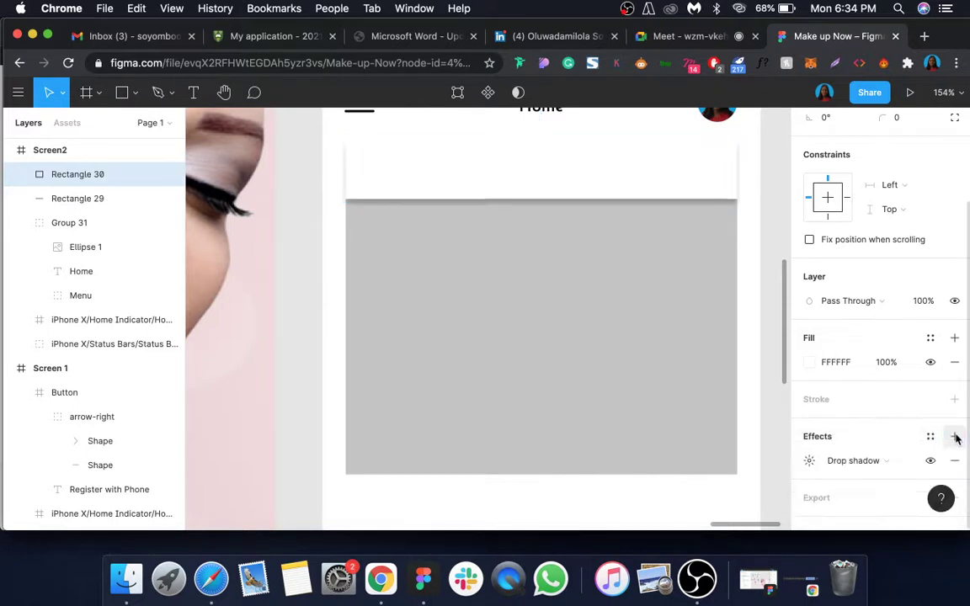
- Set the white 50-high rectangle's drop shadow to Y 11, blur 30 and 9% opacity
click(809, 463)
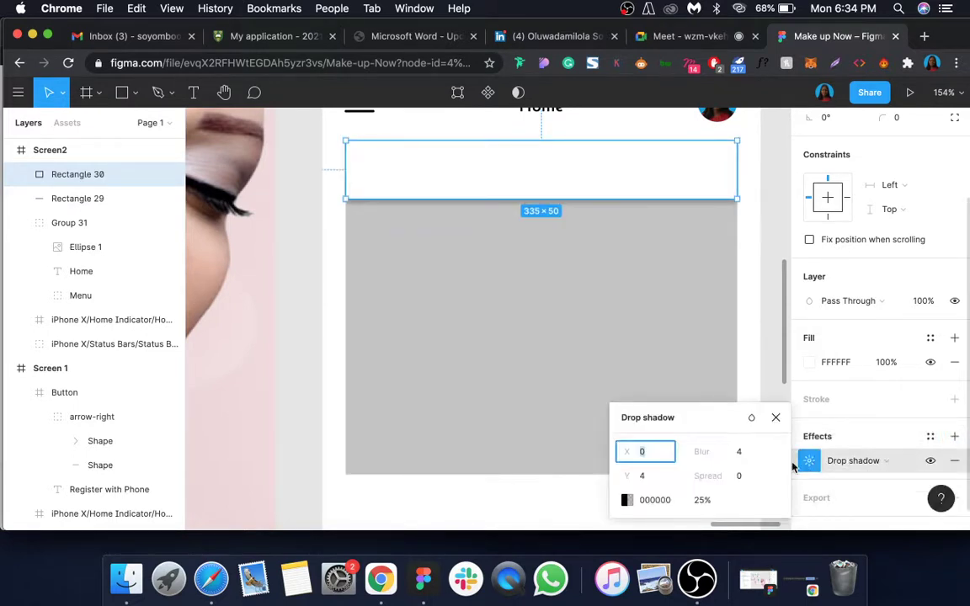
key(Tab)
text(1)
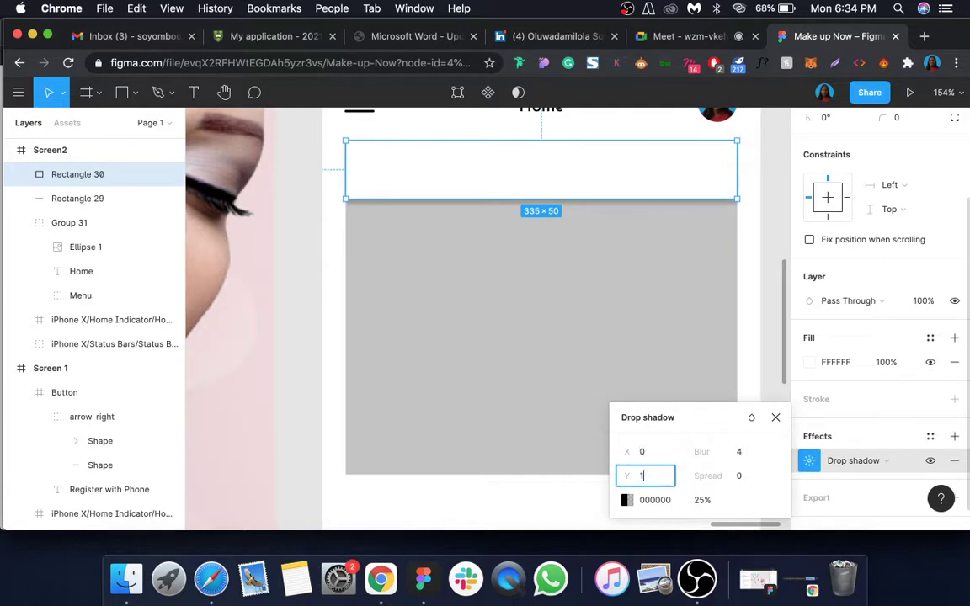
text(1)
click(737, 453)
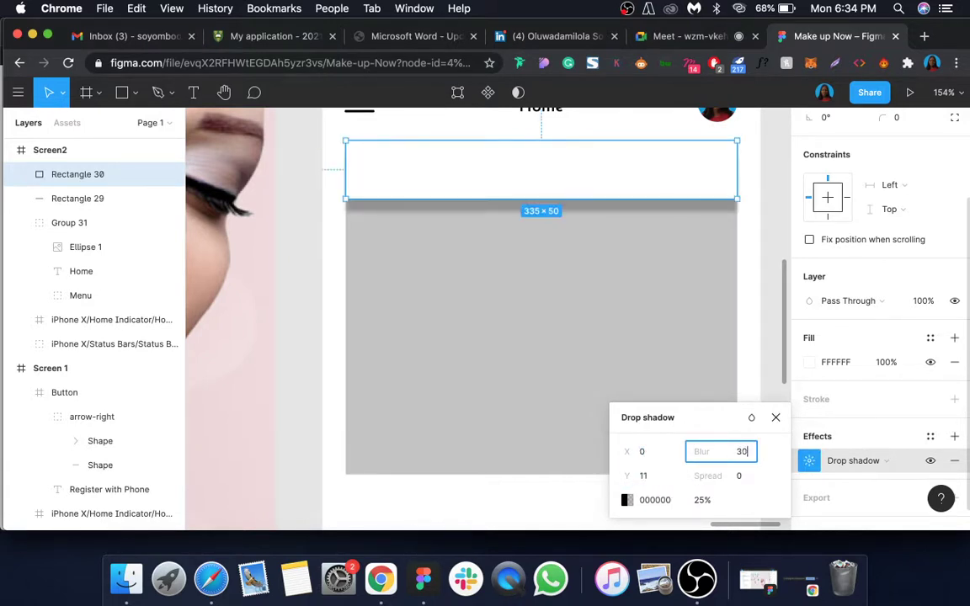
click(703, 500)
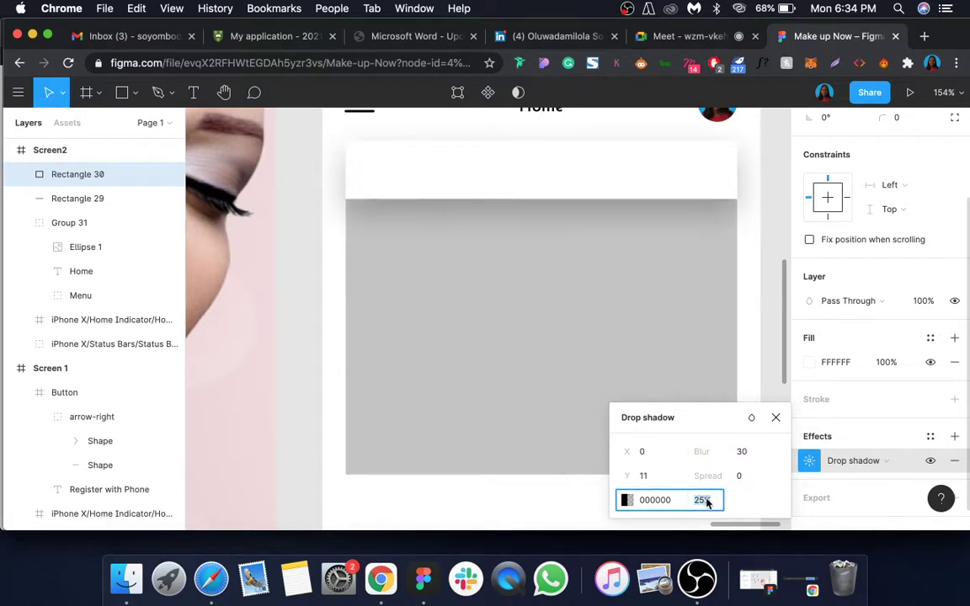
text(5)
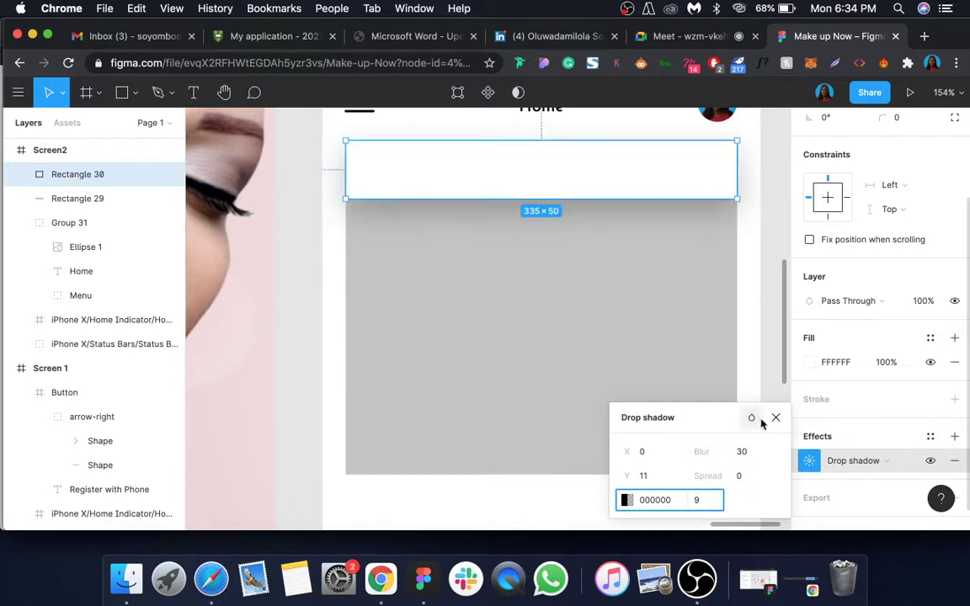
click(776, 417)
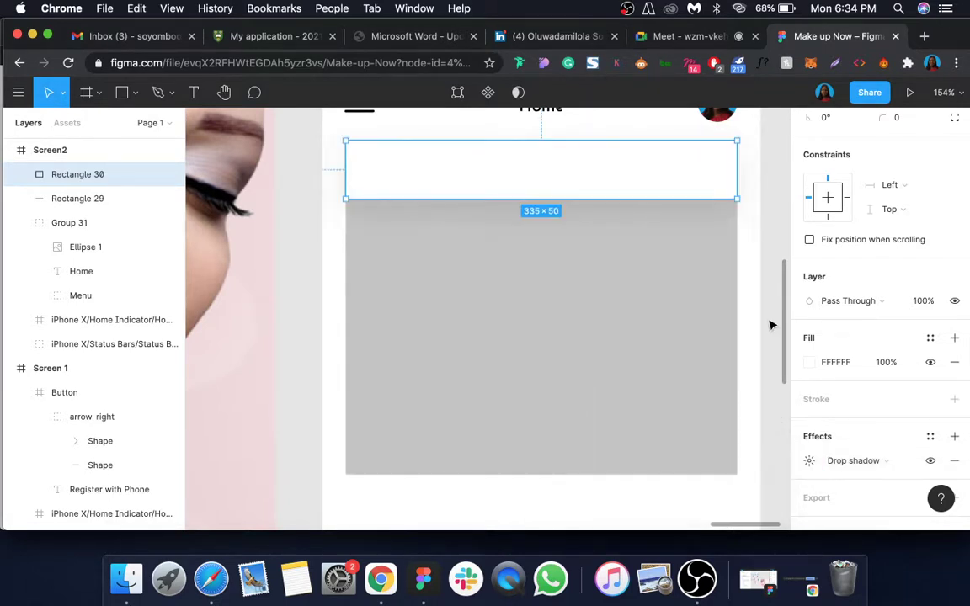
- Change the fill of the tall gray rectangle below the header to white, FFFFFF
click(695, 210)
click(860, 369)
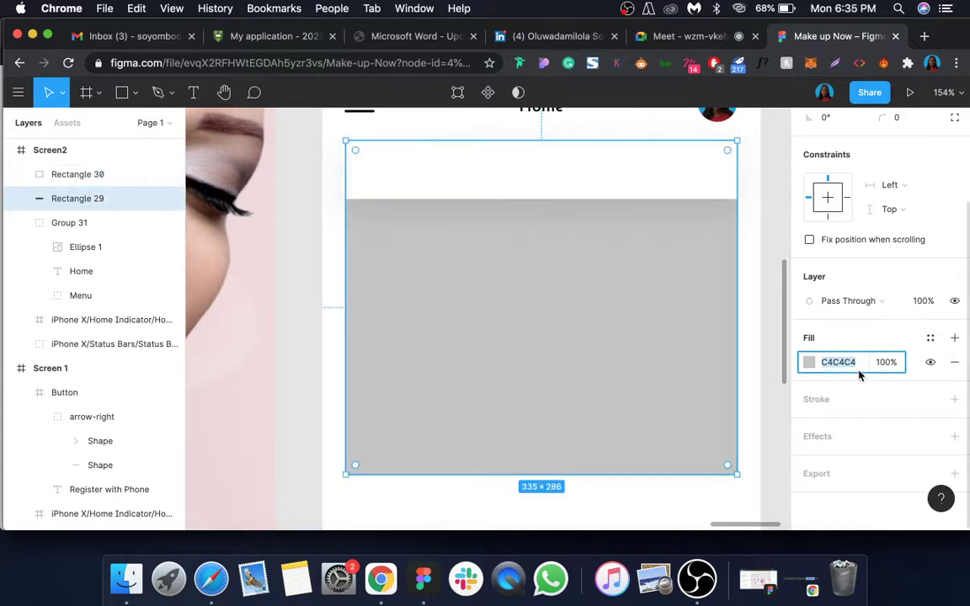
text(f)
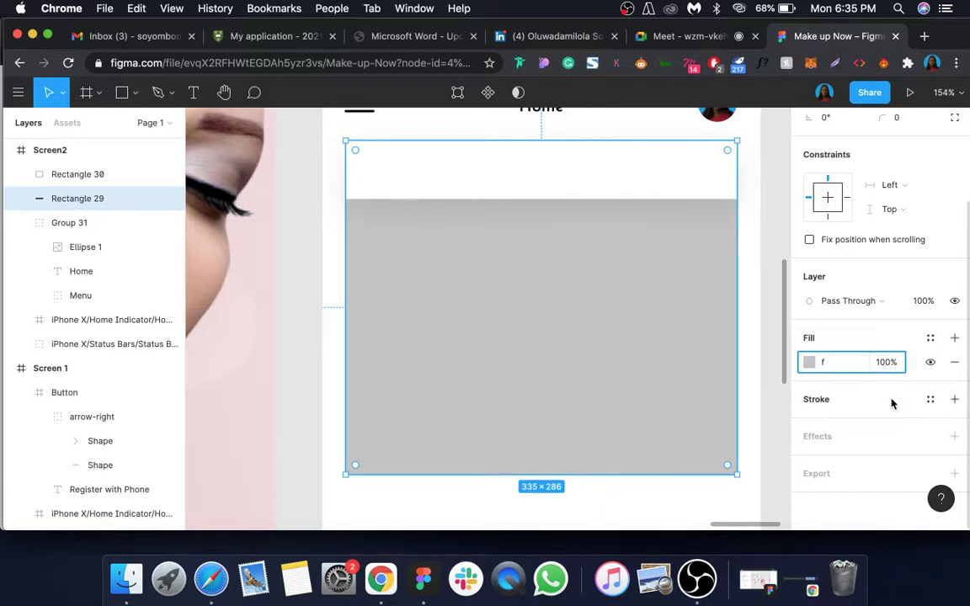
- Add a drop shadow to the tall rectangle with Y 20, blur 30 and 7% opacity
click(954, 437)
click(809, 461)
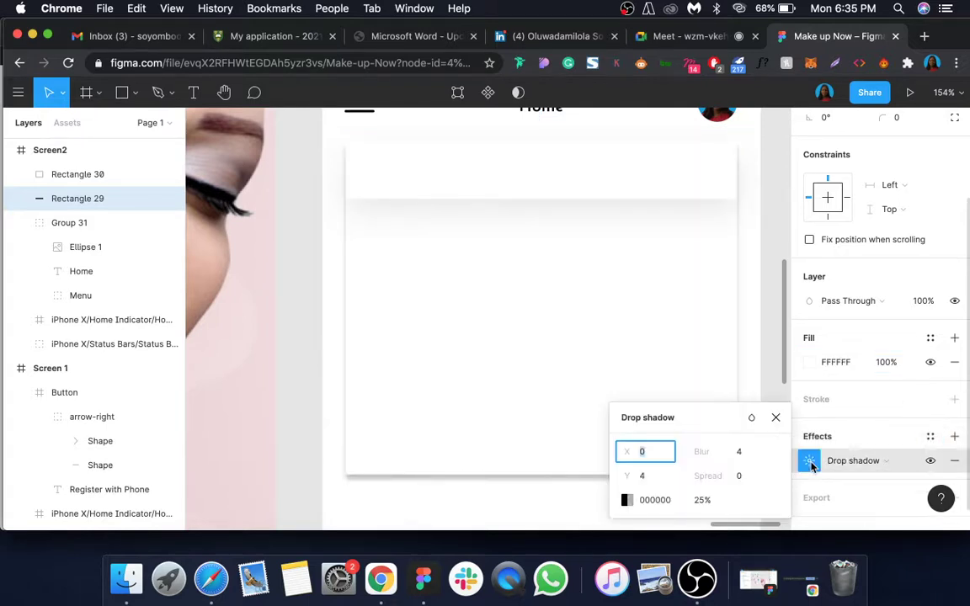
click(656, 476)
text(20)
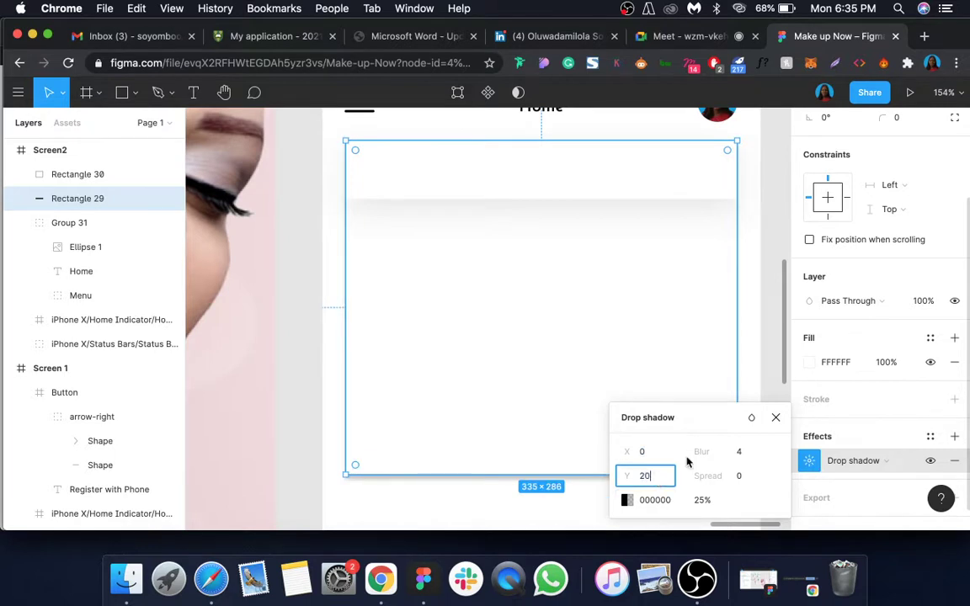
click(747, 455)
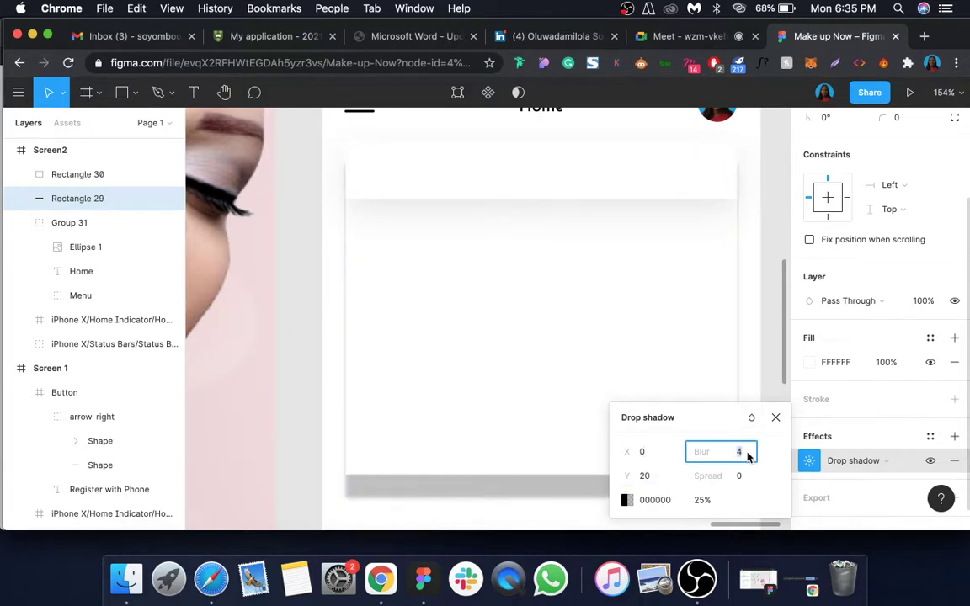
text(30)
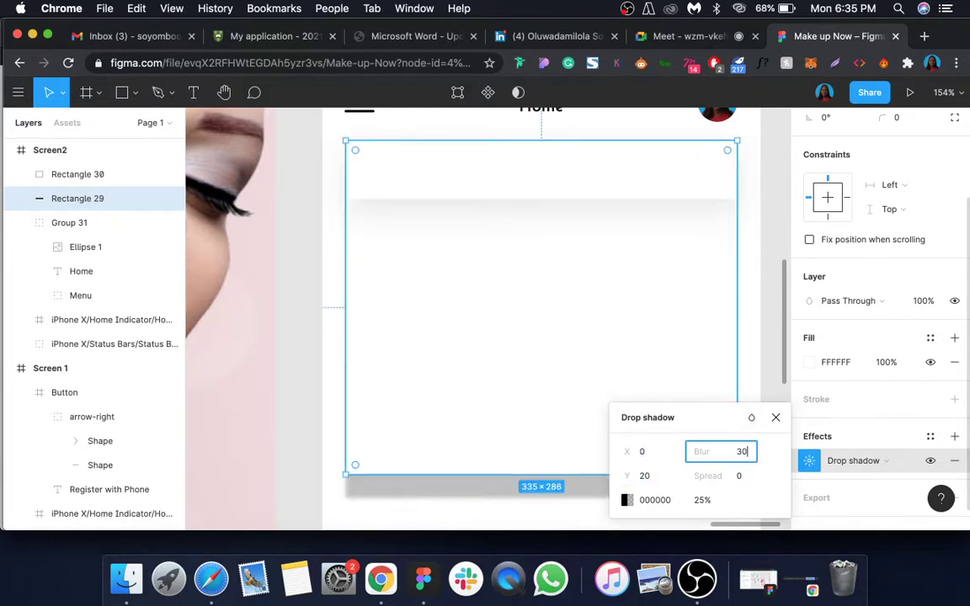
click(717, 502)
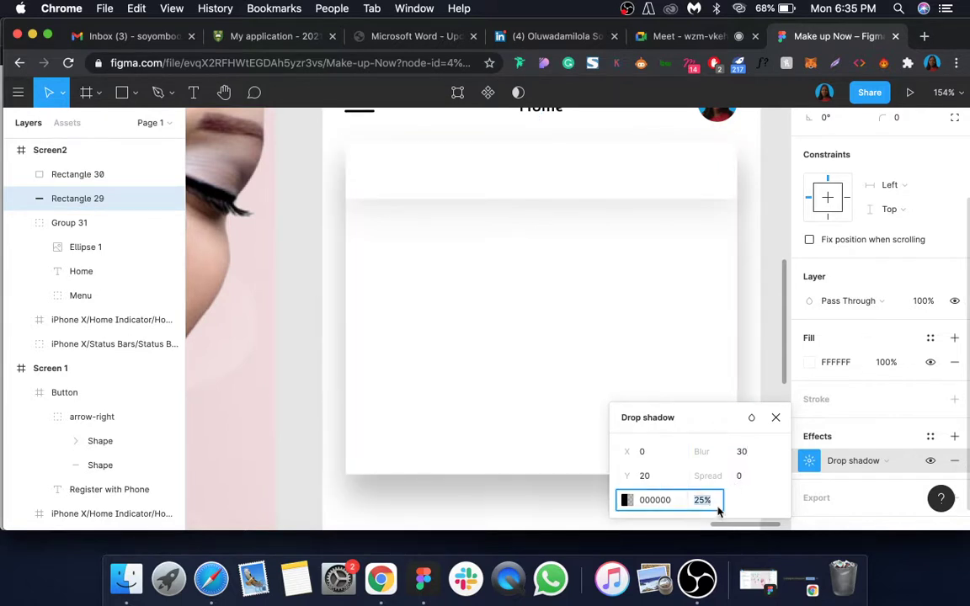
text(7)
key(Return)
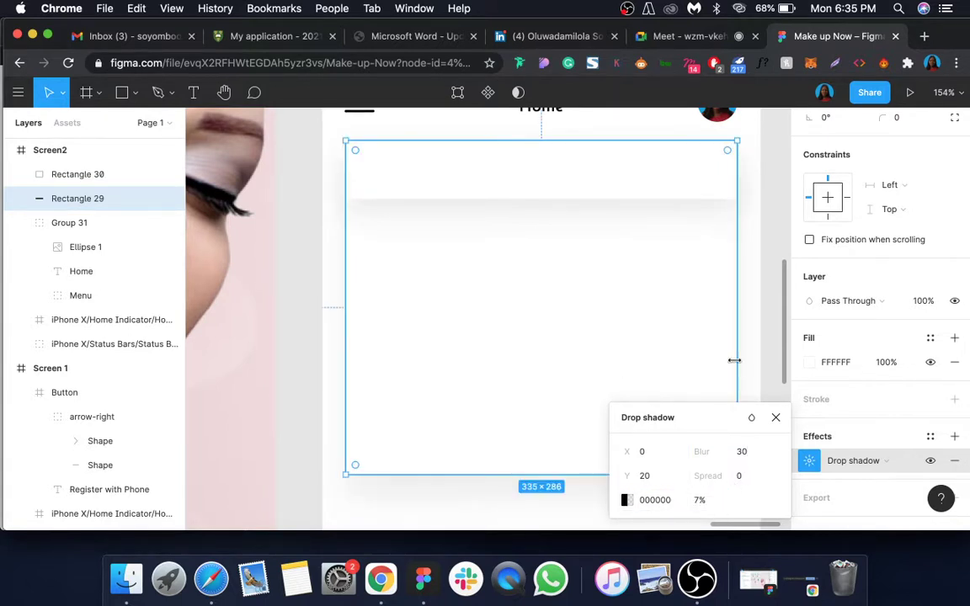
click(776, 418)
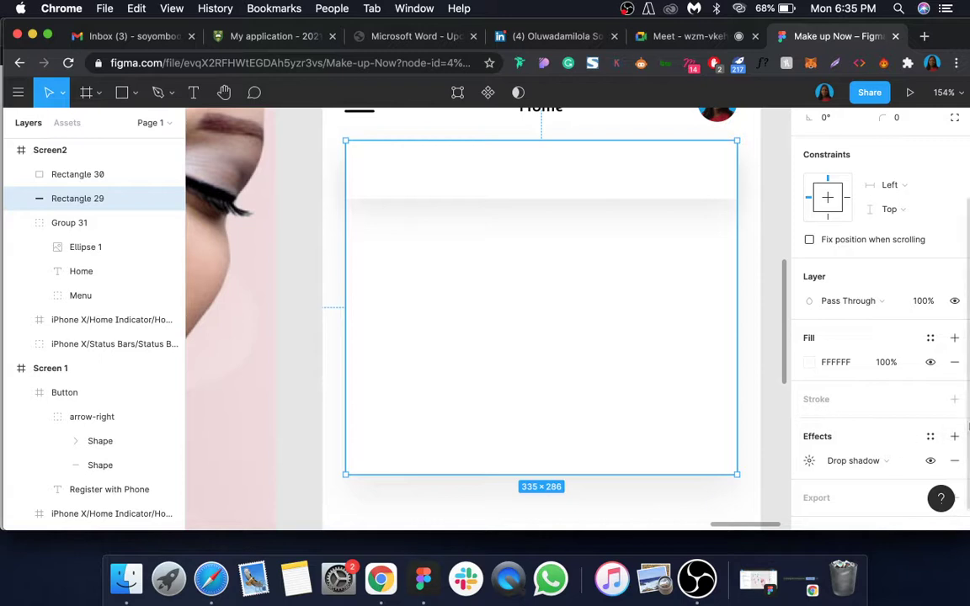
- Round all corners of the tall white rectangle with a corner radius of 7
scroll(855, 155, up, 2)
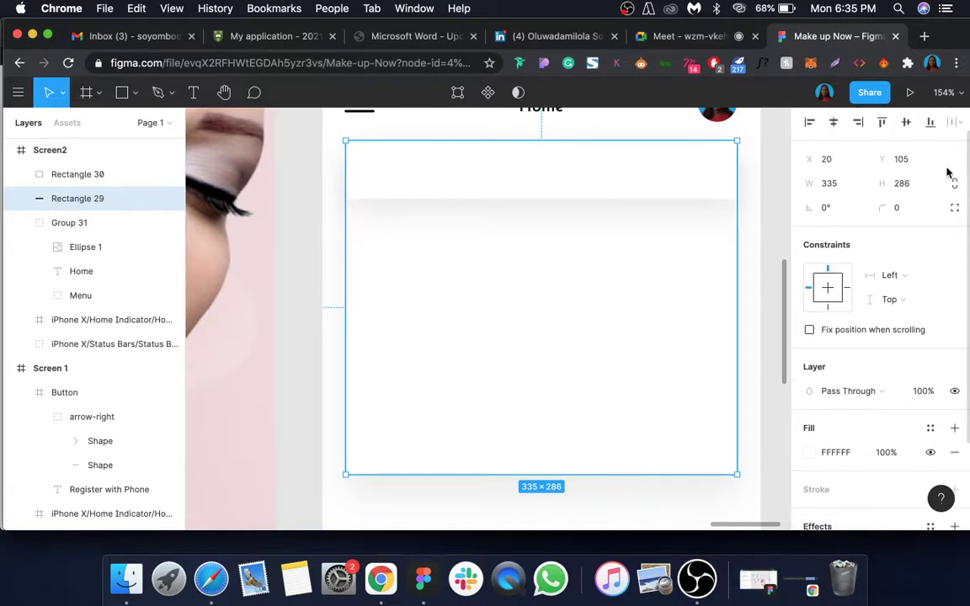
click(924, 208)
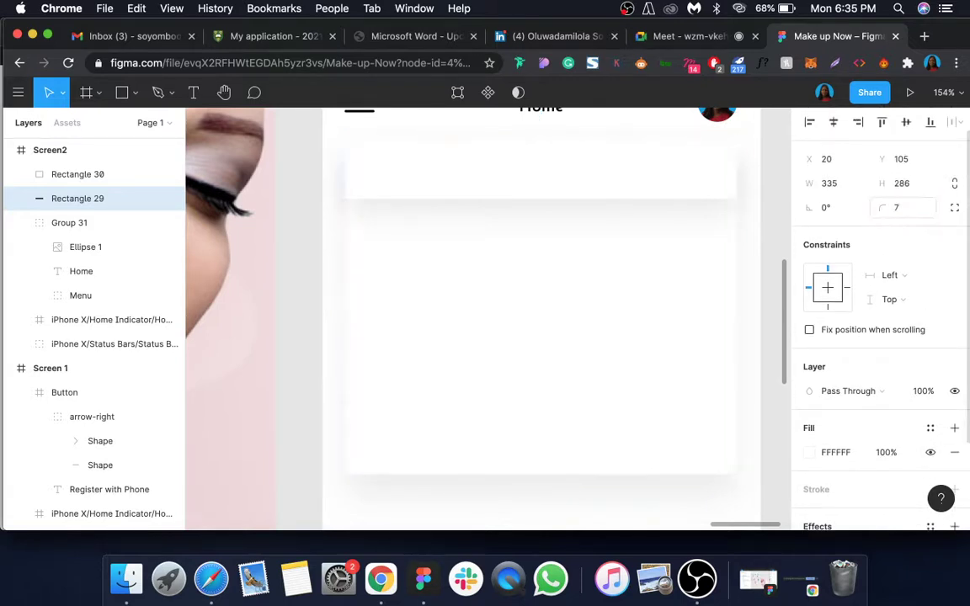
- Give the 50-high rectangle independent corner radii, with 7 at its top-left and bottom-right corners
click(675, 187)
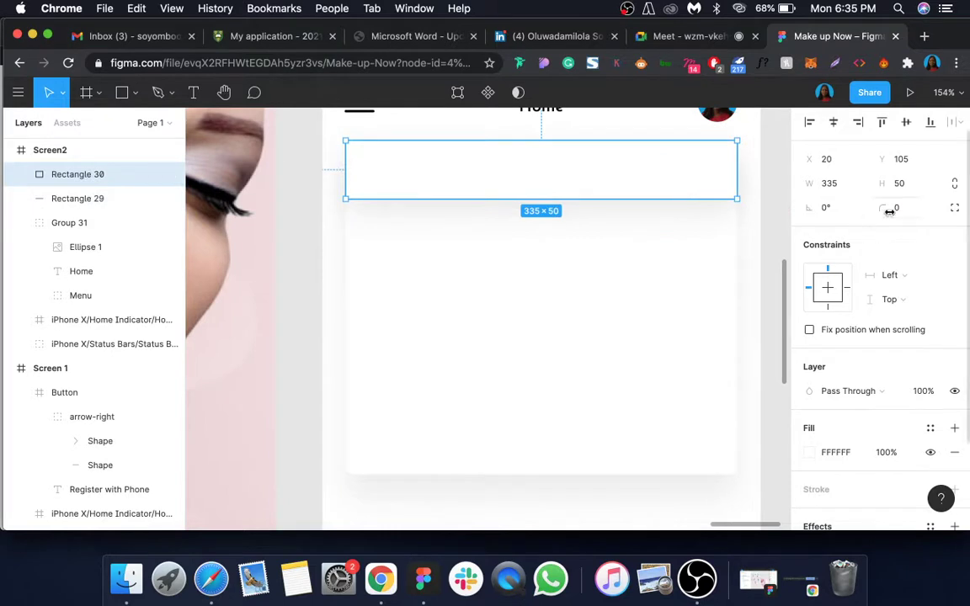
click(956, 208)
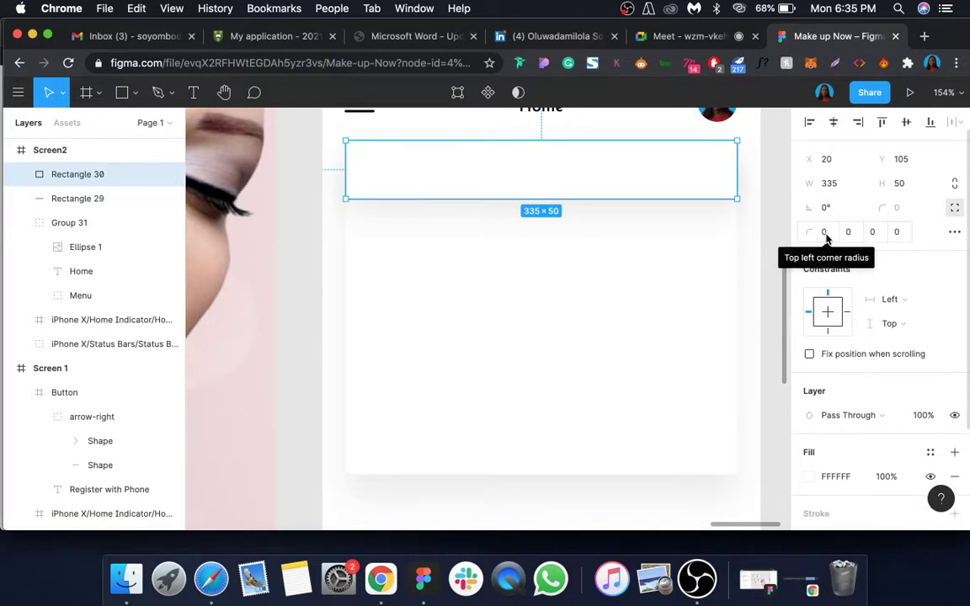
click(825, 234)
text(7)
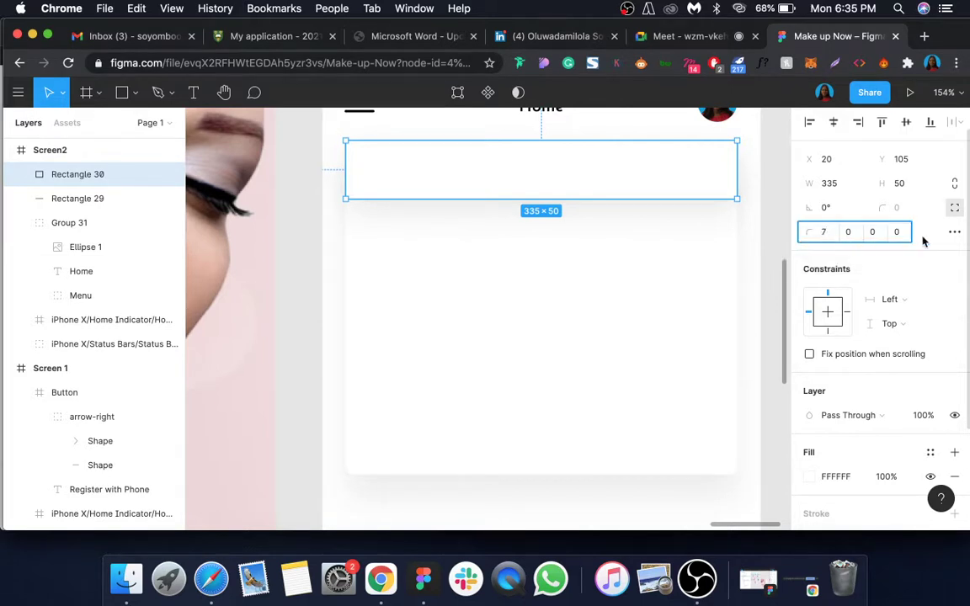
click(873, 235)
double_click(873, 240)
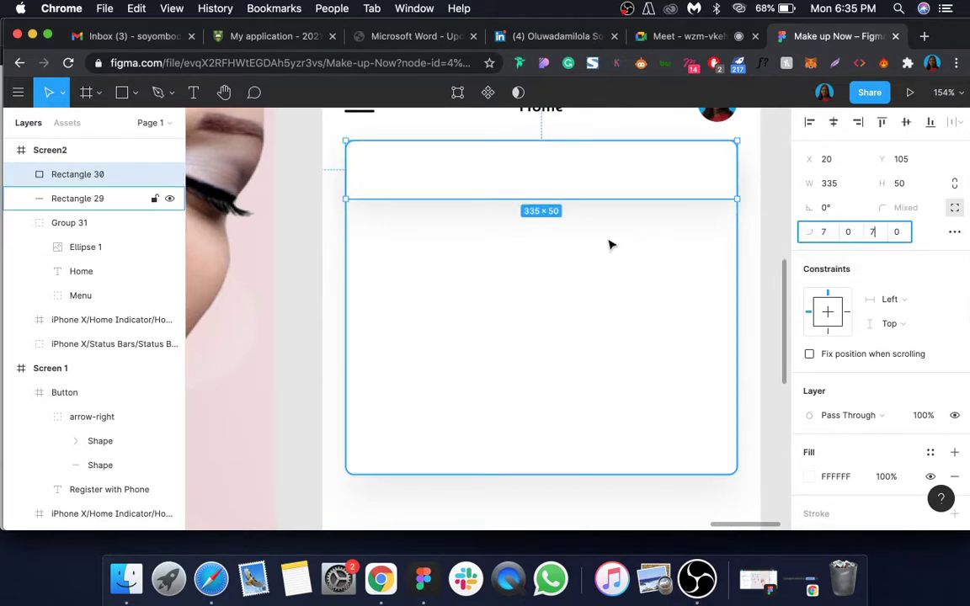
click(624, 264)
- Set the 50-high rectangle's bottom-right corner radius to 0 and its bottom-left radius to 7
click(603, 188)
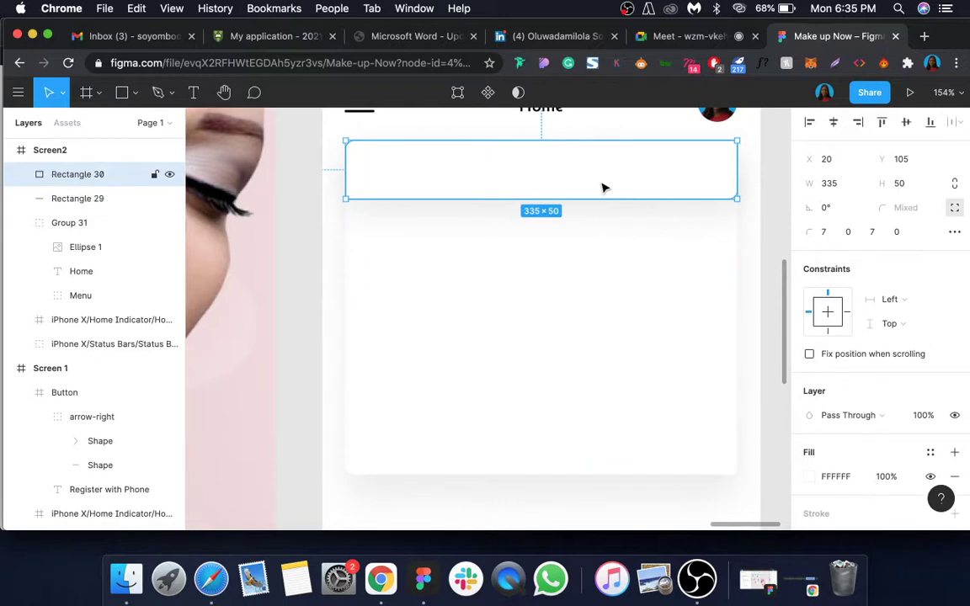
click(955, 207)
click(883, 239)
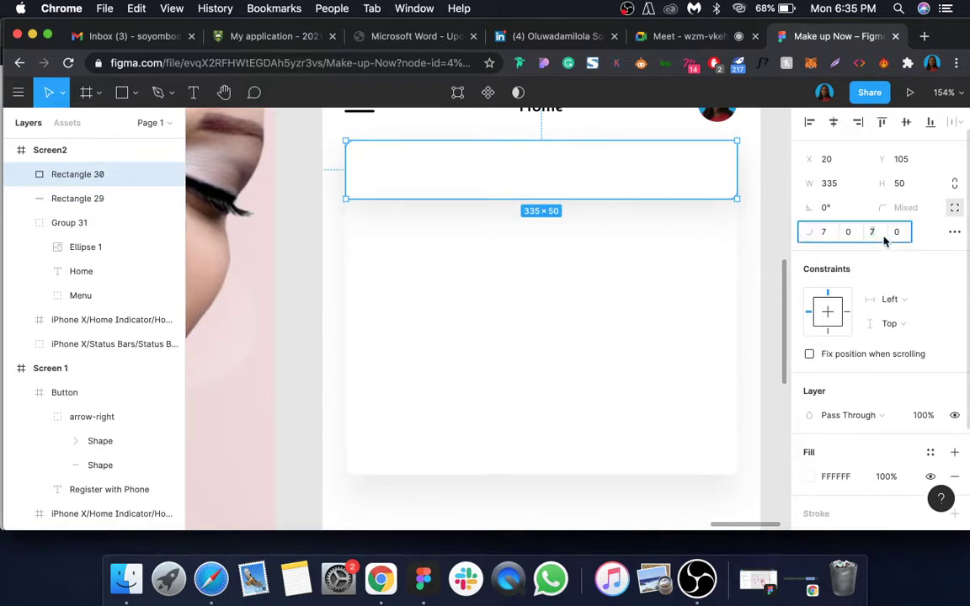
text(0)
click(897, 237)
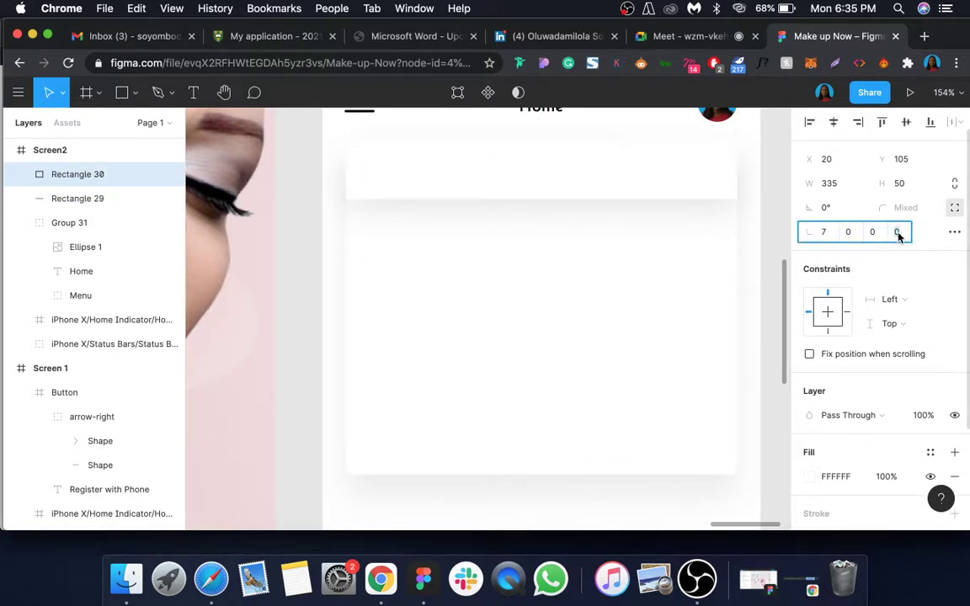
text(7)
click(638, 273)
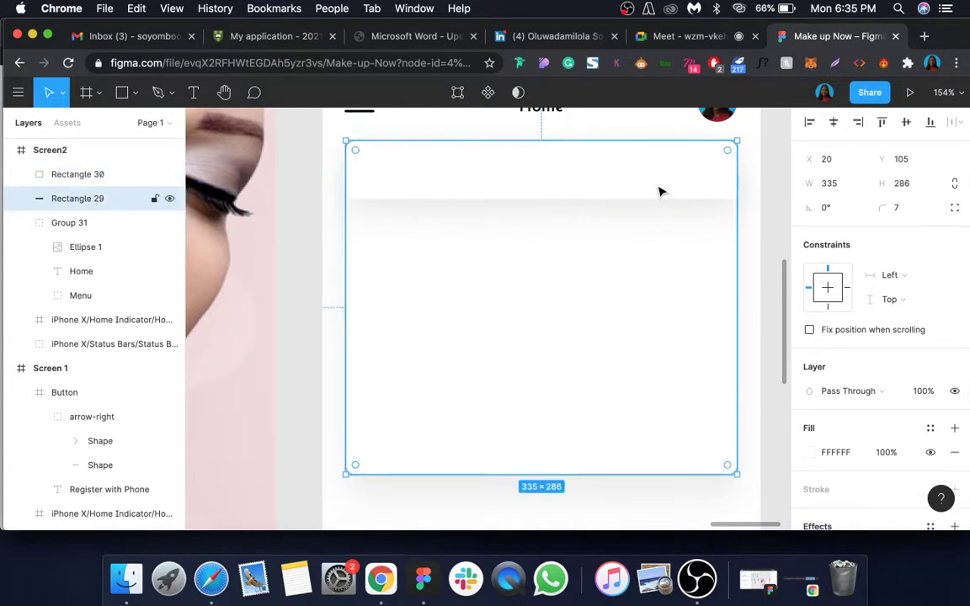
- Set the 50-high rectangle's corner radii to 7 for both top corners and 0 for both bottom corners
click(661, 192)
click(906, 239)
text(0)
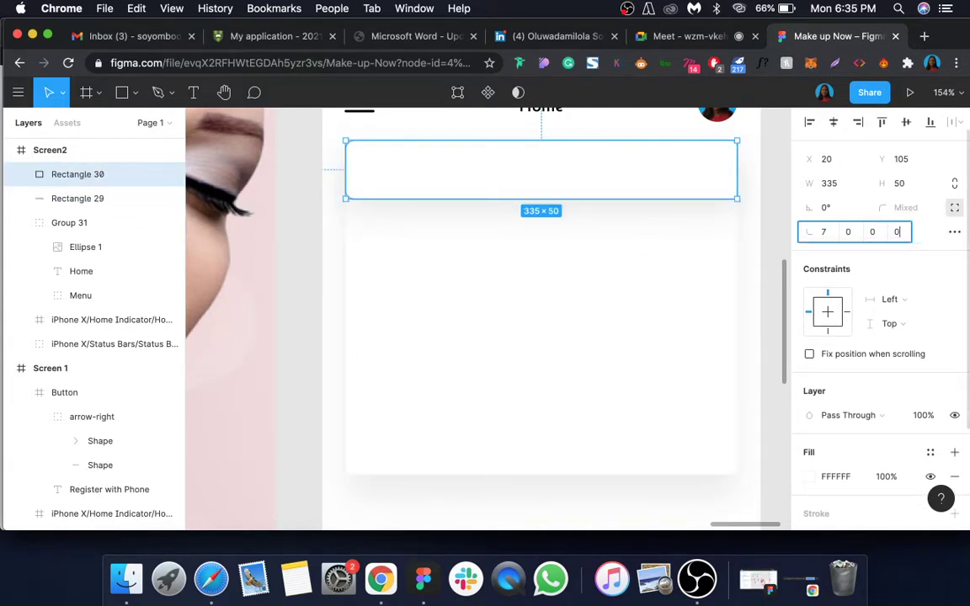
click(682, 250)
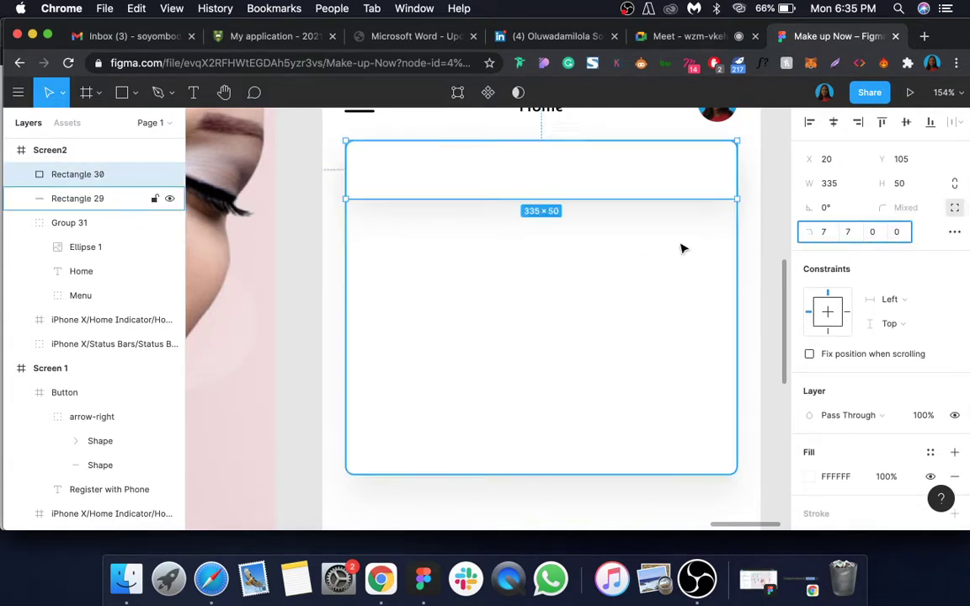
click(674, 187)
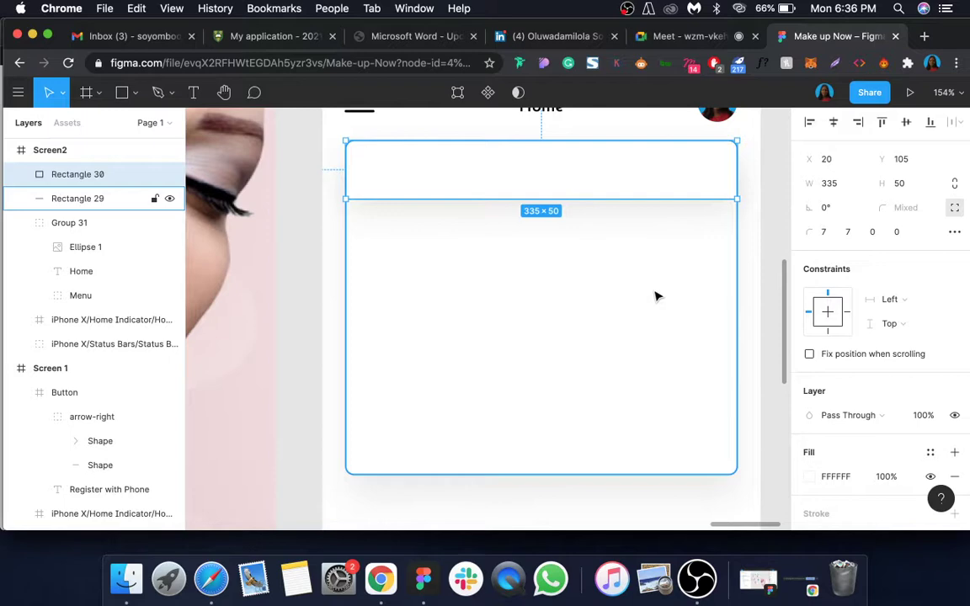
click(667, 38)
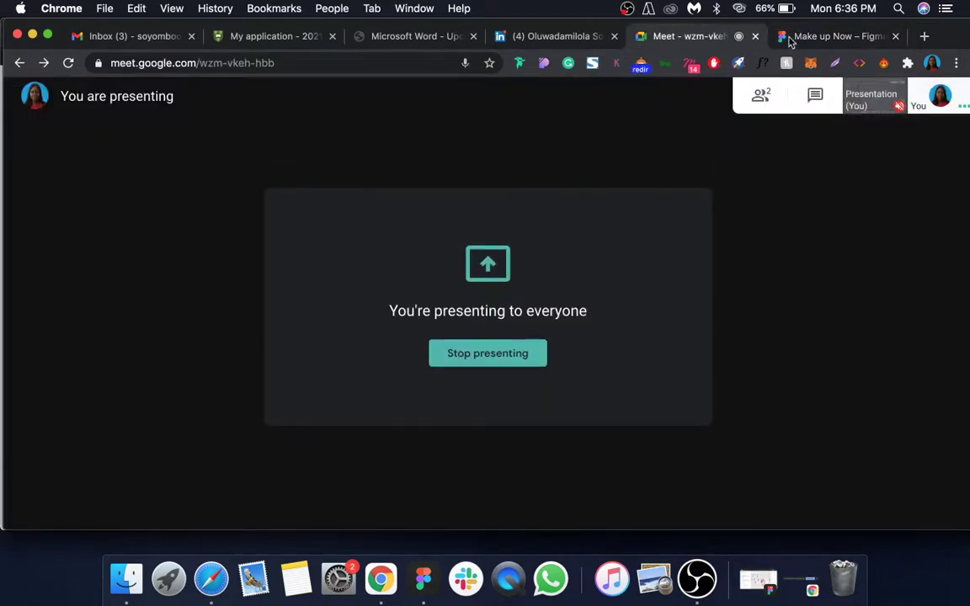
click(833, 37)
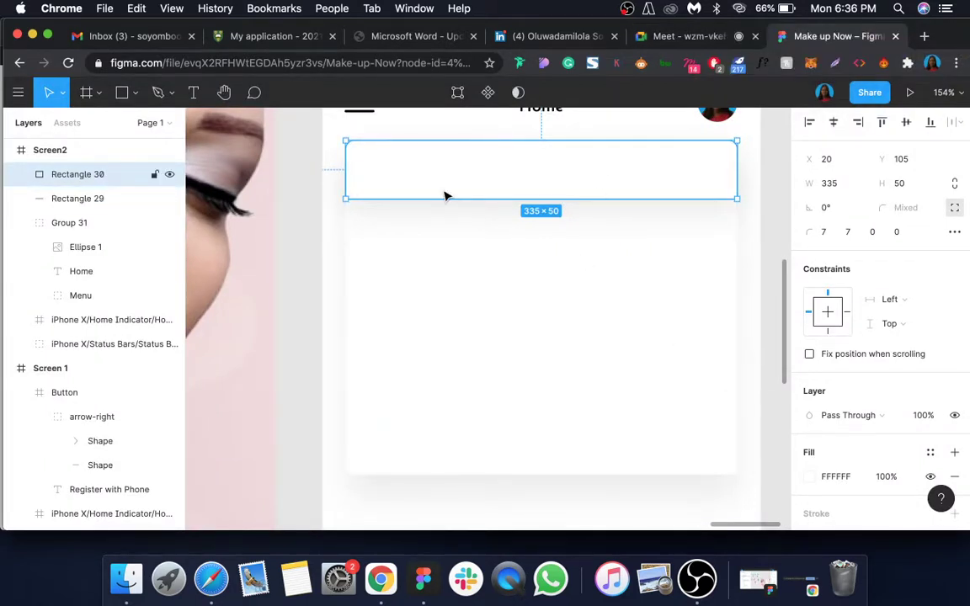
- Add the text "Location" over the 50-high rectangle in the upper part of Screen2's white card
scroll(444, 192, left, 1)
click(437, 314)
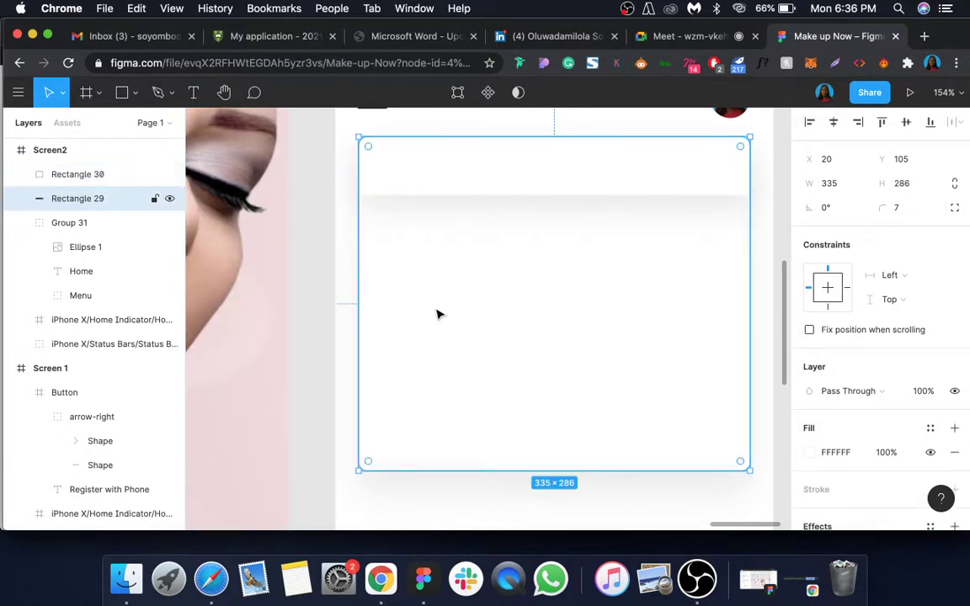
scroll(439, 272, down, 2)
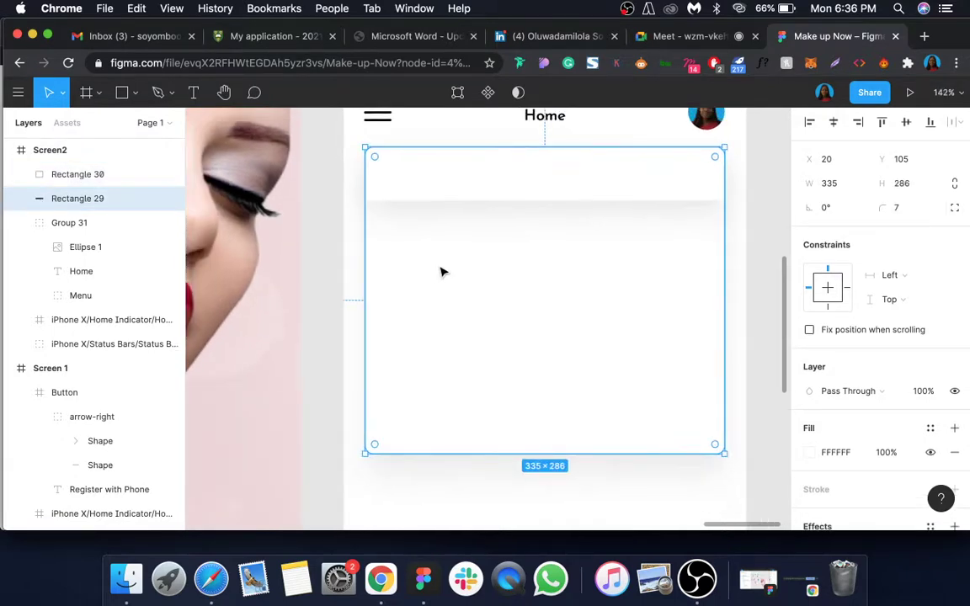
scroll(404, 257, left, 1)
click(195, 93)
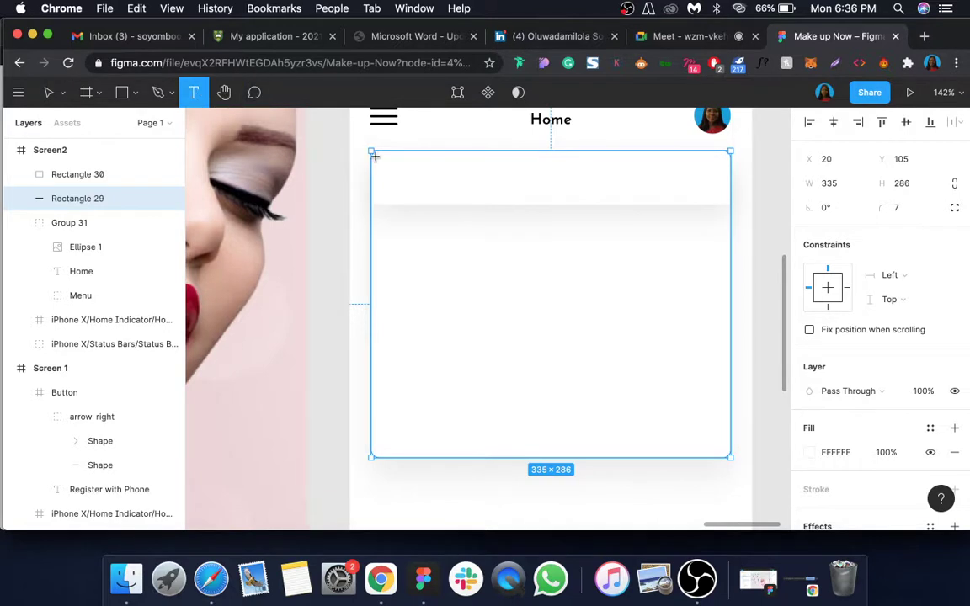
click(416, 177)
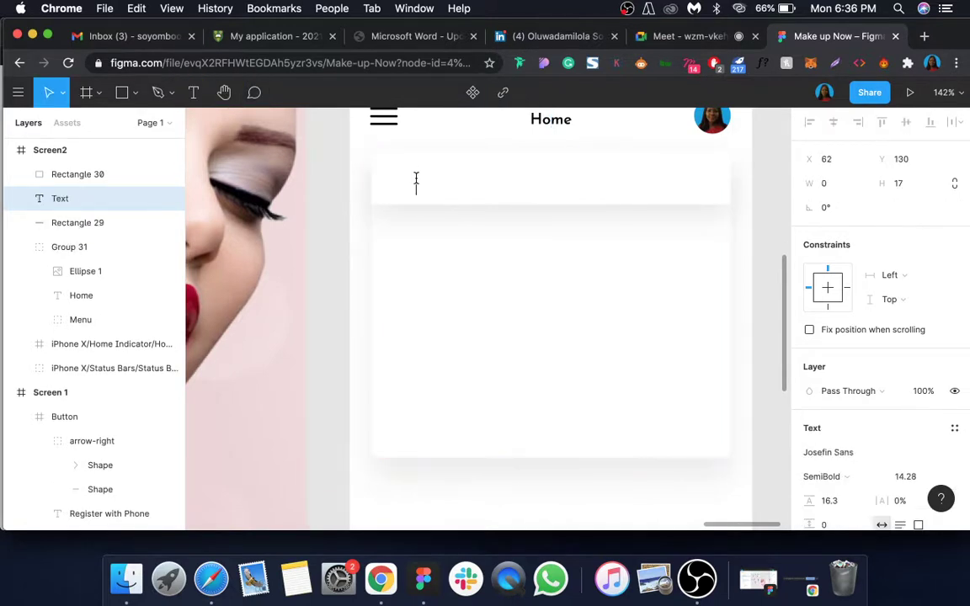
text(Location)
key(Escape)
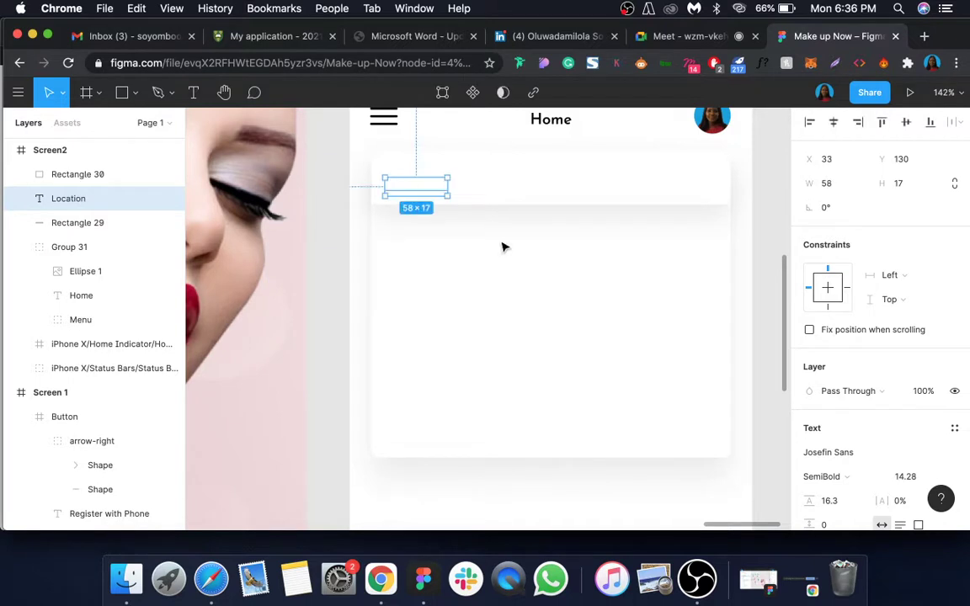
- Bring the new text layer in front of the 50-high rectangle and change its wording to "Location?"
scroll(875, 379, down, 4)
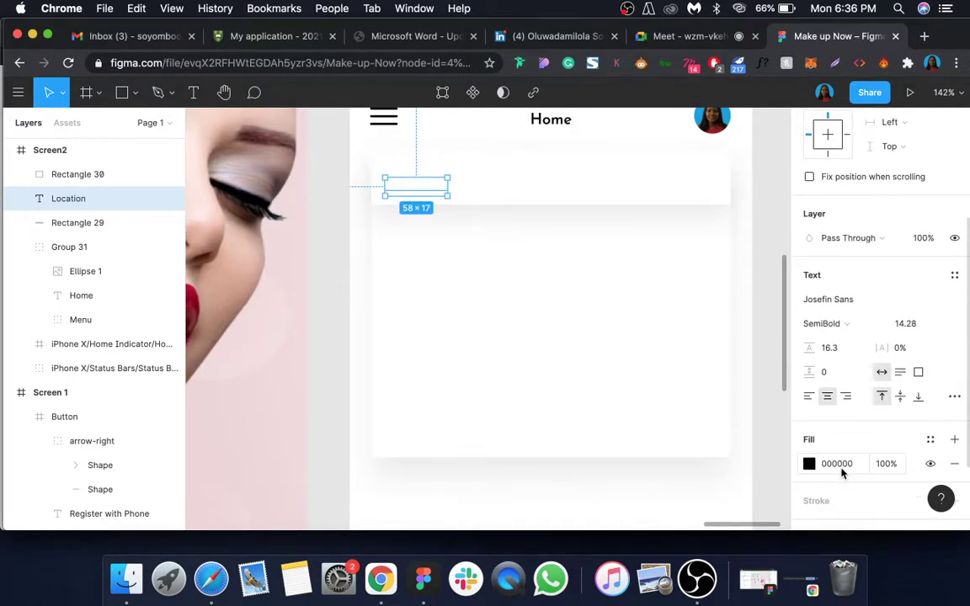
drag(112, 197, 103, 165)
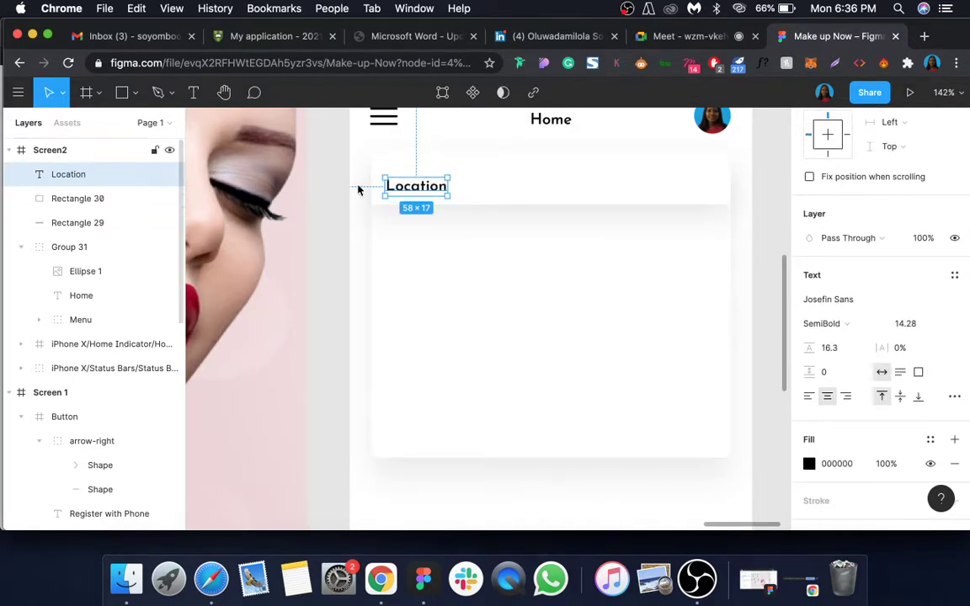
double_click(446, 187)
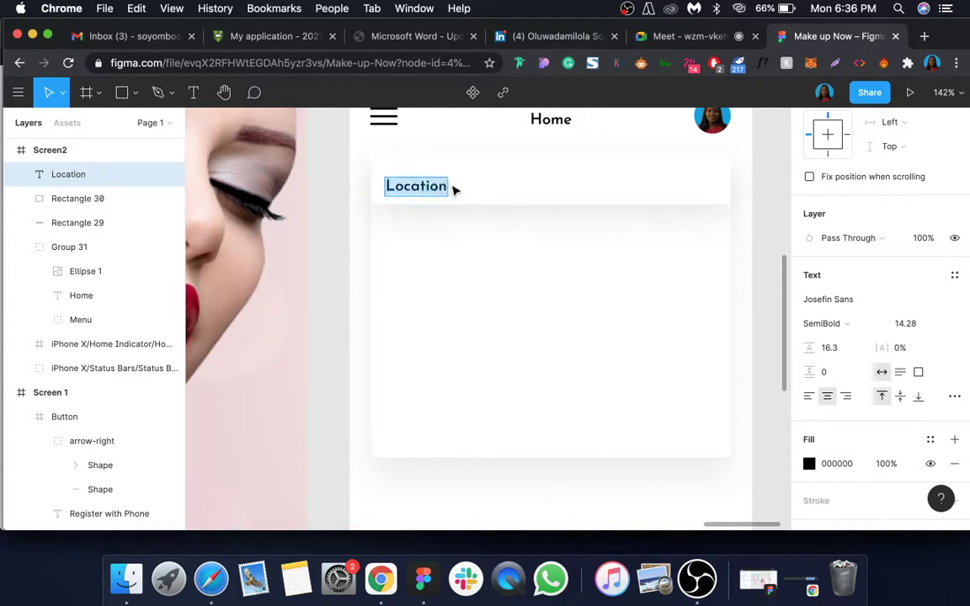
click(447, 186)
text(?)
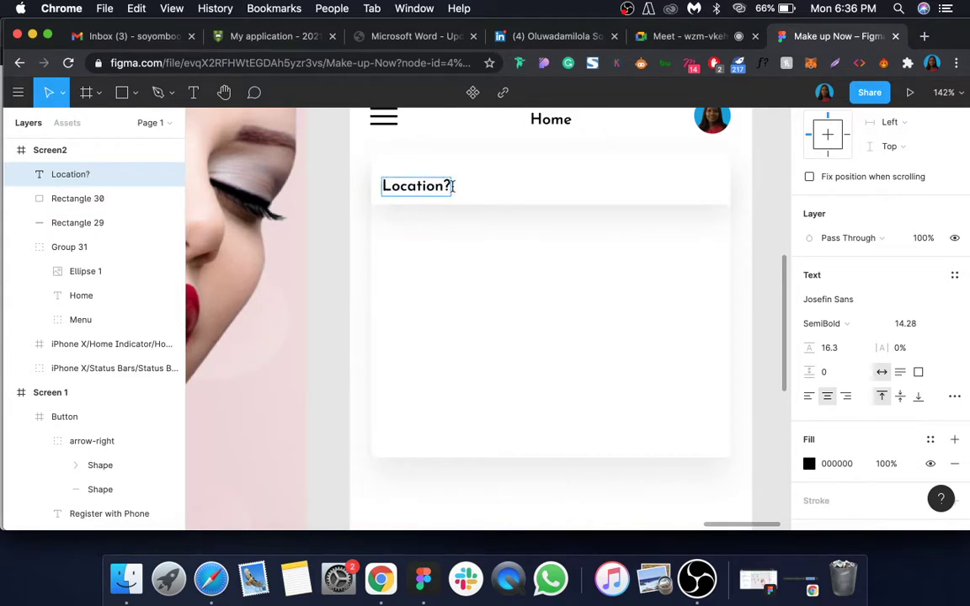
key(Escape)
- Set the "Location?" text to Regular weight with a font size of 12
click(857, 325)
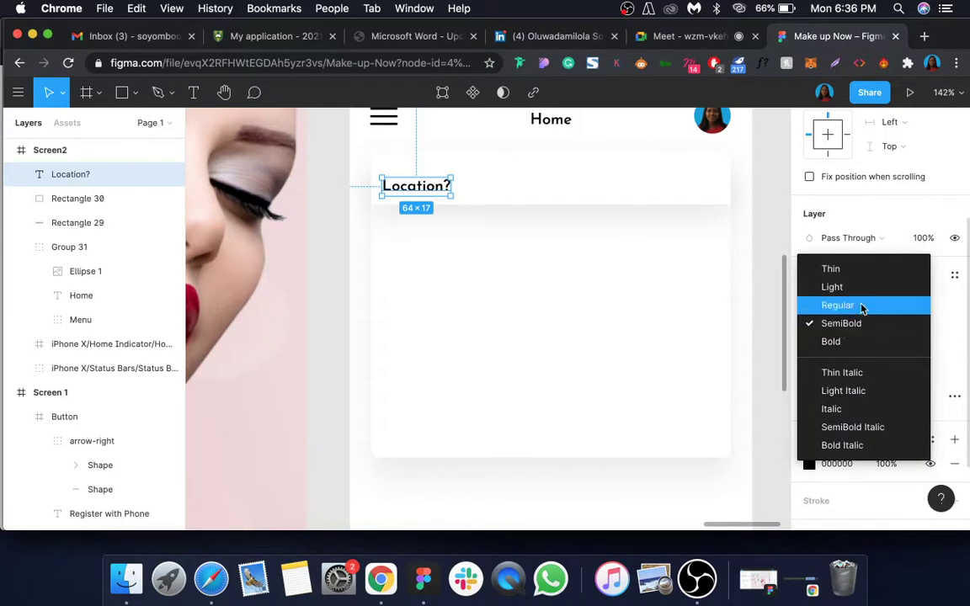
click(862, 305)
click(911, 323)
text(10)
key(Return)
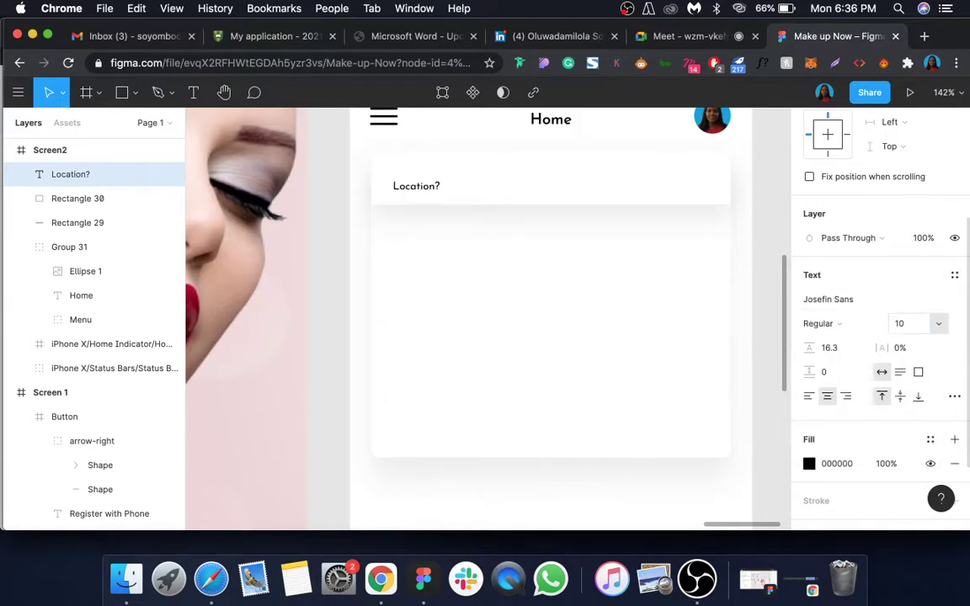
click(895, 323)
text(12)
key(Return)
- Shift "Location?" right to X 62 and centre it vertically on the 50-high rectangle
drag(398, 193, 426, 193)
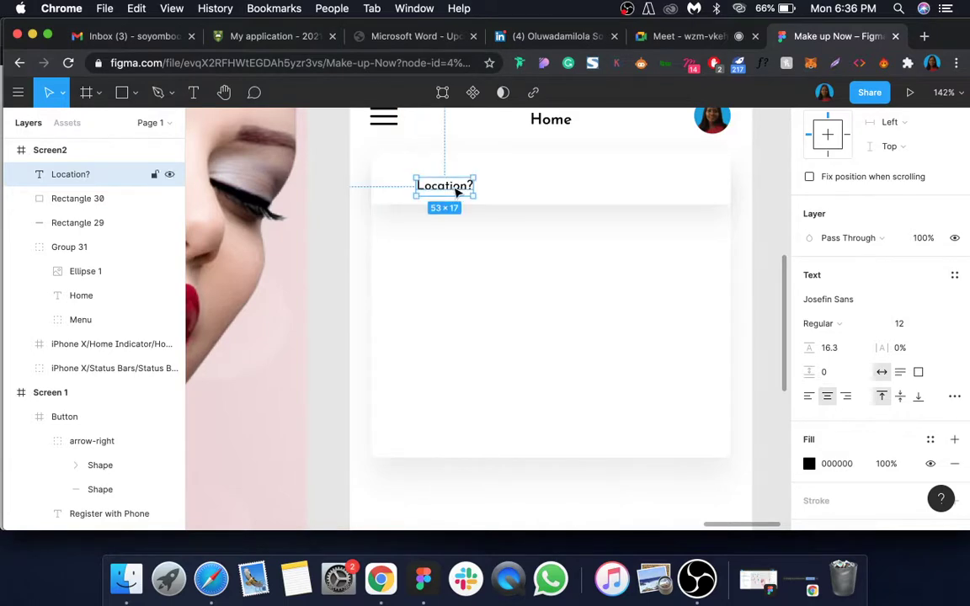
shift+click(515, 189)
scroll(941, 164, up, 5)
click(906, 150)
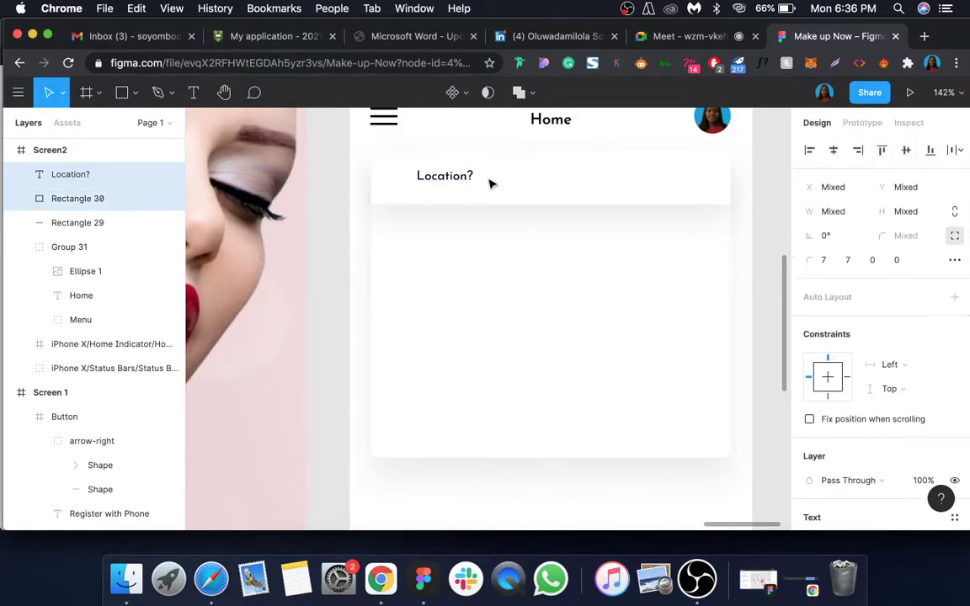
- Copy the search icon from the Asset frame and paste it into Screen2
click(459, 179)
scroll(459, 181, left, 3)
scroll(458, 182, down, 5)
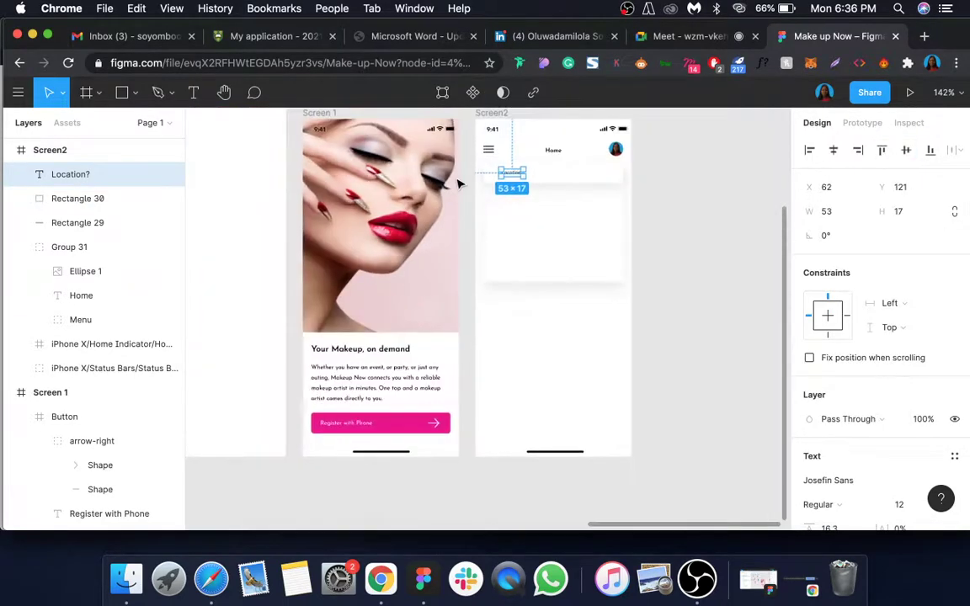
scroll(390, 390, left, 4)
scroll(196, 341, left, 6)
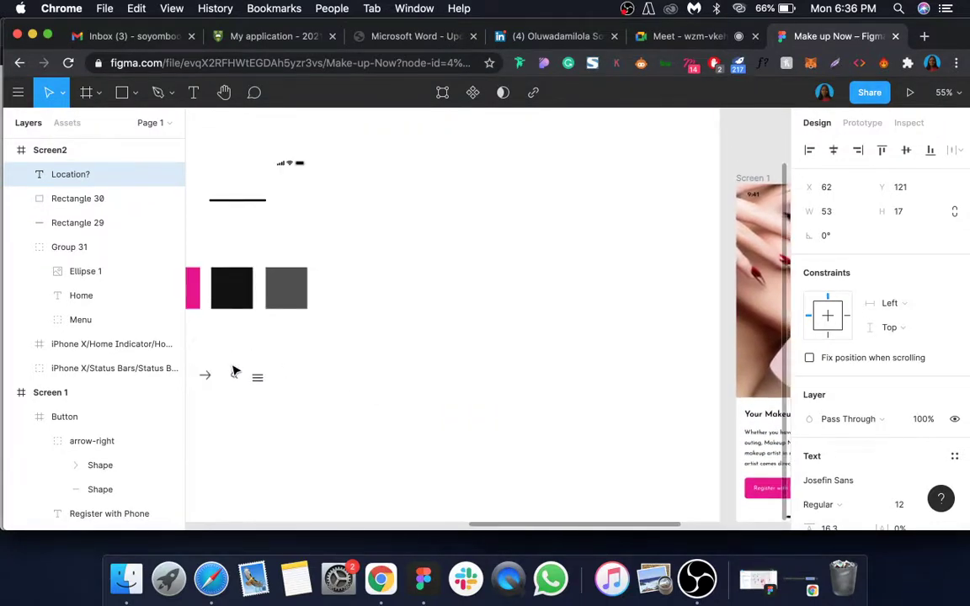
scroll(234, 373, left, 1)
click(299, 367)
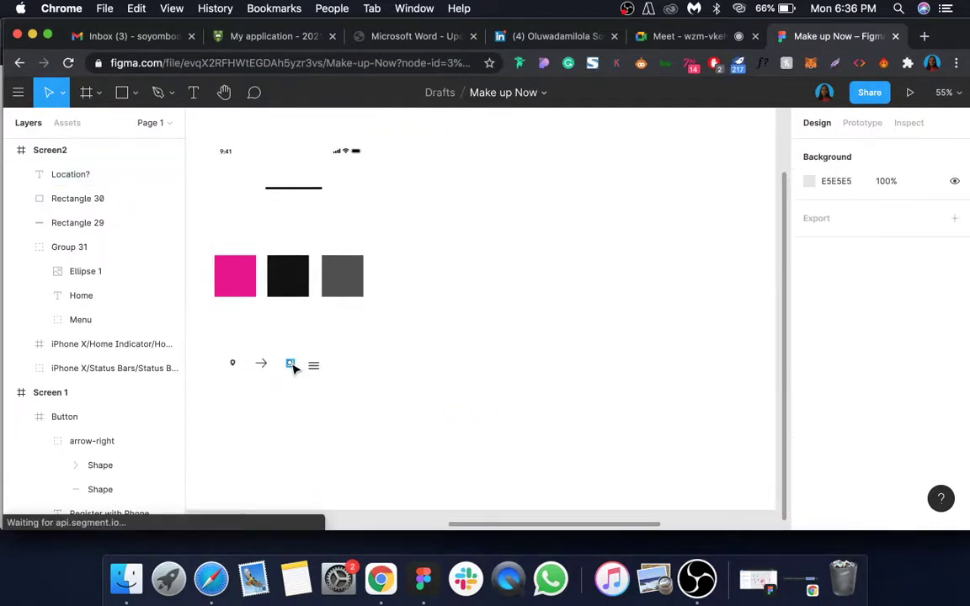
click(290, 365)
scroll(455, 347, right, 5)
scroll(688, 292, up, 5)
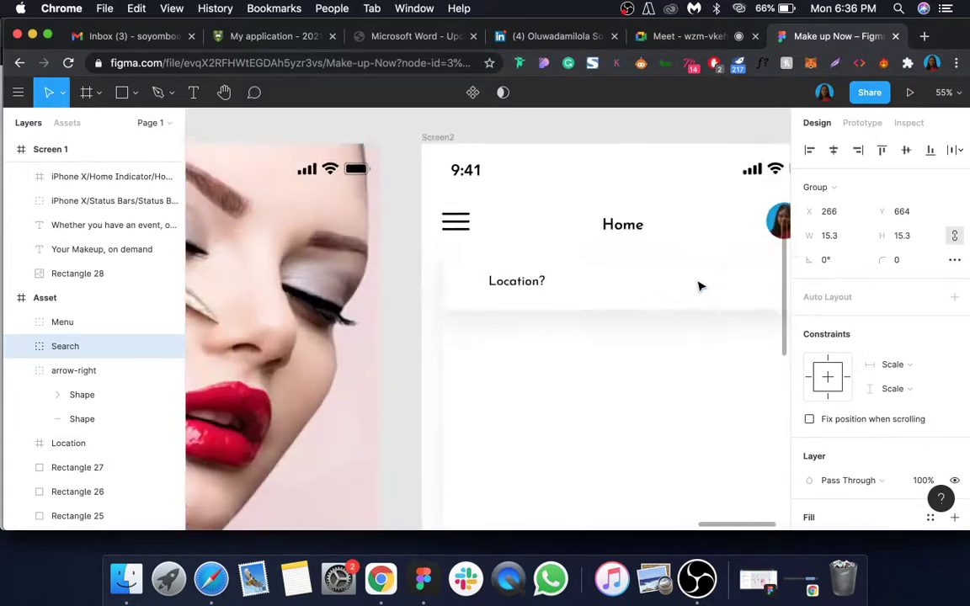
click(465, 309)
scroll(464, 310, up, 3)
key(super+v)
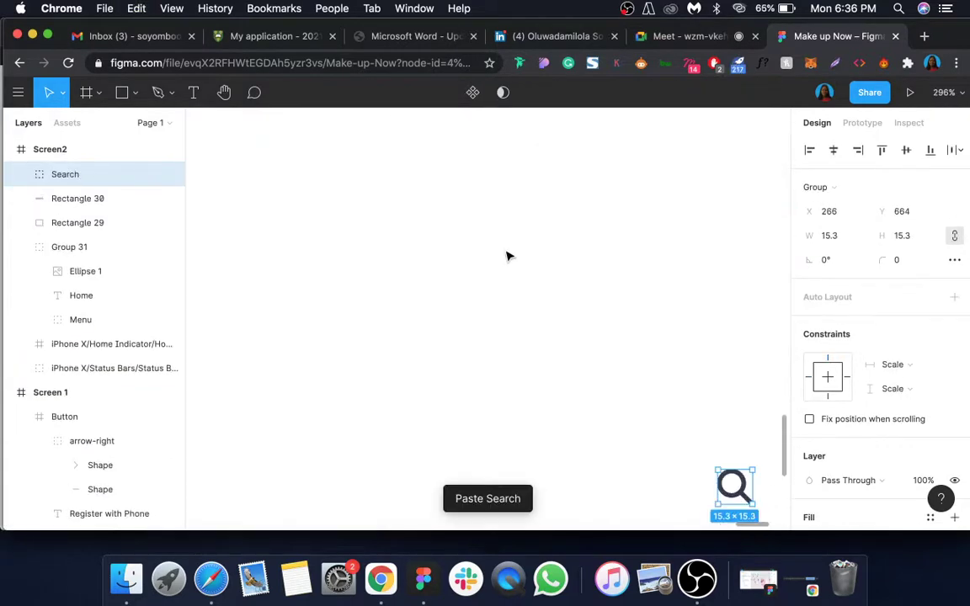
- Place the search icon at the left end of the 50-high rectangle and move "Location?" to X 80, Y 124 beside it
scroll(581, 338, down, 8)
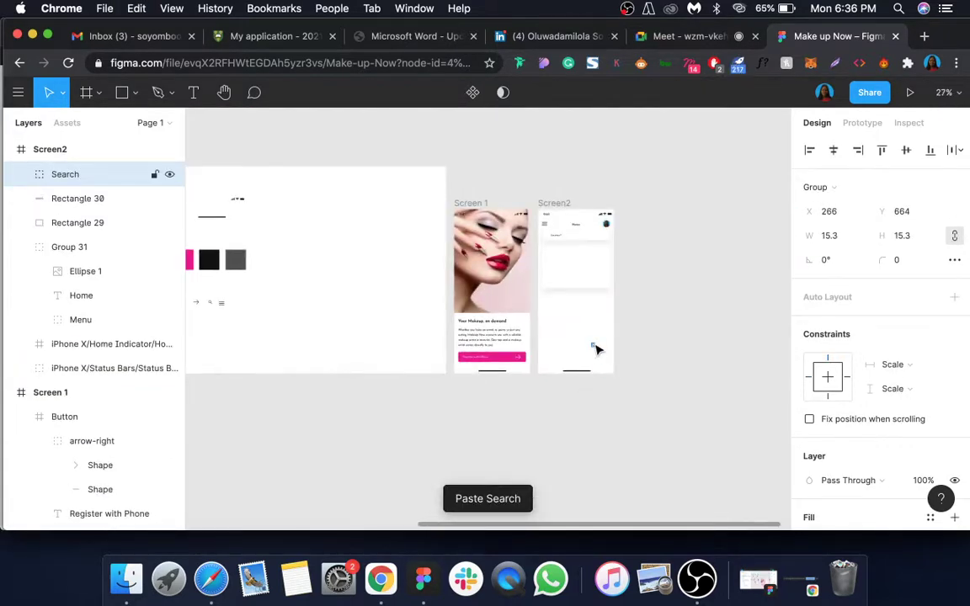
drag(595, 347, 522, 230)
scroll(552, 243, up, 8)
click(573, 229)
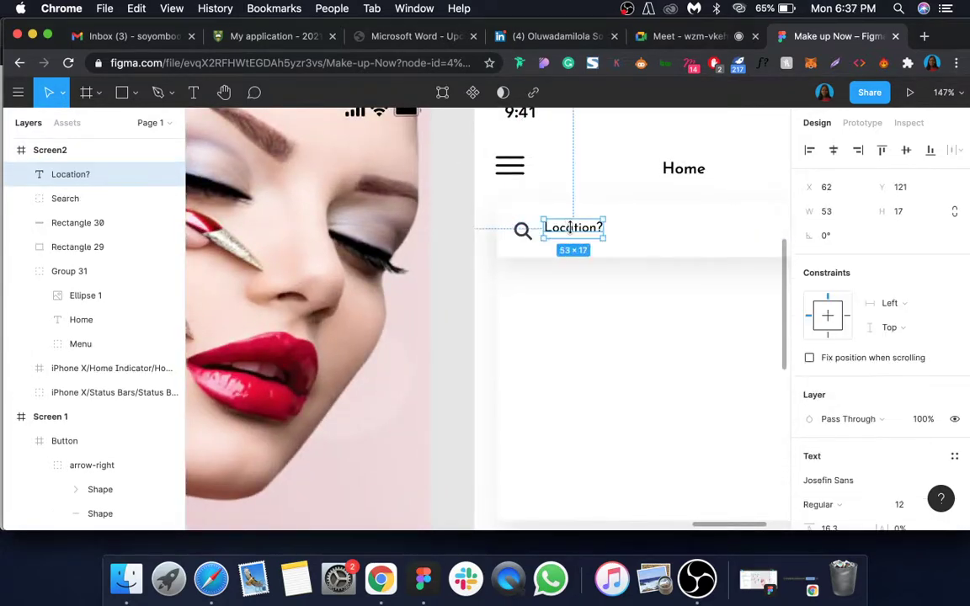
drag(587, 238, 607, 242)
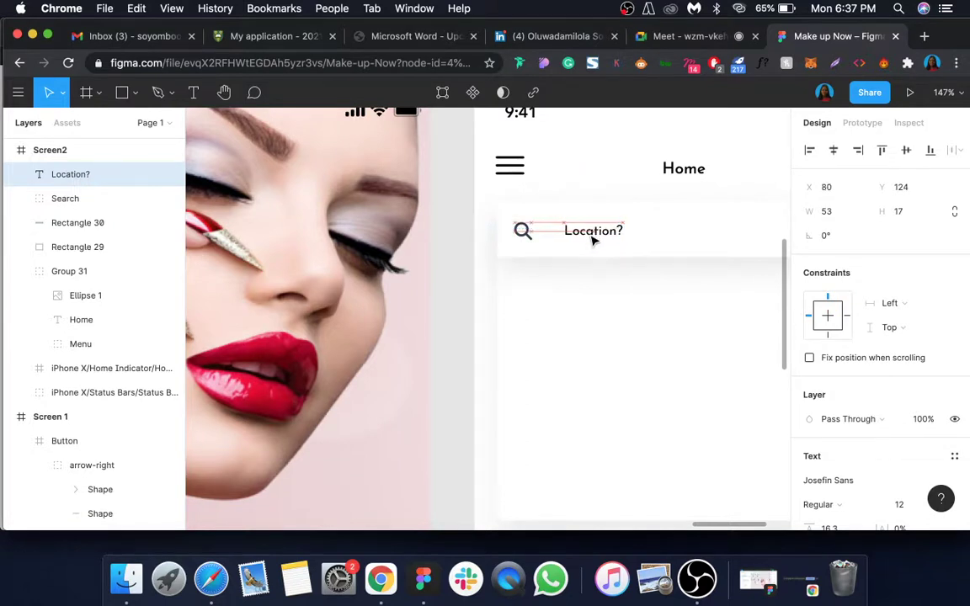
- Resize the search icon on Screen2 to 15 × 15
click(522, 233)
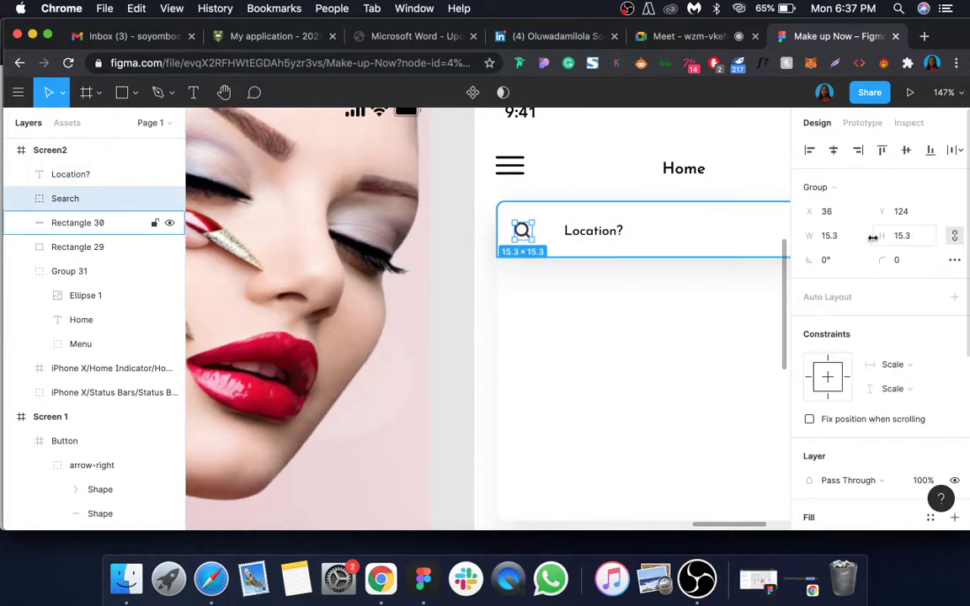
click(905, 236)
text(15)
key(Return)
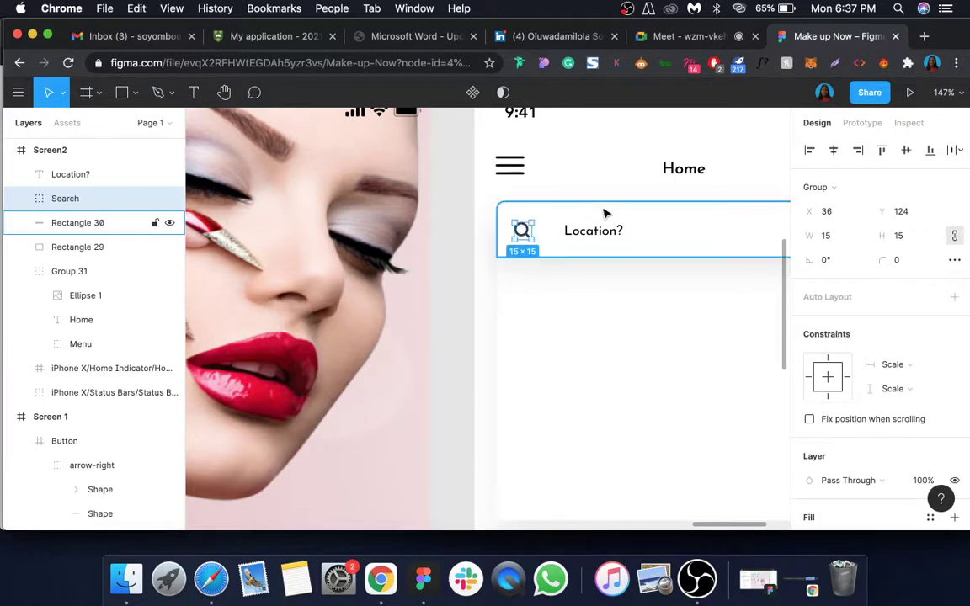
- Change the fill colour of the "Location?" text to 4F4F4F
click(581, 231)
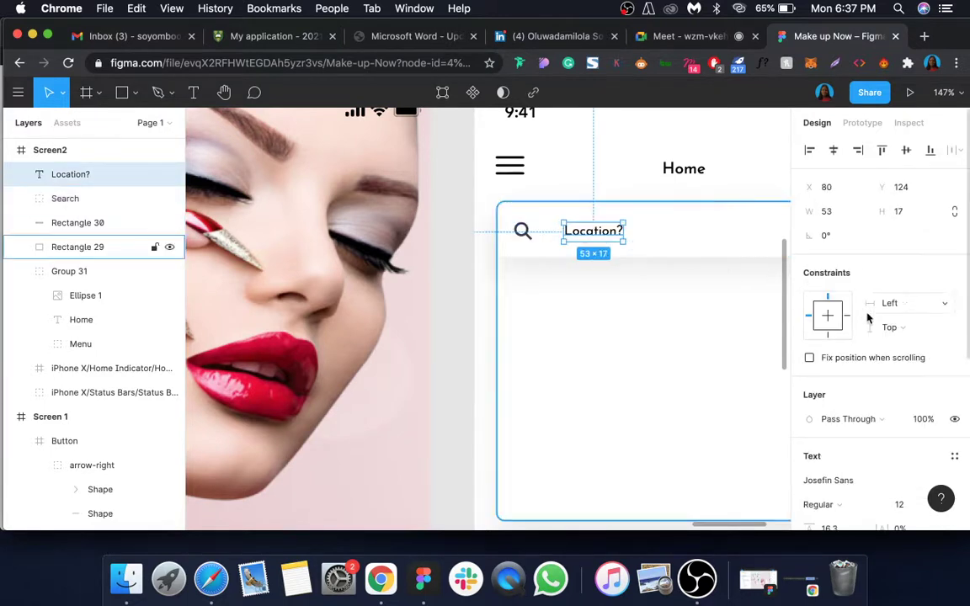
scroll(865, 337, down, 7)
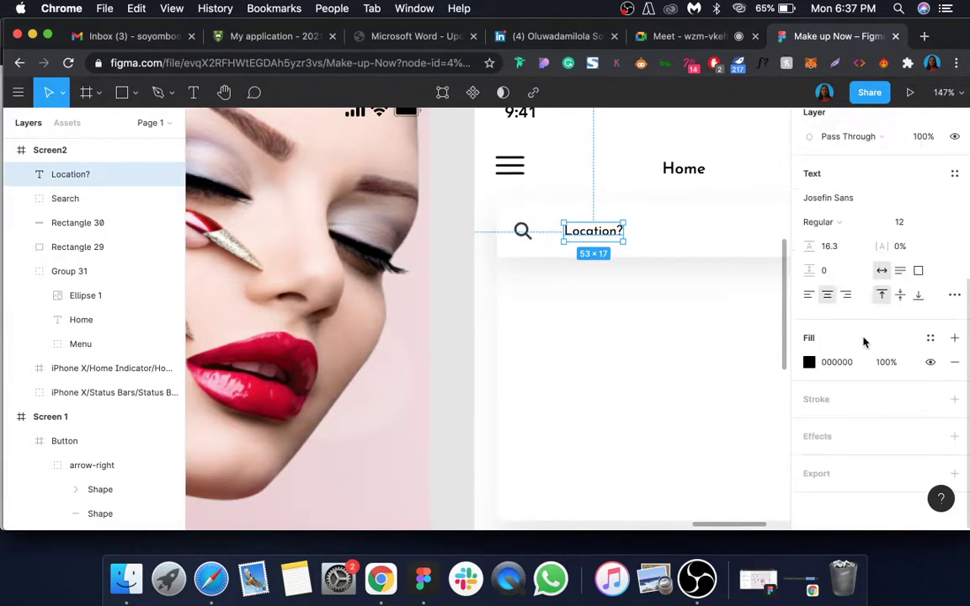
click(838, 362)
text(4F4F4F)
key(Return)
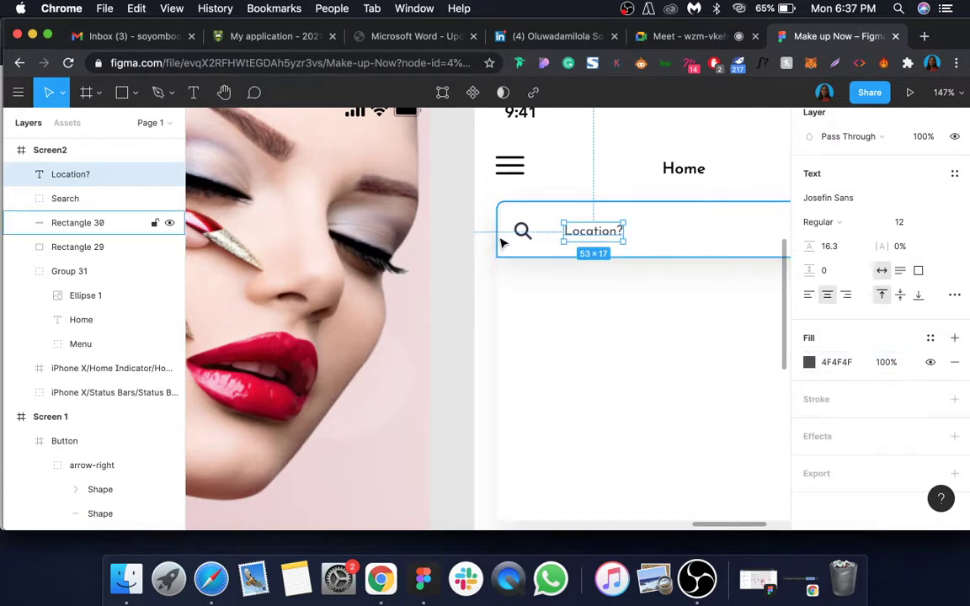
- Set the fill of Screen 1's "Your Makeup, on demand" heading and the paragraph below it to 111111
key(shift+1)
click(407, 389)
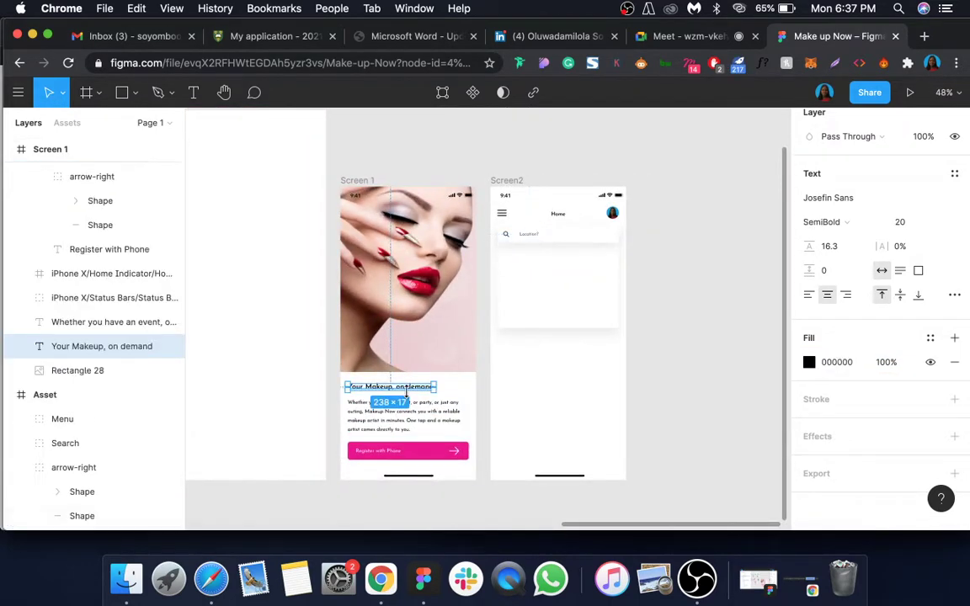
shift+click(405, 416)
click(836, 363)
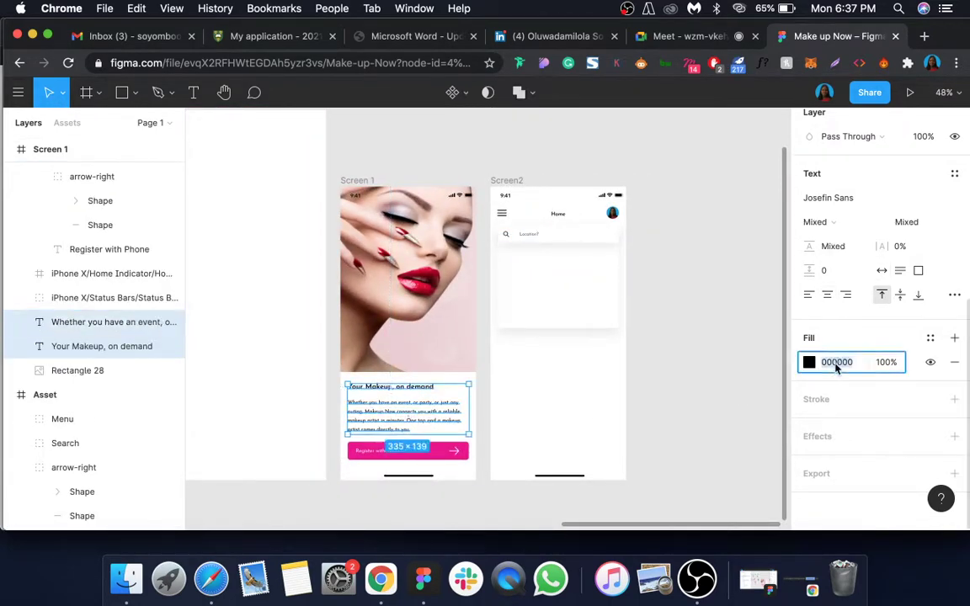
text(111111)
key(Return)
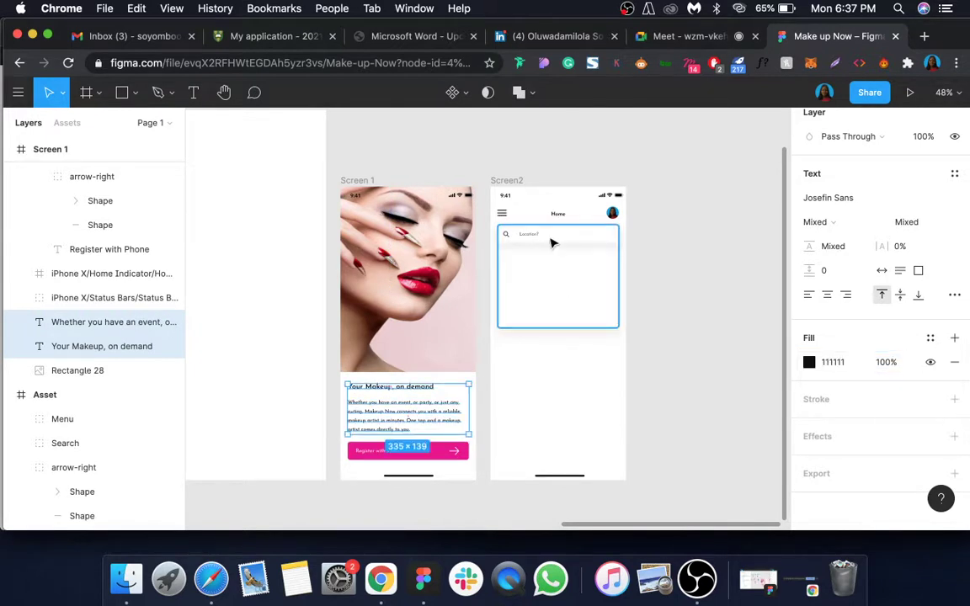
- Set the fill of the "Home" title on Screen2 to 111111
click(559, 214)
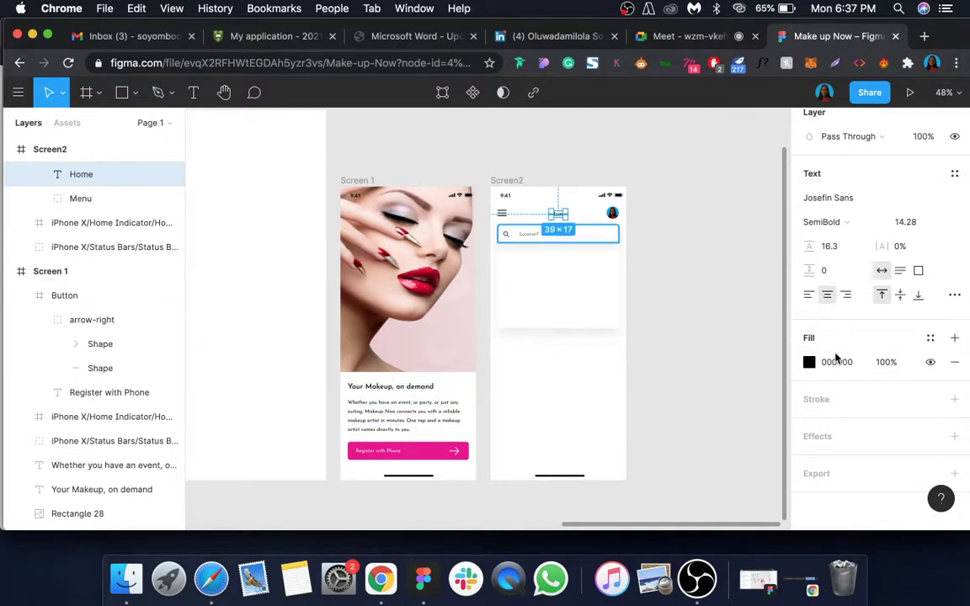
click(840, 368)
text(111111)
key(Return)
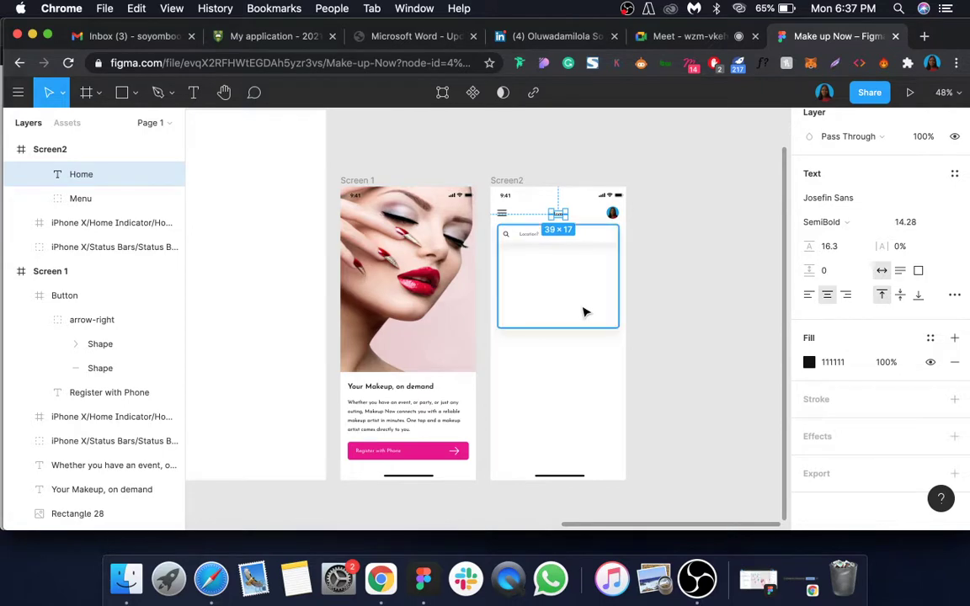
- Select the whole Location pin icon in the Asset frame, including both of its ovals, for reuse on Screen2
scroll(539, 284, up, 3)
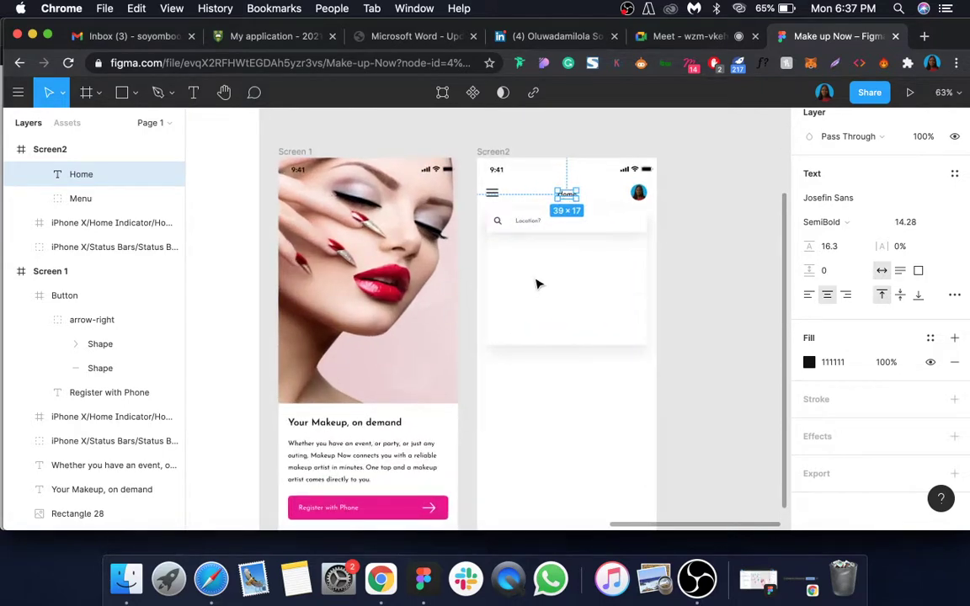
scroll(538, 284, up, 3)
scroll(539, 284, down, 5)
scroll(539, 284, up, 2)
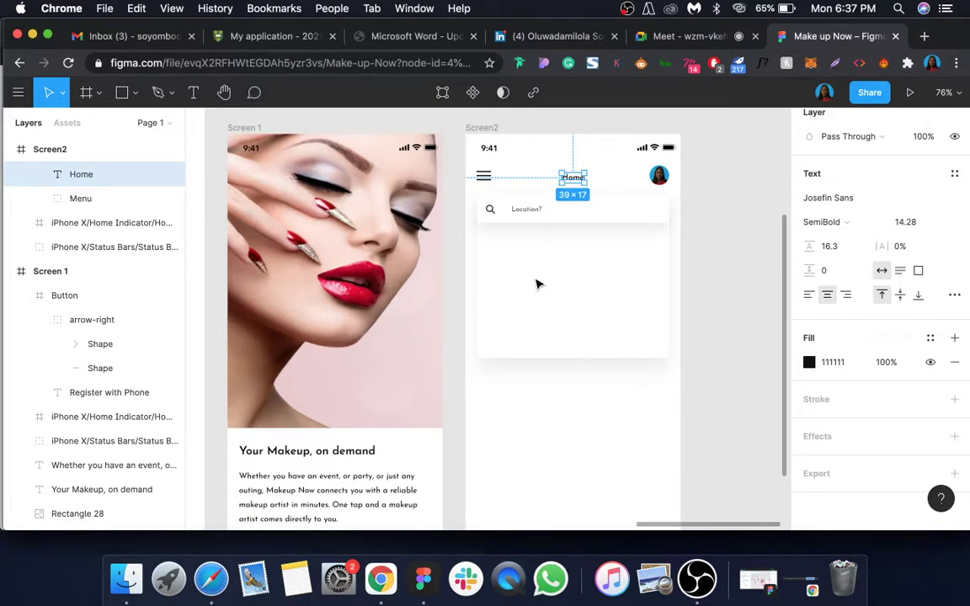
click(578, 323)
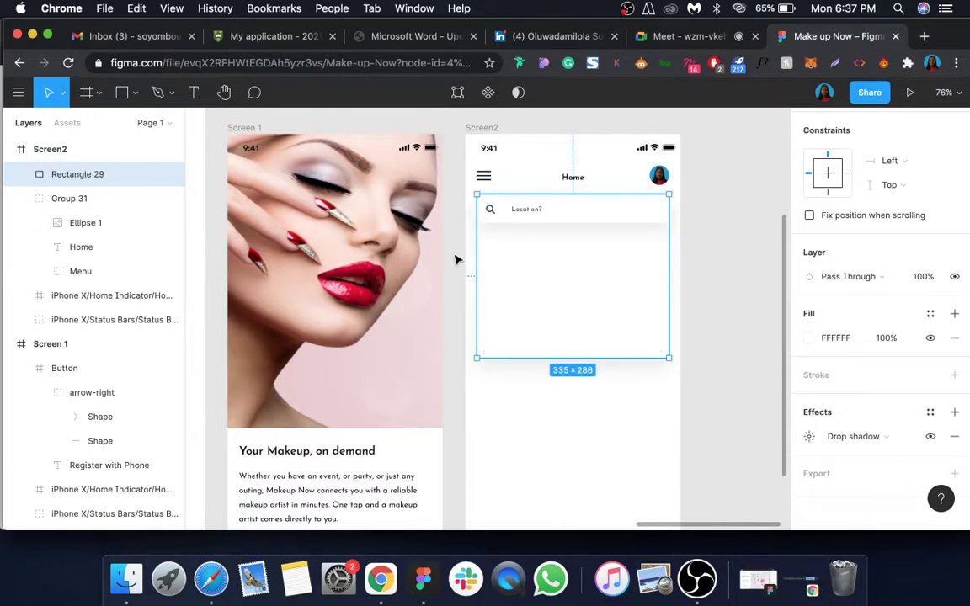
scroll(469, 276, down, 3)
scroll(470, 276, left, 10)
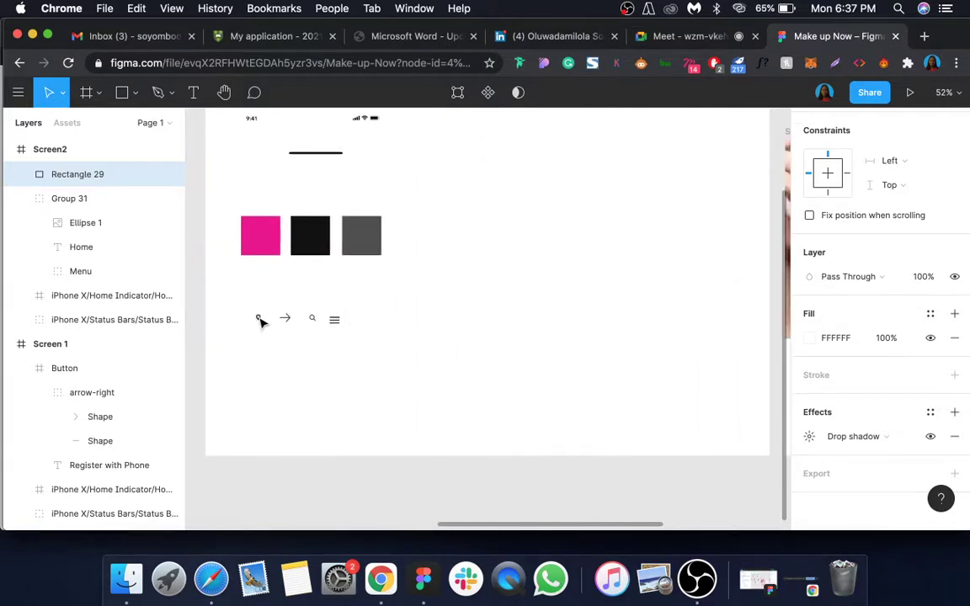
click(261, 322)
click(261, 322)
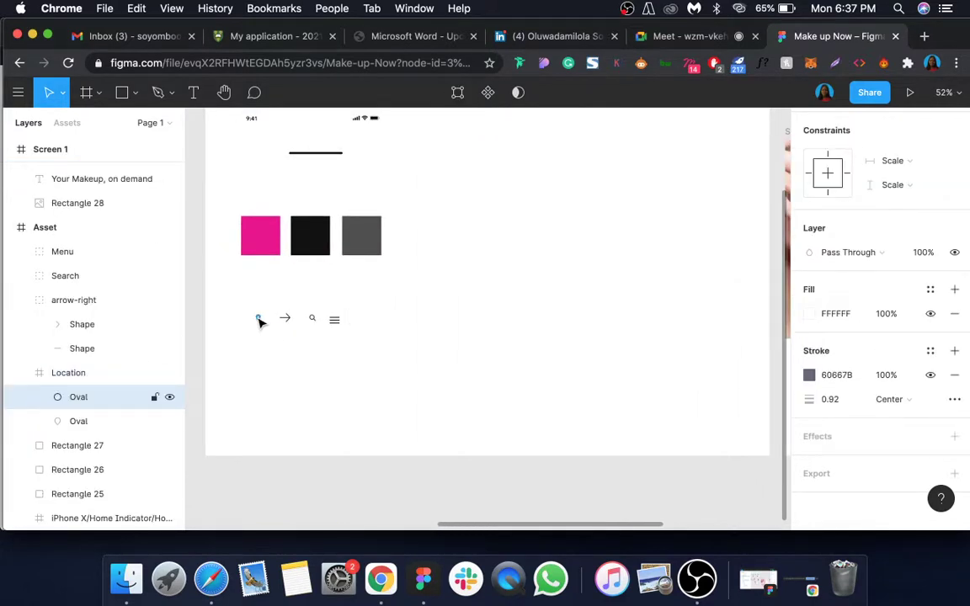
click(115, 377)
scroll(404, 370, right, 1)
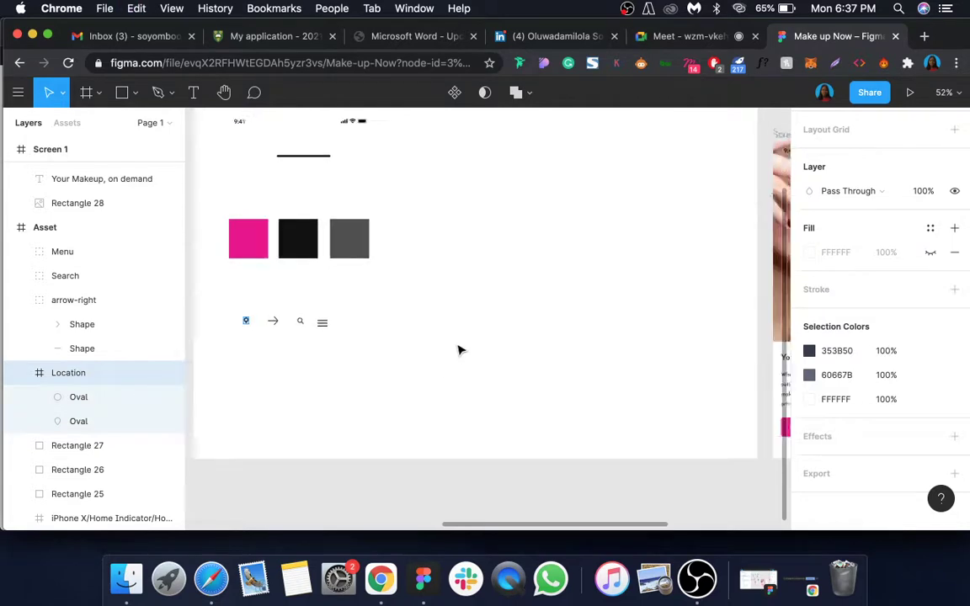
scroll(459, 350, right, 5)
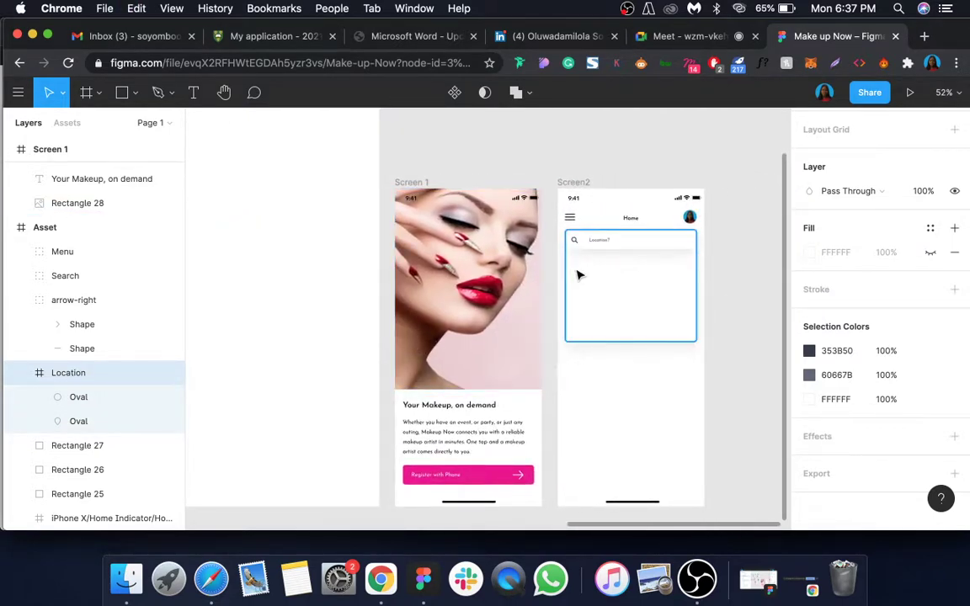
- Paste the copied location pin icon into Screen2 and place it below the search icon in the white card
scroll(578, 276, up, 5)
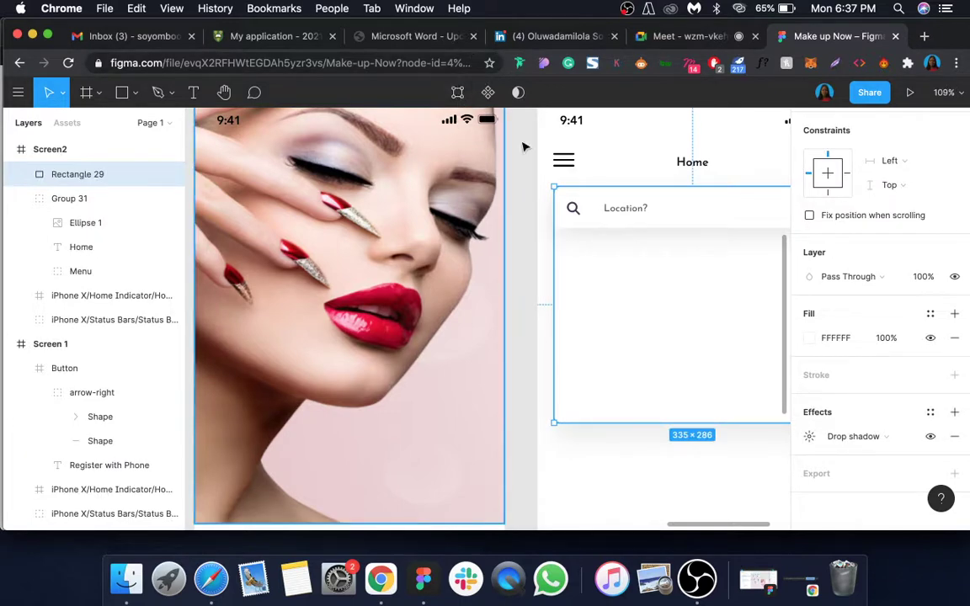
click(462, 92)
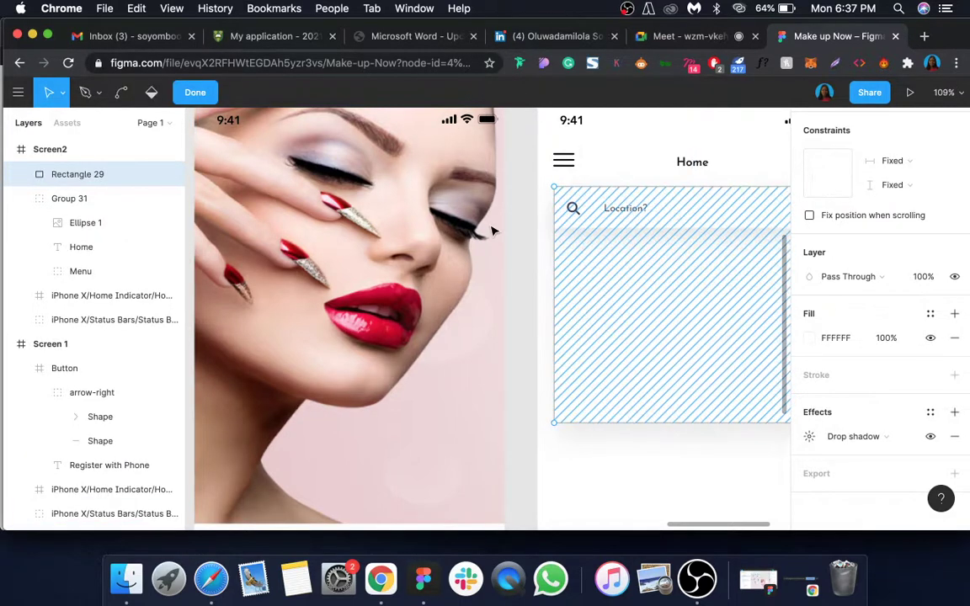
key(Escape)
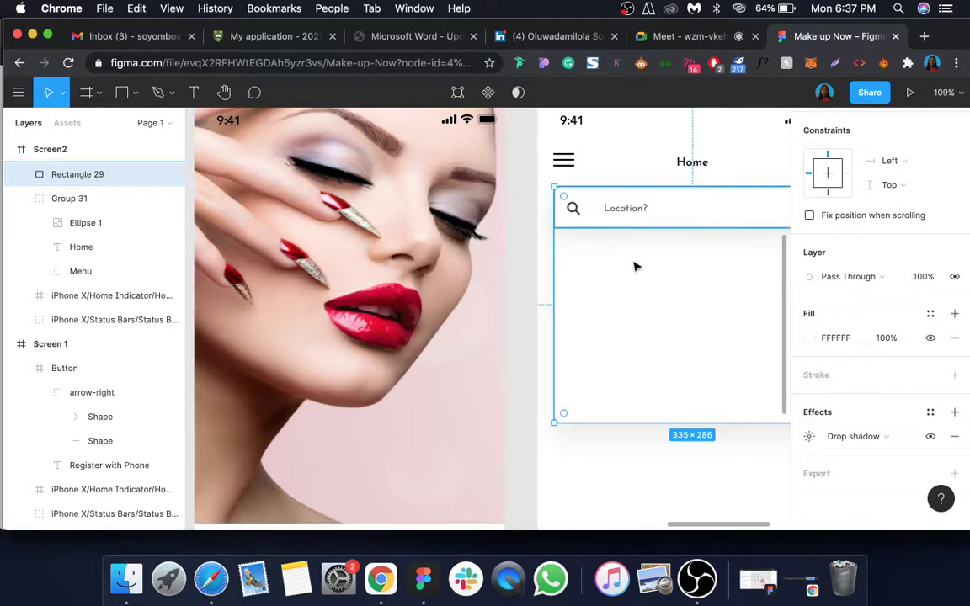
scroll(634, 269, up, 3)
scroll(580, 305, right, 4)
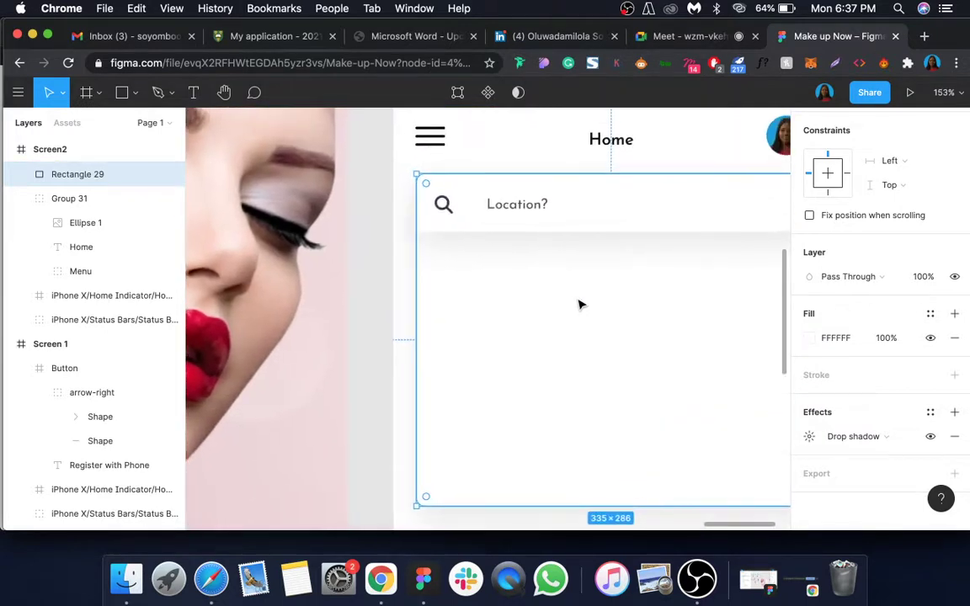
key(super+v)
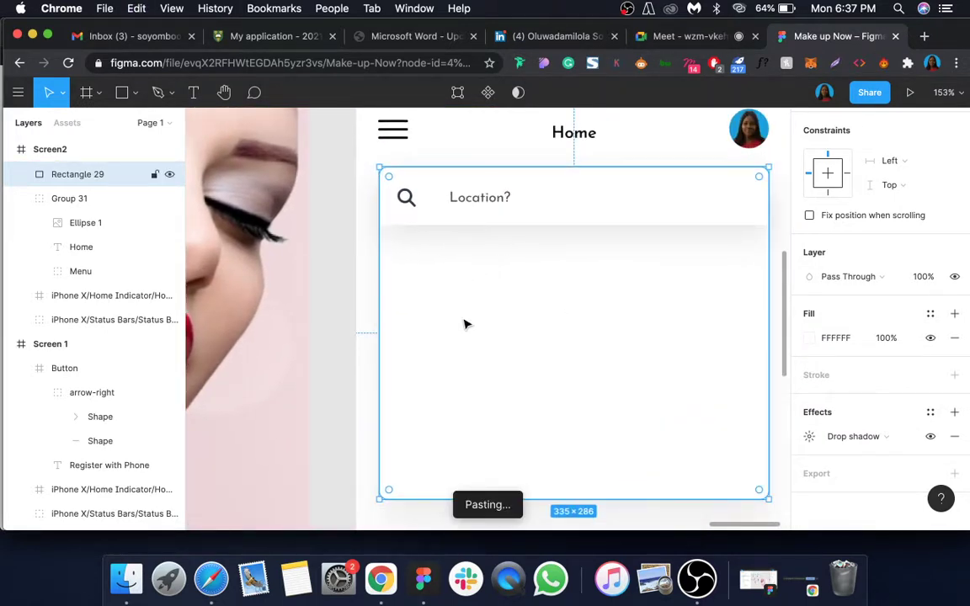
scroll(478, 381, down, 5)
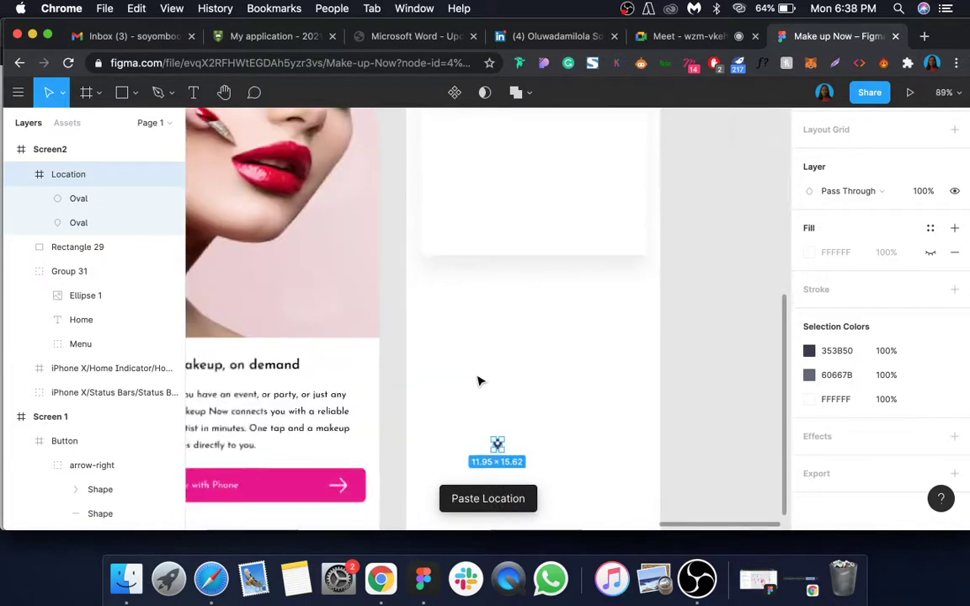
drag(497, 449, 433, 168)
scroll(433, 175, up, 2)
drag(434, 239, 436, 194)
scroll(438, 192, up, 3)
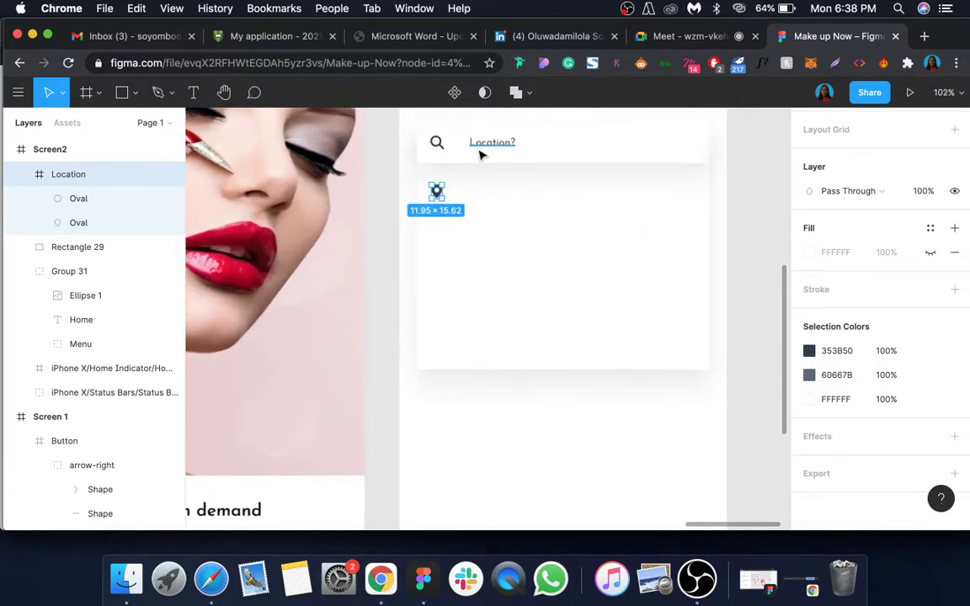
- Copy the "Location?" text, place the copy beside the location pin and set its fill to 111111
click(484, 149)
click(437, 193)
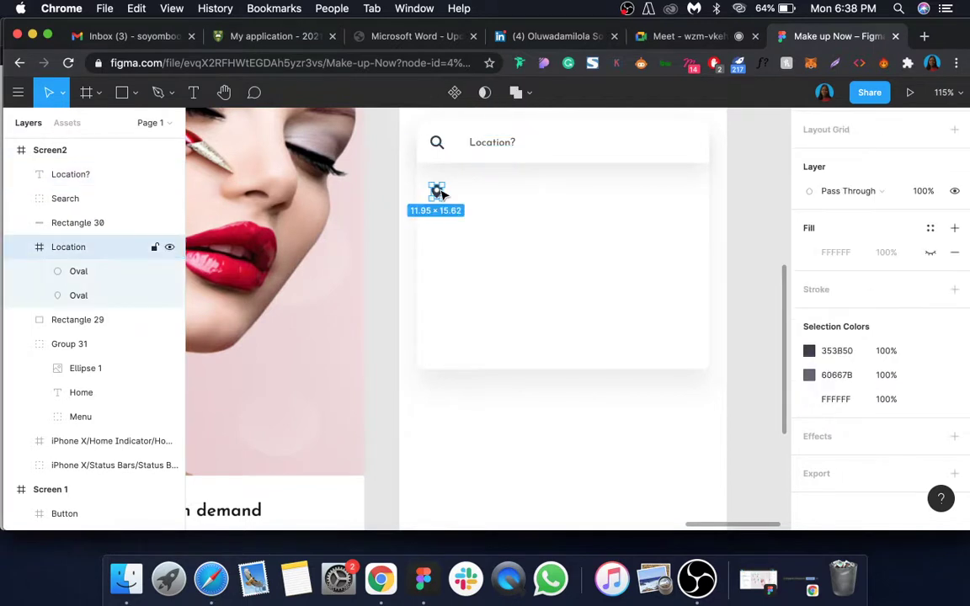
key(ctrl+v)
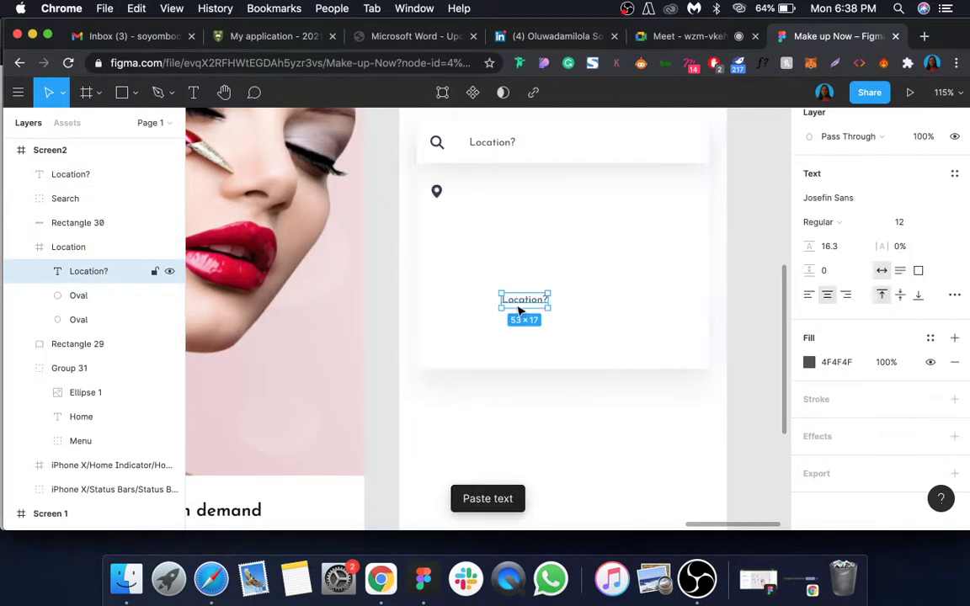
drag(520, 311, 480, 202)
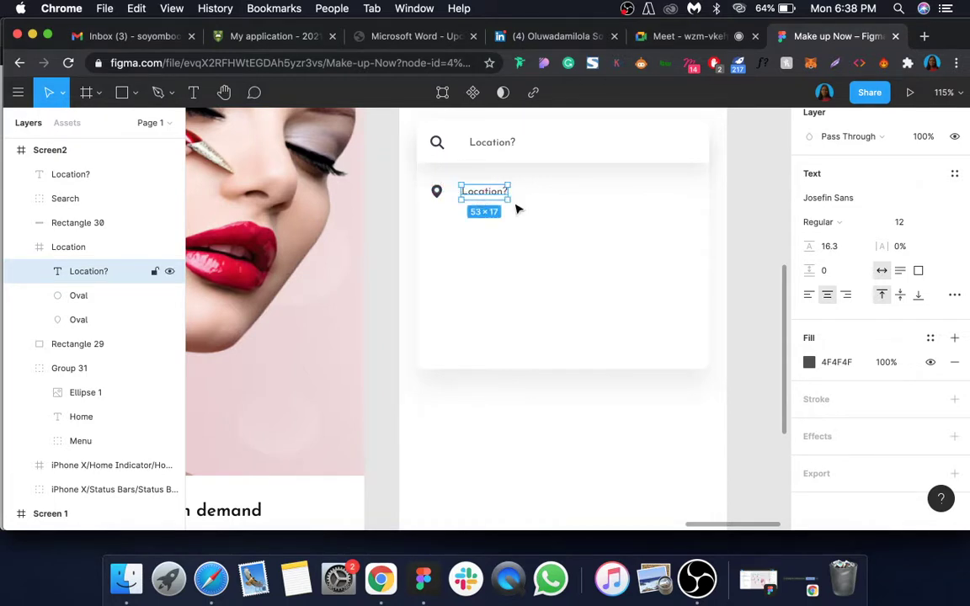
click(847, 361)
text(1)
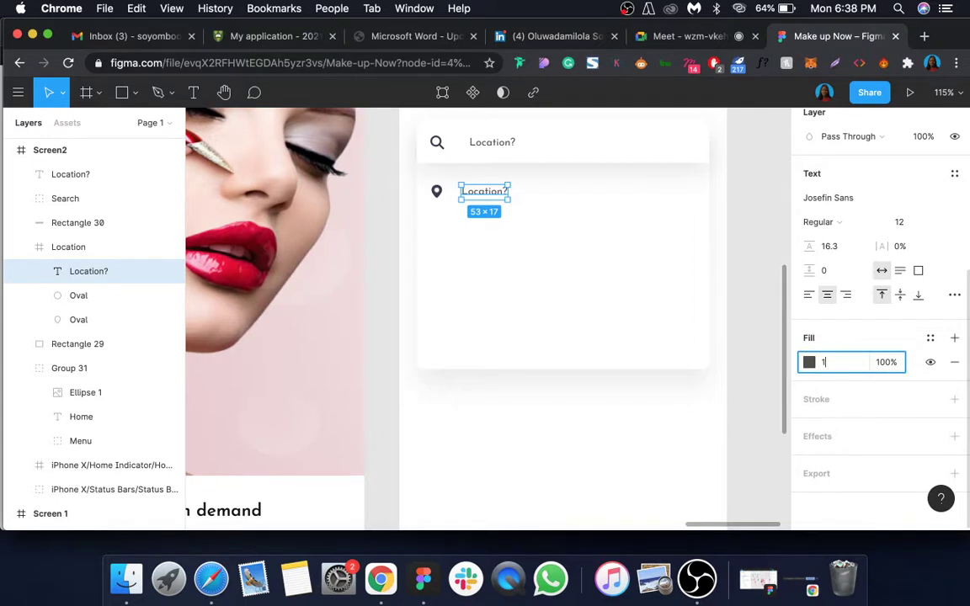
key(Return)
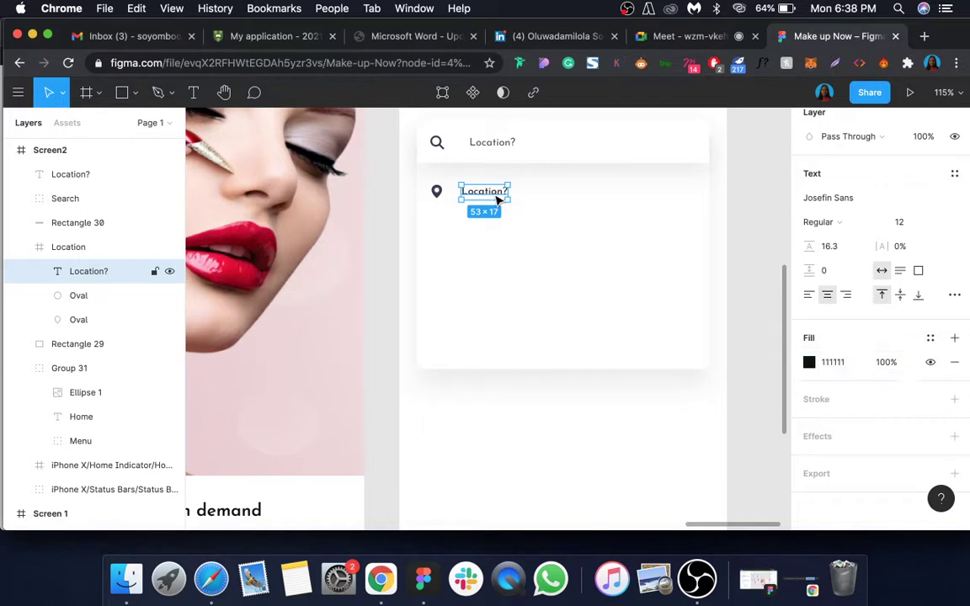
- Change the text beside the pin to "AB's Touch, Abeokuta" and shift it clear of the icon
double_click(494, 192)
text(A)
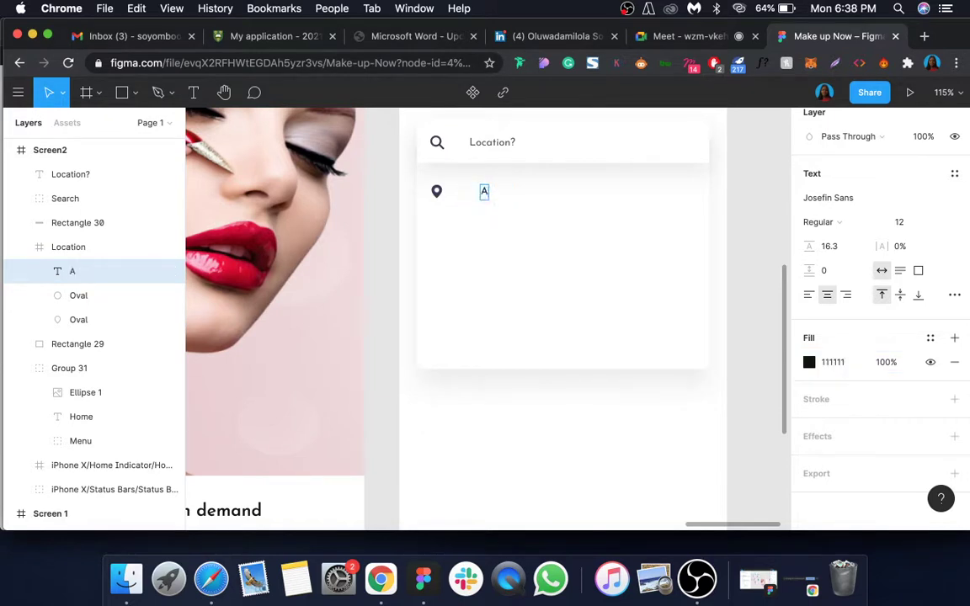
text(B's Touc)
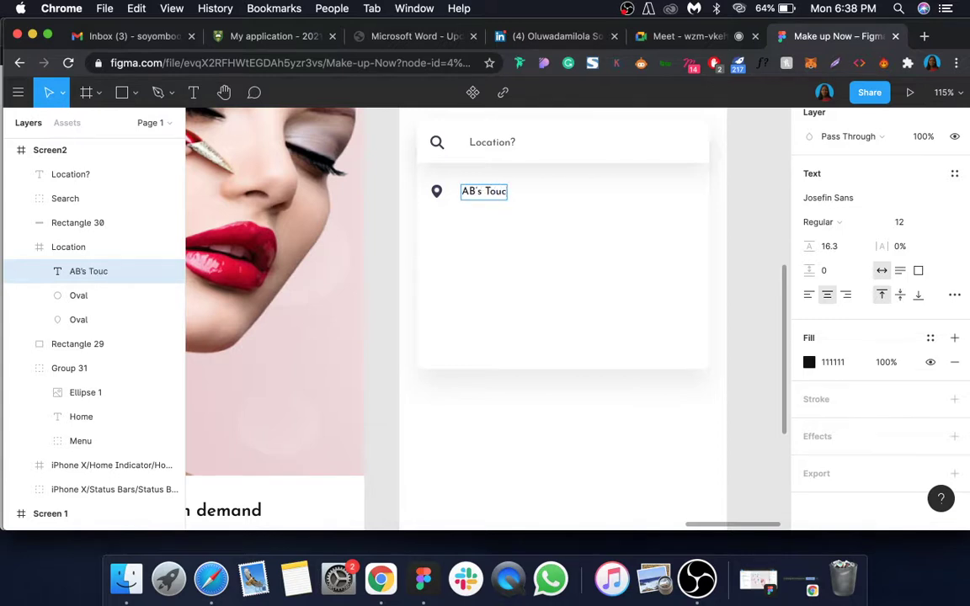
text(h, Ab)
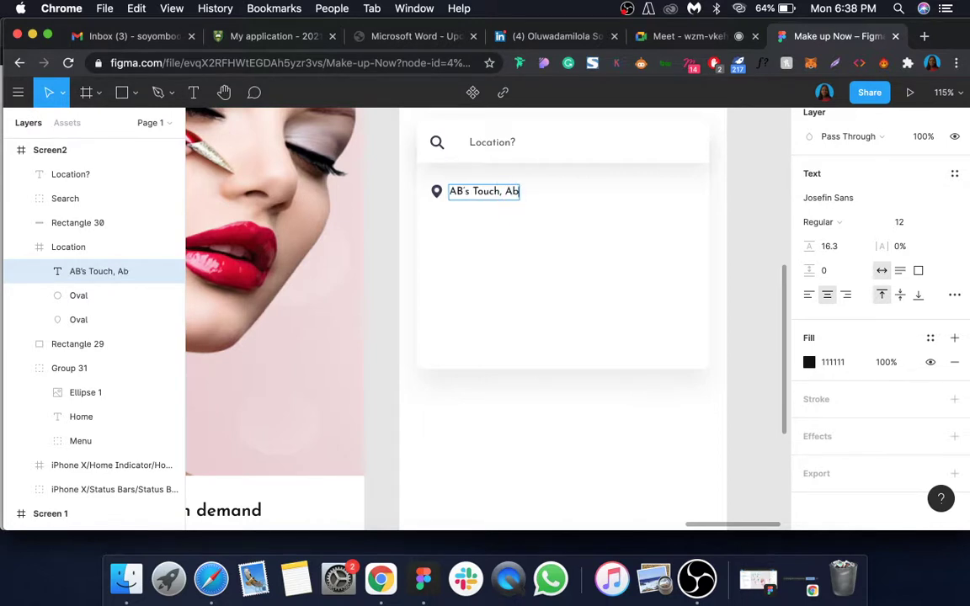
text(eokuta)
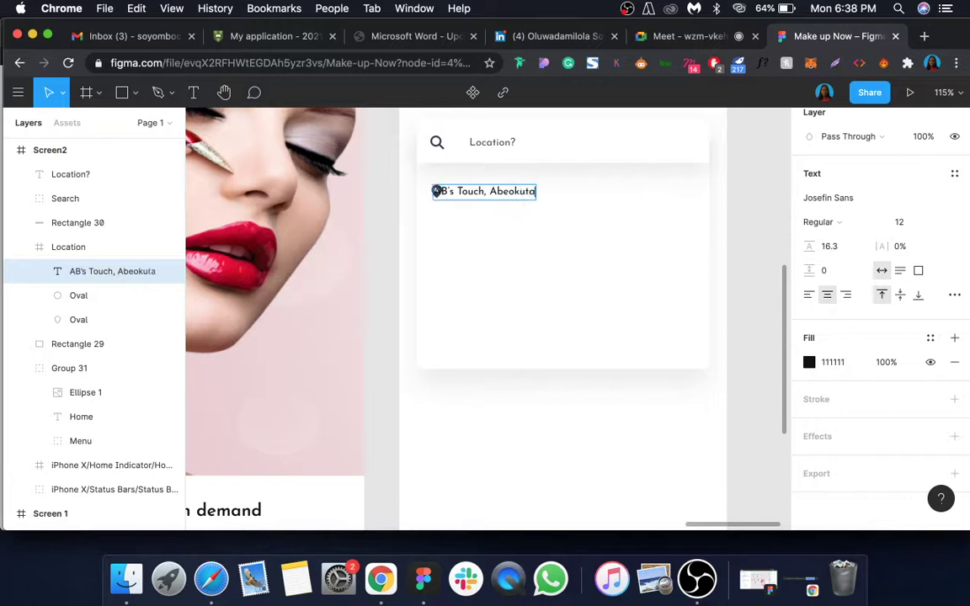
key(Escape)
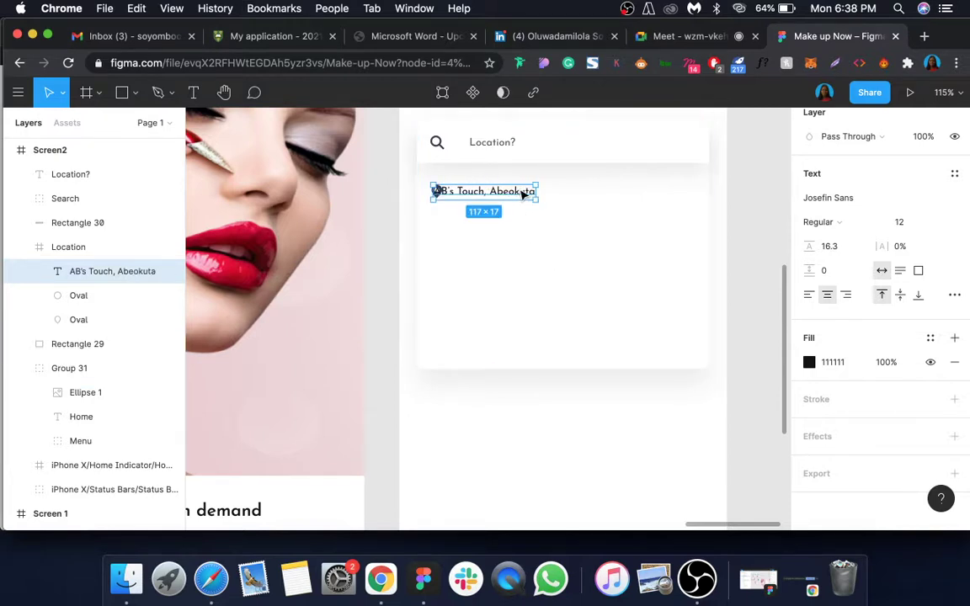
drag(515, 195, 544, 210)
- Duplicate the "AB's Touch, Abeokuta" line directly below, replace the copy's text with the shop's address and left-align it with the name
key(super+d)
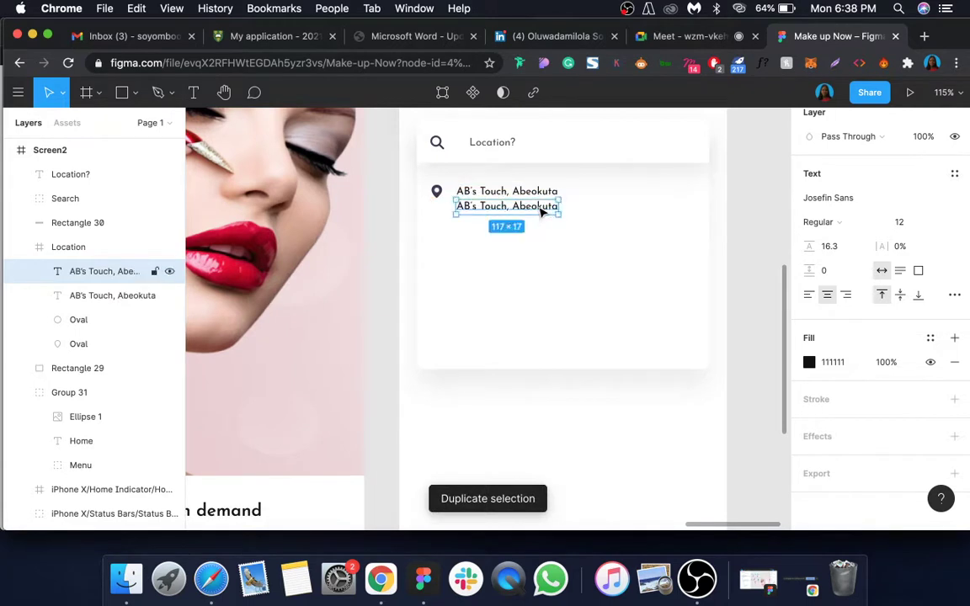
double_click(538, 206)
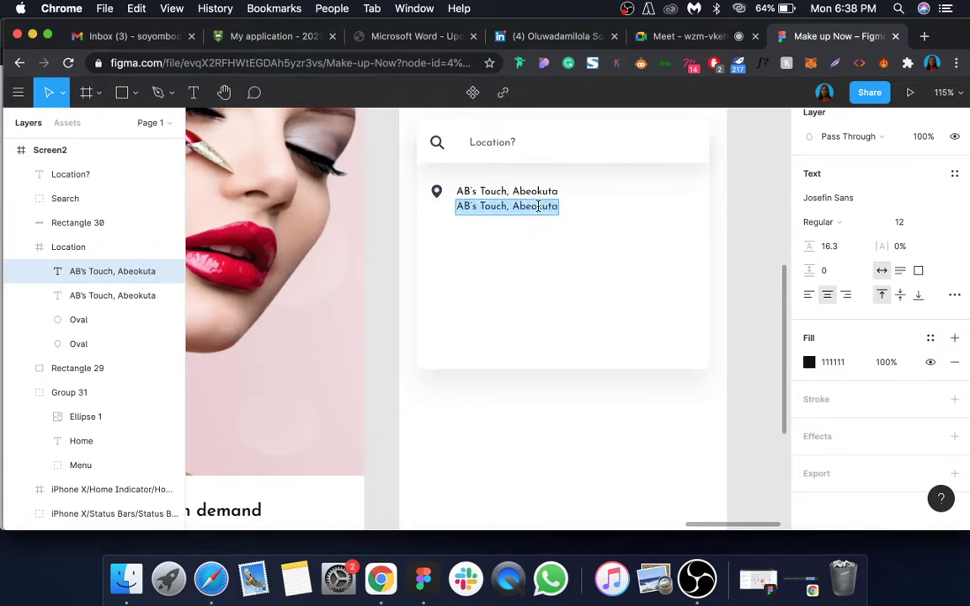
text(Ok)
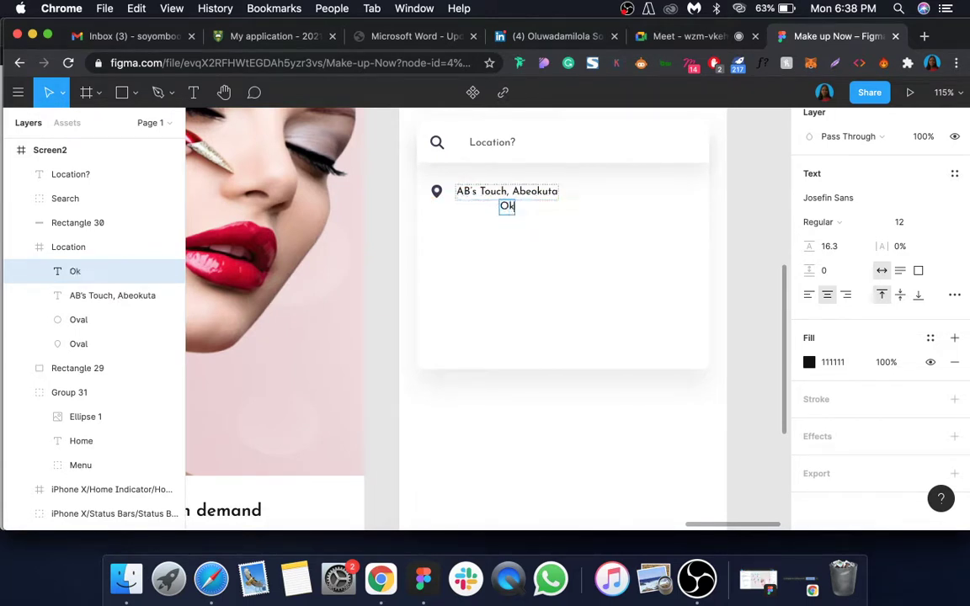
text(e Ibukun)
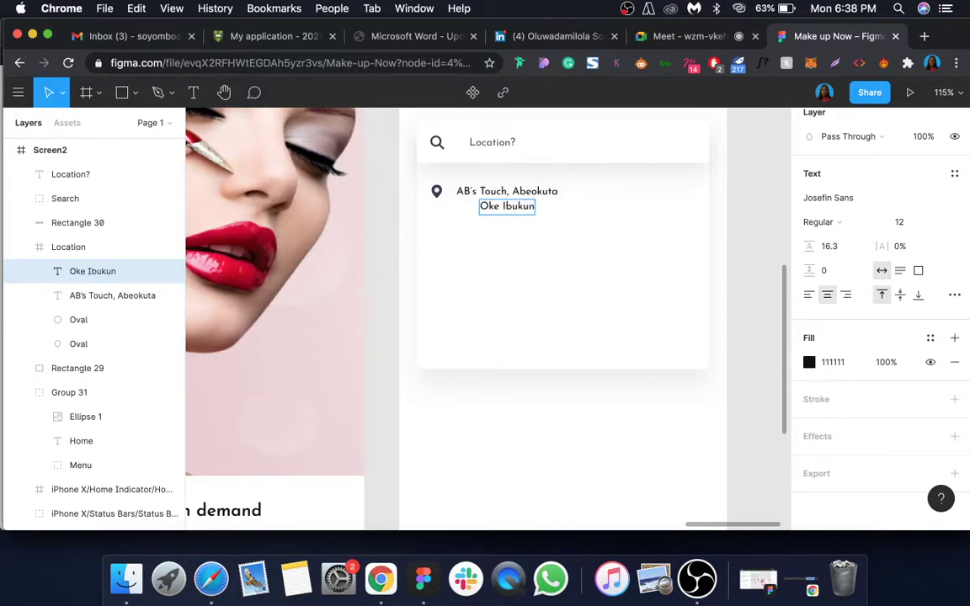
text(, AB=)
key(BackSpace)
key(BackSpace)
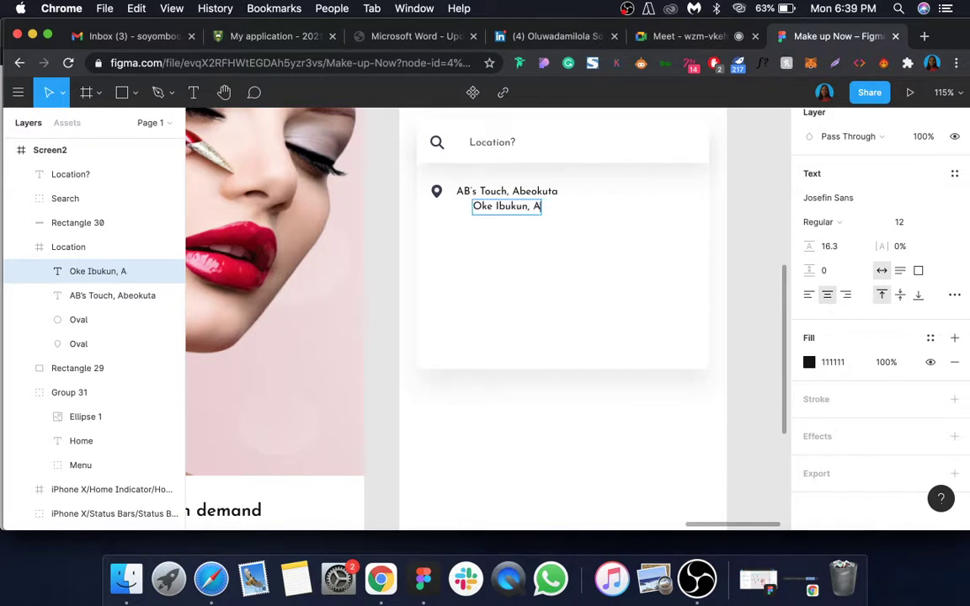
text(beokuta, Ogun)
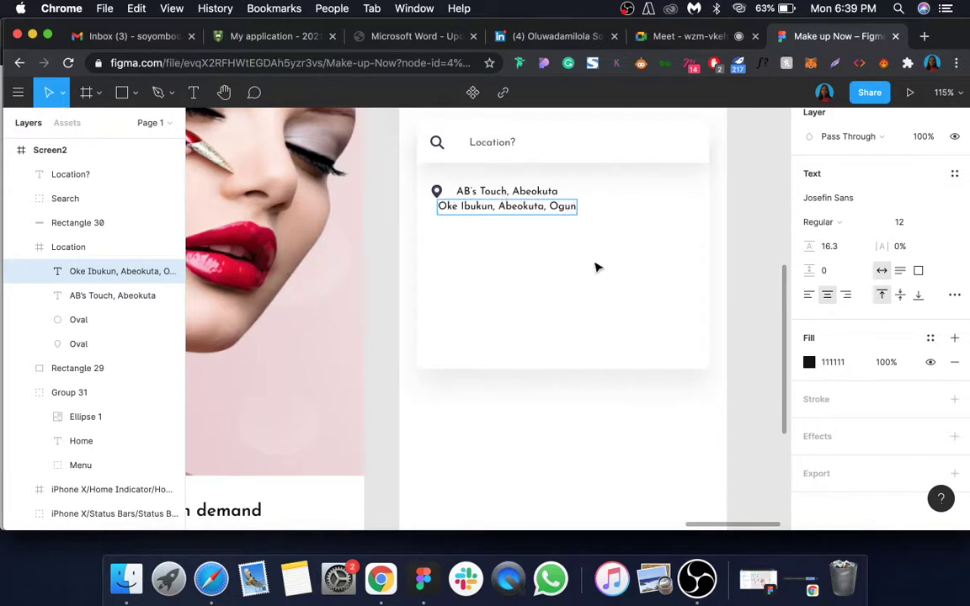
key(Escape)
mouse_move(534, 224)
mouse_down()
mouse_move(534, 212)
mouse_move(547, 214)
mouse_up()
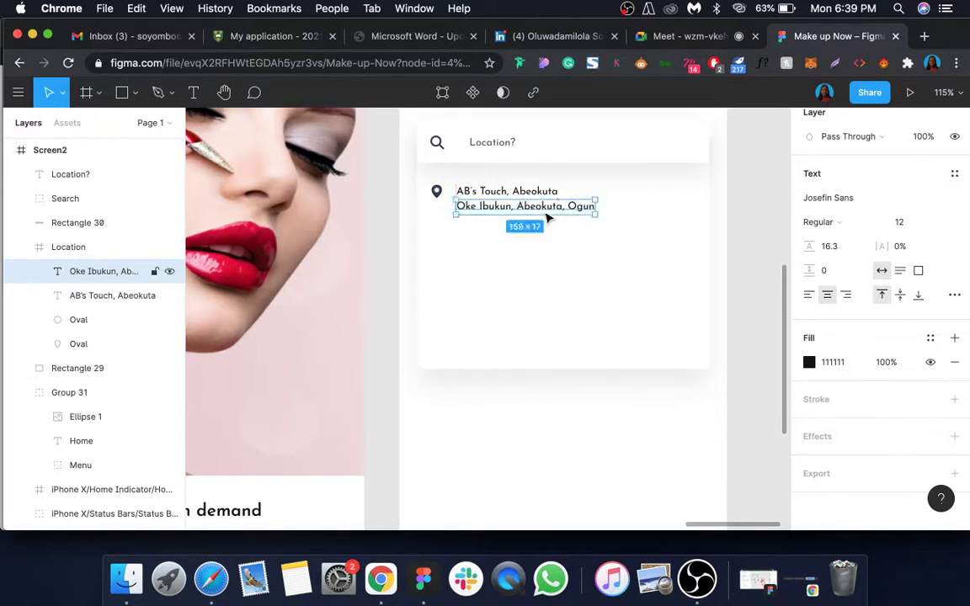
- Set the address line's fill to 4F4F4F and its font size to 10
click(842, 369)
text(4f)
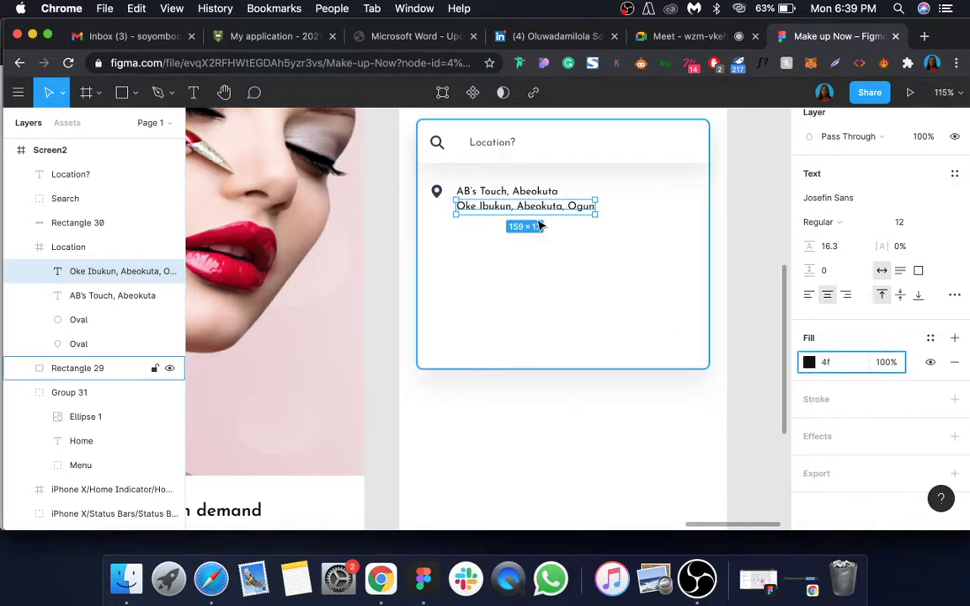
key(Return)
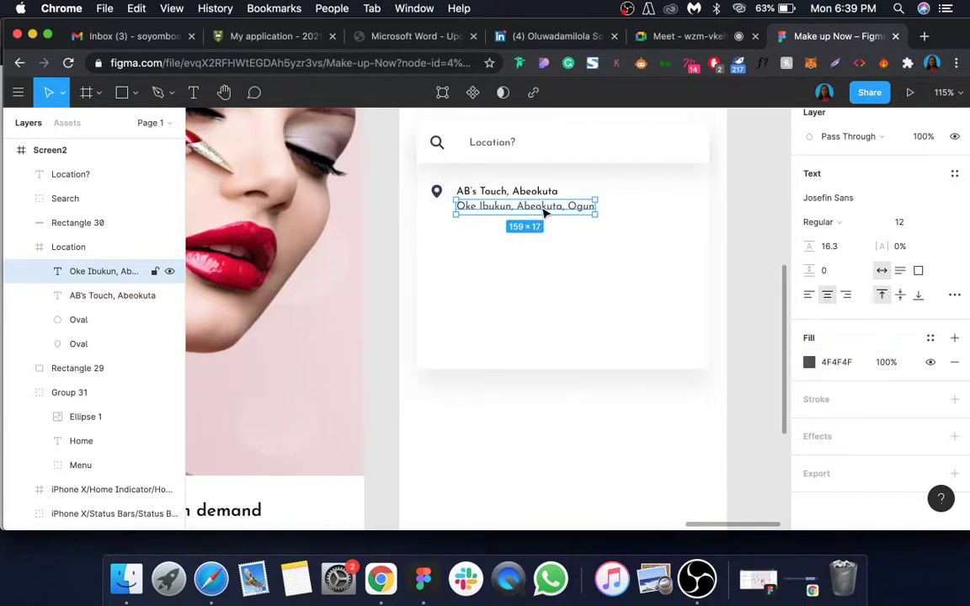
click(899, 221)
text(10)
key(Return)
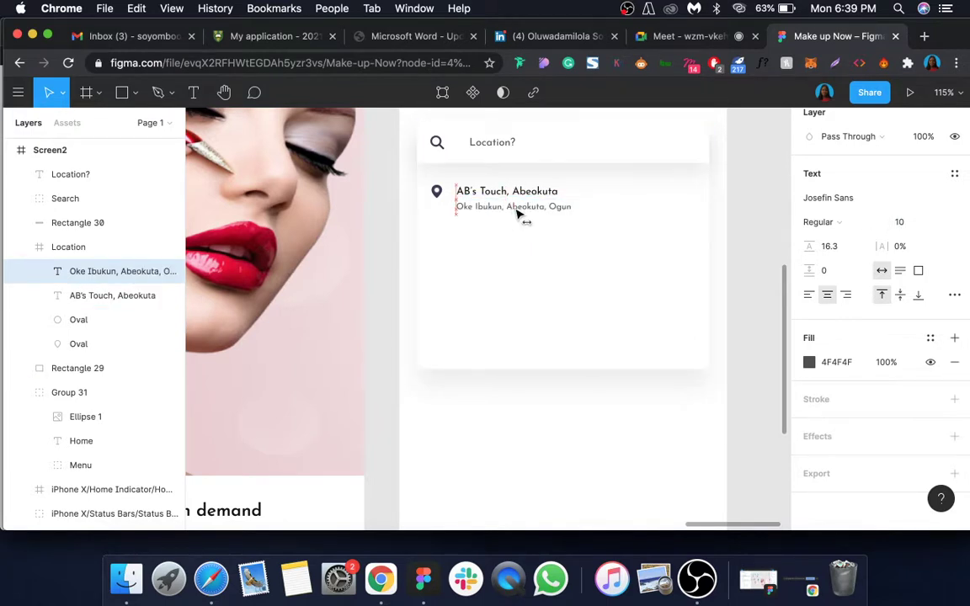
- Move the name and address text layers out of the Location frame, placing them directly above it within Screen2
shift+click(539, 195)
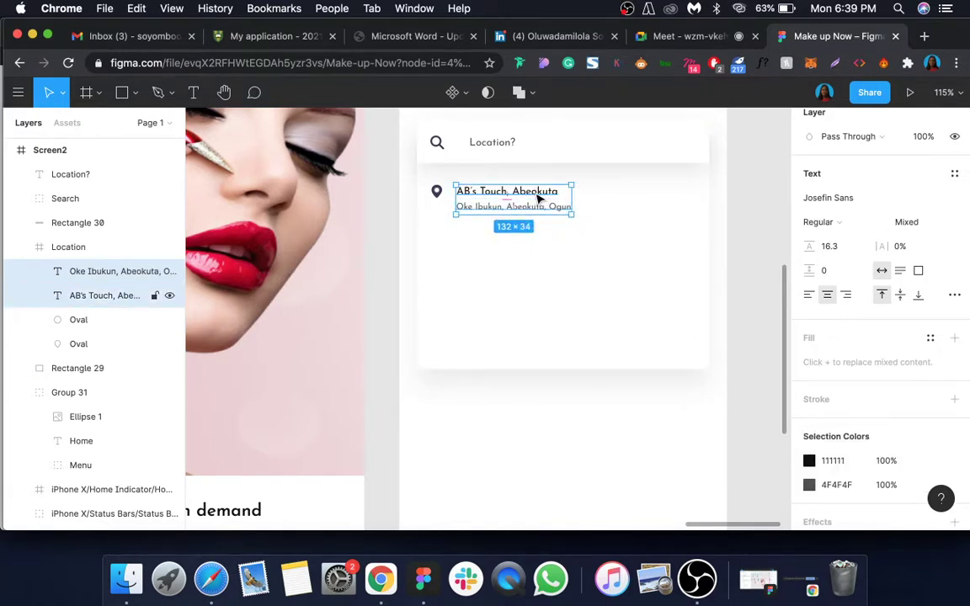
shift+click(435, 191)
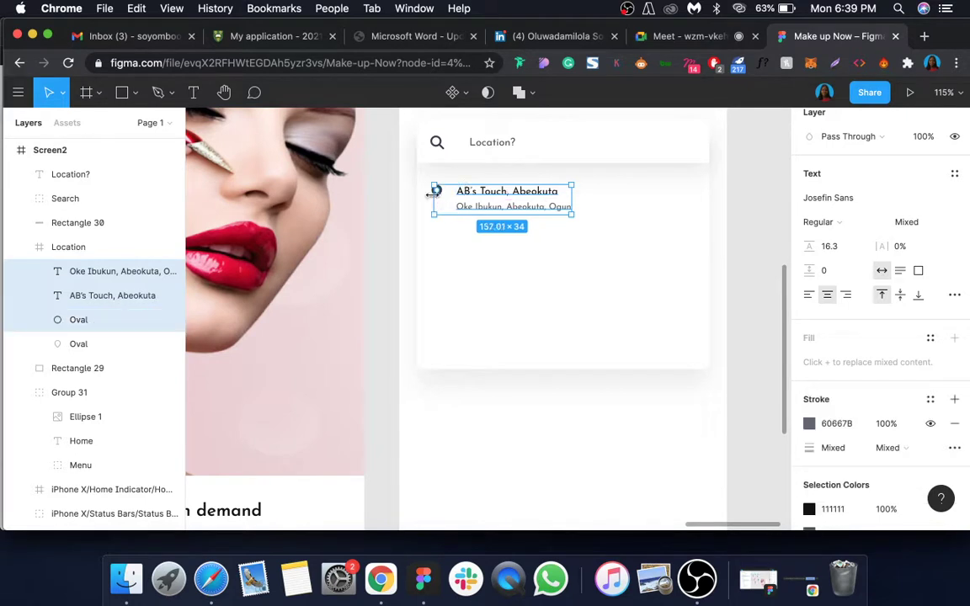
click(90, 323)
click(71, 298)
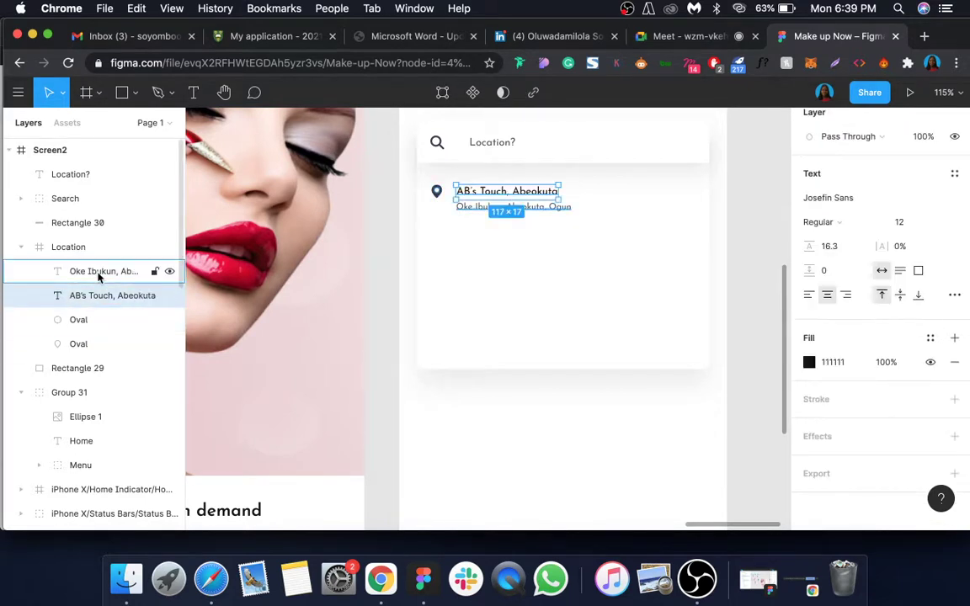
shift+click(99, 273)
drag(107, 271, 99, 249)
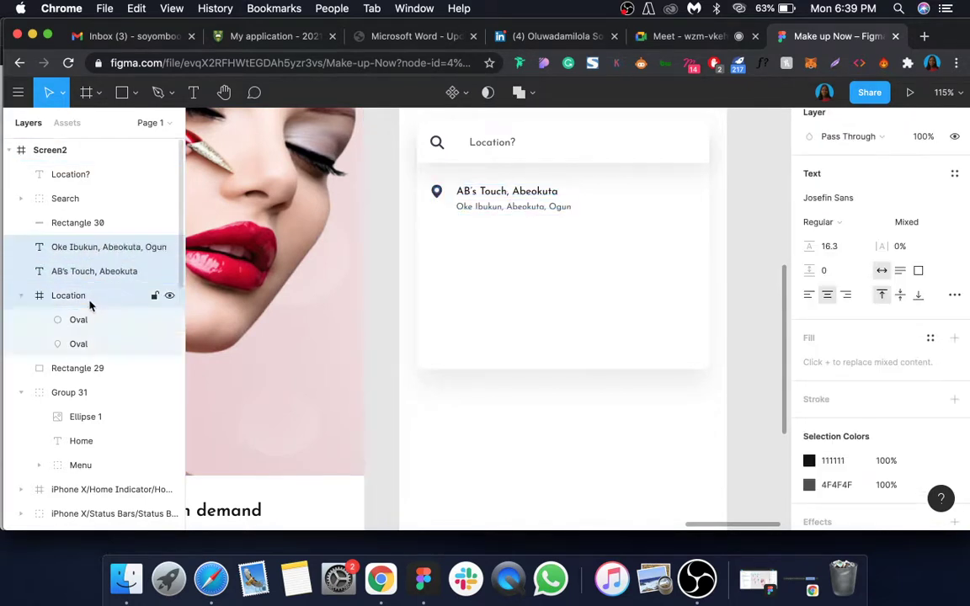
- Group the name, address and location pin, and place a duplicate of the group directly below
shift+click(91, 301)
key(super+g)
drag(487, 205, 492, 249)
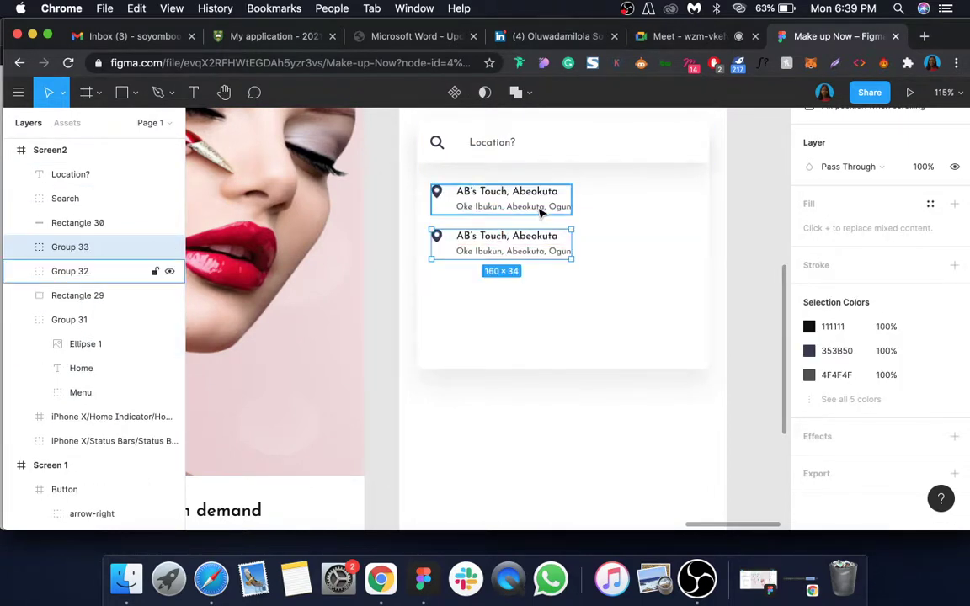
- Replace the shop name in the second location result with "Femstyle by Kusumi"
double_click(503, 246)
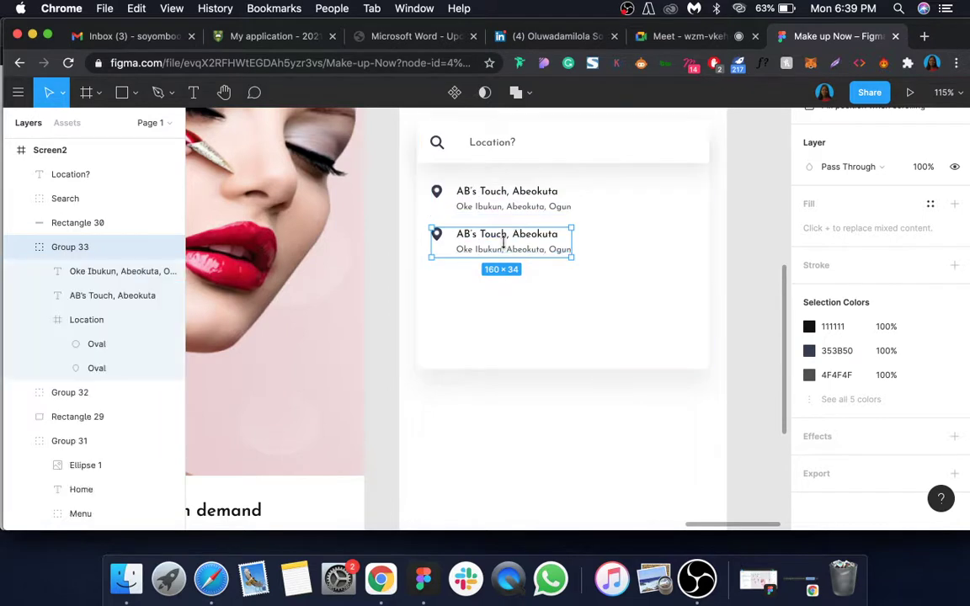
double_click(508, 234)
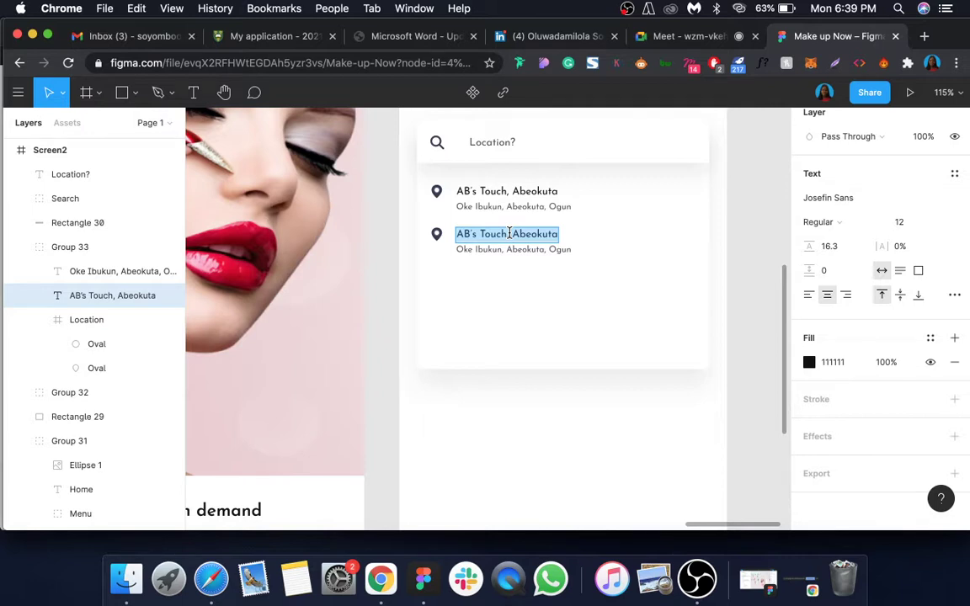
text(Femst)
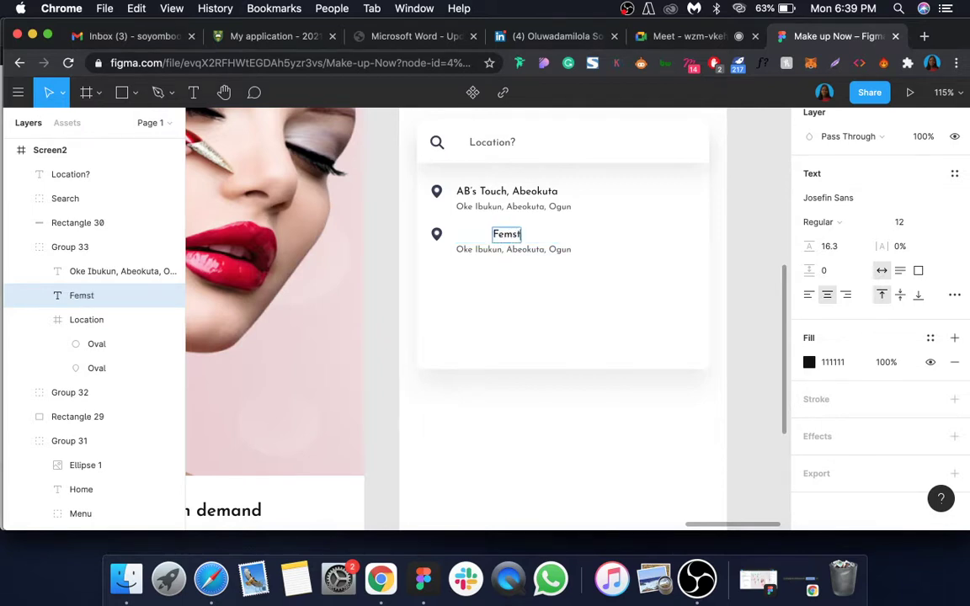
text(yle by)
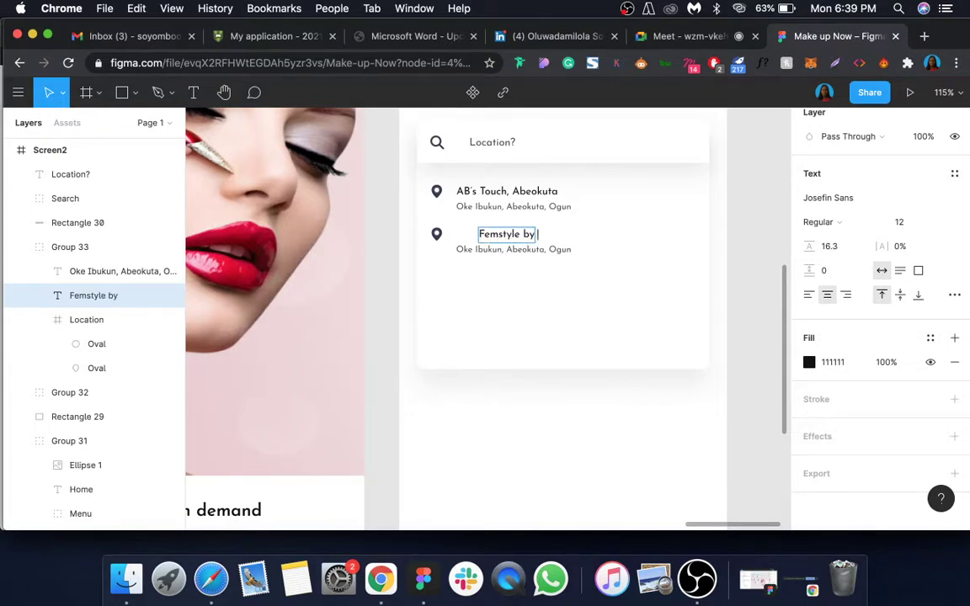
text( Kusumi)
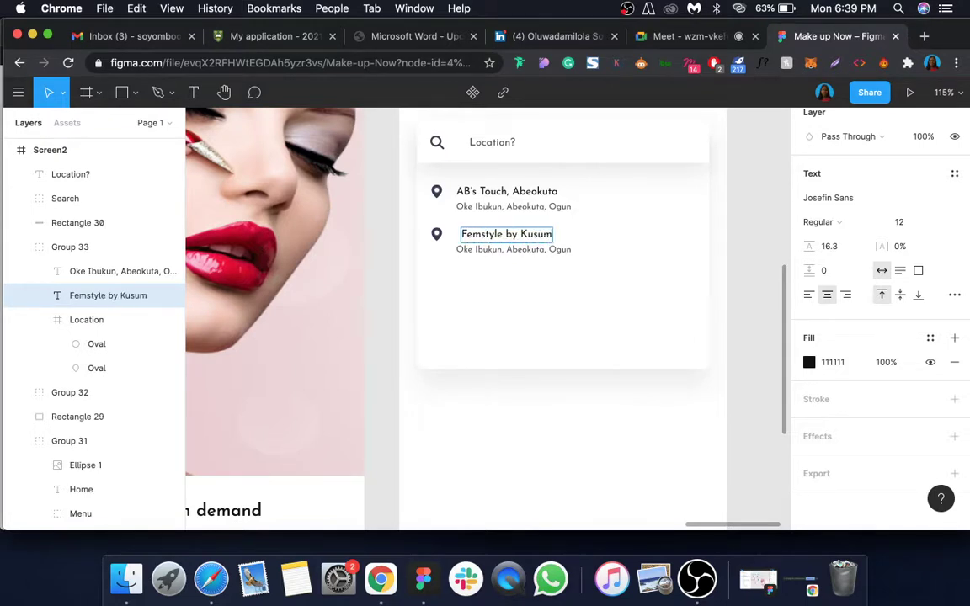
- Replace the second result's address line with the shop's street address and move it so it starts directly under the shop name
double_click(497, 250)
key(super+a)
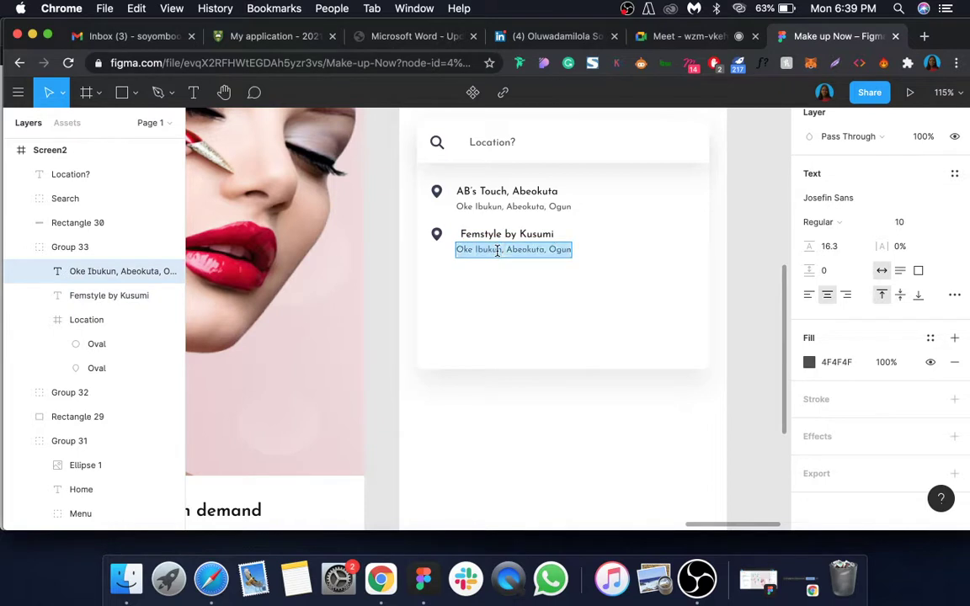
text(16)
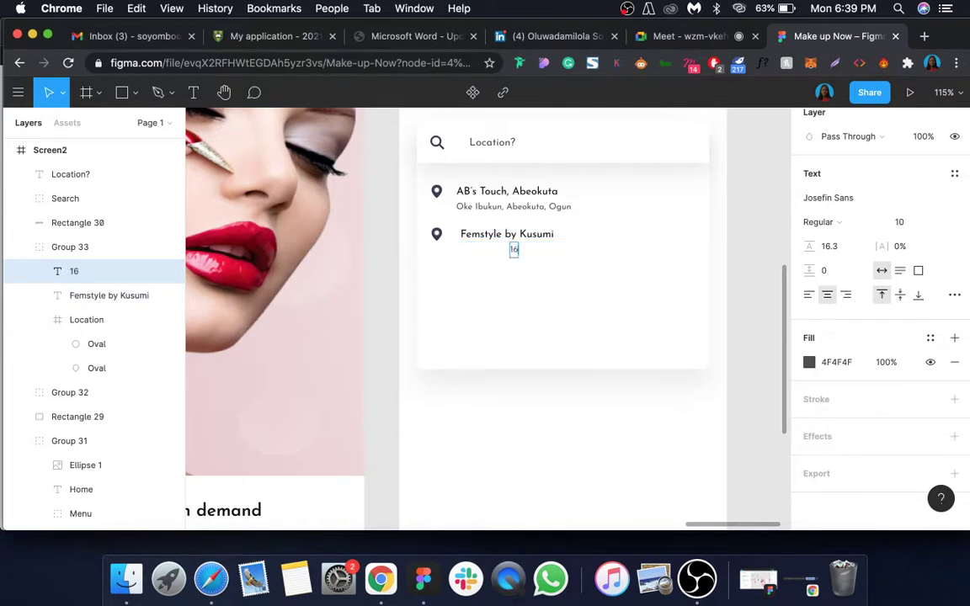
text(A Nike Art)
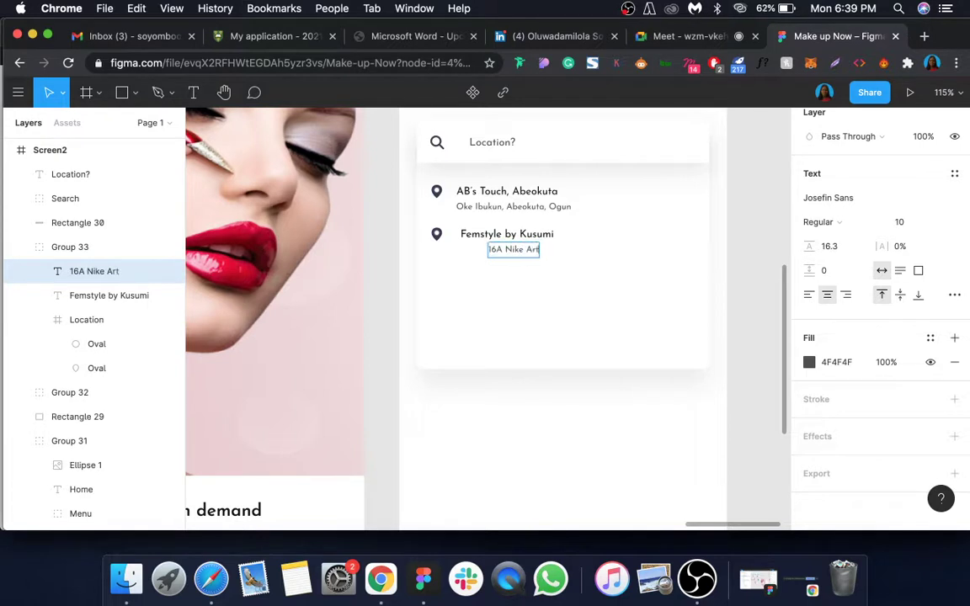
text( Gallery)
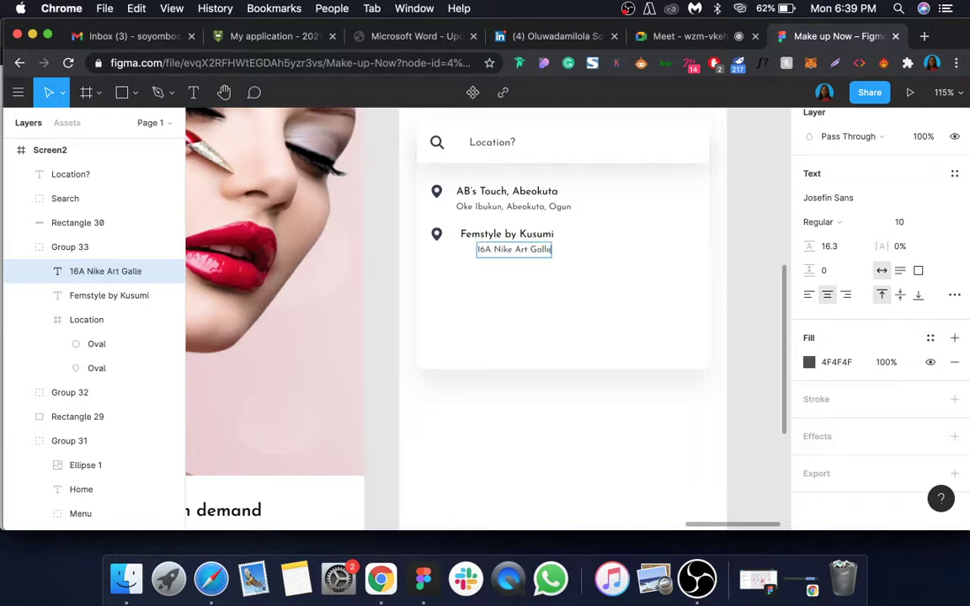
key(Escape)
text(Roa)
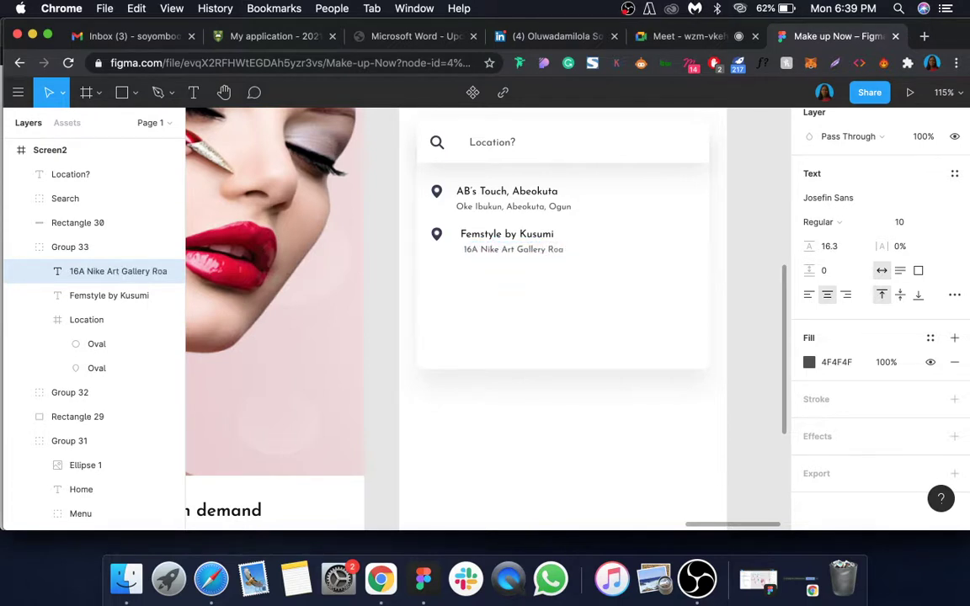
text(d, Ika)
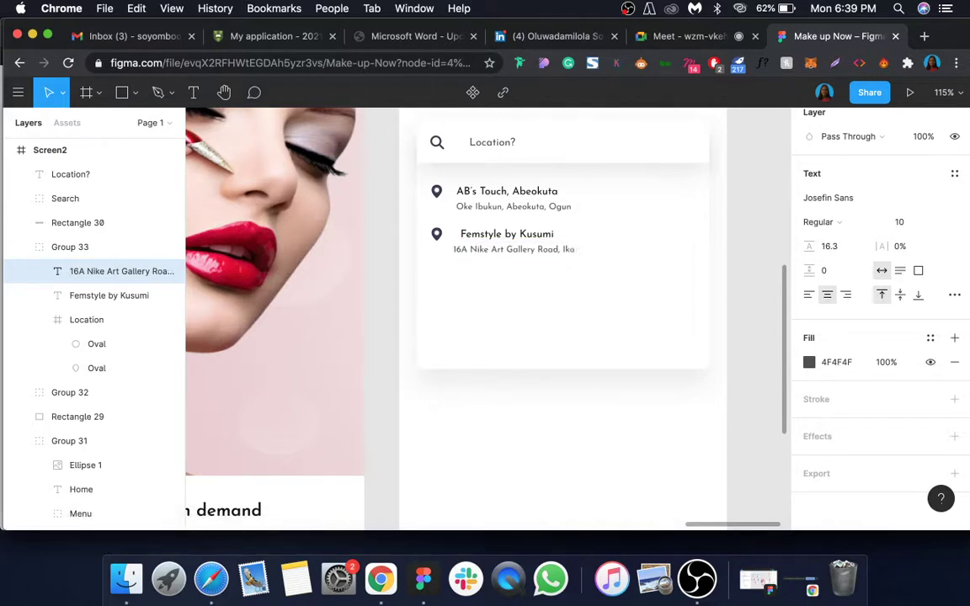
text(te, L)
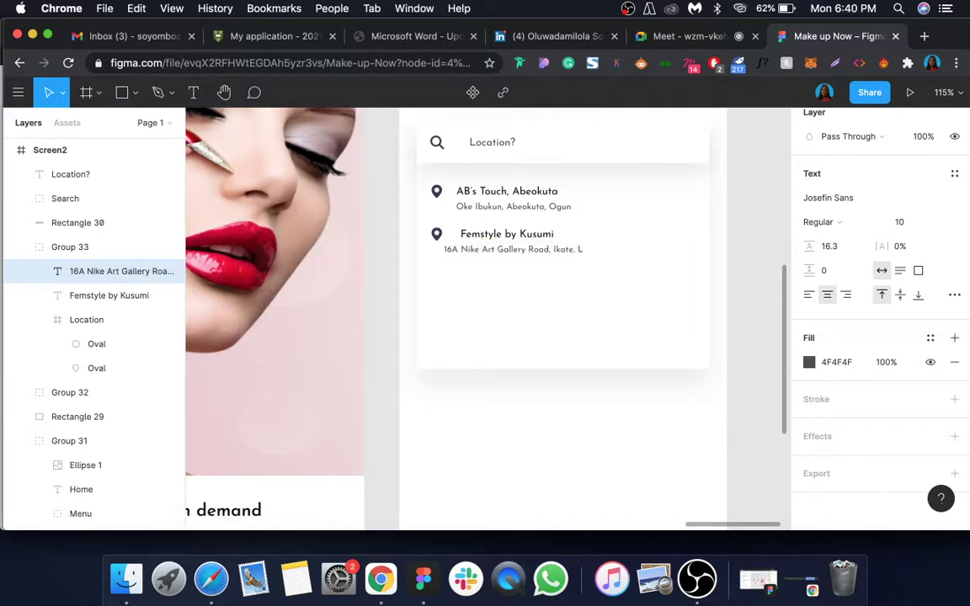
text(ekki,)
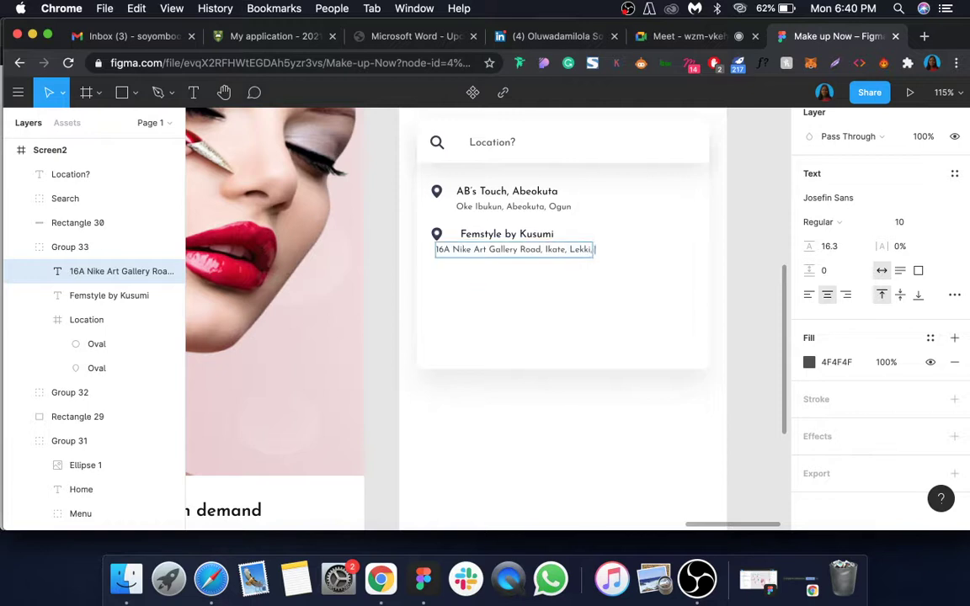
key(BackSpace)
text(Lagos)
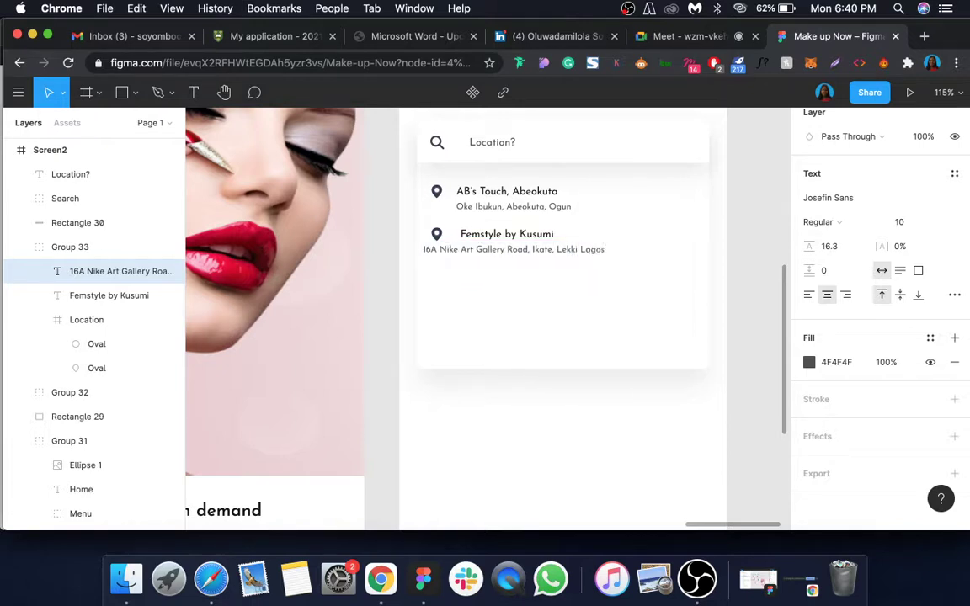
key(Escape)
drag(483, 255, 522, 259)
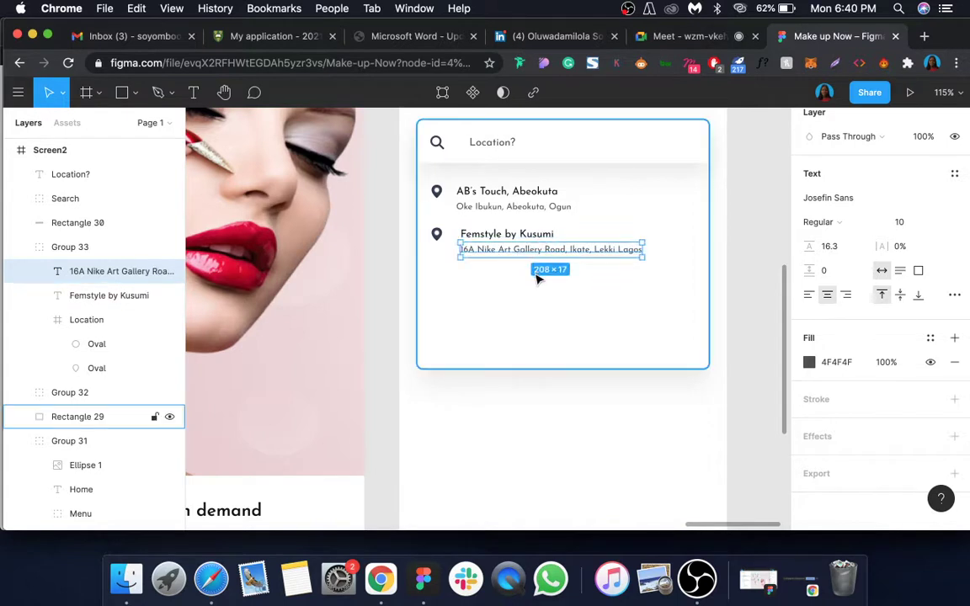
- Move the second location result slightly down and shorten the white card behind the results to a height of about 199
click(537, 275)
drag(556, 235, 546, 247)
click(580, 324)
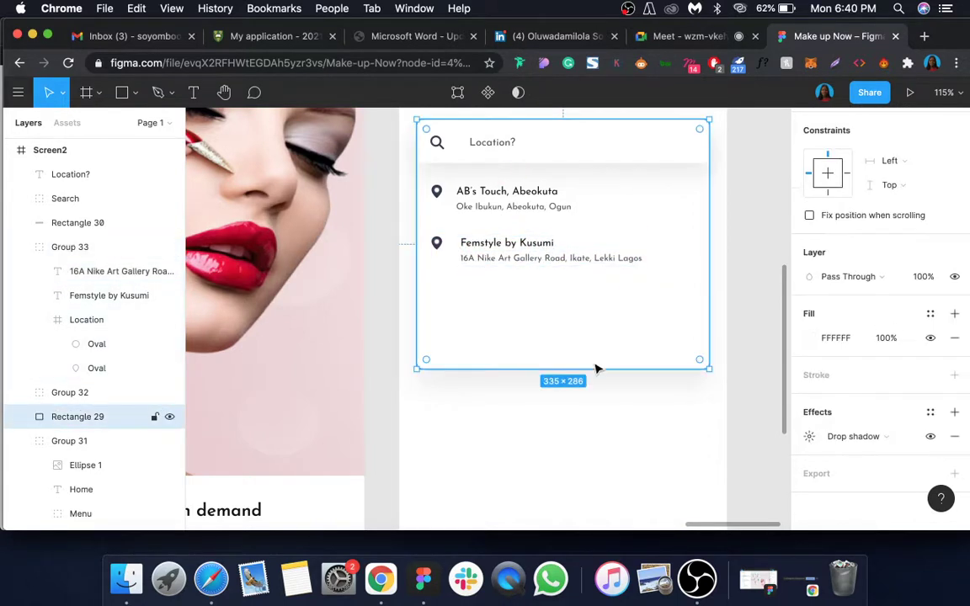
drag(595, 339, 591, 292)
click(630, 392)
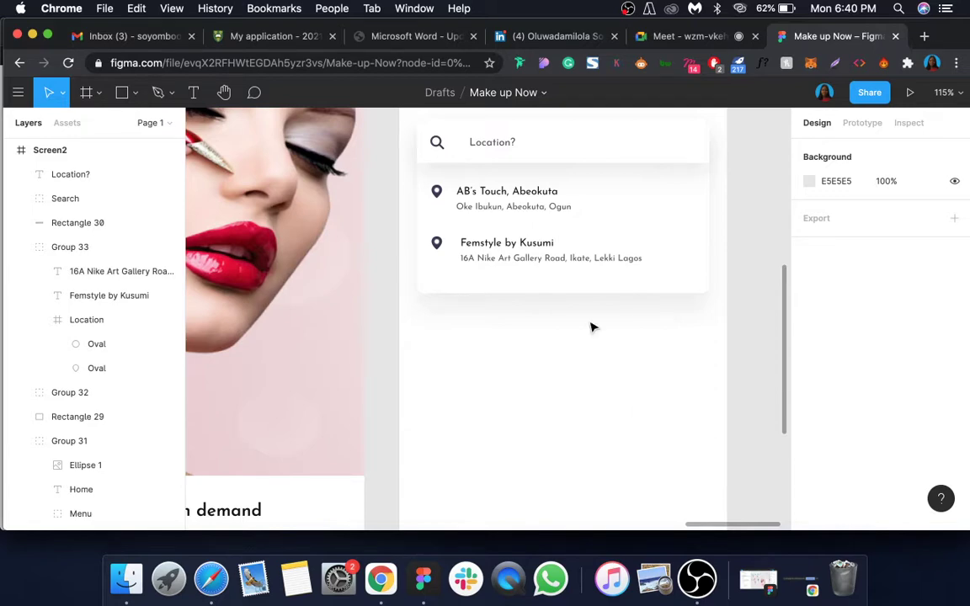
- Draw a 375 × 712 rectangle covering the Home screen from just below the header to the bottom edge
click(489, 148)
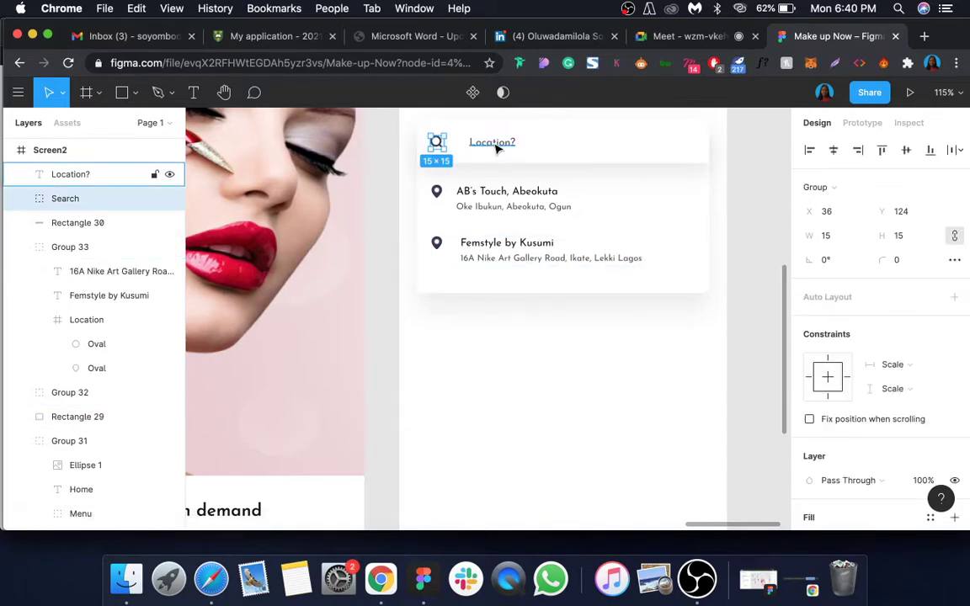
scroll(496, 147, down, 5)
click(561, 368)
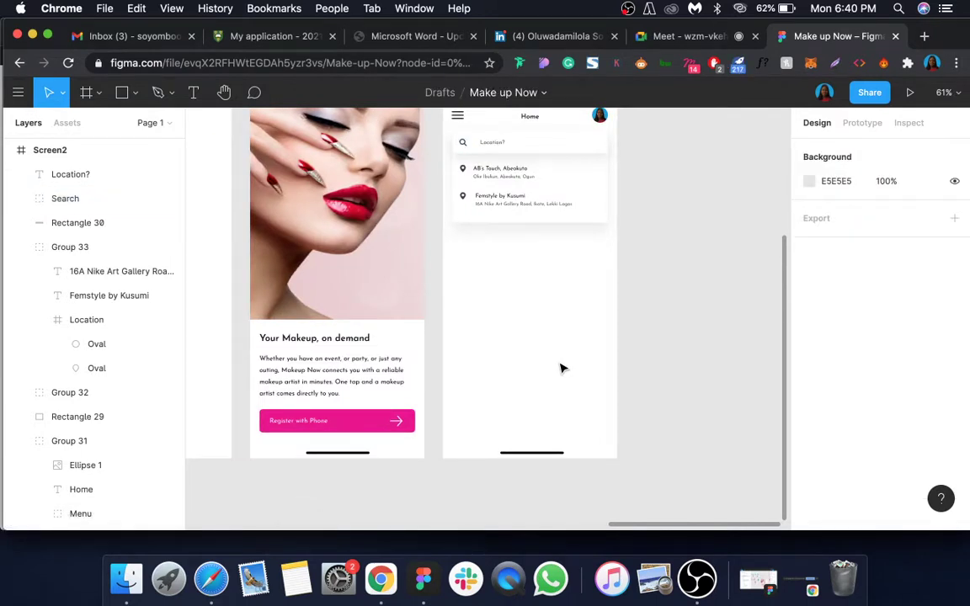
click(603, 146)
click(603, 308)
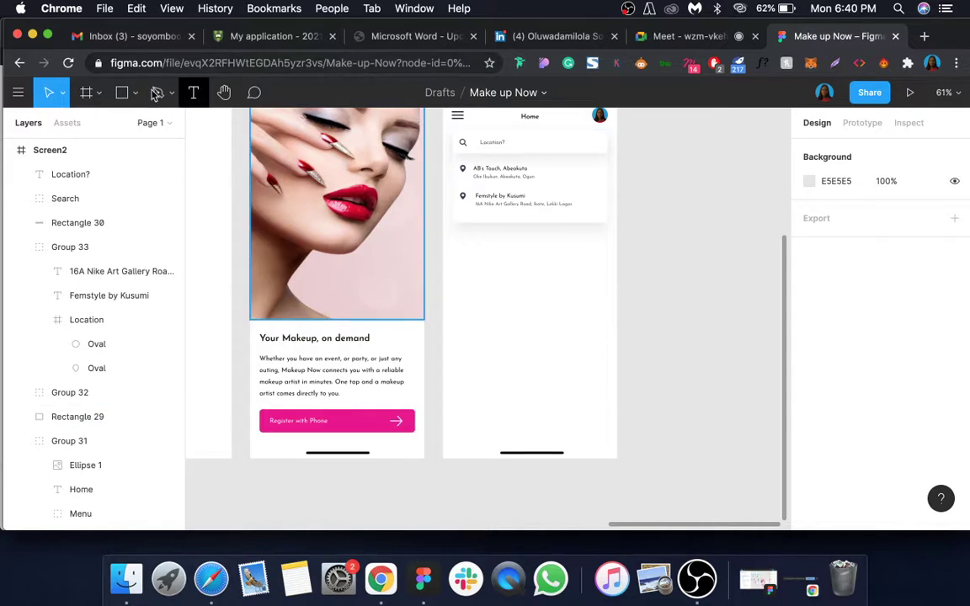
click(135, 93)
click(123, 127)
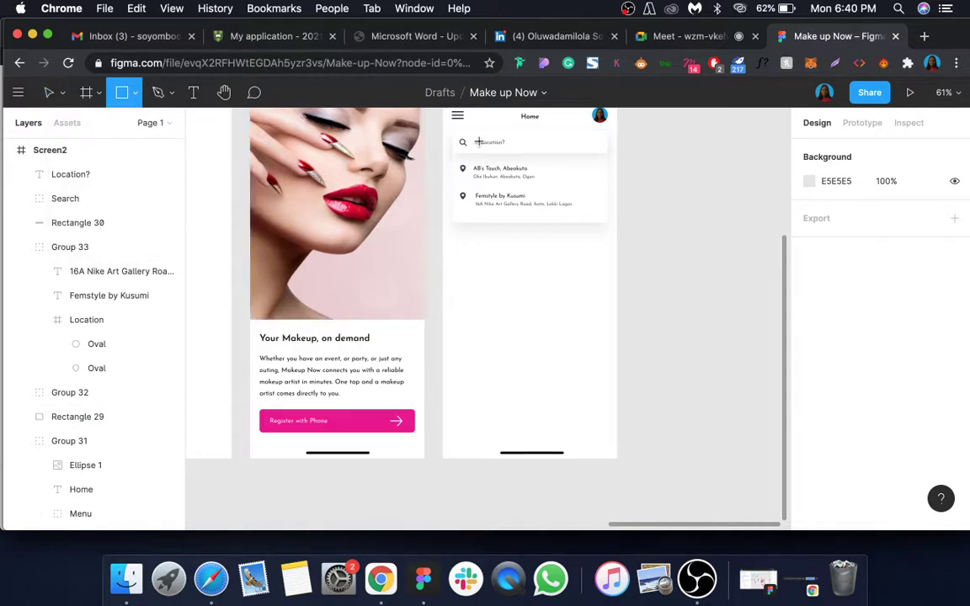
mouse_move(444, 128)
mouse_down()
mouse_move(648, 451)
mouse_move(616, 459)
mouse_up()
drag(648, 404, 617, 407)
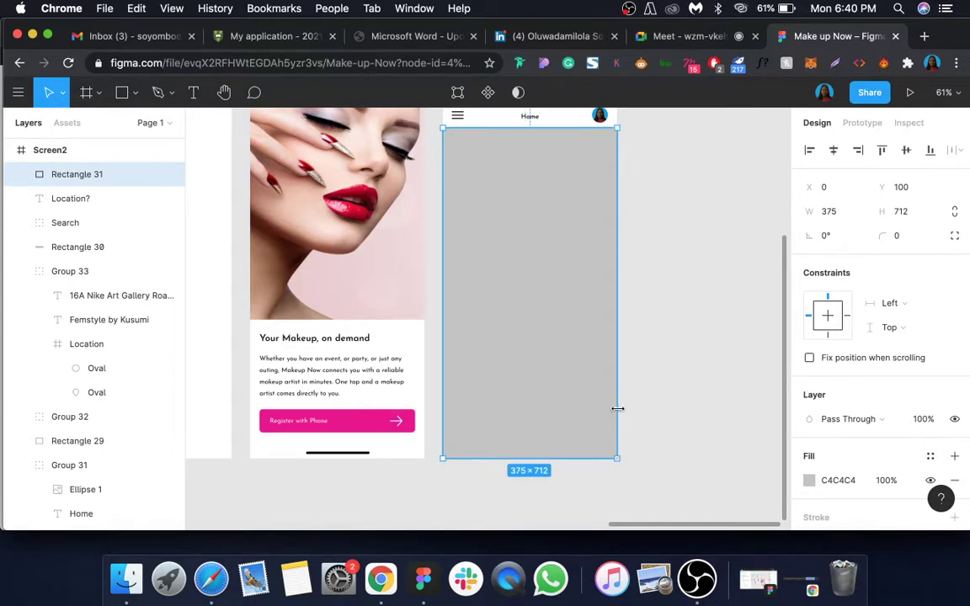
- Rename the new rectangle's layer as "Image"
double_click(85, 175)
text(1)
text(ma)
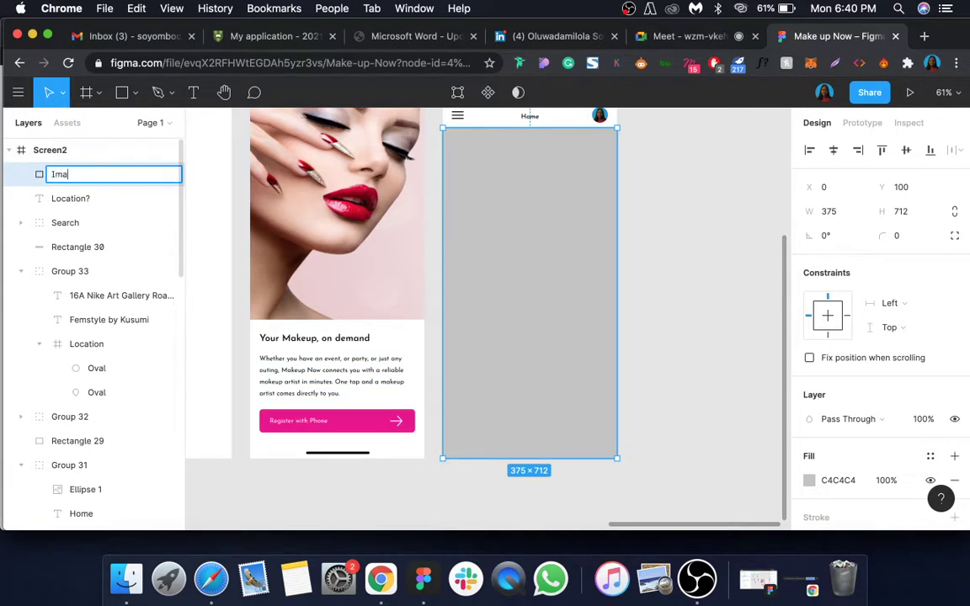
text(ge)
- Group the search bar's Location? text, Search icon and Rectangle 30, and move the large grey rectangle's layer directly beneath Rectangle 29
click(67, 201)
shift+click(69, 239)
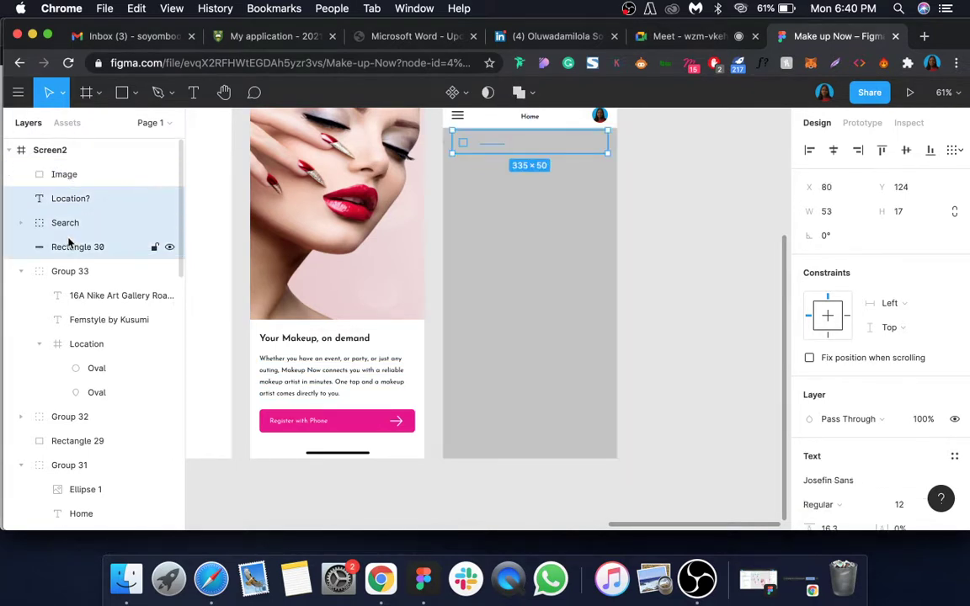
key(super+g)
click(66, 175)
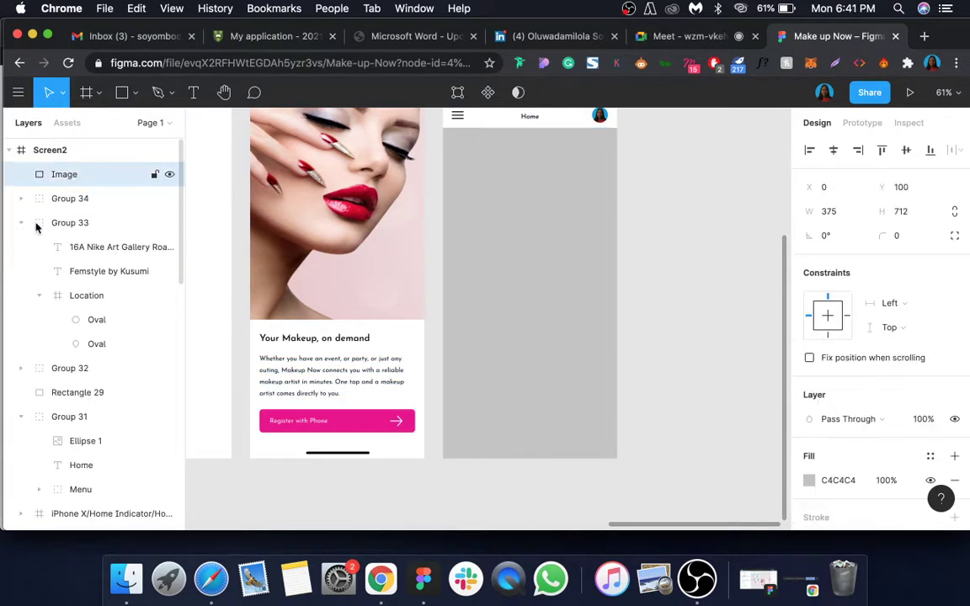
drag(64, 179, 67, 284)
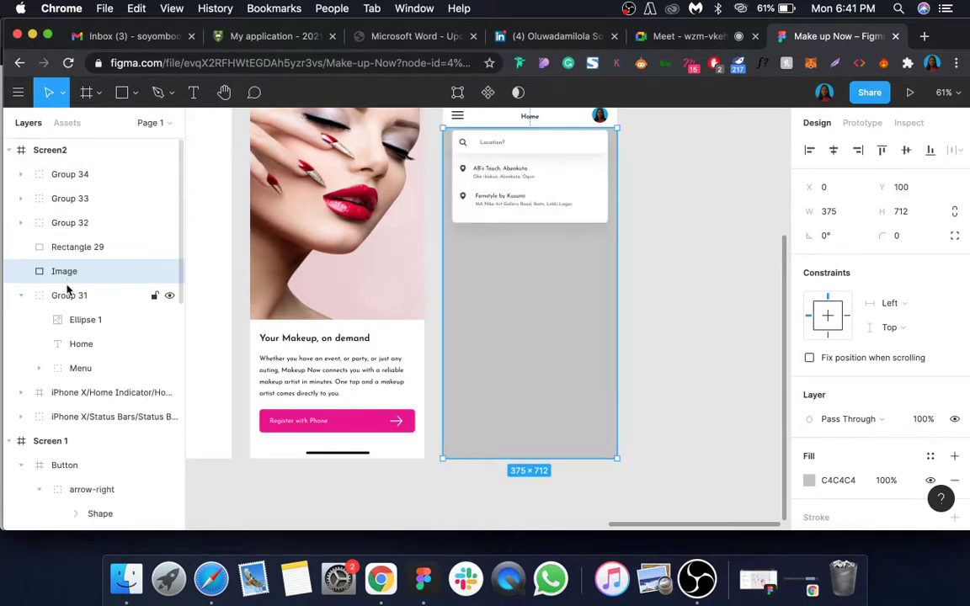
- Group the search bar, both location results and the card background Rectangle 29 together
click(65, 246)
shift+click(82, 175)
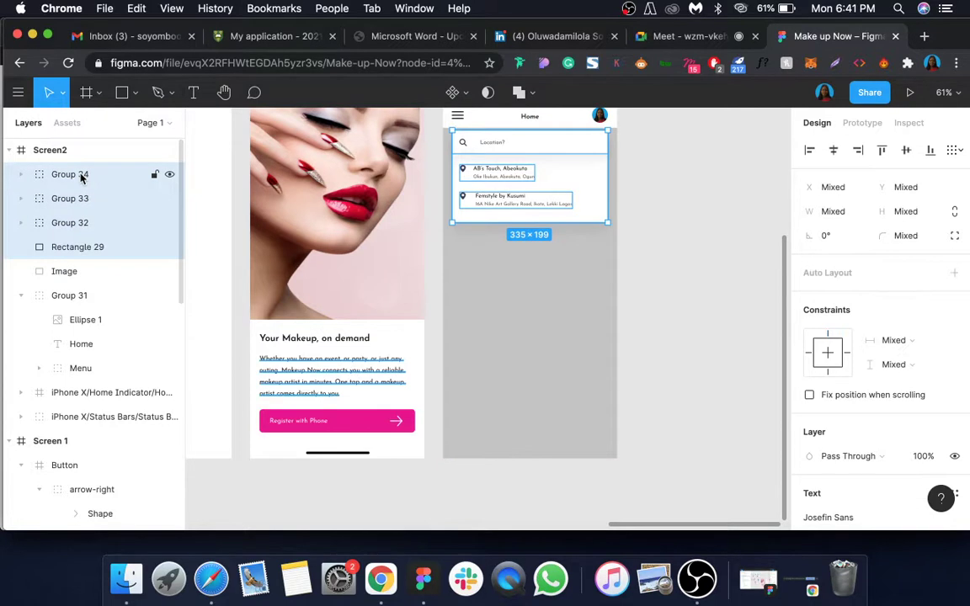
key(super+g)
- Rename the large grey rectangle's layer as "Map" and change its fill type from Solid to Image
click(67, 200)
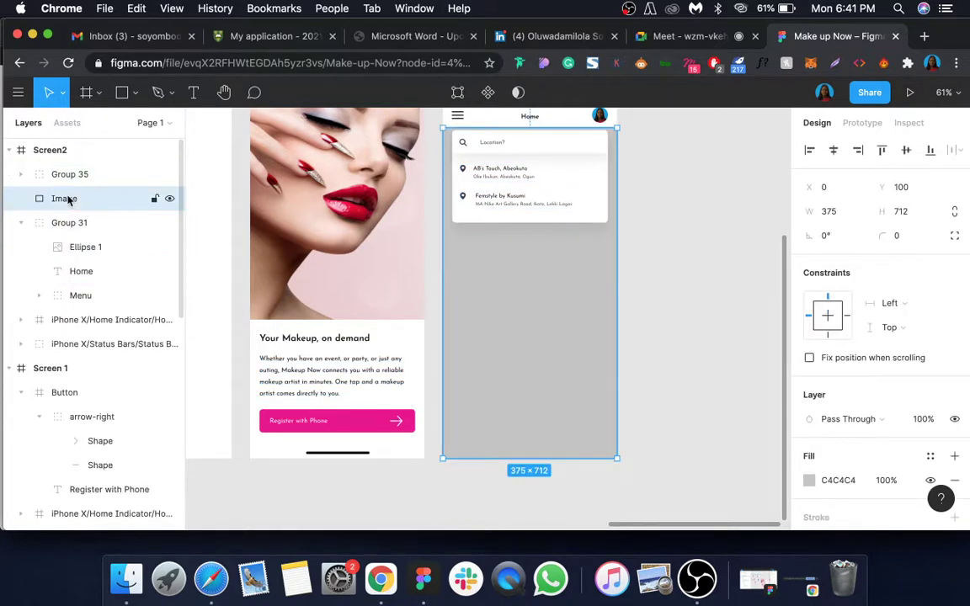
double_click(68, 199)
text(Map)
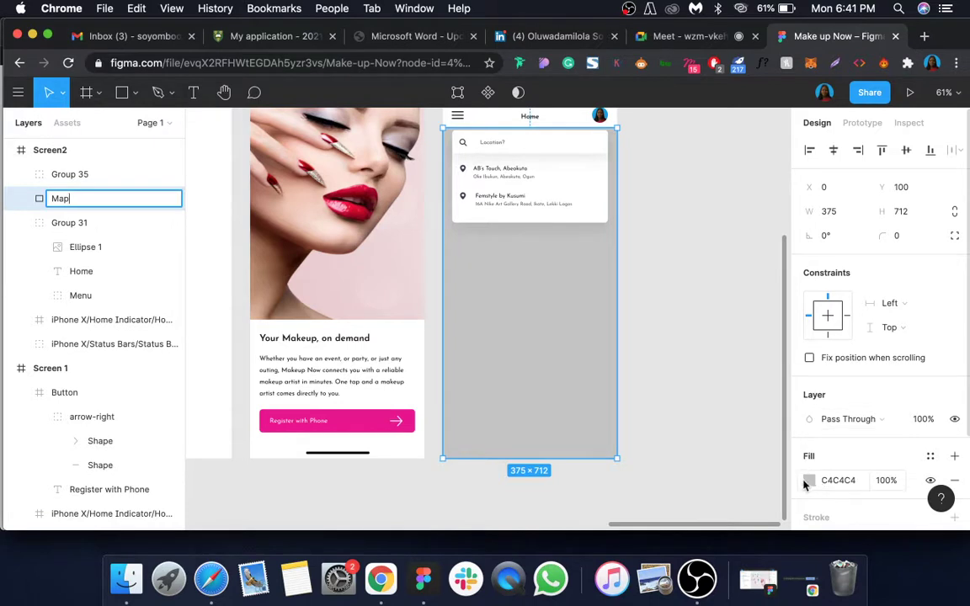
click(809, 480)
click(644, 135)
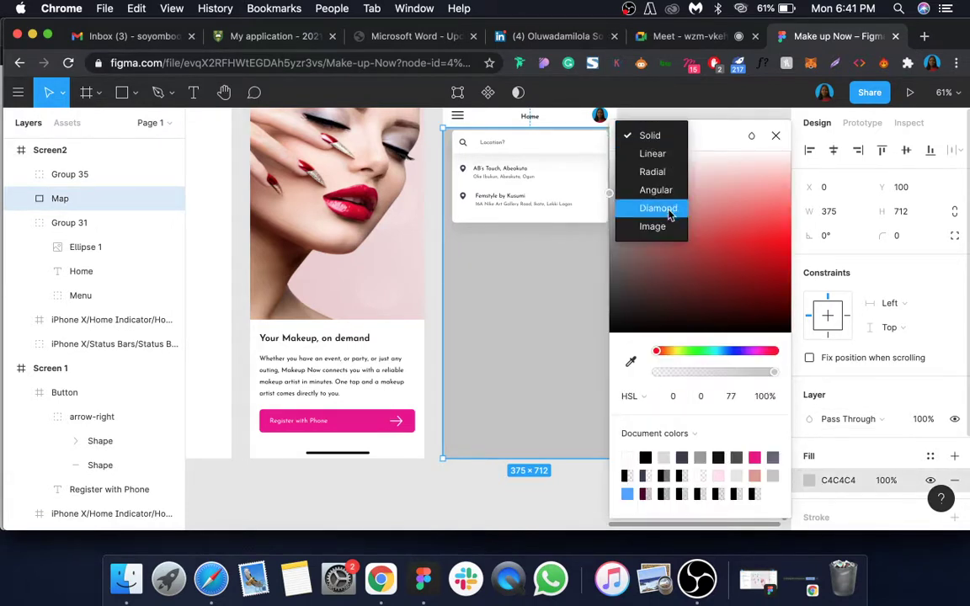
click(661, 225)
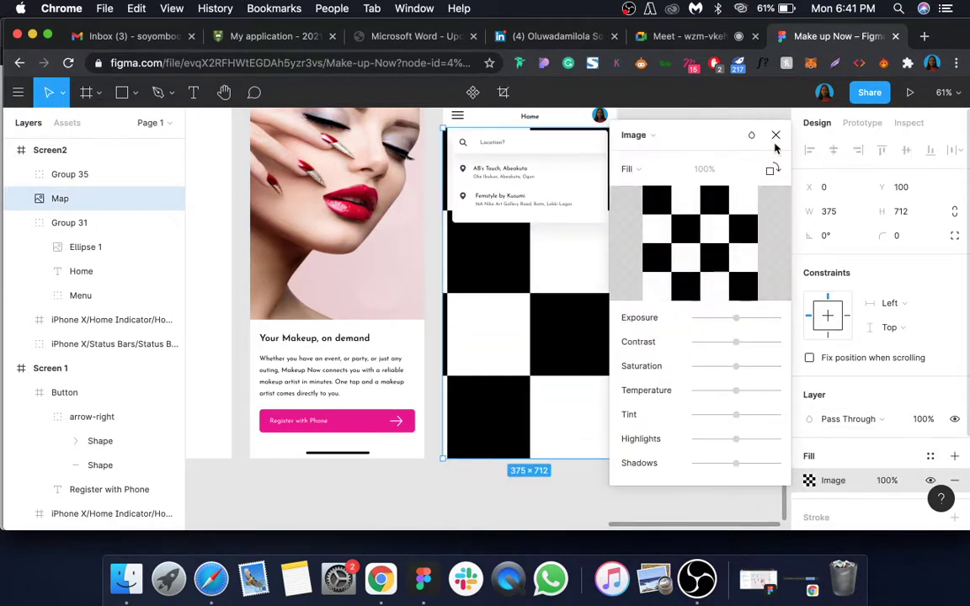
click(775, 135)
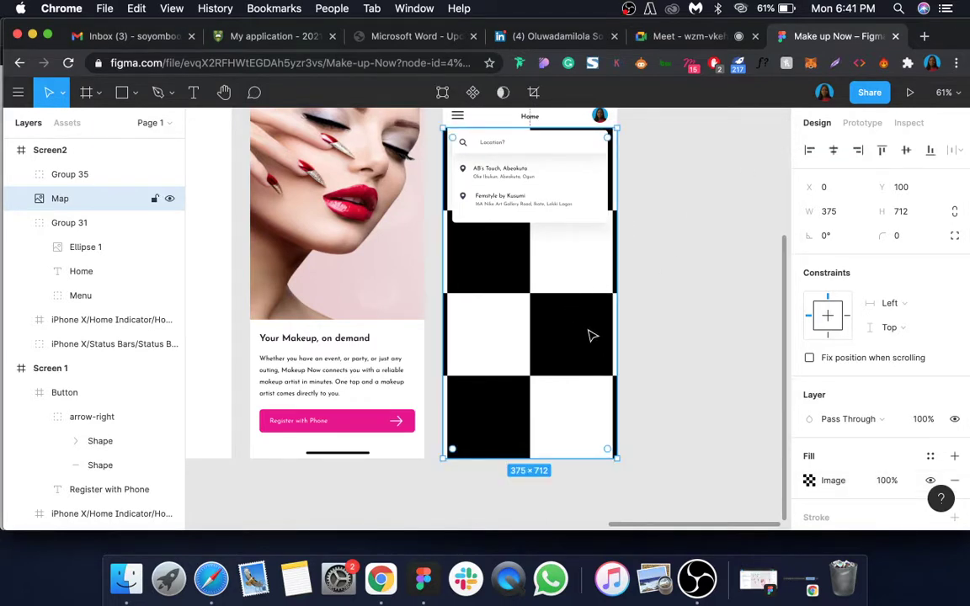
- Search the web for "map" in a new browser tab
click(925, 36)
text(i)
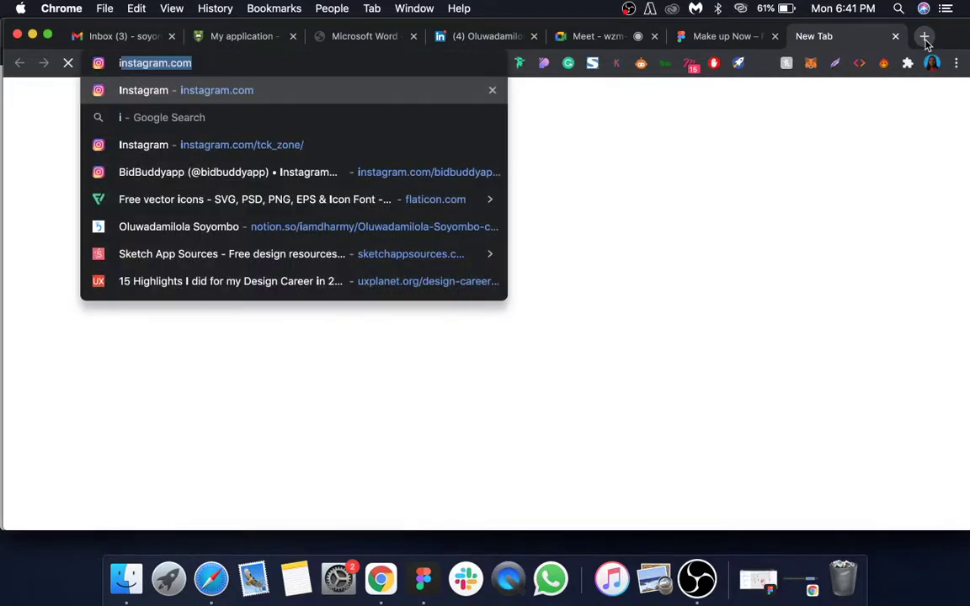
key(BackSpace)
key(BackSpace)
text(map)
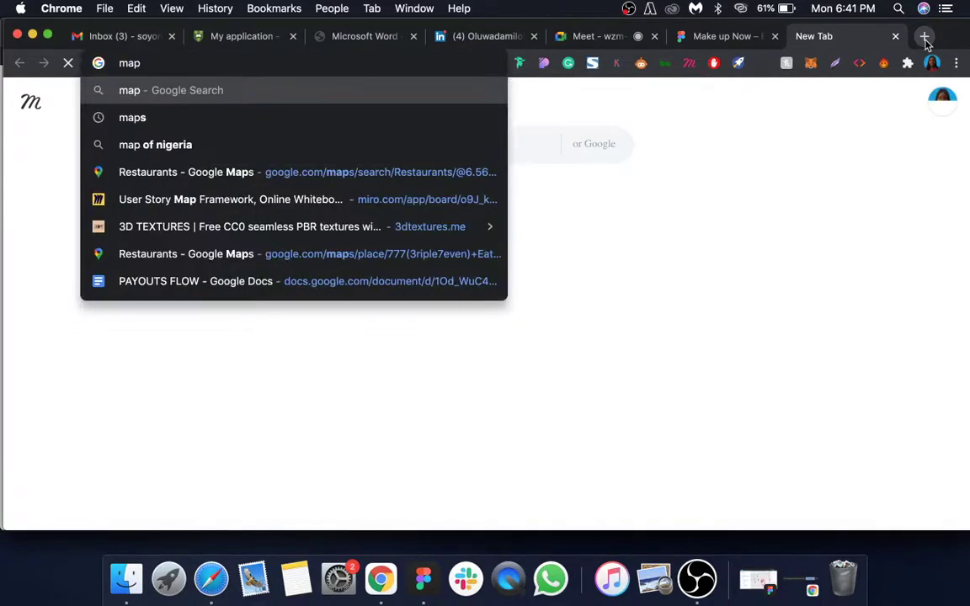
key(Return)
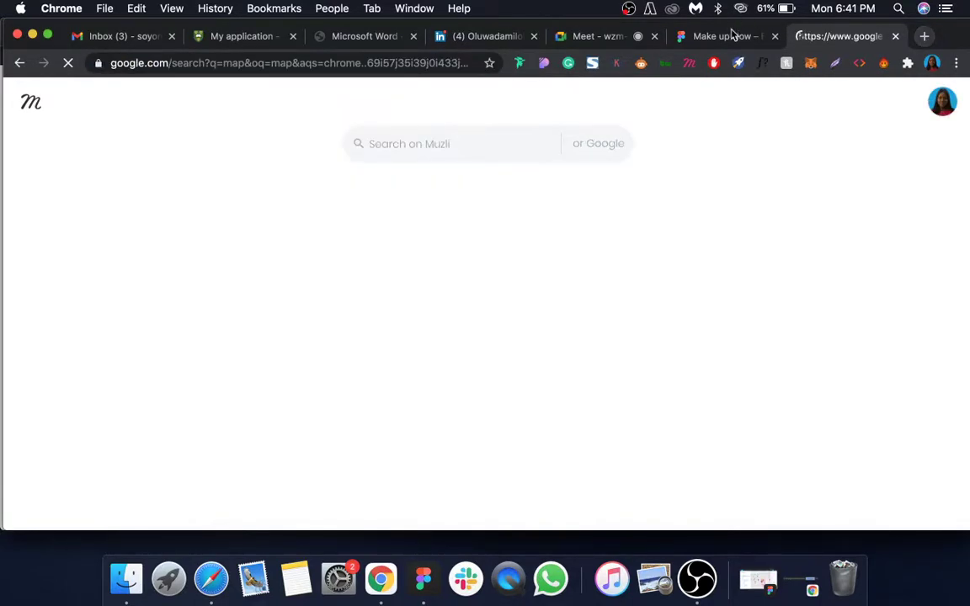
- Switch back to the Figma file and open the Mapsicle plugin for the Map rectangle
click(720, 42)
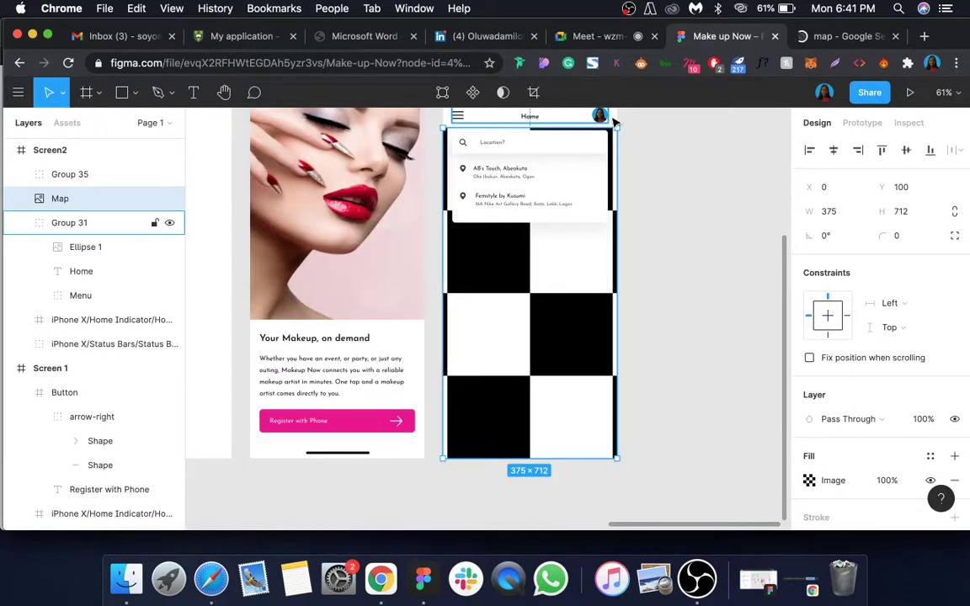
right_click(549, 320)
mouse_move(609, 383)
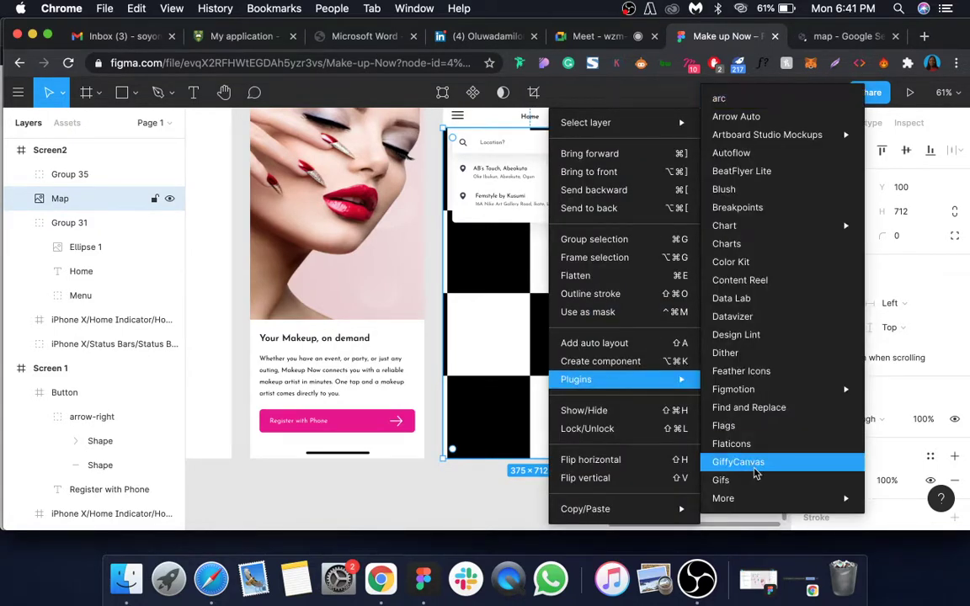
mouse_move(774, 504)
mouse_move(583, 229)
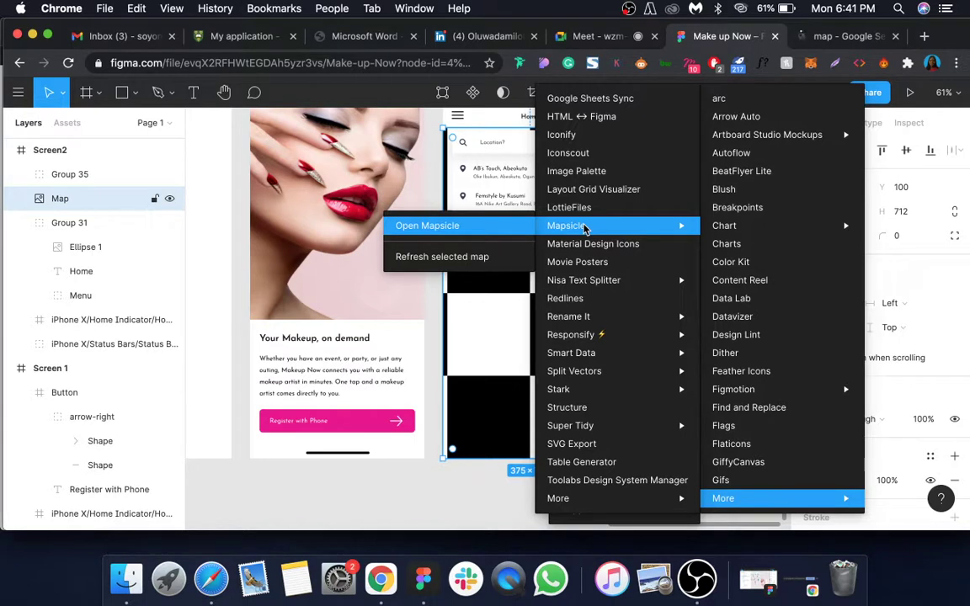
click(520, 227)
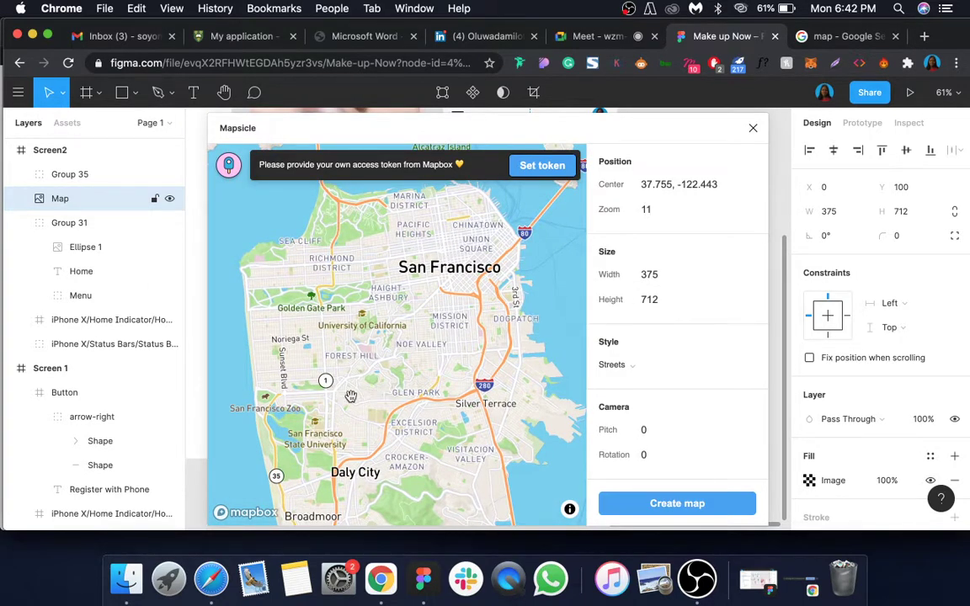
- Zoom the Mapsicle map out from San Francisco to a zoom level of about 5.75
scroll(325, 407, up, 1)
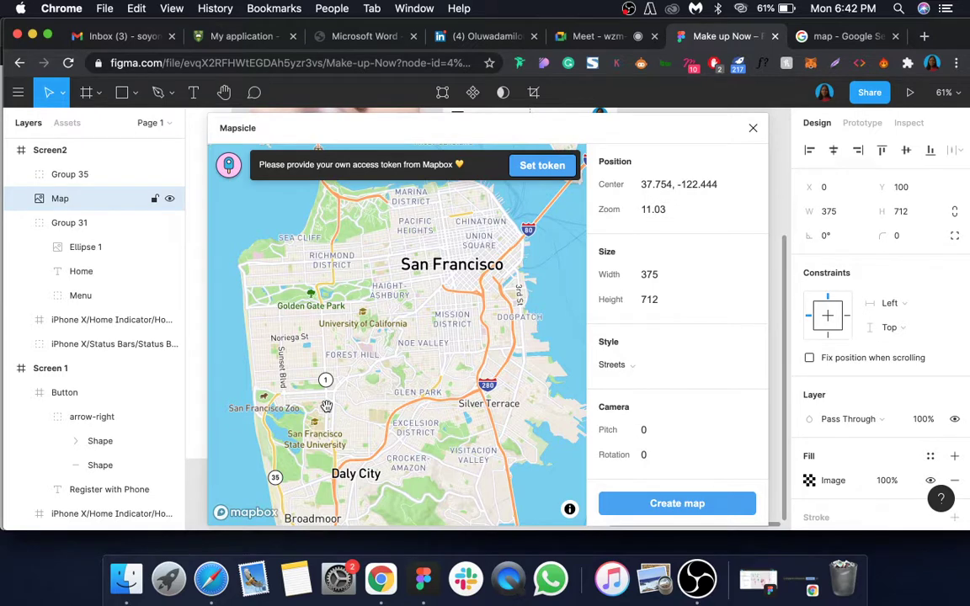
scroll(374, 322, down, 3)
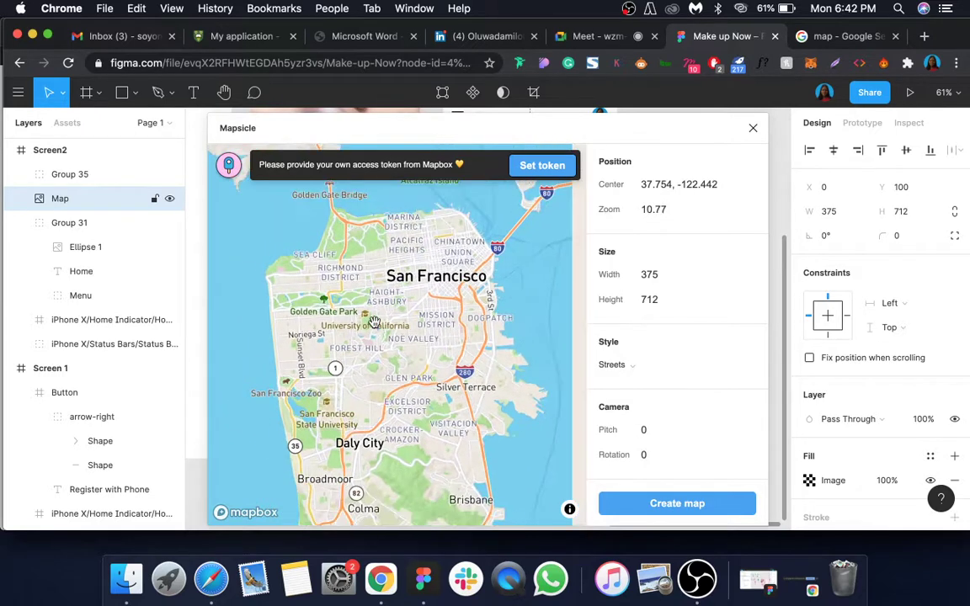
scroll(374, 323, up, 3)
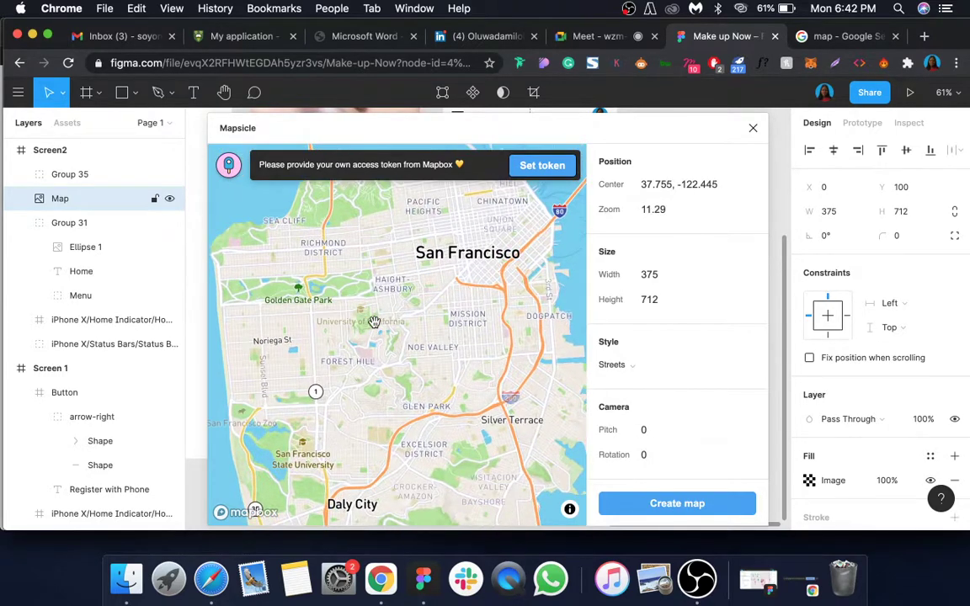
scroll(374, 323, down, 3)
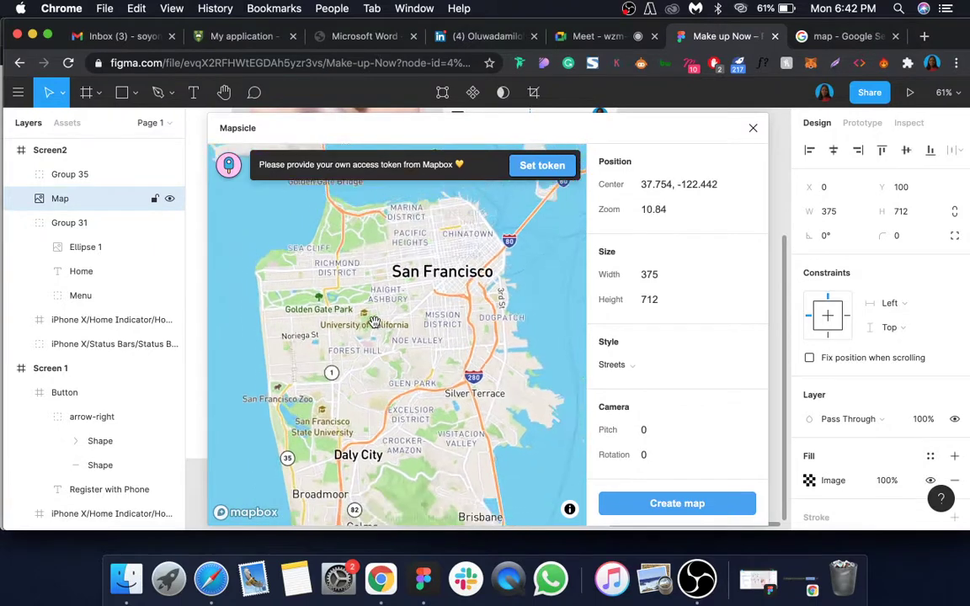
scroll(374, 323, down, 2)
scroll(374, 322, down, 5)
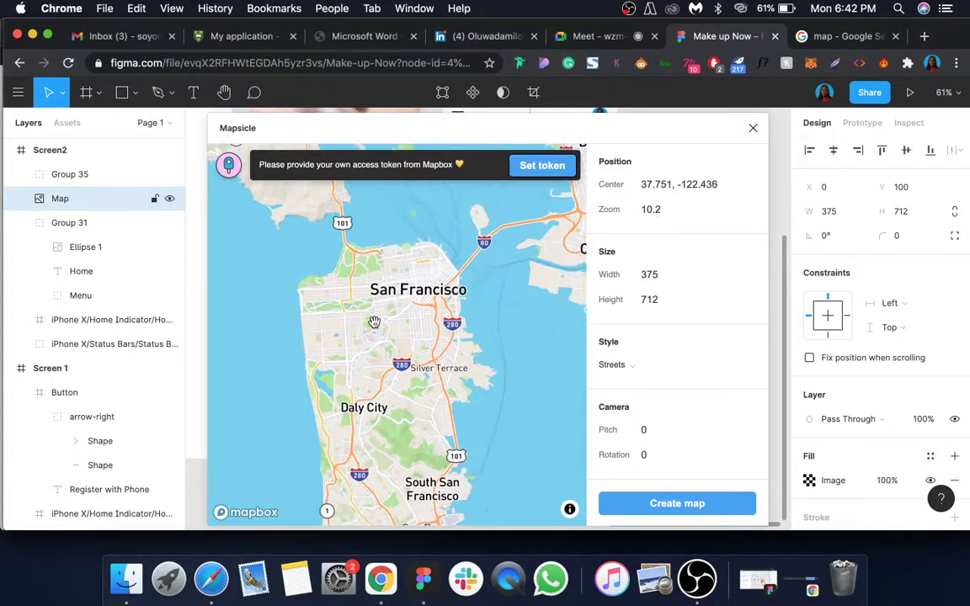
scroll(373, 322, down, 4)
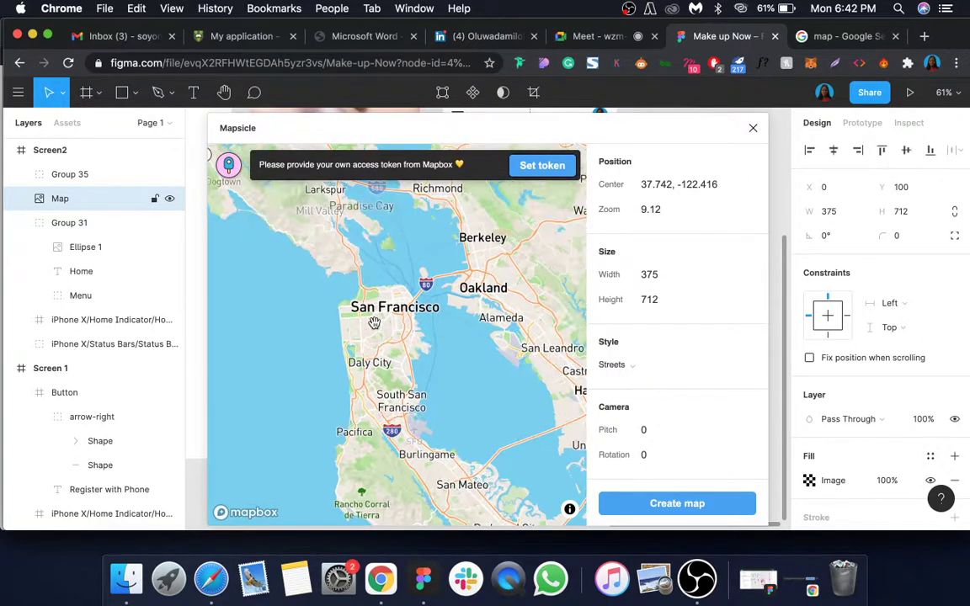
scroll(374, 323, down, 6)
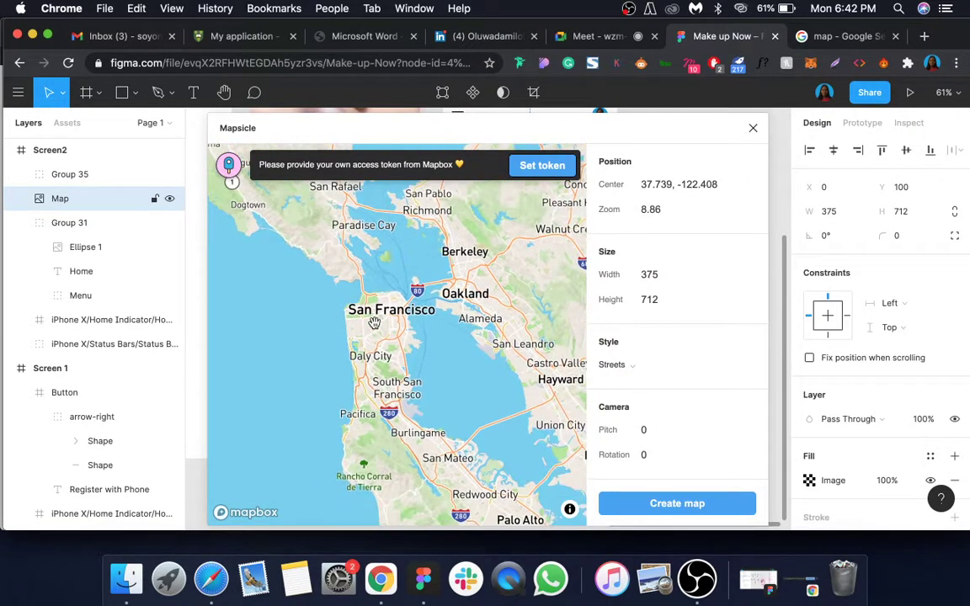
scroll(374, 323, down, 6)
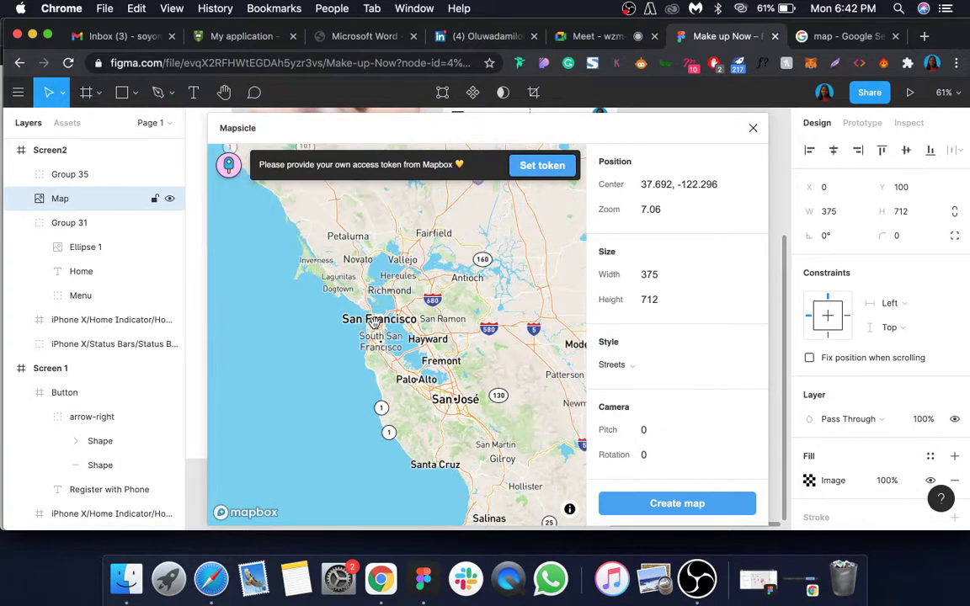
scroll(374, 323, up, 1)
scroll(374, 322, down, 4)
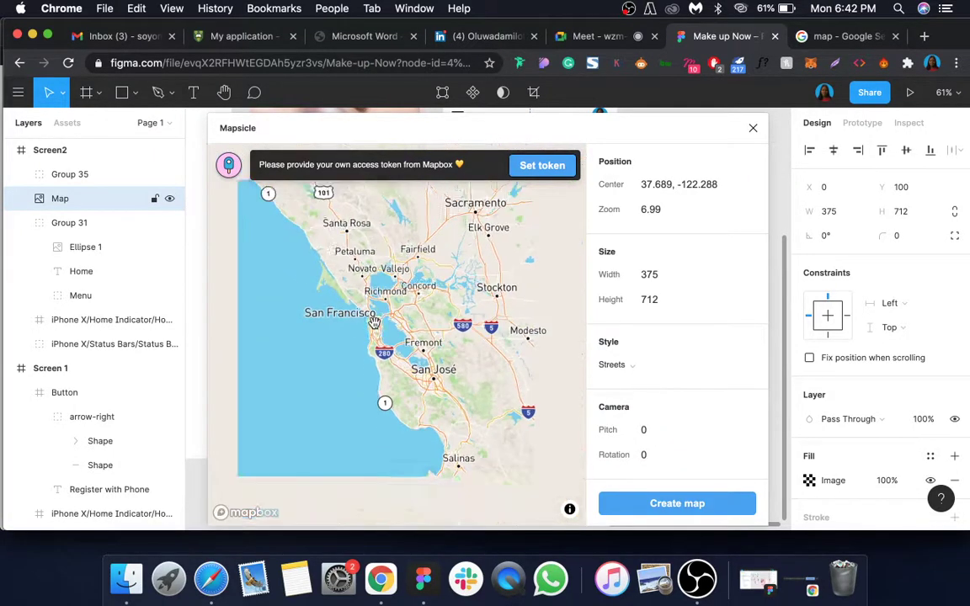
scroll(345, 324, down, 5)
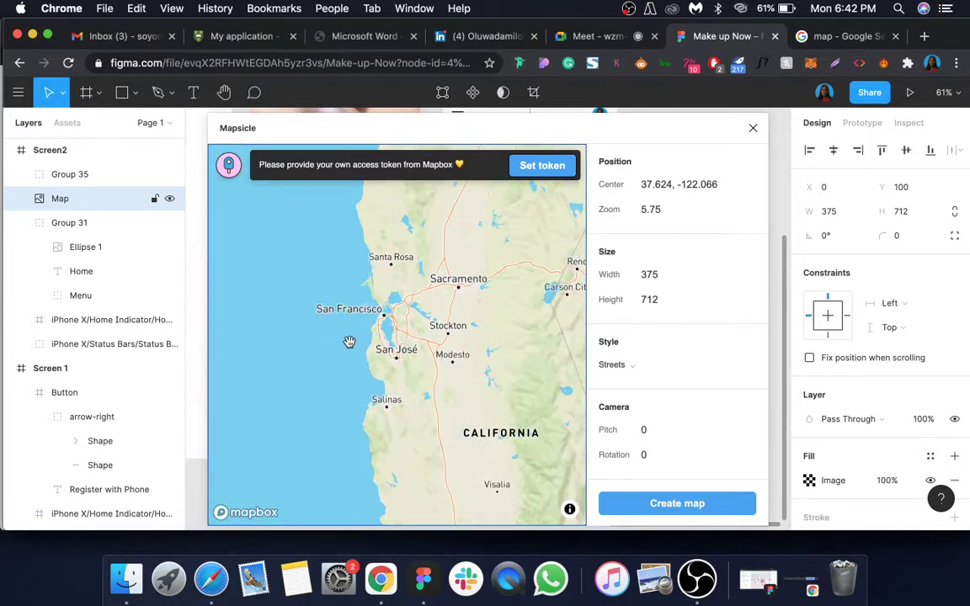
- Rotate the Mapsicle map to about -27.2 with a pitch of 0.5, and zoom in to about 12.32 on the streets near Ripon
drag(349, 342, 455, 354)
scroll(455, 355, up, 4)
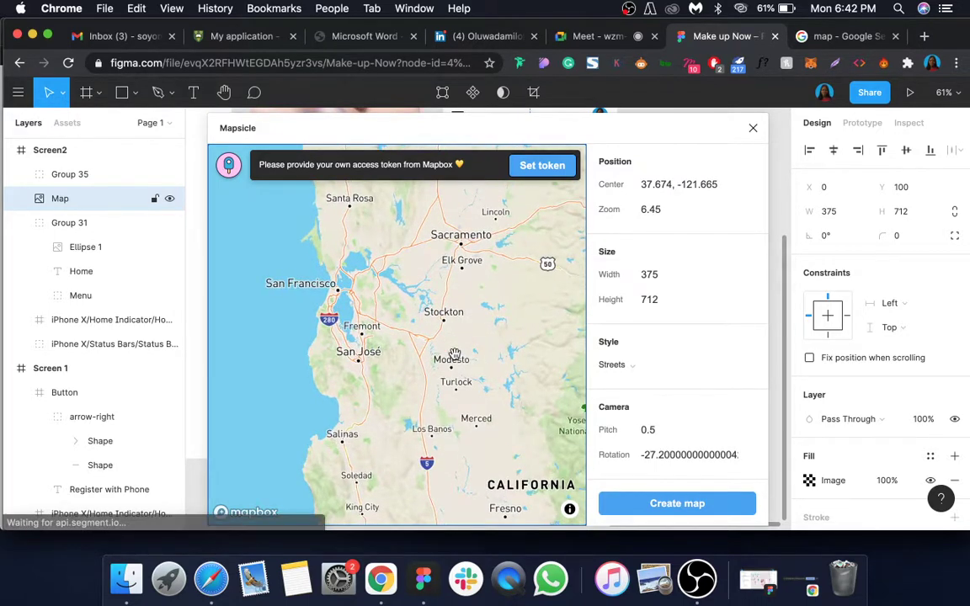
scroll(455, 354, up, 8)
scroll(455, 355, up, 3)
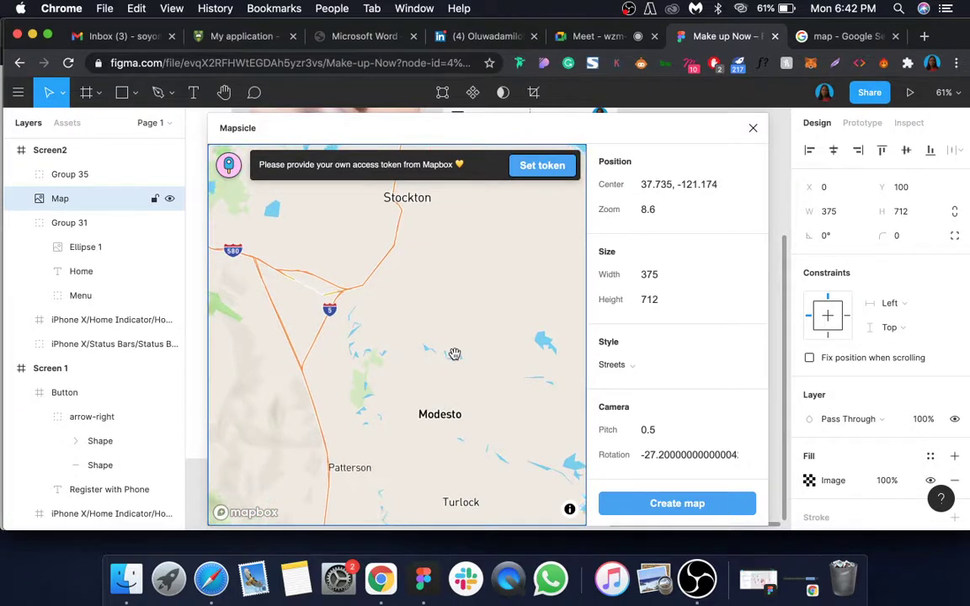
scroll(432, 329, up, 3)
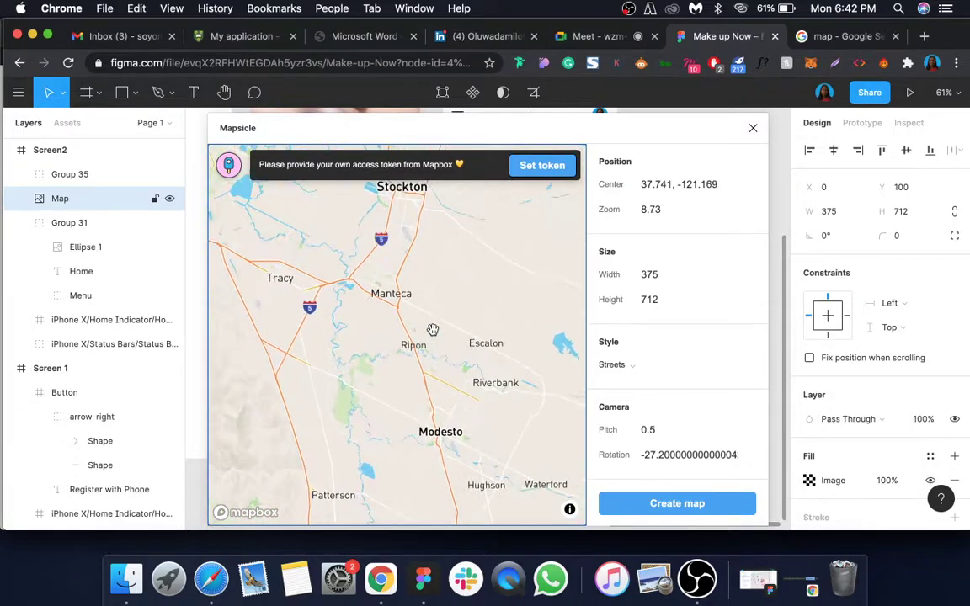
scroll(431, 335, up, 6)
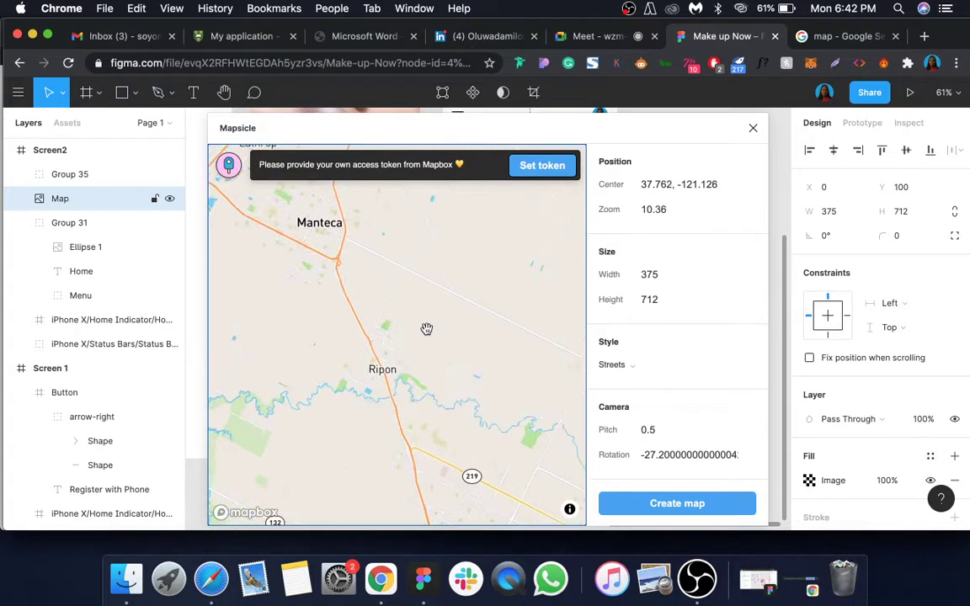
scroll(426, 330, up, 3)
scroll(425, 331, up, 6)
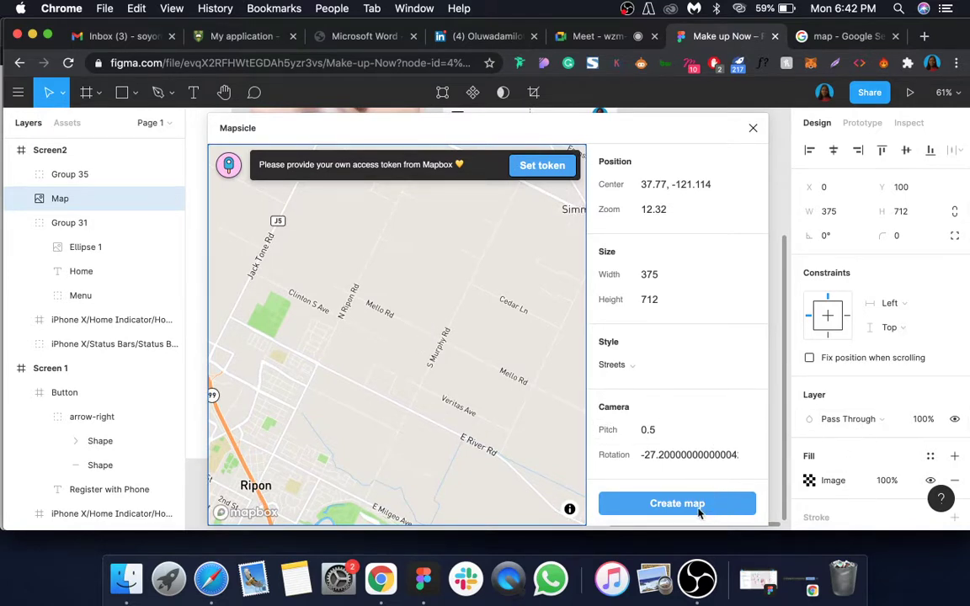
- Change the map style to Light and create the map as the Map rectangle's fill
click(633, 367)
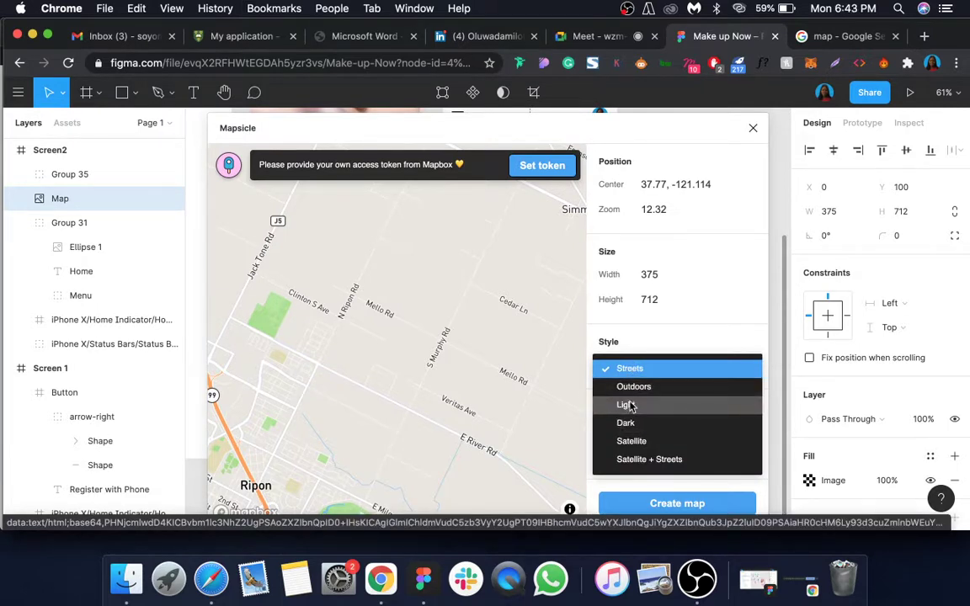
click(632, 405)
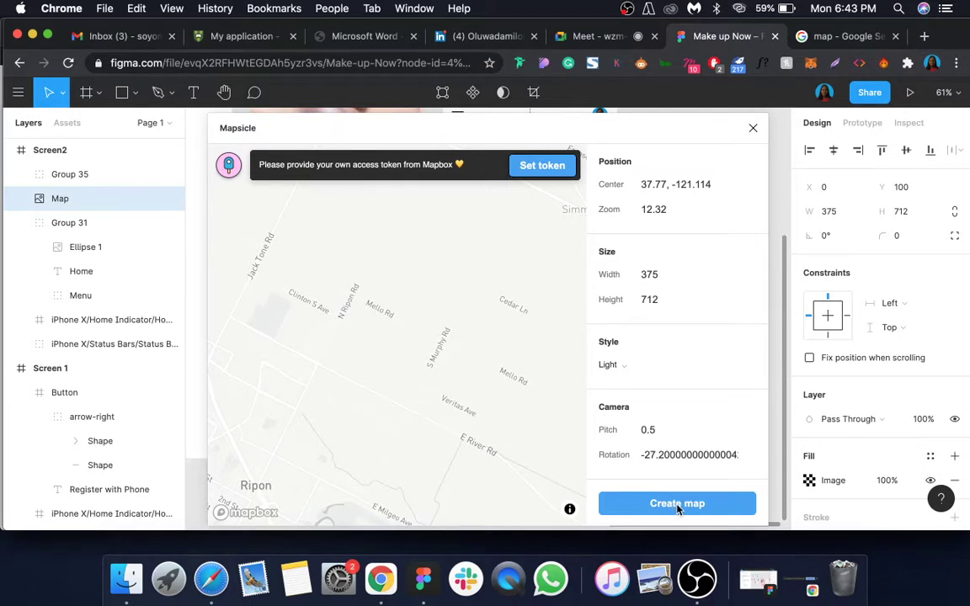
click(698, 505)
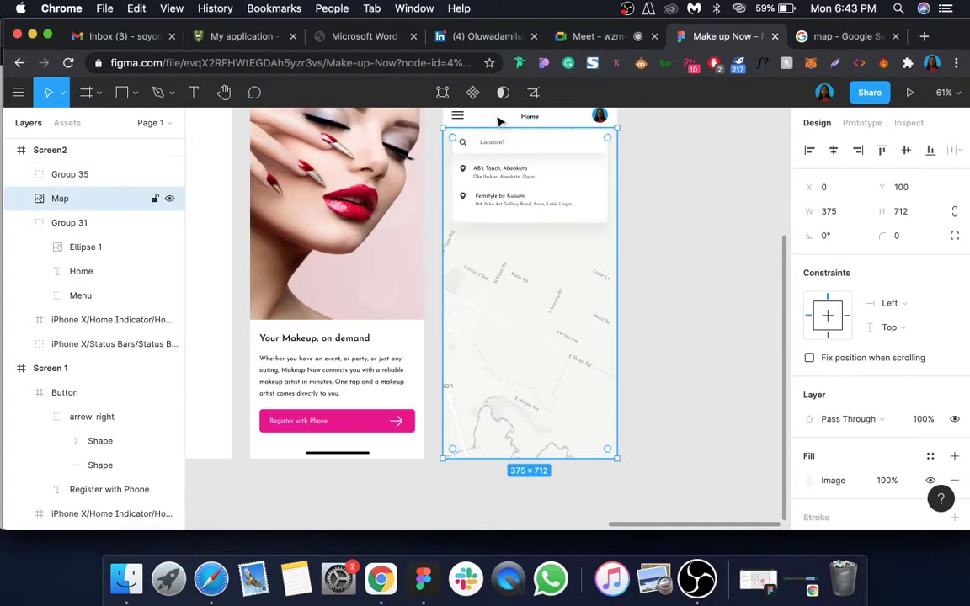
- Draw a full-width rectangle of about 375 × 82 over the upper edge of the map, just below the Home header
scroll(514, 239, up, 2)
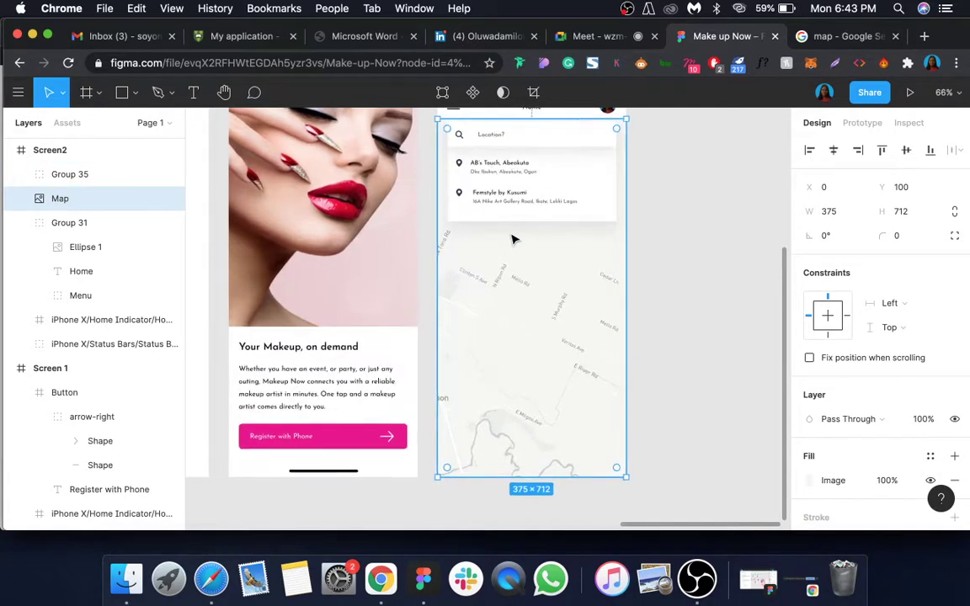
scroll(513, 238, up, 2)
scroll(542, 181, up, 5)
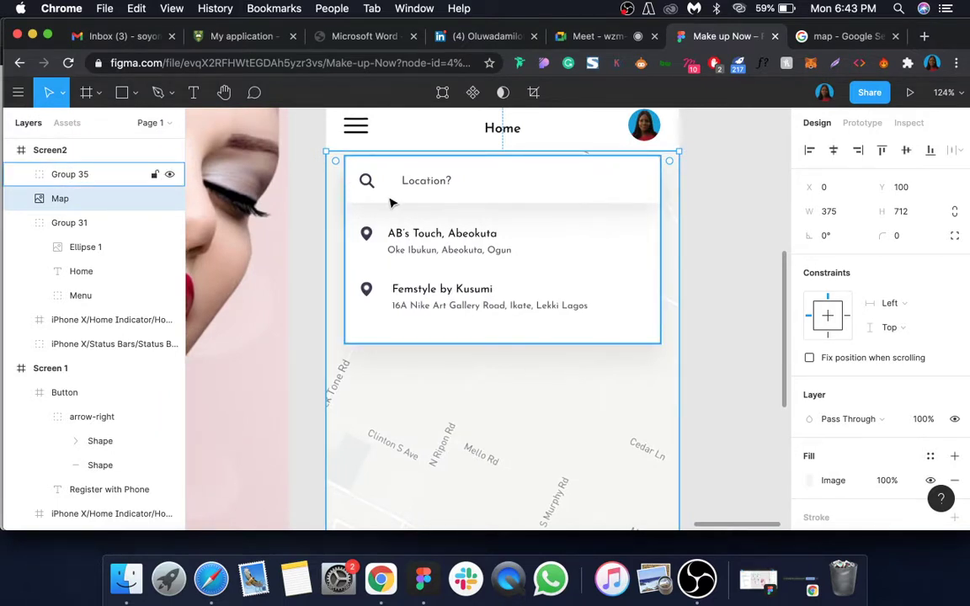
click(134, 93)
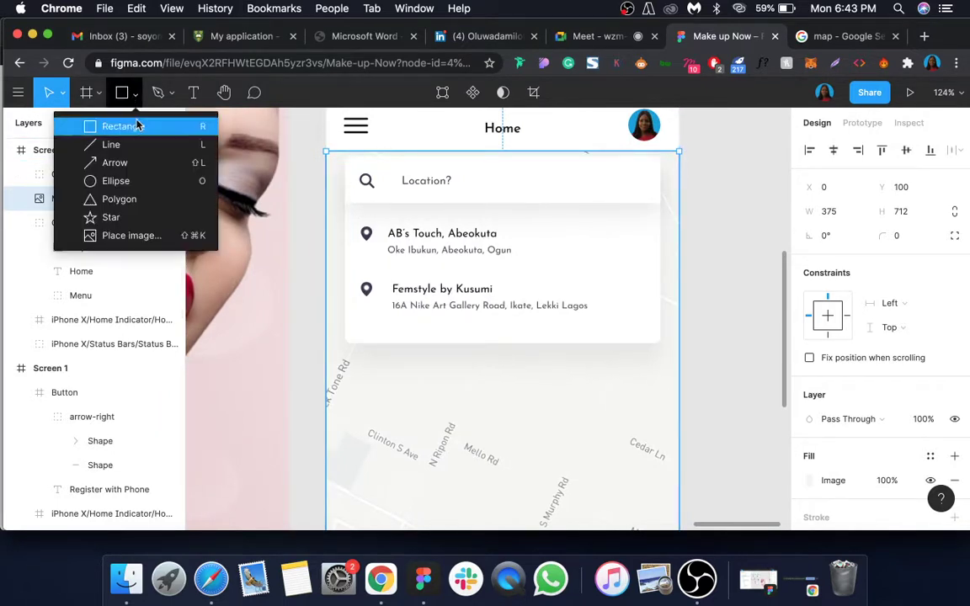
click(122, 125)
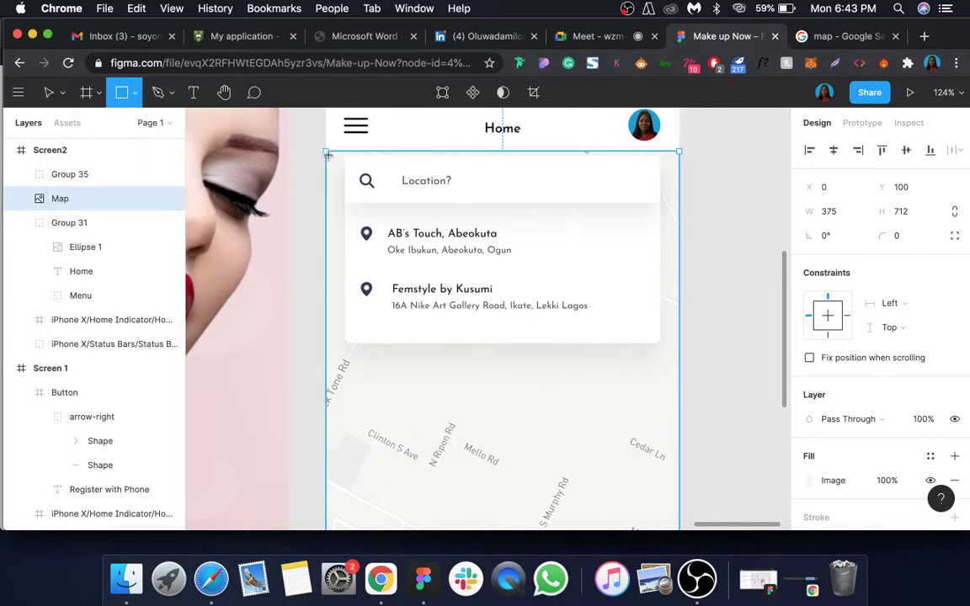
mouse_move(327, 155)
mouse_down()
mouse_move(543, 223)
mouse_move(689, 238)
mouse_move(680, 238)
mouse_up()
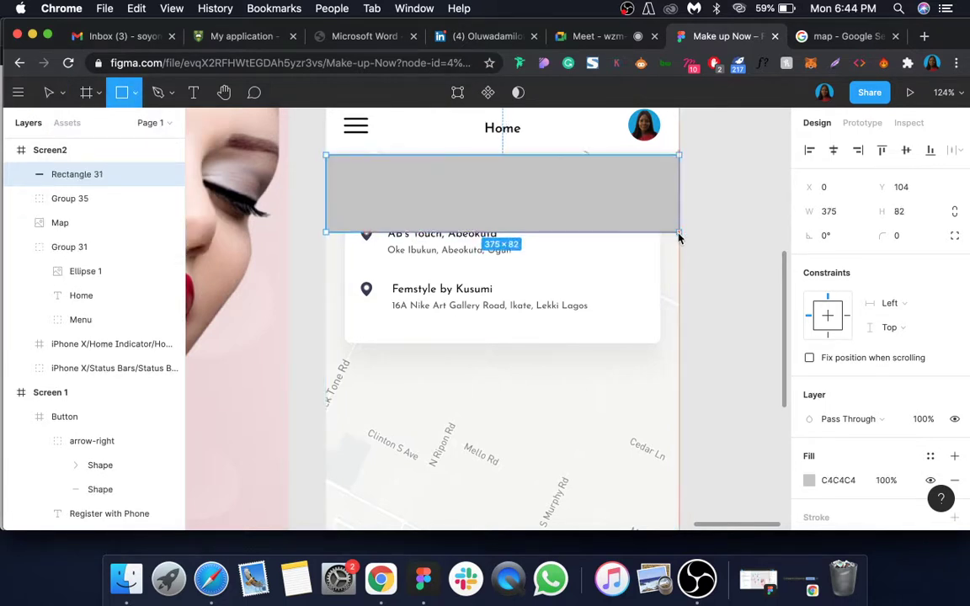
- Move the new rectangle's layer directly beneath Map and extend it up to the upper edge of Screen2, at a height of 186
drag(56, 171, 77, 237)
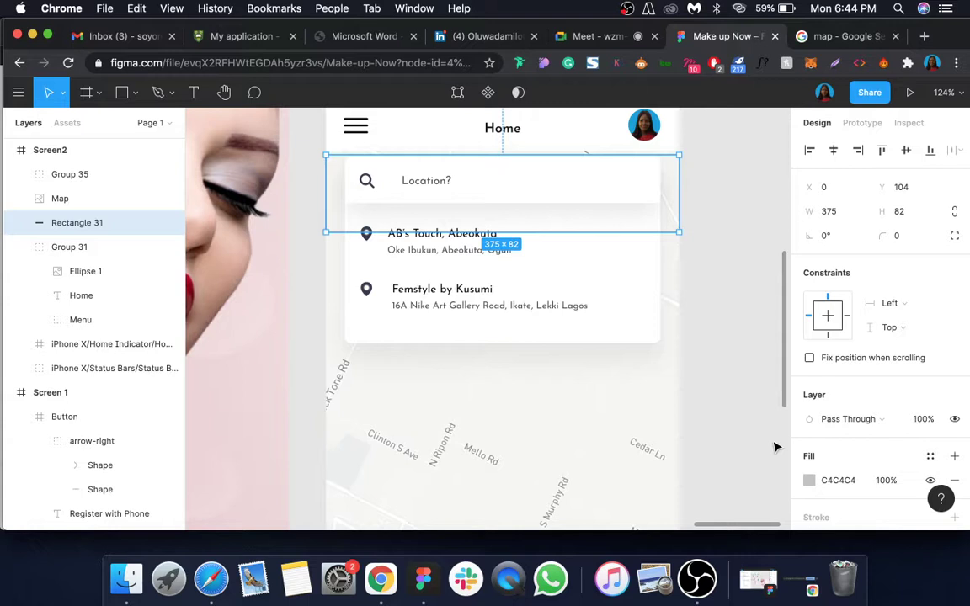
scroll(753, 407, up, 5)
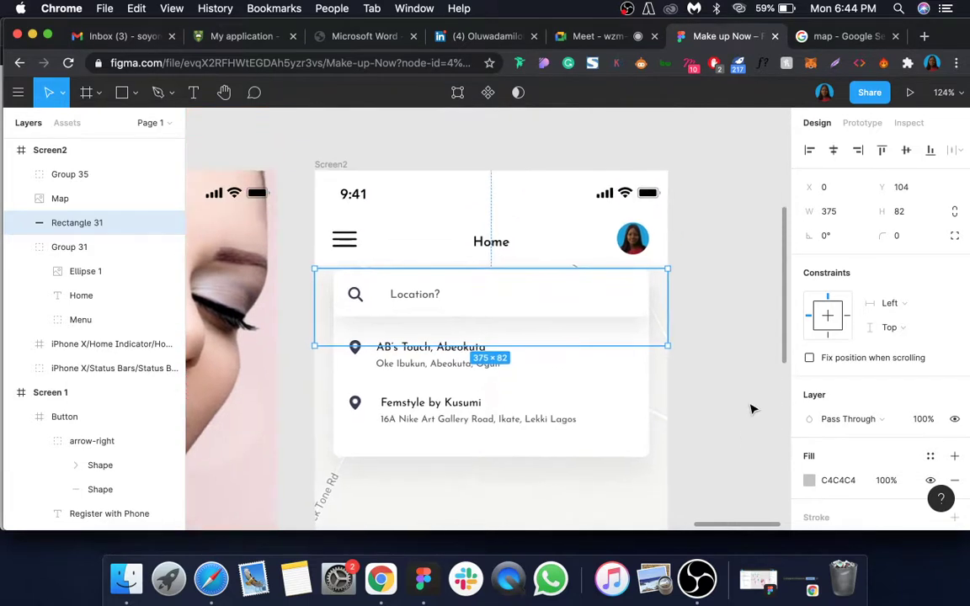
drag(528, 291, 496, 195)
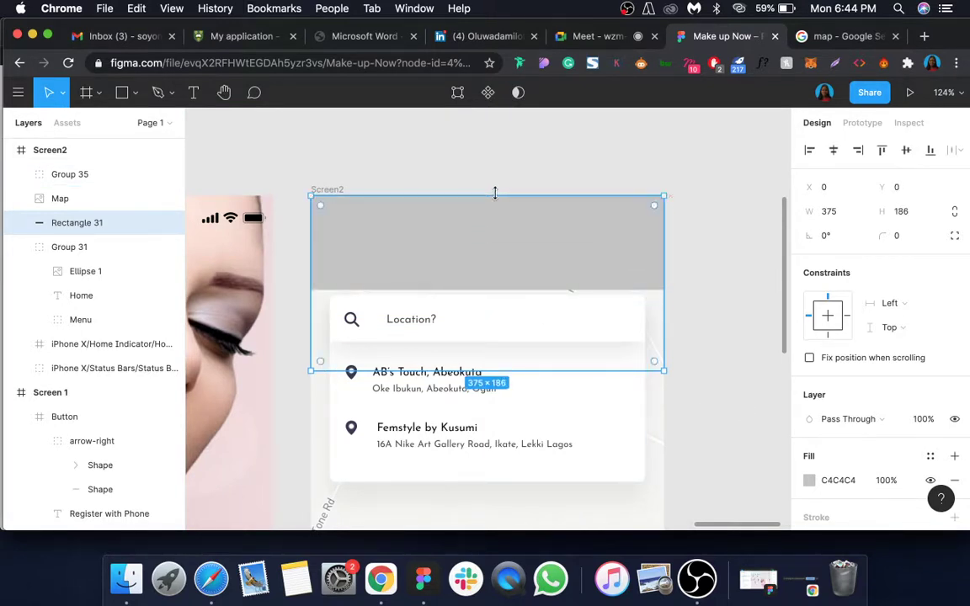
- Move the Home header's Group 31 and the iPhone X status bar to the front of Screen2's layer order, with the status bar first
click(103, 345)
click(87, 249)
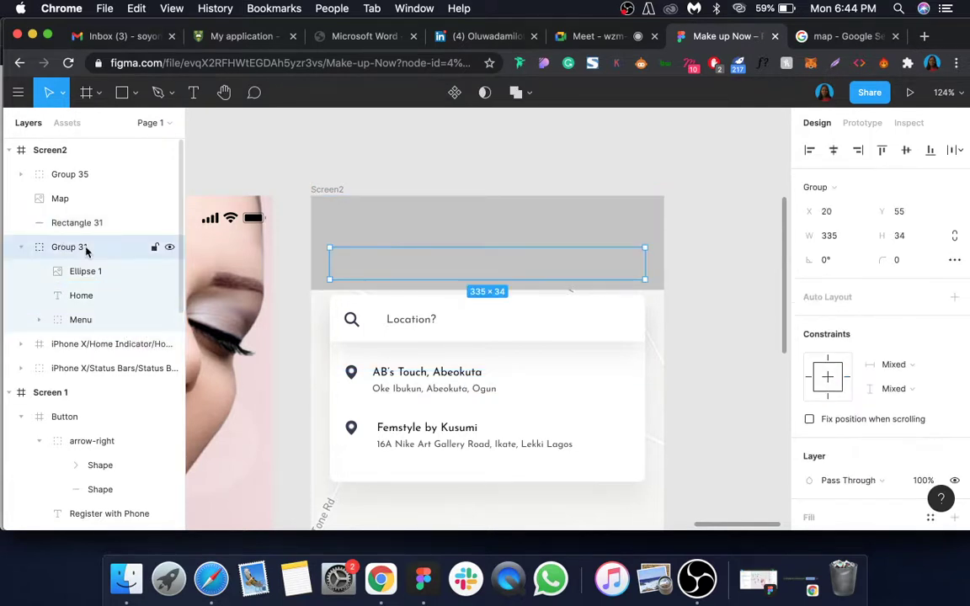
drag(86, 250, 41, 165)
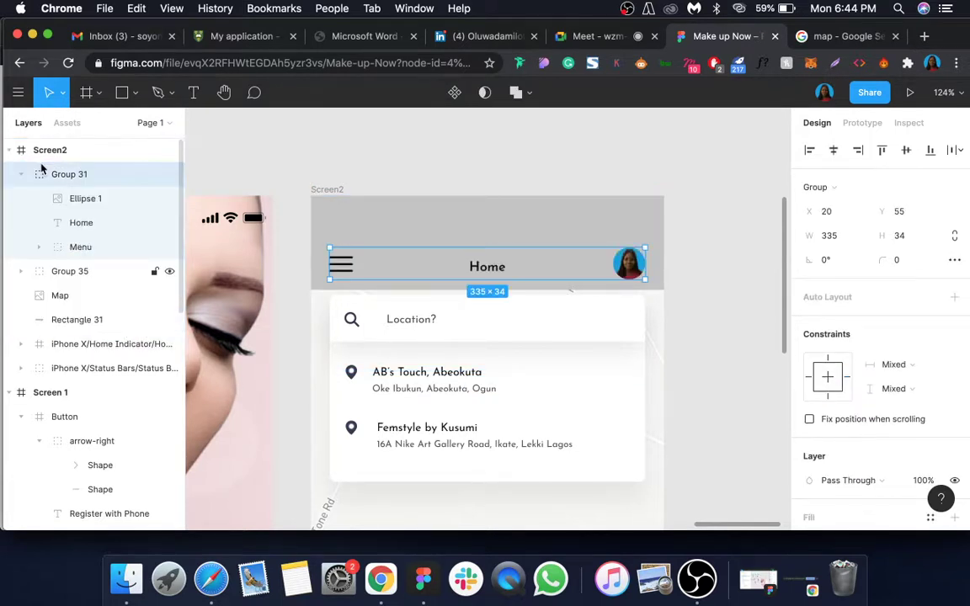
click(95, 350)
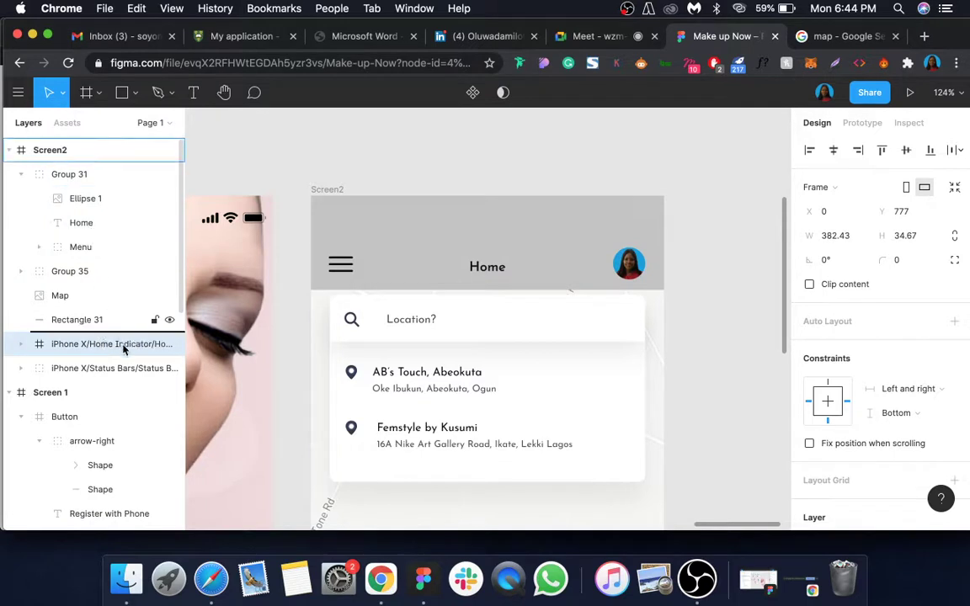
click(91, 369)
drag(107, 369, 52, 164)
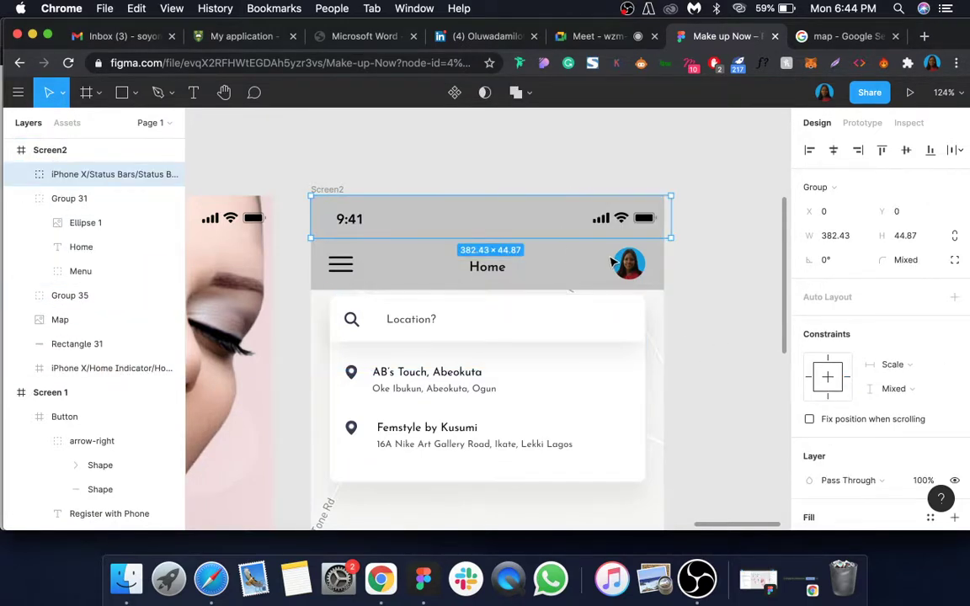
- Collapse Group 31 in the layer list and set Rectangle 31's fill to white, FFFFFF
click(21, 199)
click(76, 226)
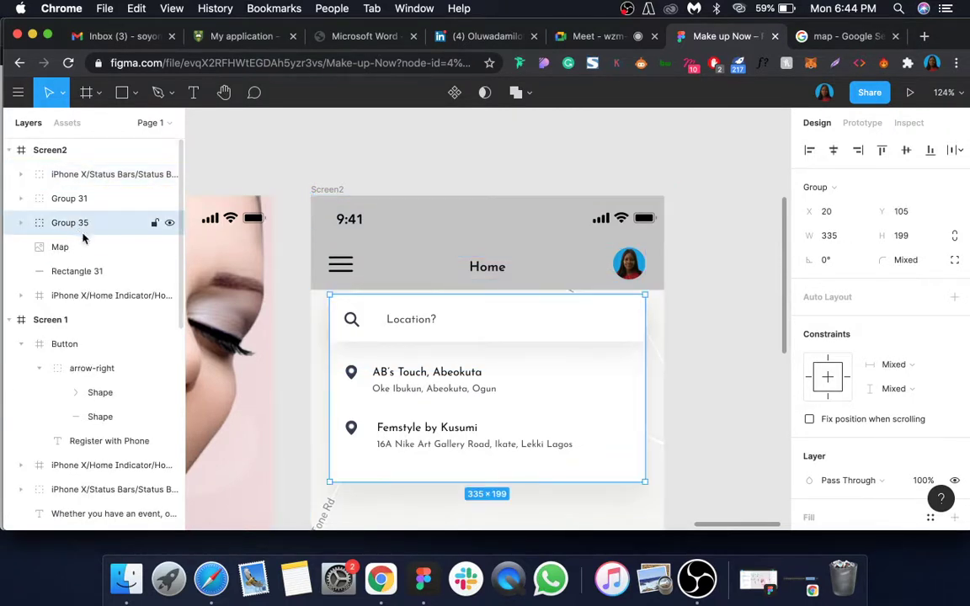
click(83, 279)
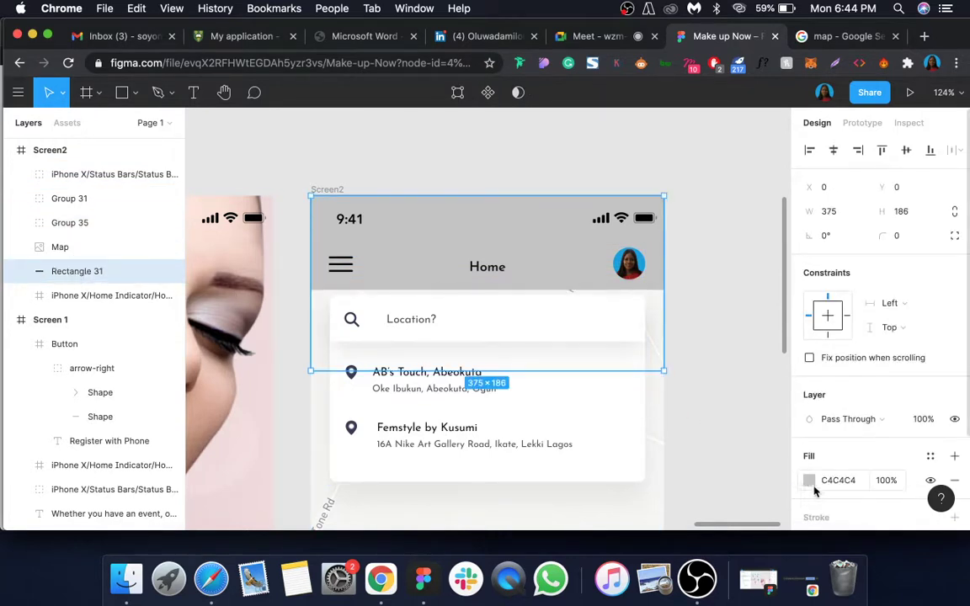
scroll(835, 468, down, 1)
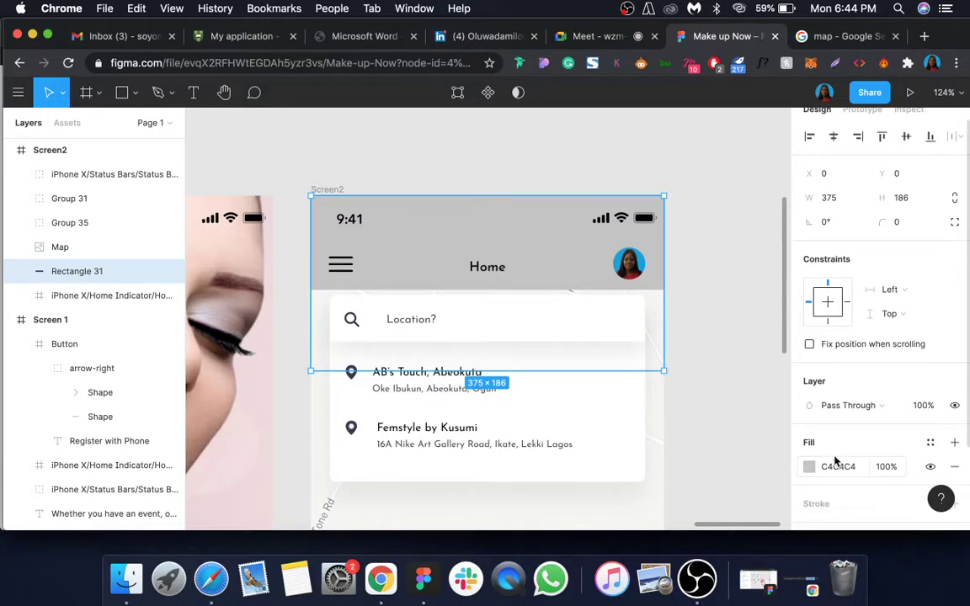
click(845, 472)
text(f)
scroll(865, 451, down, 3)
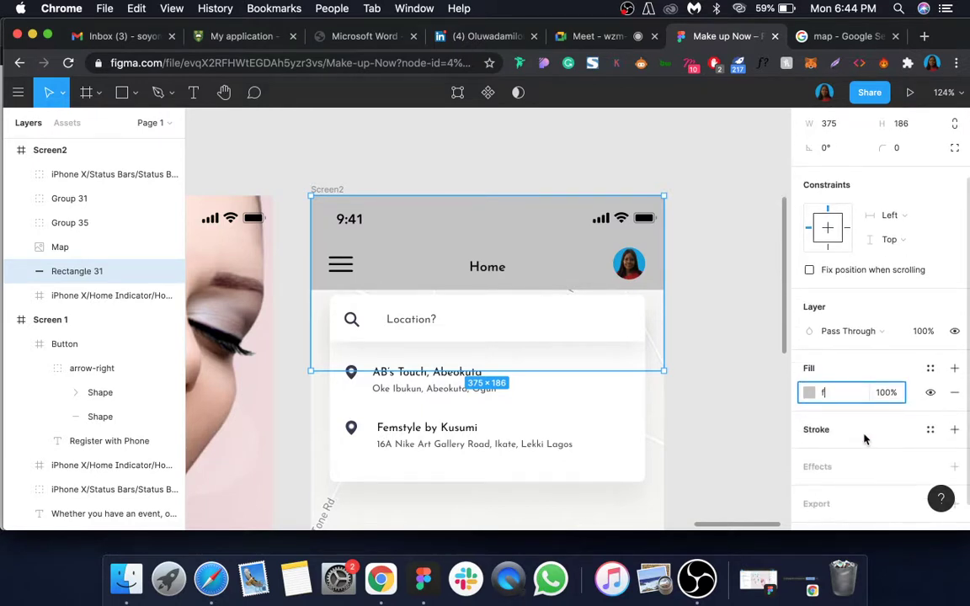
- Add a drop shadow to Rectangle 31 with a Y offset of 2
click(954, 467)
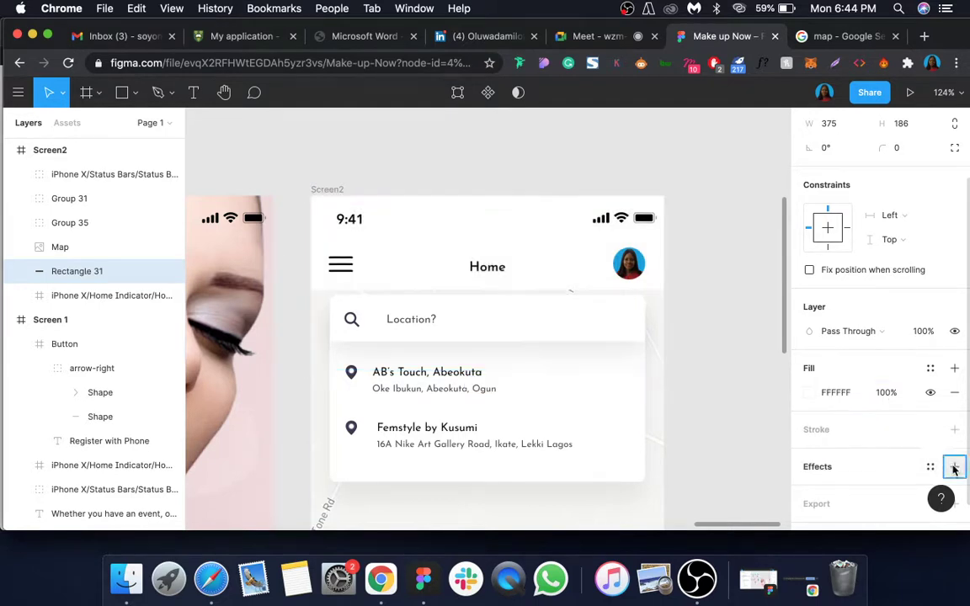
scroll(870, 457, down, 2)
click(808, 436)
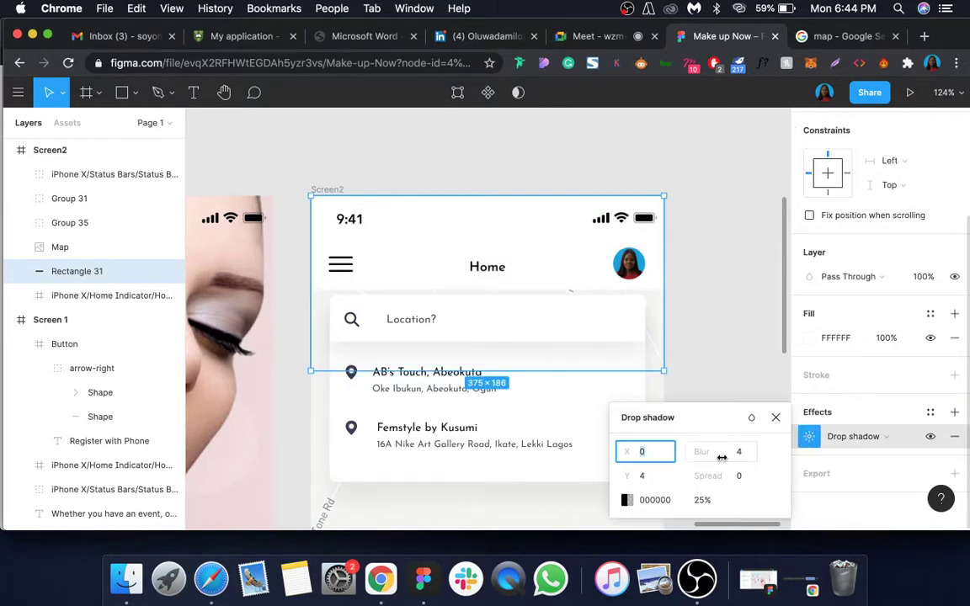
click(657, 481)
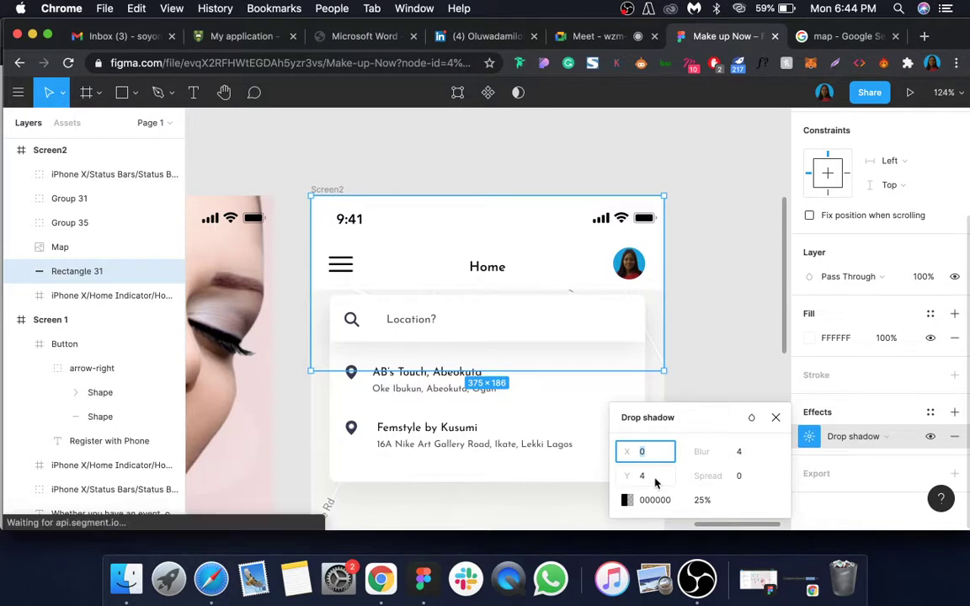
text(2)
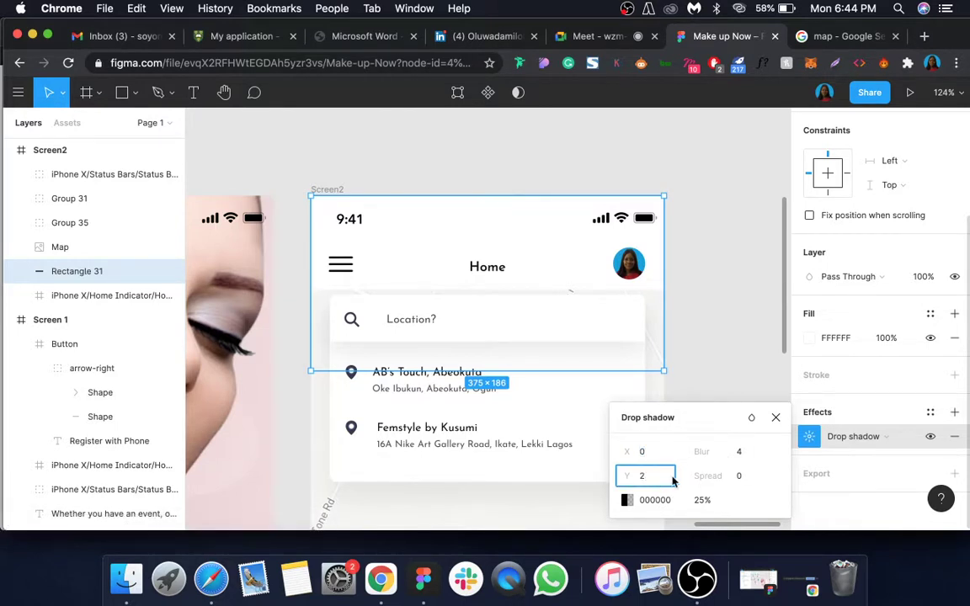
key(Return)
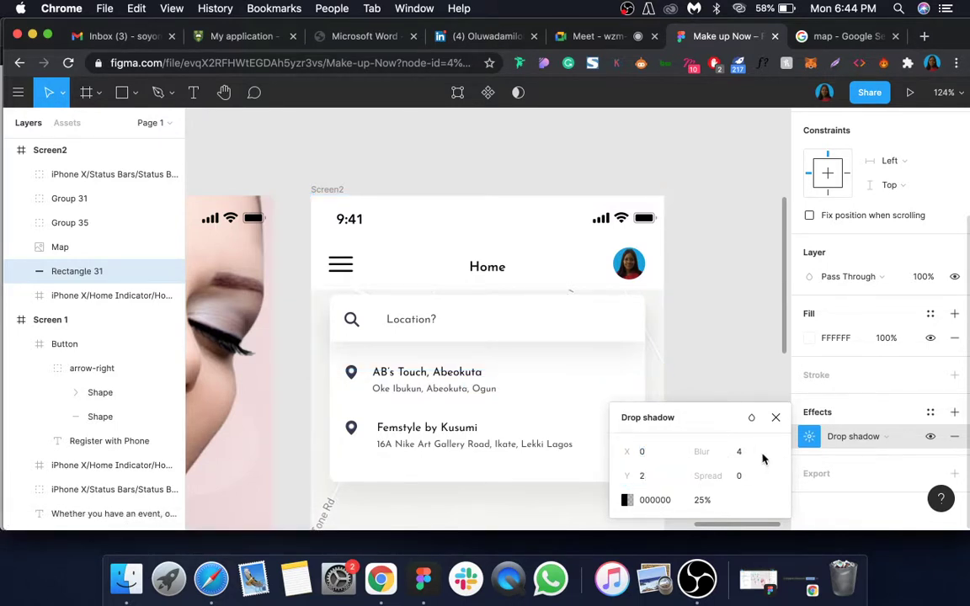
key(3)
key(0)
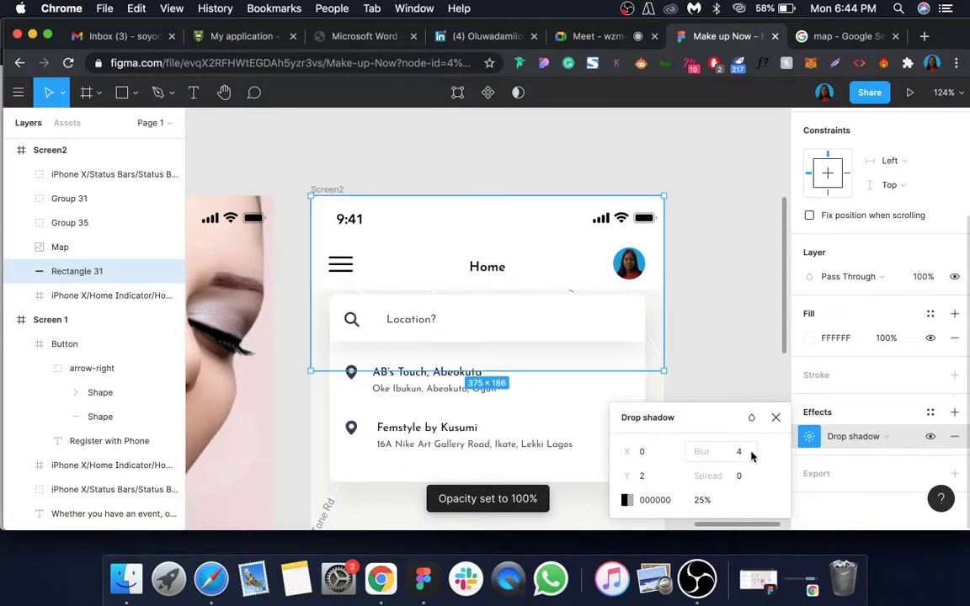
key(super+z)
key(super+z)
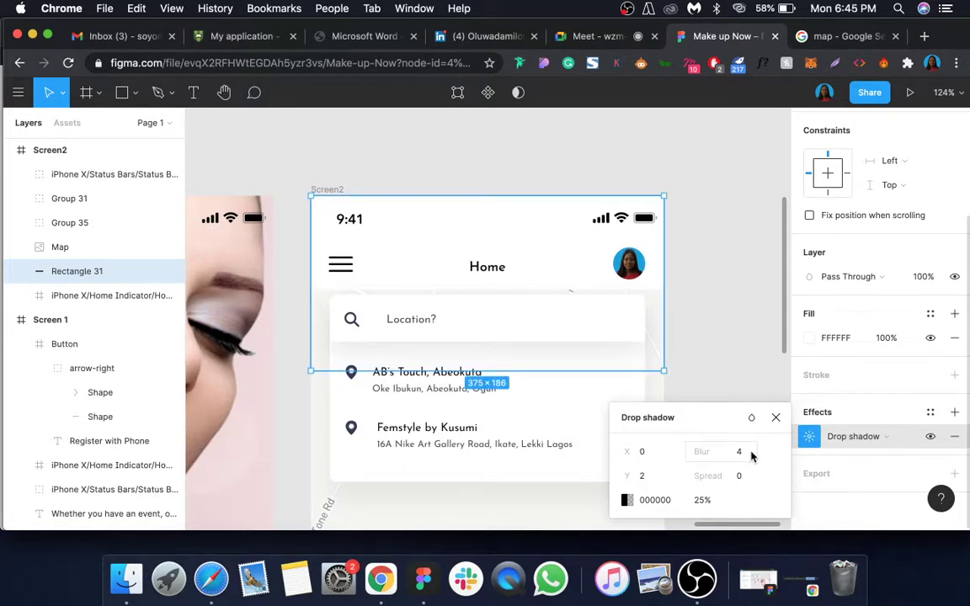
- Set the drop shadow's blur to 30 and its opacity to 12%
click(739, 454)
click(701, 500)
text(12)
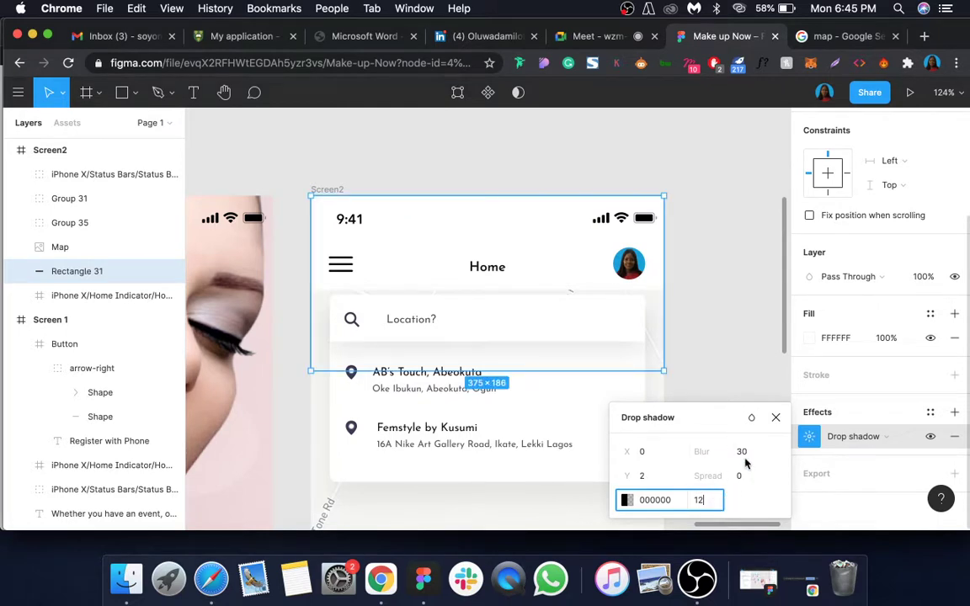
click(749, 386)
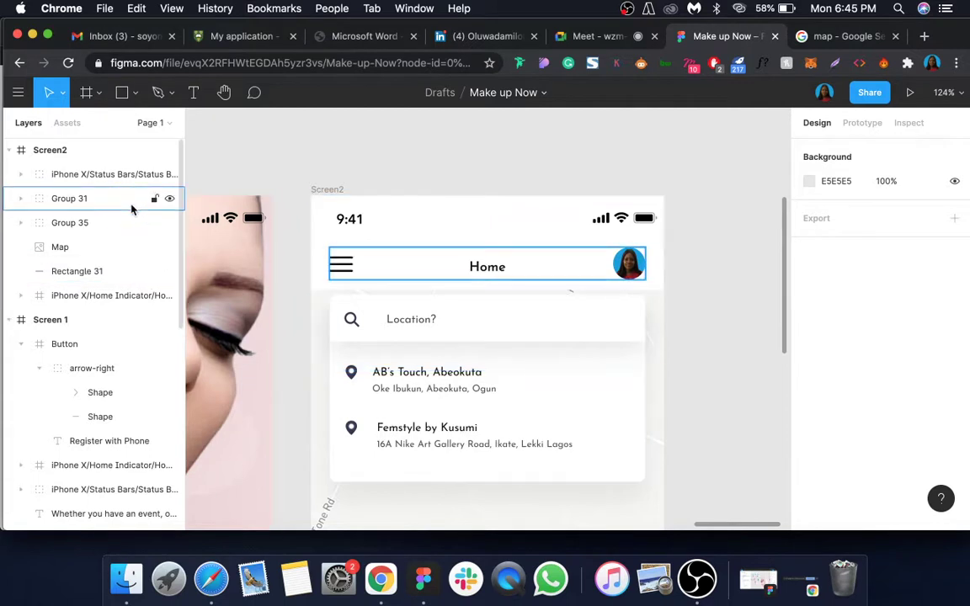
- Toggle Rectangle 31's visibility repeatedly to check its effect on the Home screen
click(74, 224)
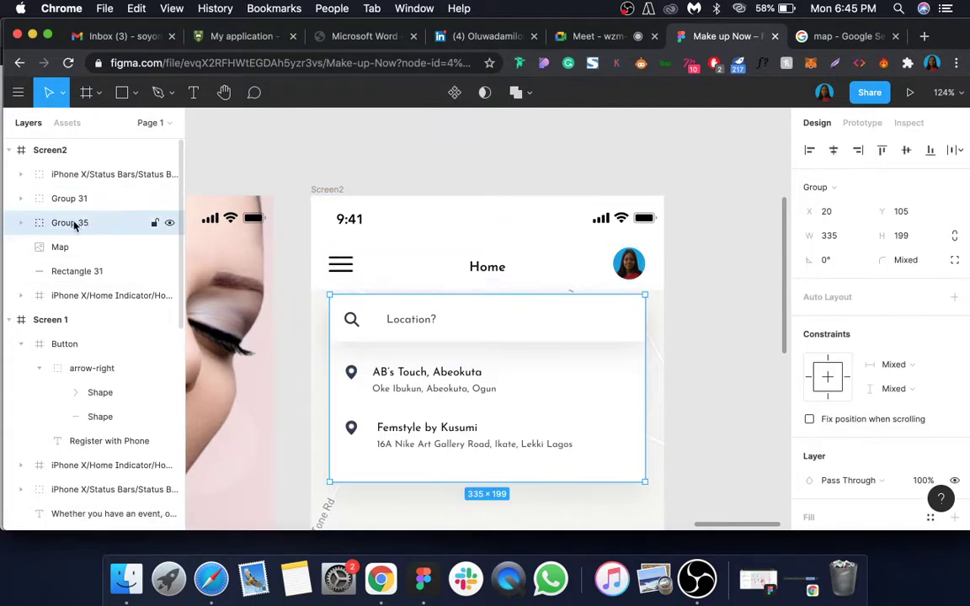
click(169, 272)
click(169, 272)
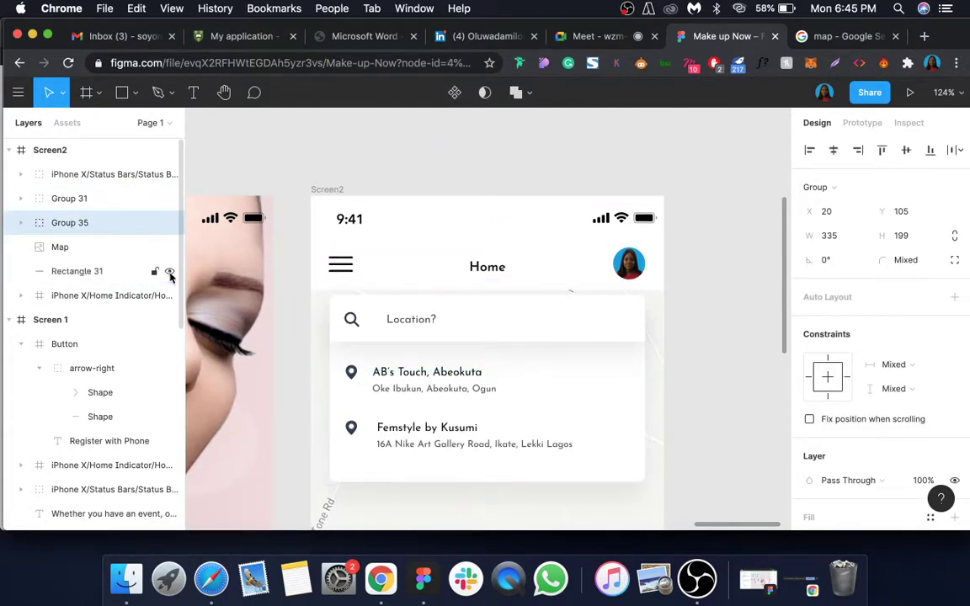
click(169, 273)
click(169, 273)
click(170, 273)
click(169, 273)
click(169, 274)
click(171, 273)
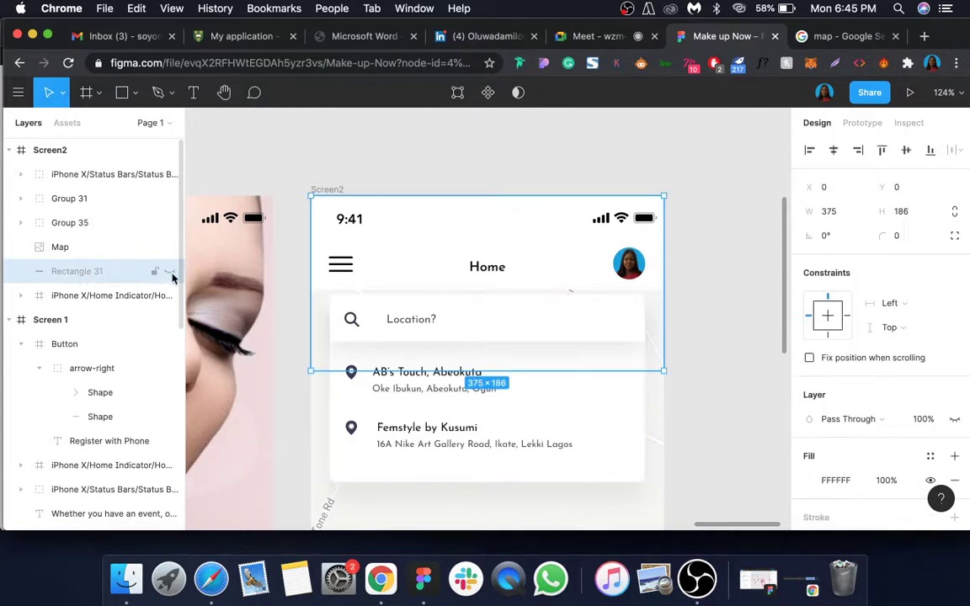
- Move Rectangle 31 directly above Map in the layer order and make it visible again
drag(92, 272, 84, 245)
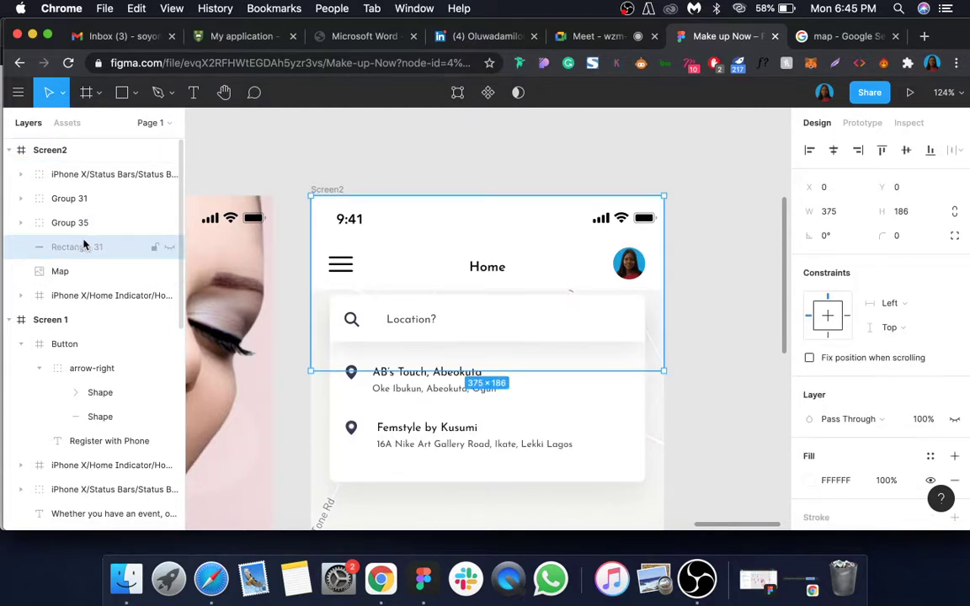
click(168, 247)
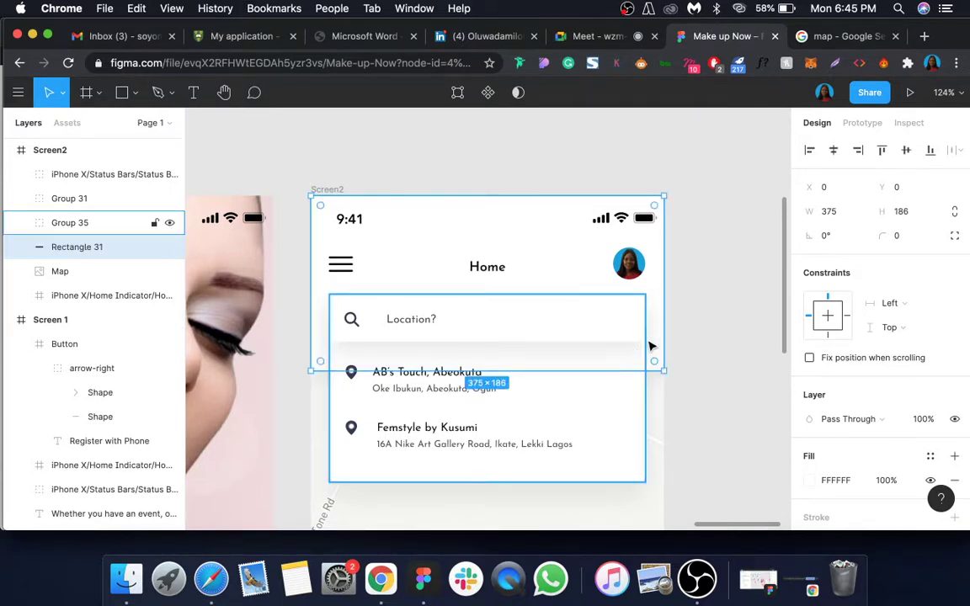
- Open Rectangle 31's drop shadow settings and toggle its fill off and on to check the result
scroll(800, 474, down, 4)
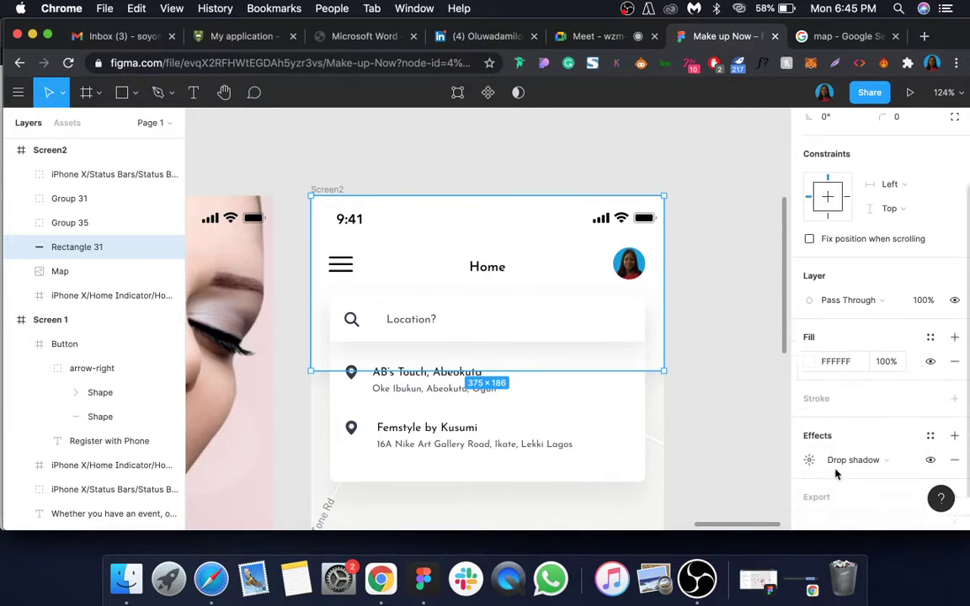
click(808, 443)
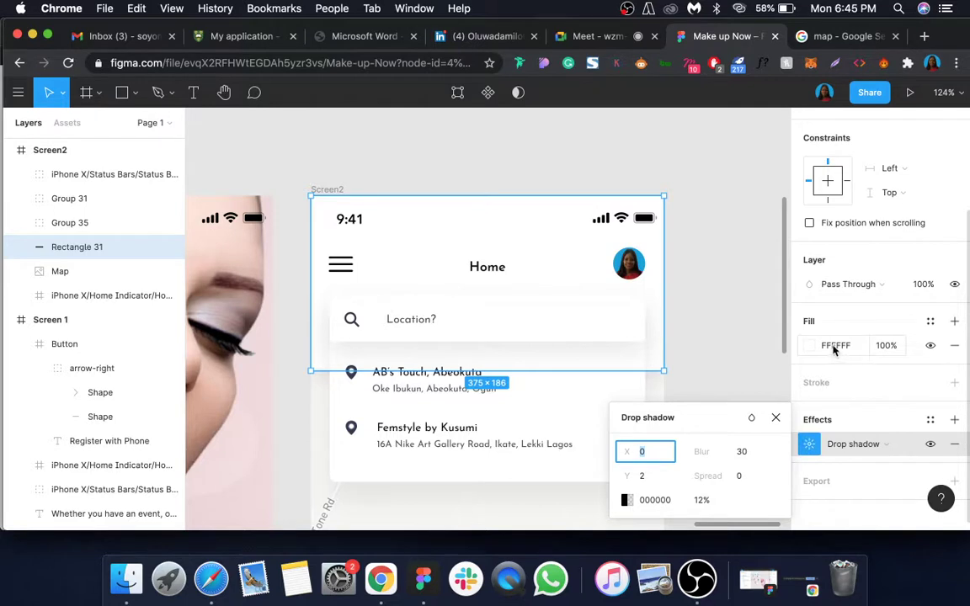
click(930, 346)
click(931, 350)
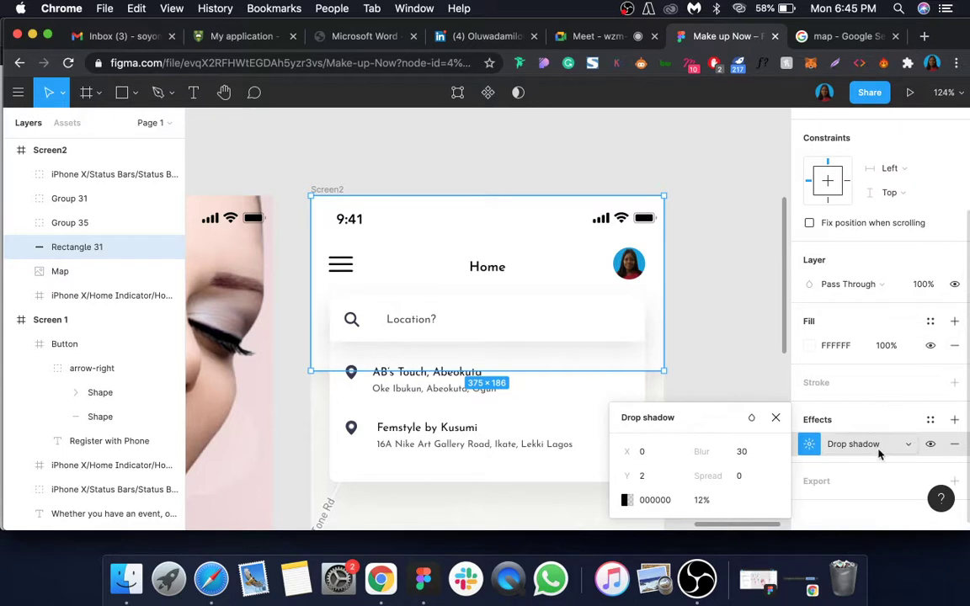
- Add a second effect to Rectangle 31, change it to Background blur, and set the blur to 30
click(954, 419)
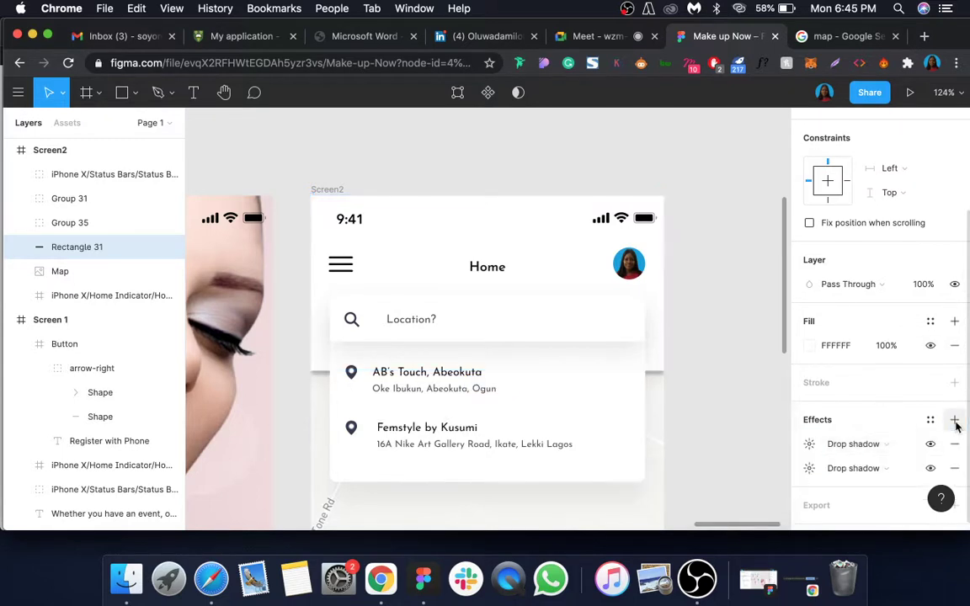
click(810, 469)
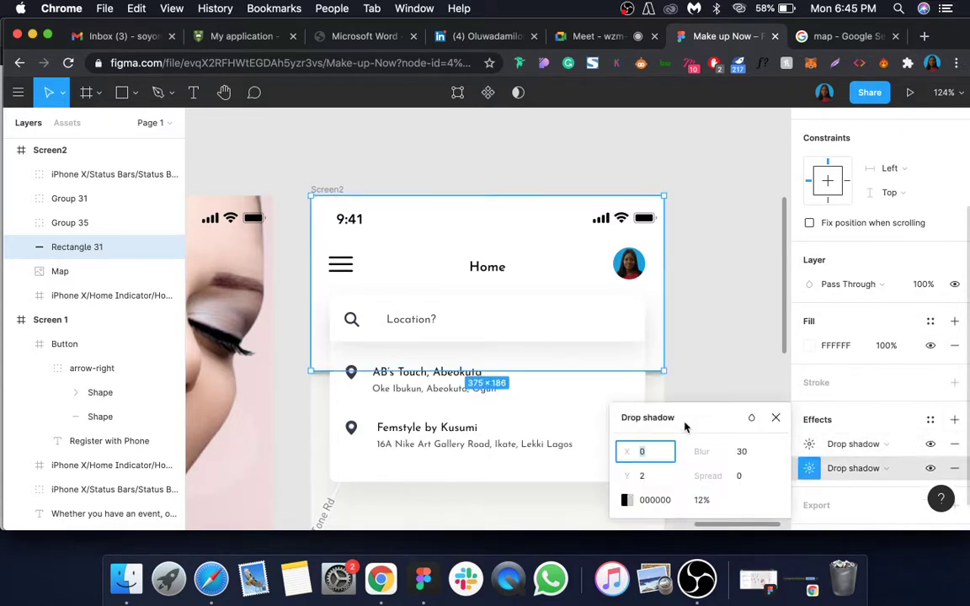
click(877, 469)
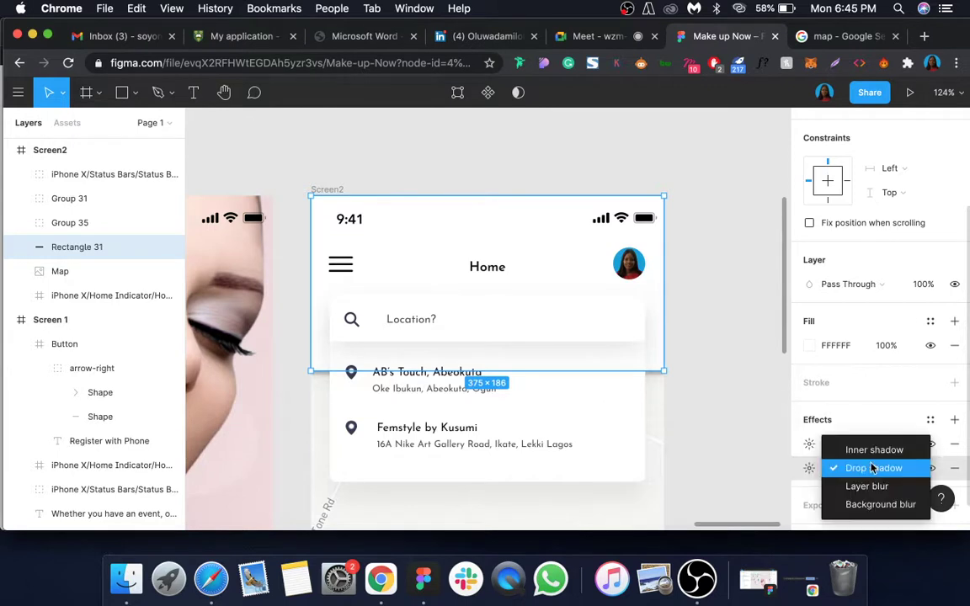
click(867, 505)
click(810, 468)
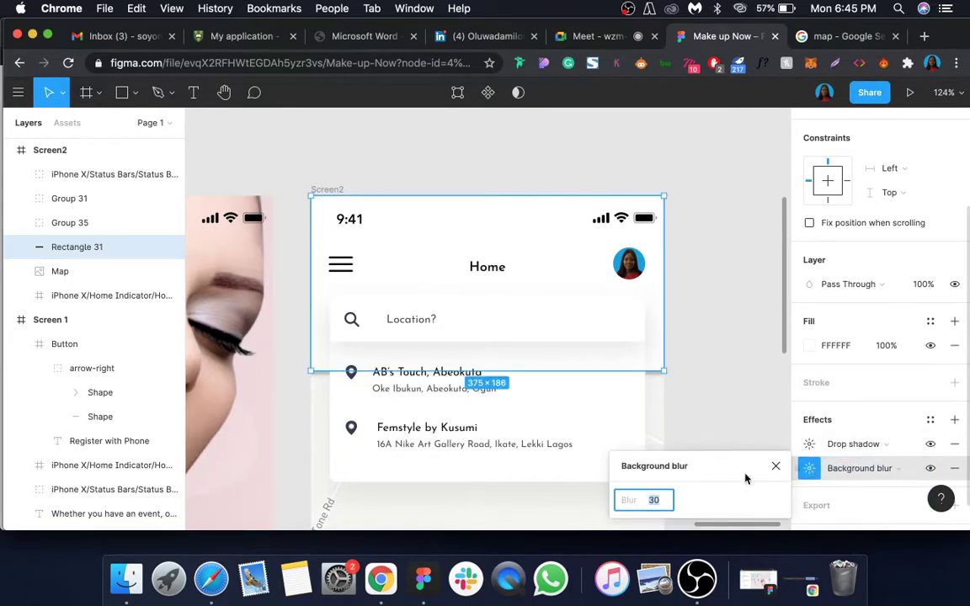
text(0)
key(Return)
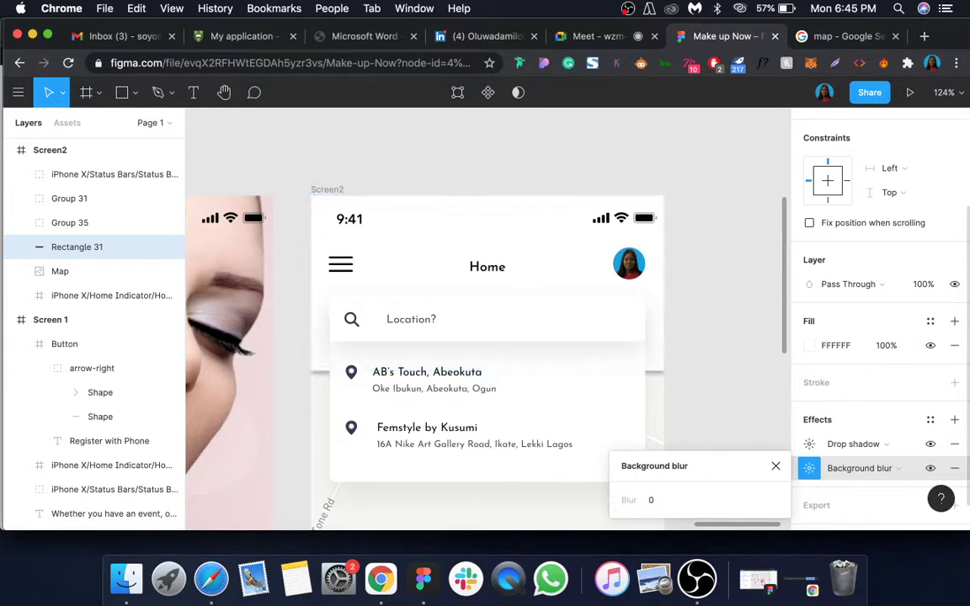
click(652, 503)
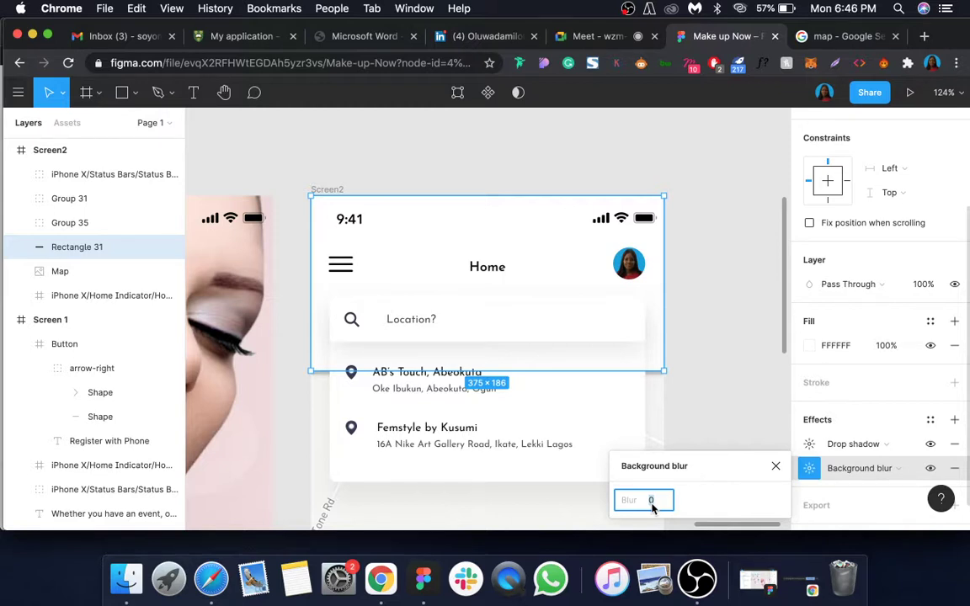
key(Return)
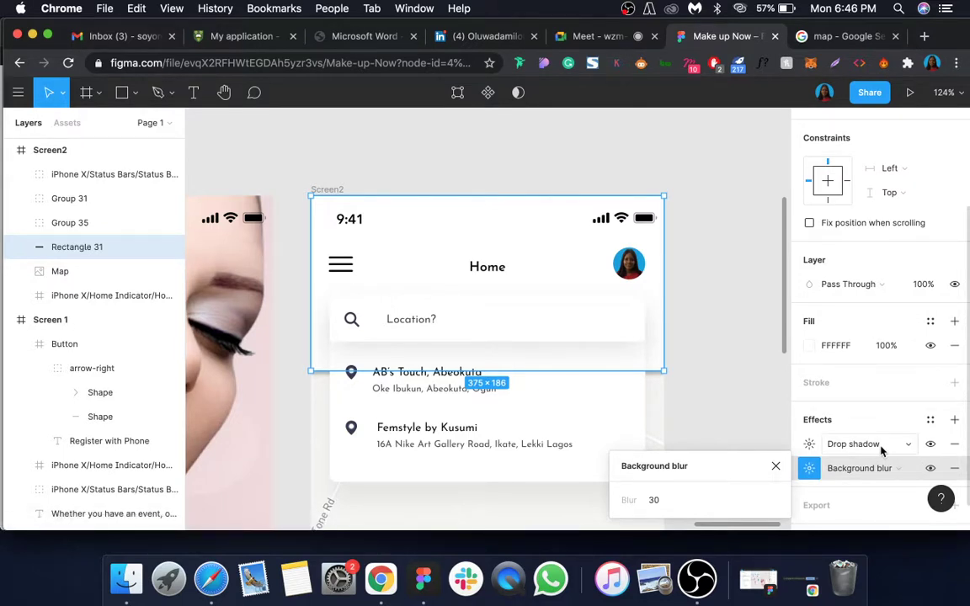
- Set Rectangle 31's fill colour to CCCCCC
click(858, 348)
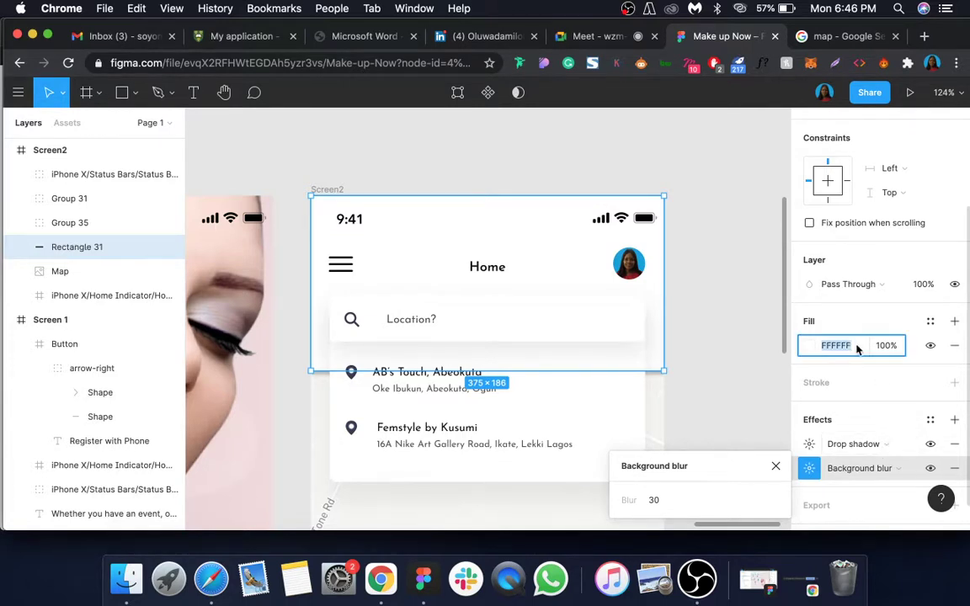
text(c)
key(Return)
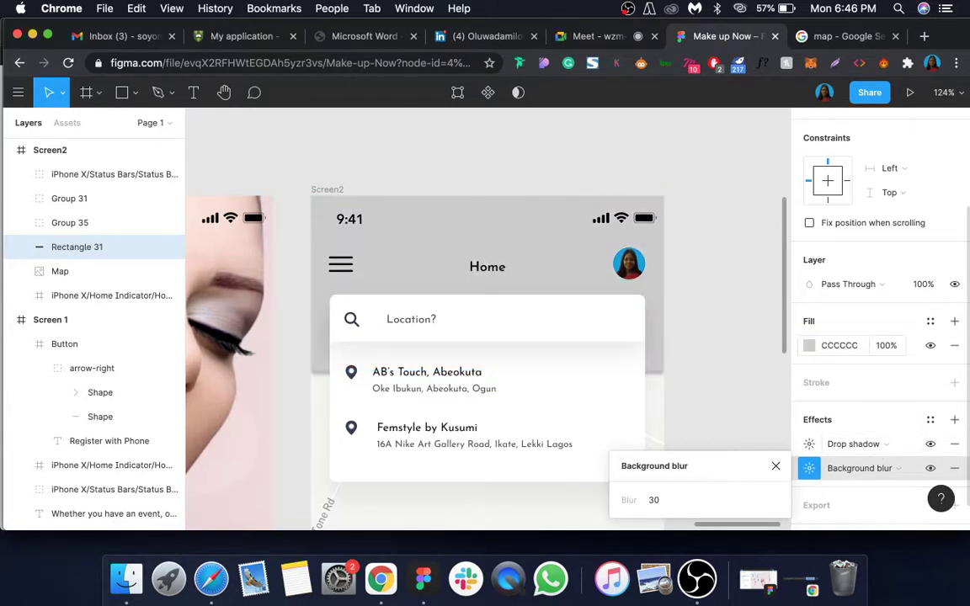
key(s)
text(cs)
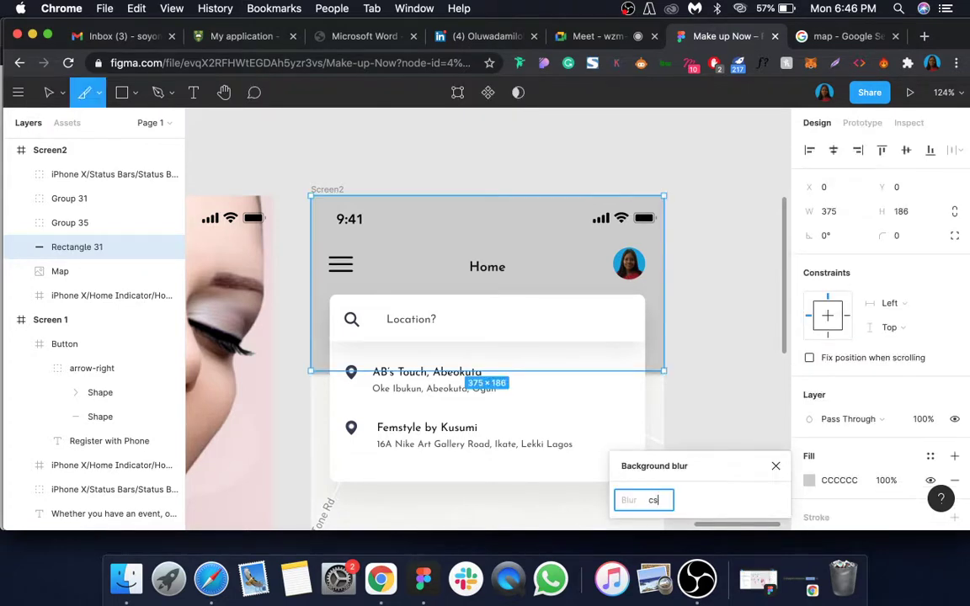
text(ss)
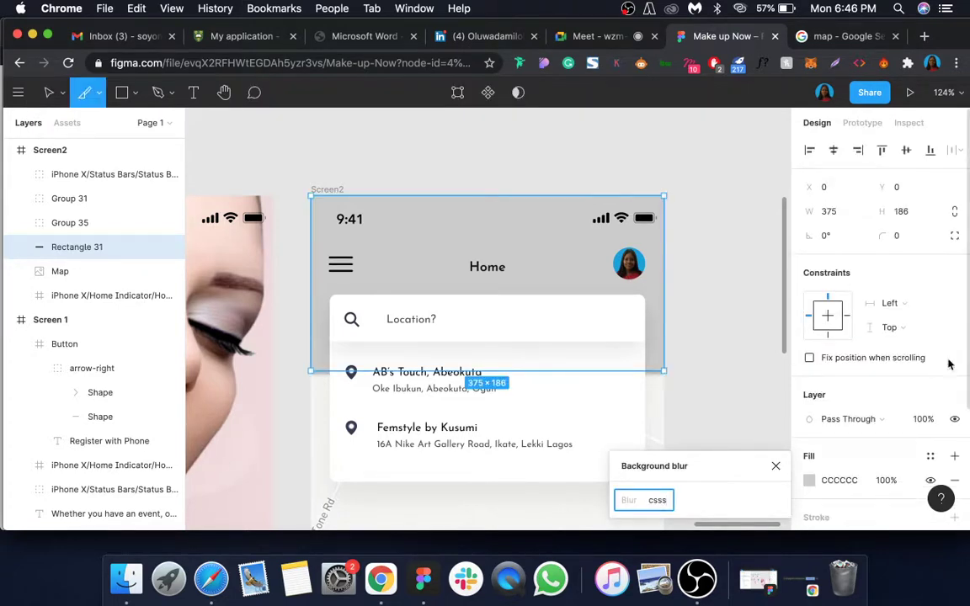
click(776, 466)
scroll(757, 387, down, 3)
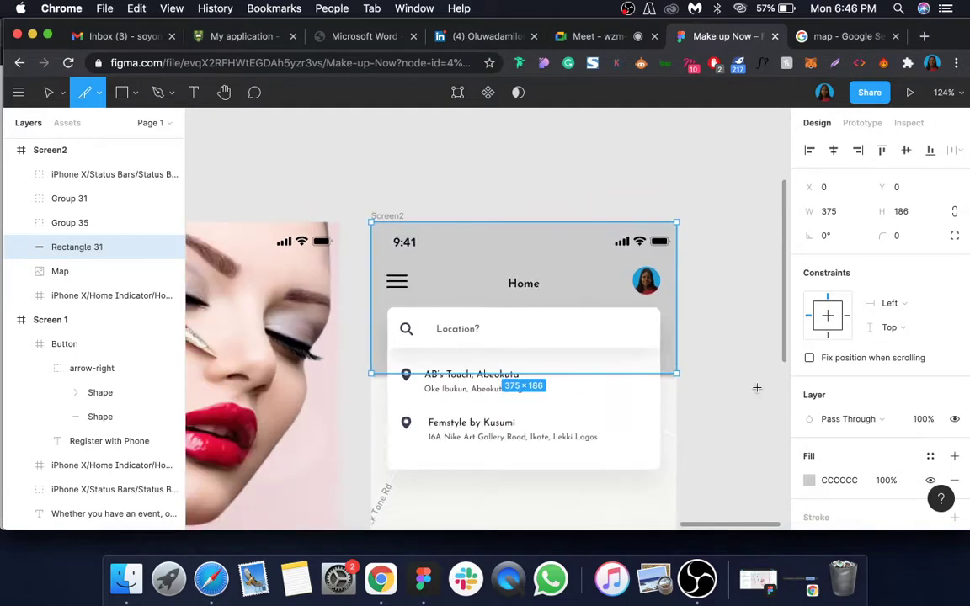
- Return to the Move tool, hide Rectangle 31, and clear the selection
click(48, 95)
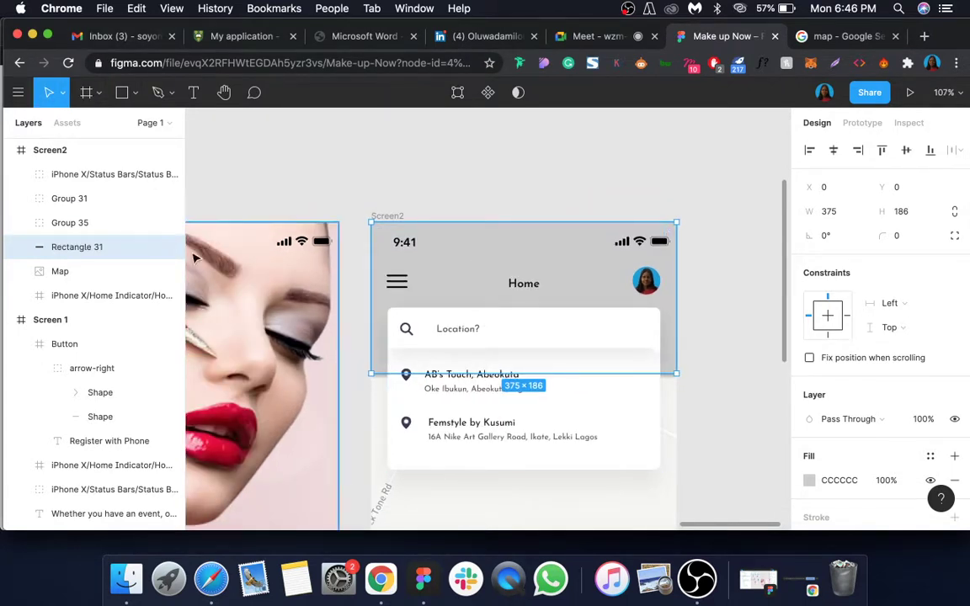
click(170, 246)
click(411, 193)
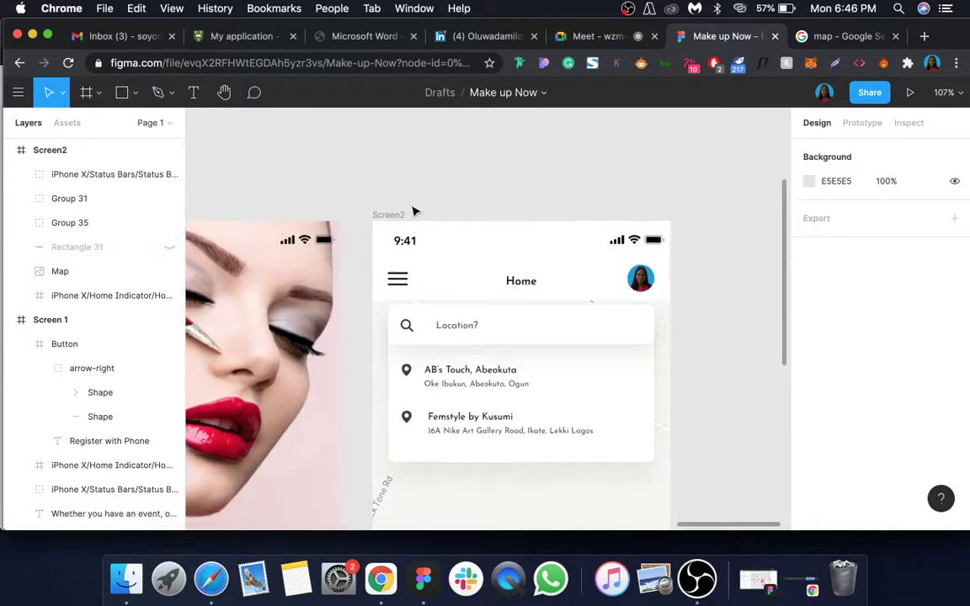
- Move the location search card group, Group 35, down on Screen2 to Y 124
scroll(413, 210, down, 5)
scroll(415, 211, left, 1)
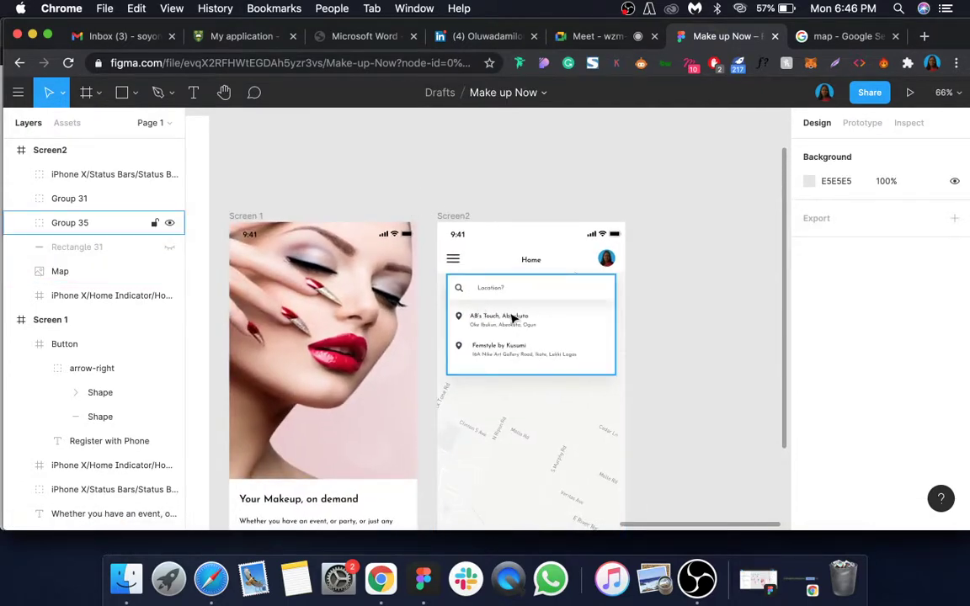
click(551, 303)
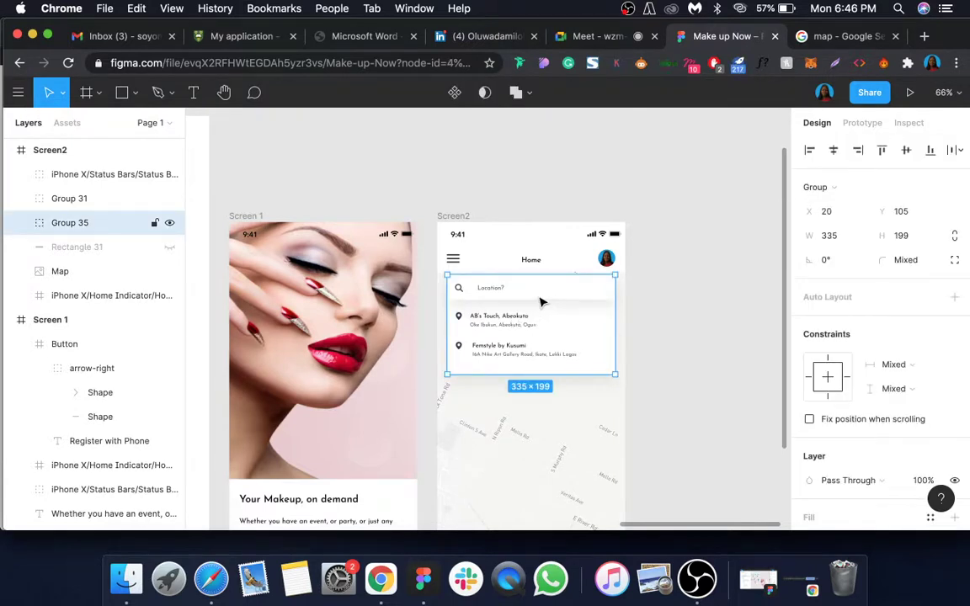
shift+click(83, 200)
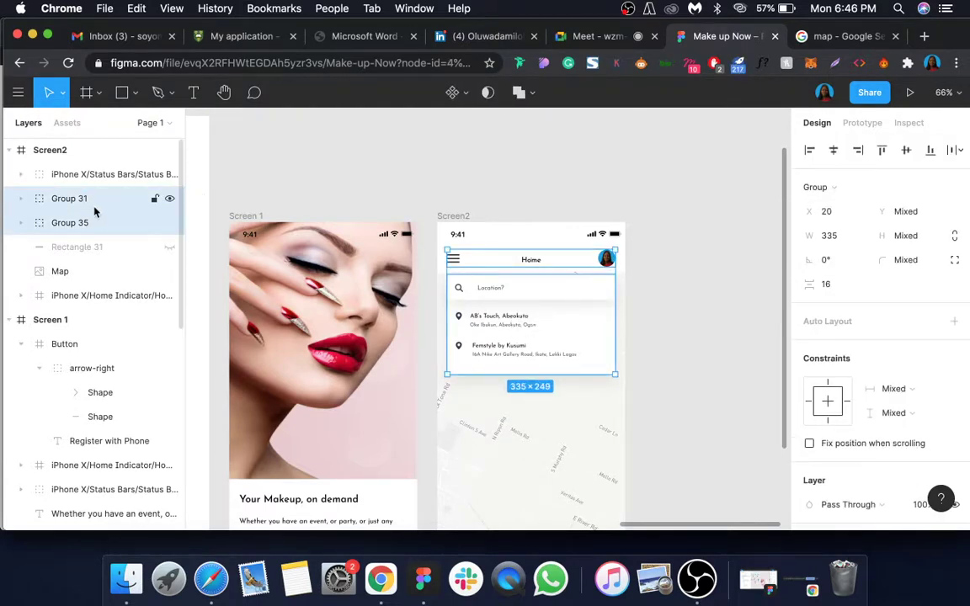
click(106, 223)
drag(531, 303, 581, 315)
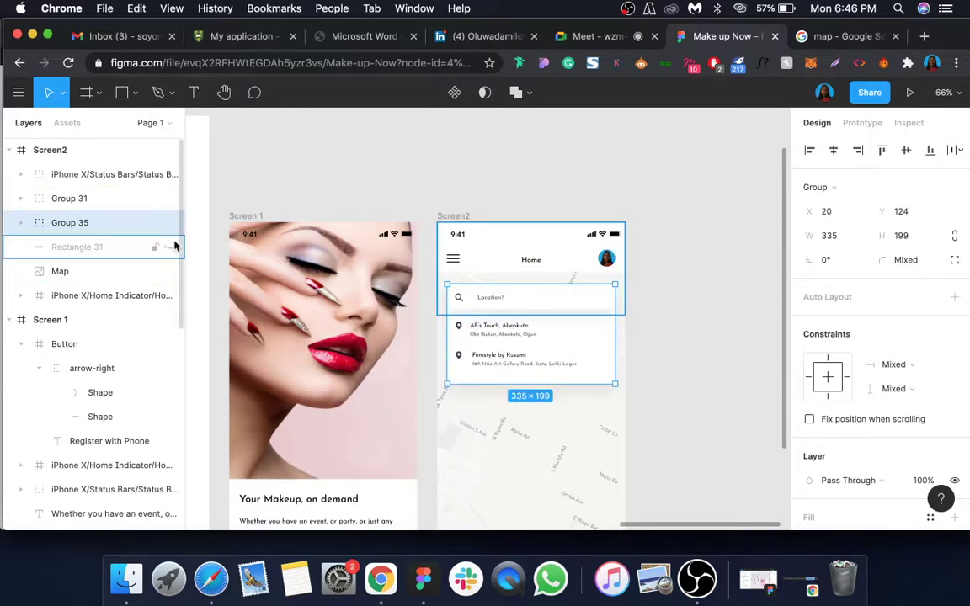
- Make Rectangle 31 visible again and set its fill colour to FFFFFF
click(170, 248)
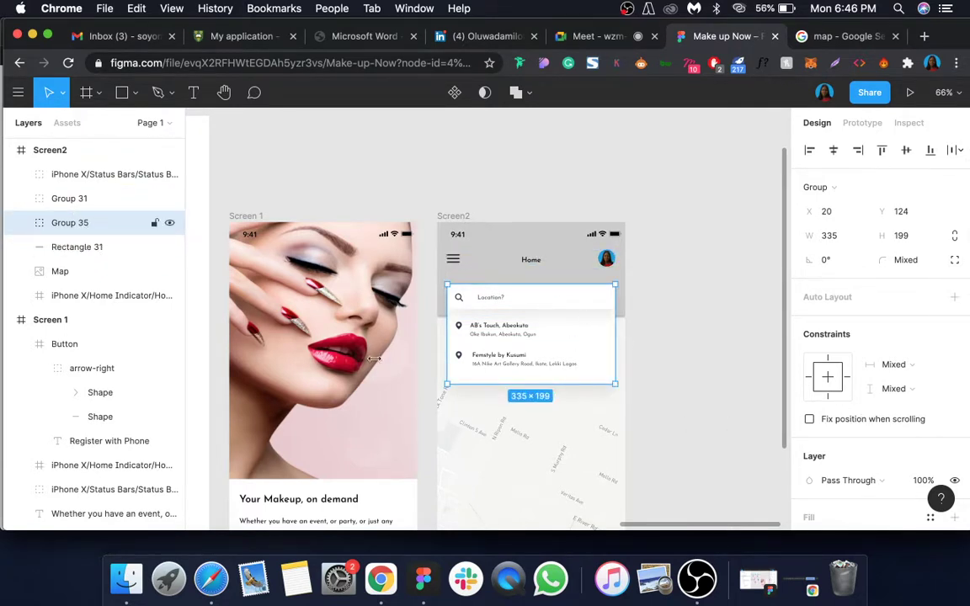
click(139, 248)
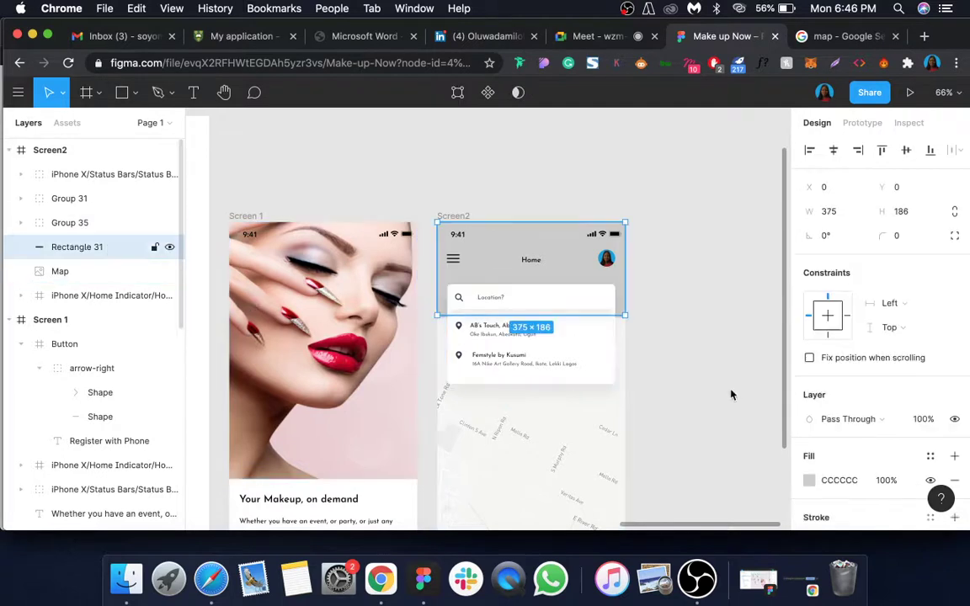
click(842, 481)
text(f)
key(Return)
- Set the opacity of Rectangle 31's drop shadow to 12%
scroll(802, 417, down, 1)
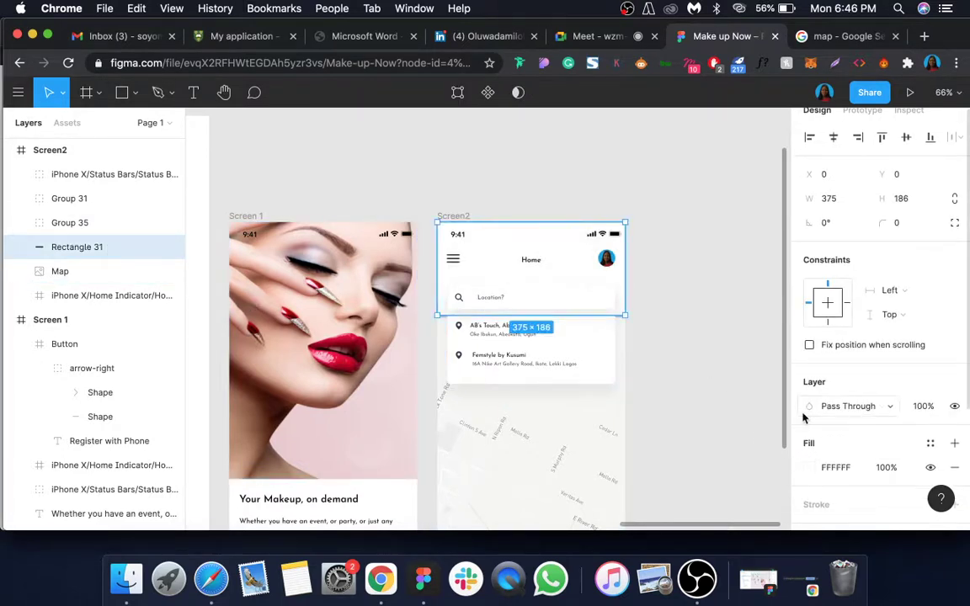
scroll(802, 417, down, 3)
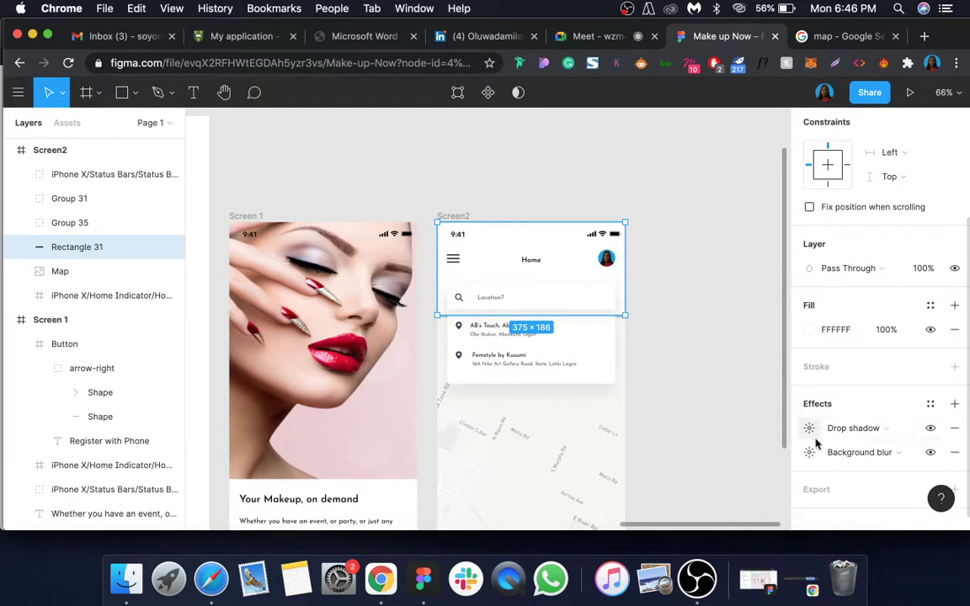
click(809, 452)
click(804, 432)
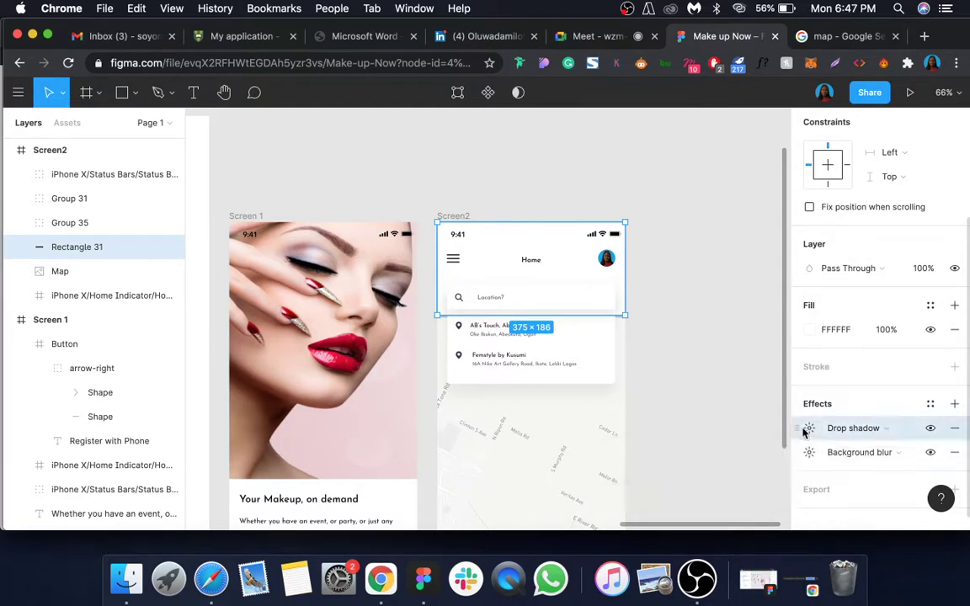
click(809, 429)
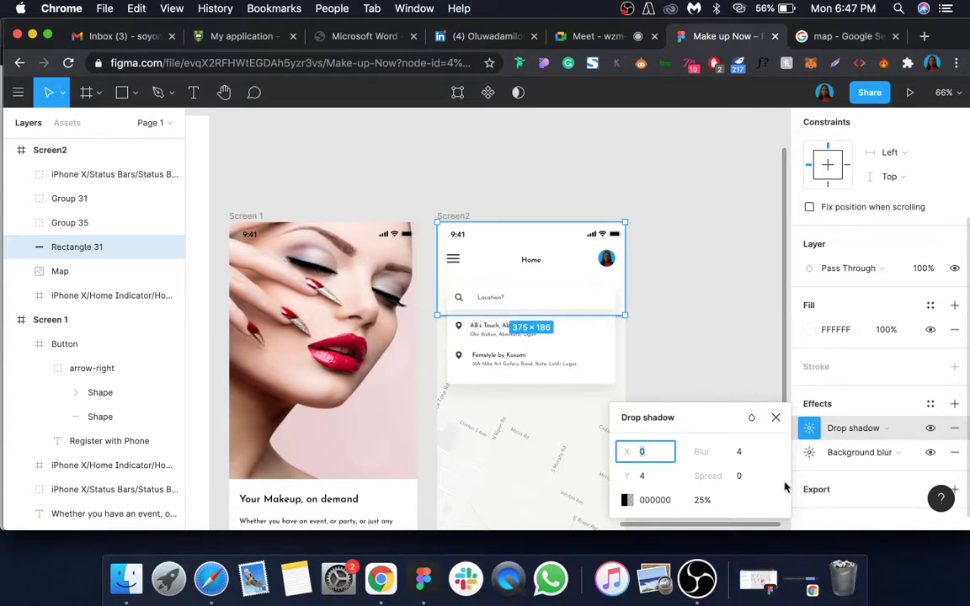
click(709, 501)
text(1)
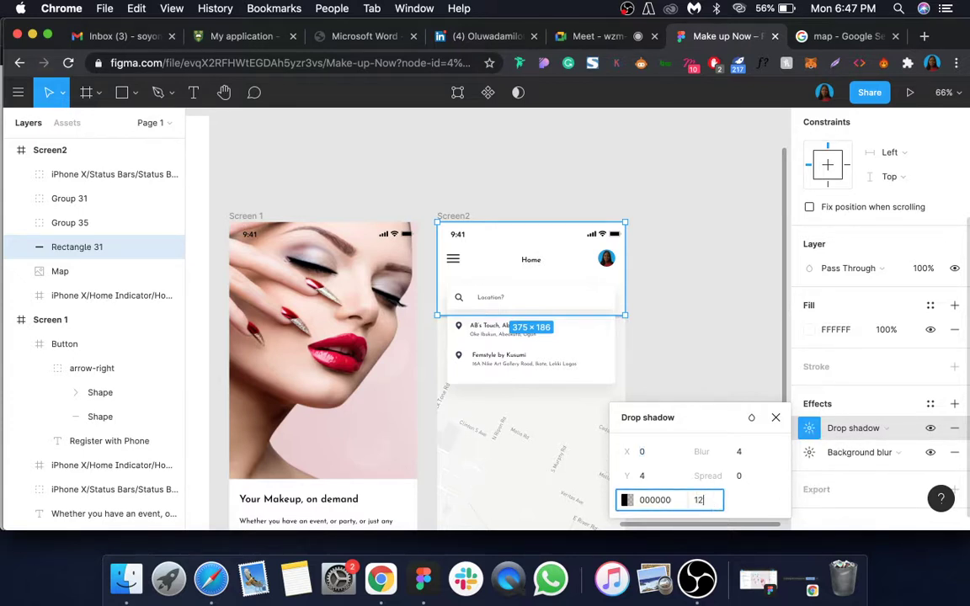
text(2)
key(Return)
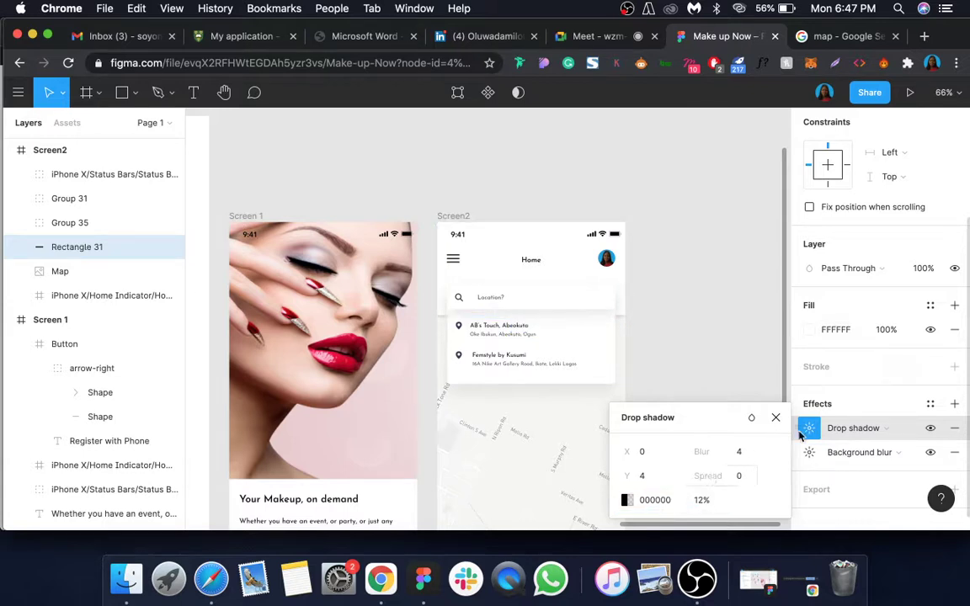
- Check Rectangle 31's background blur settings, and remove both its background blur and drop shadow effects
click(859, 453)
click(859, 453)
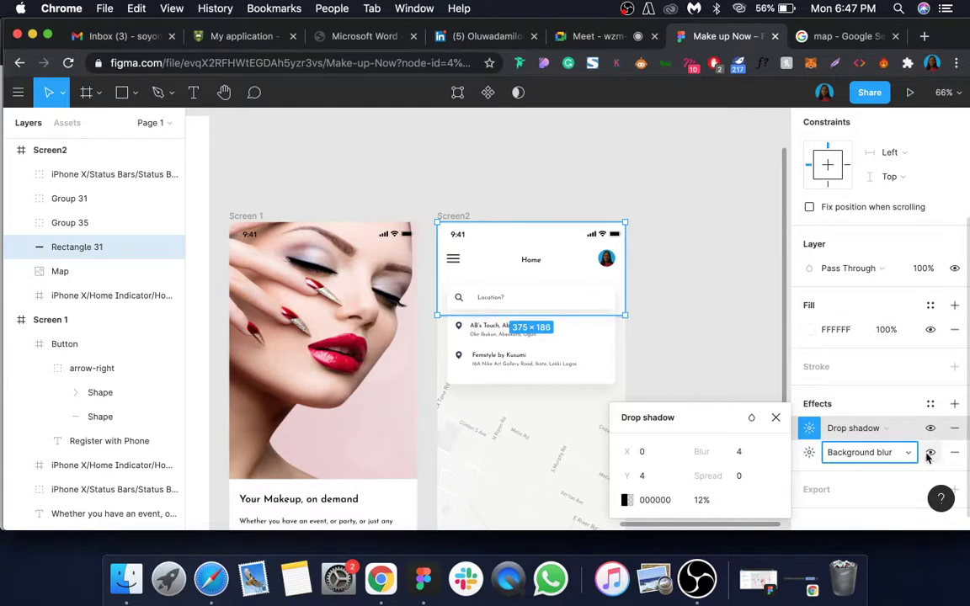
click(808, 453)
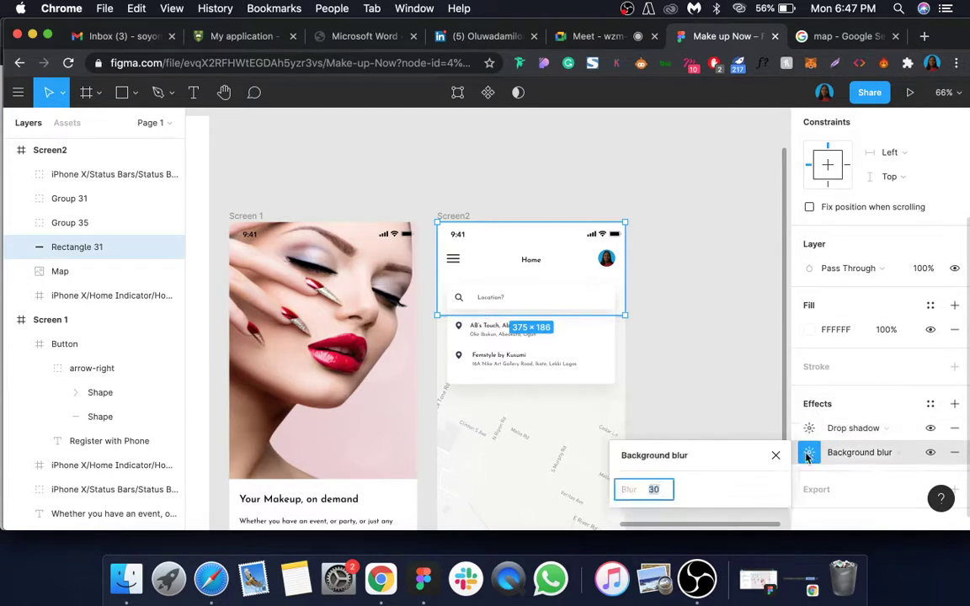
click(808, 456)
click(810, 459)
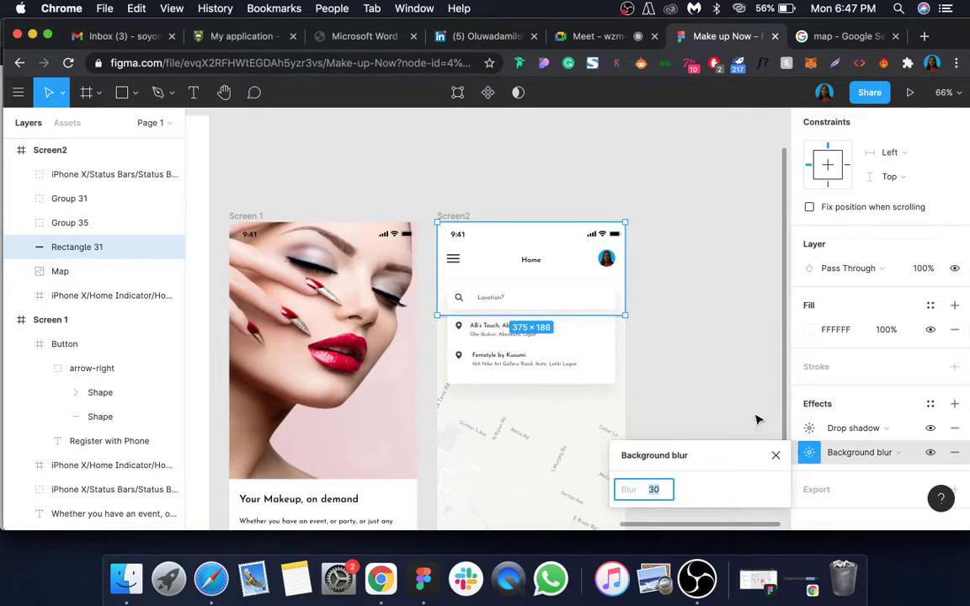
click(954, 452)
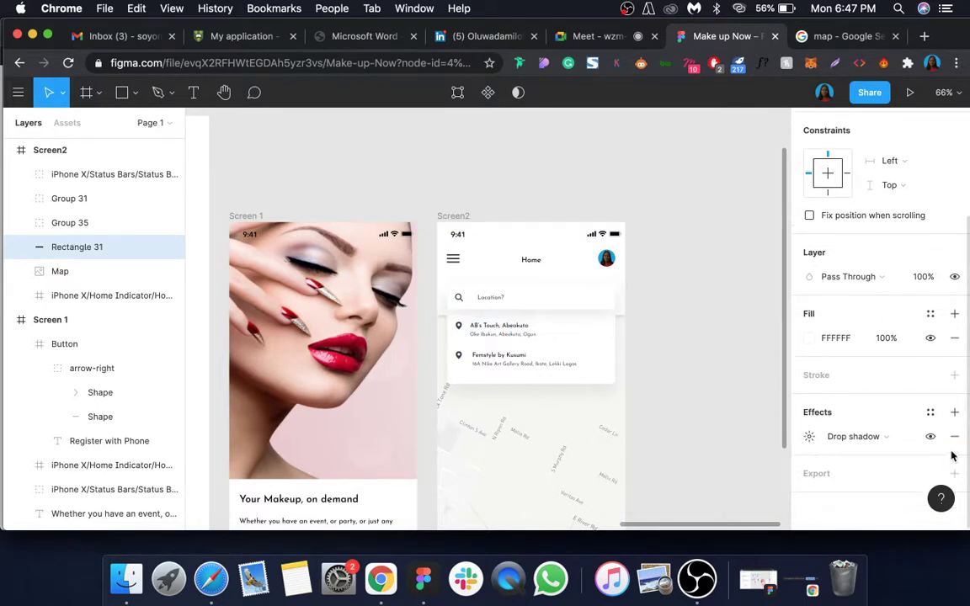
click(955, 437)
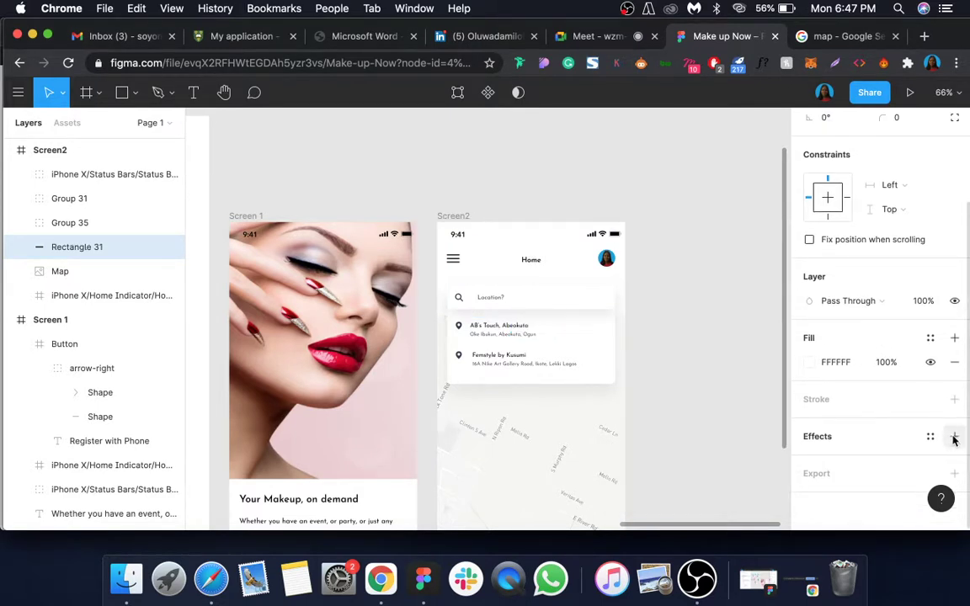
- Add a background blur and a new drop shadow effect to Rectangle 31
click(955, 437)
click(807, 462)
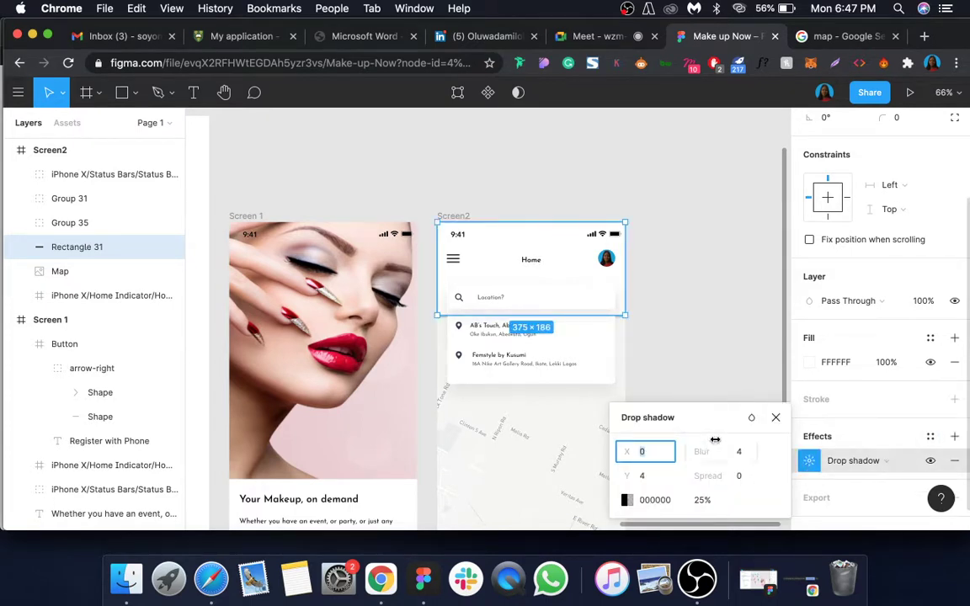
click(860, 461)
click(876, 497)
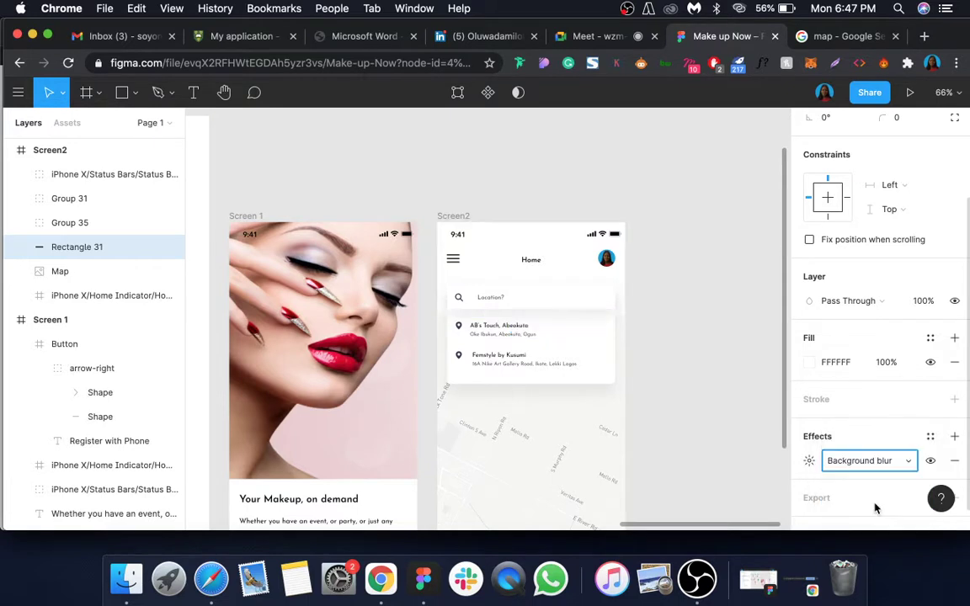
click(954, 437)
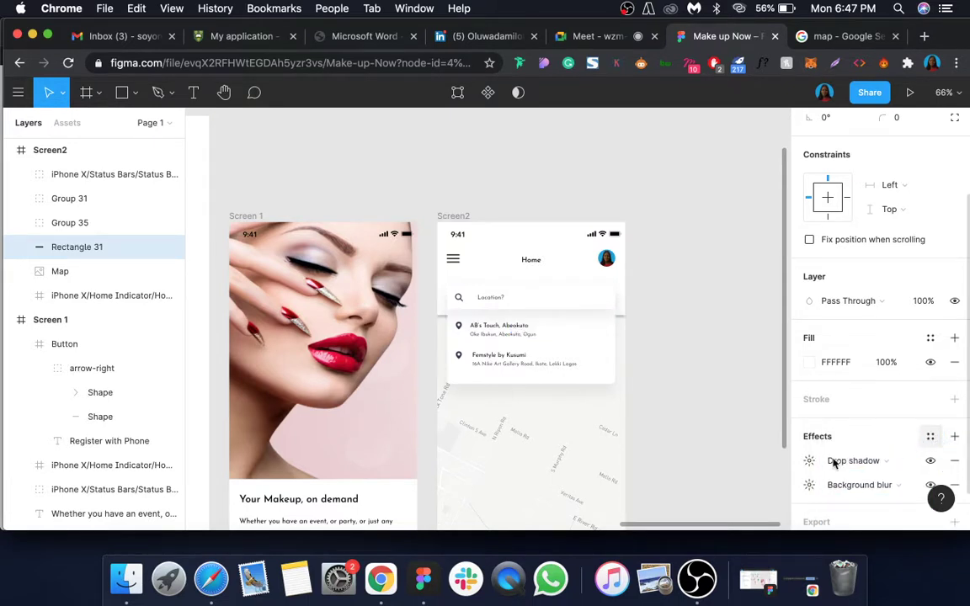
- Set Rectangle 31's drop shadow to Y 2, blur 30 and 12% opacity, and clear the selection
click(808, 461)
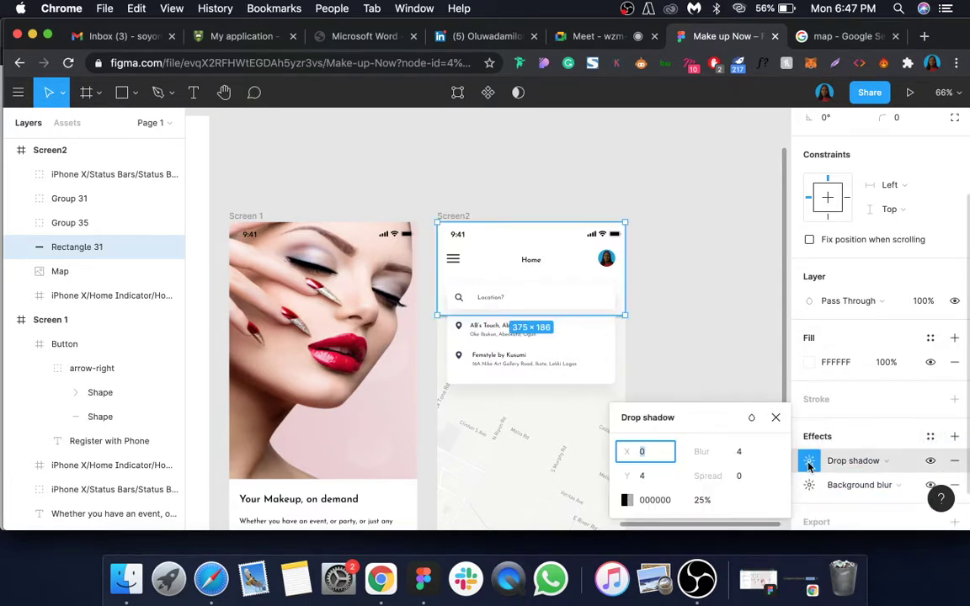
click(648, 478)
text(2)
key(Tab)
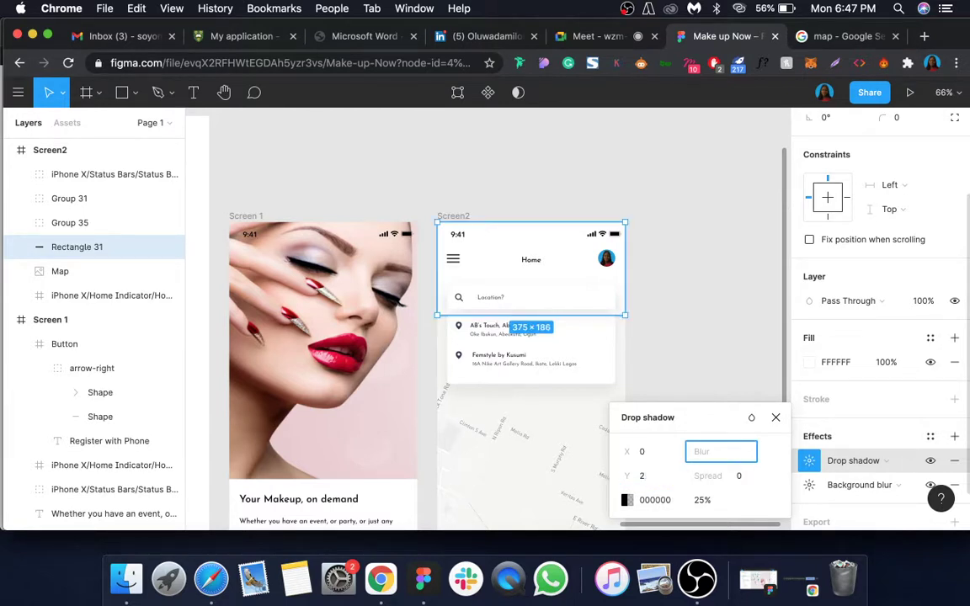
click(704, 501)
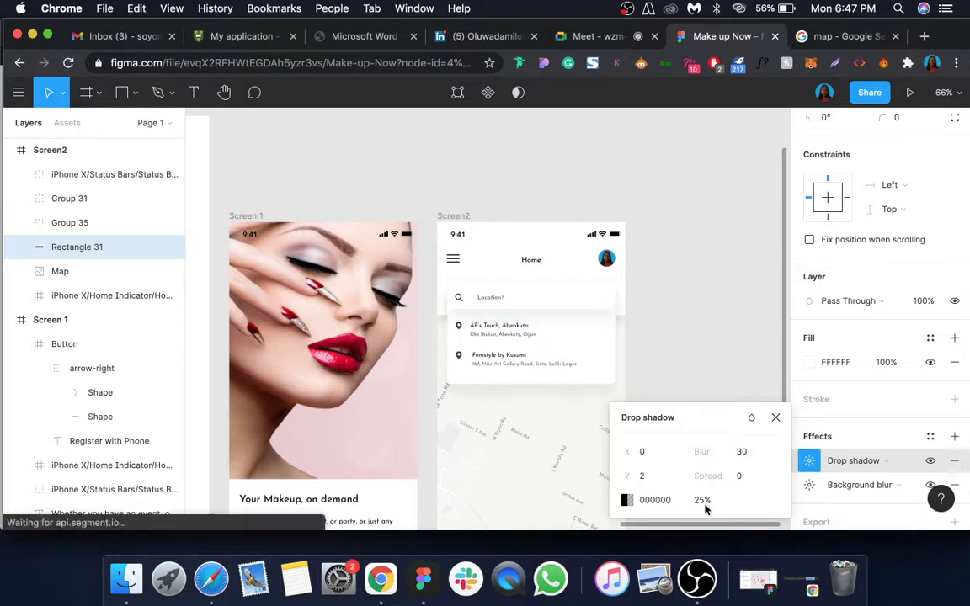
text(12)
key(Return)
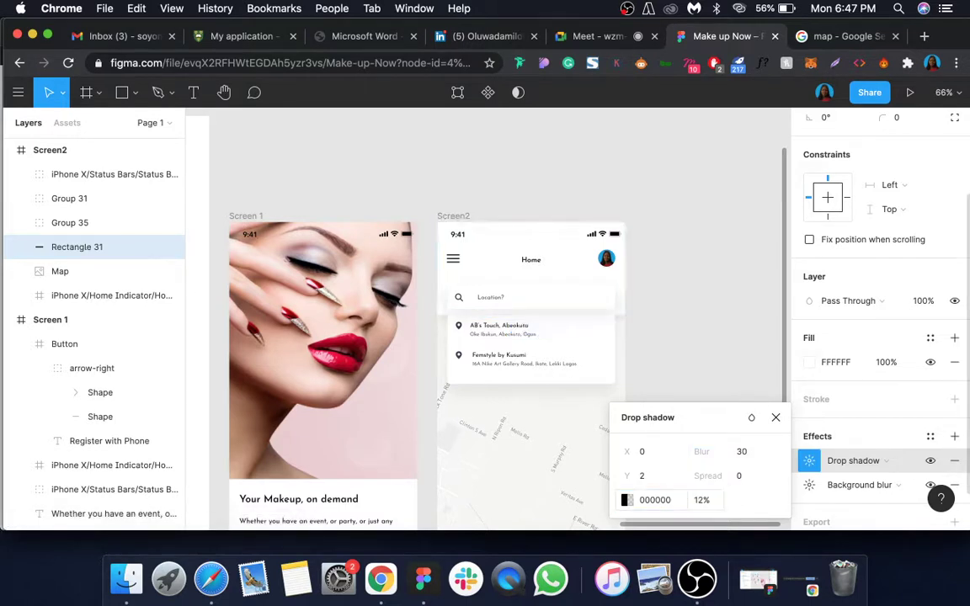
click(732, 378)
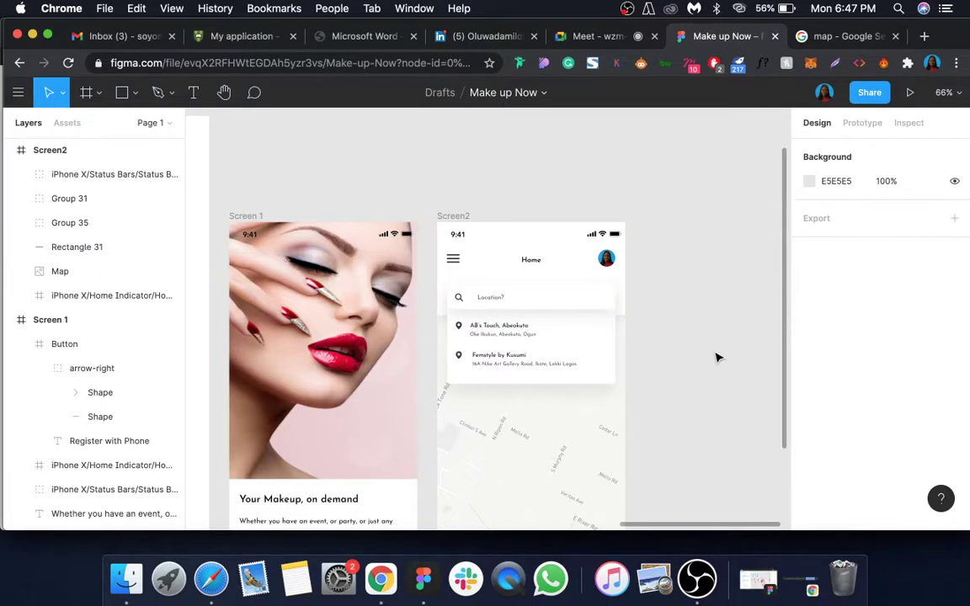
- Extend Rectangle 31's bottom edge to a height of 190 and clear the selection
click(625, 316)
scroll(623, 312, up, 6)
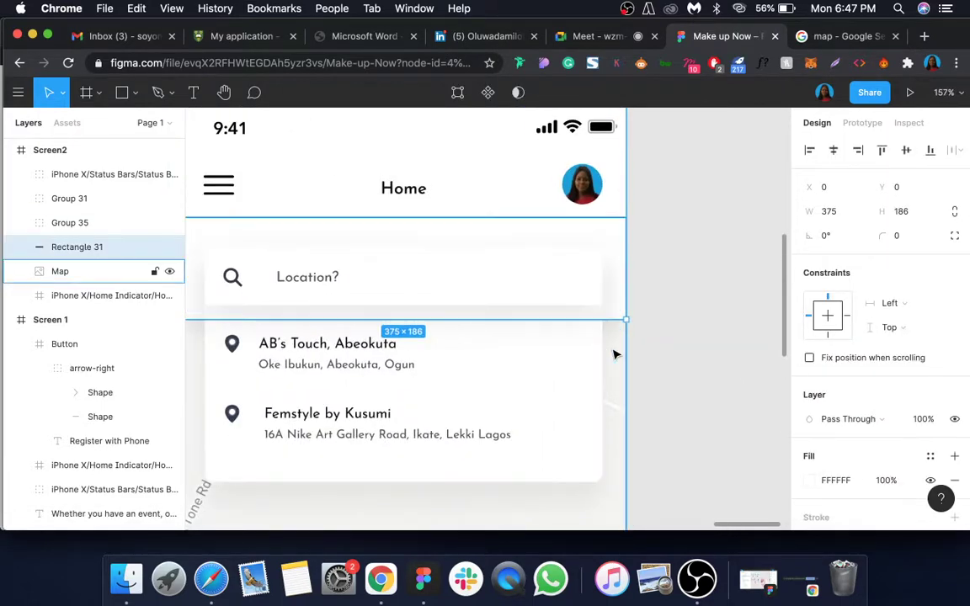
scroll(618, 351, up, 2)
scroll(599, 316, down, 6)
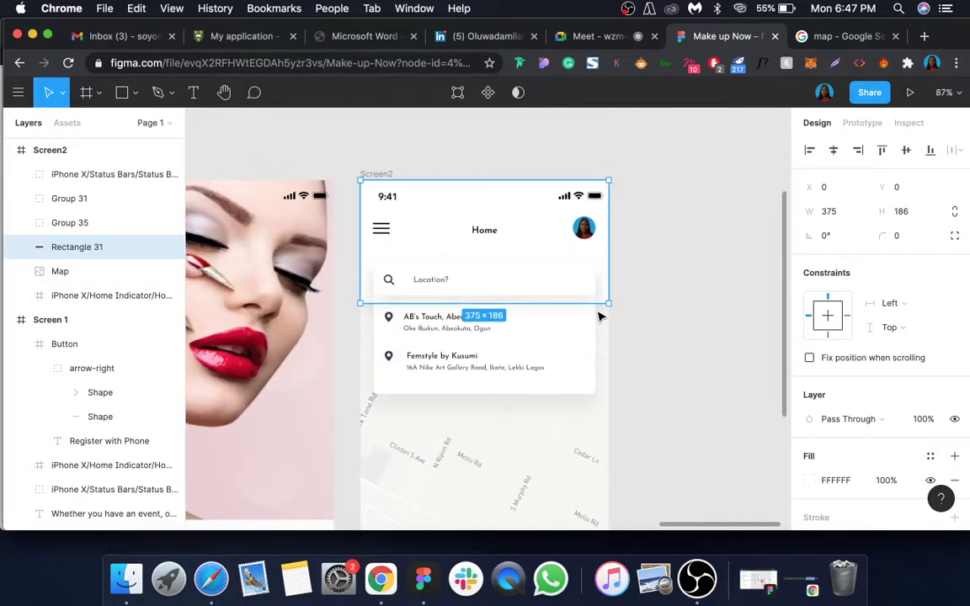
drag(583, 304, 585, 307)
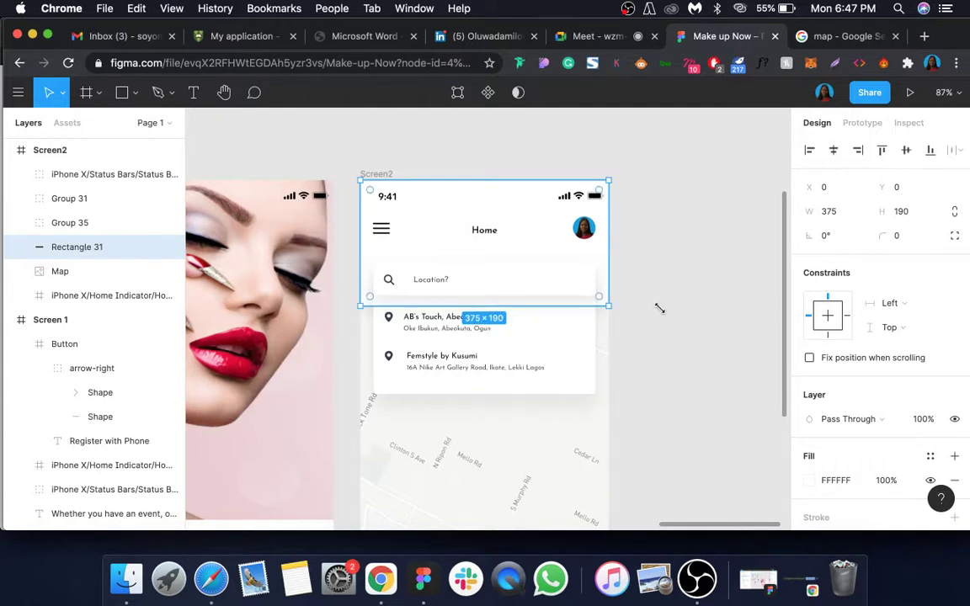
scroll(842, 337, down, 5)
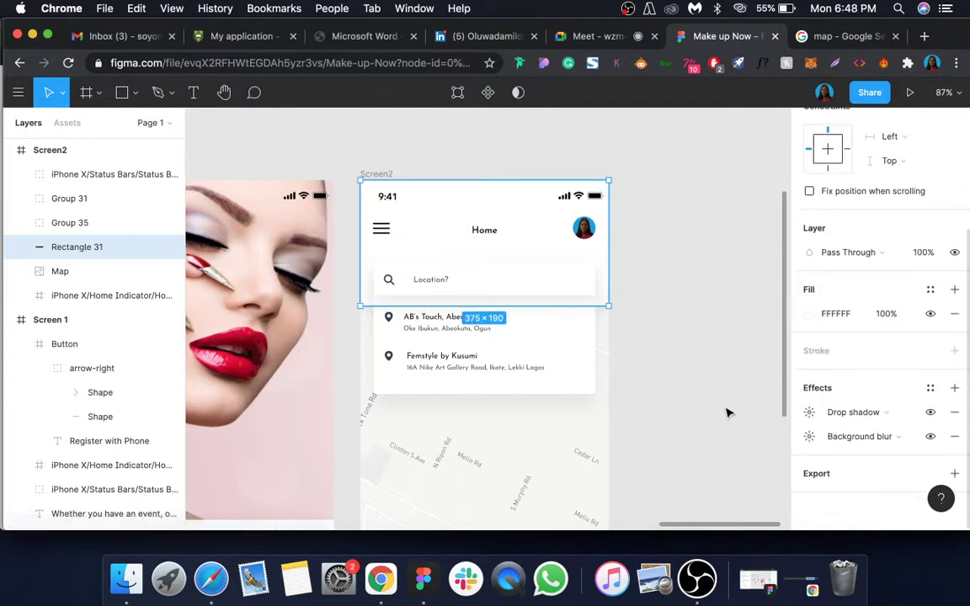
click(729, 413)
- Reorder Screen2's layers so the iPhone X home indicator sits above the Map, and clear the selection
scroll(729, 413, down, 3)
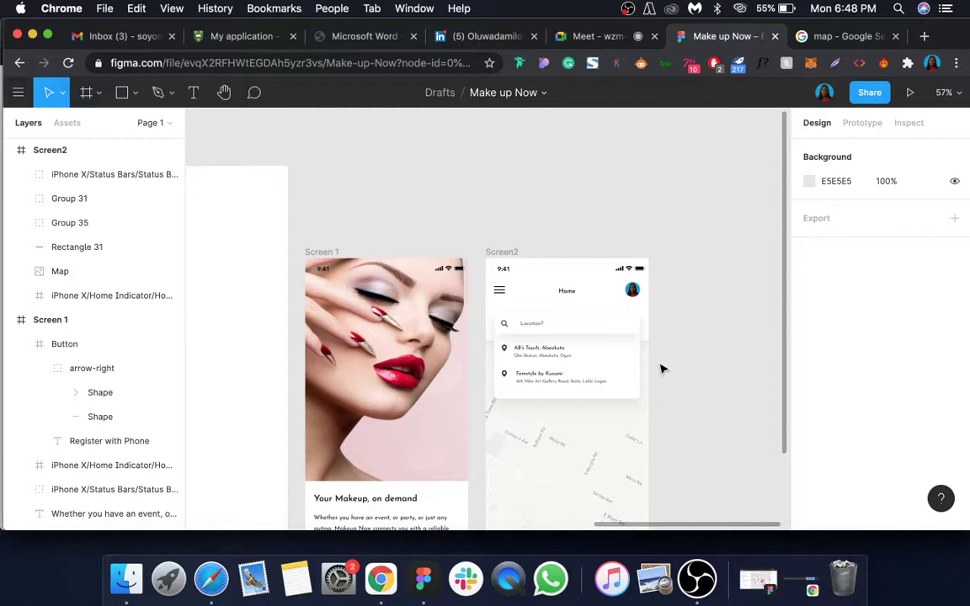
scroll(662, 369, down, 5)
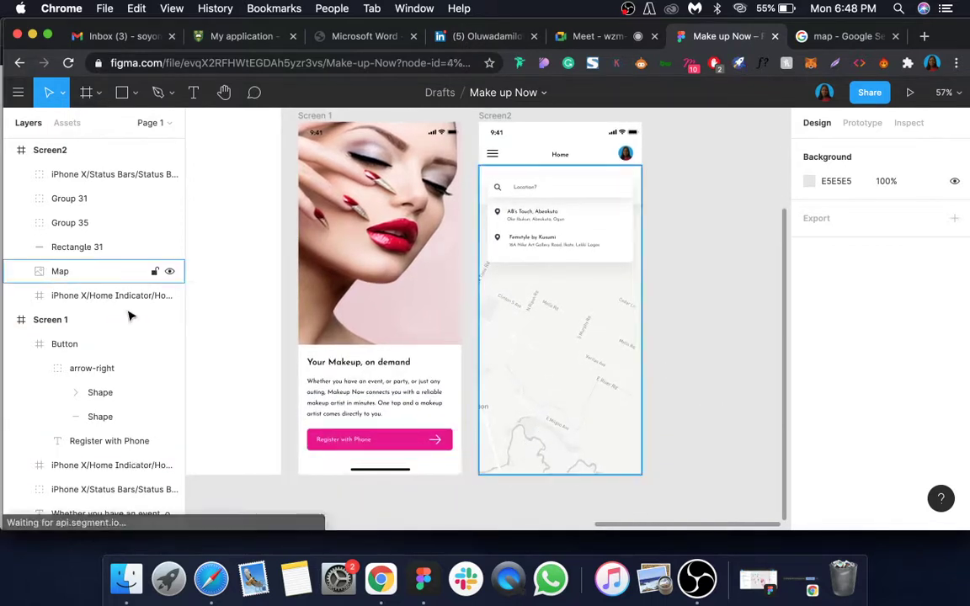
click(105, 299)
drag(113, 298, 126, 266)
click(700, 441)
scroll(700, 442, down, 1)
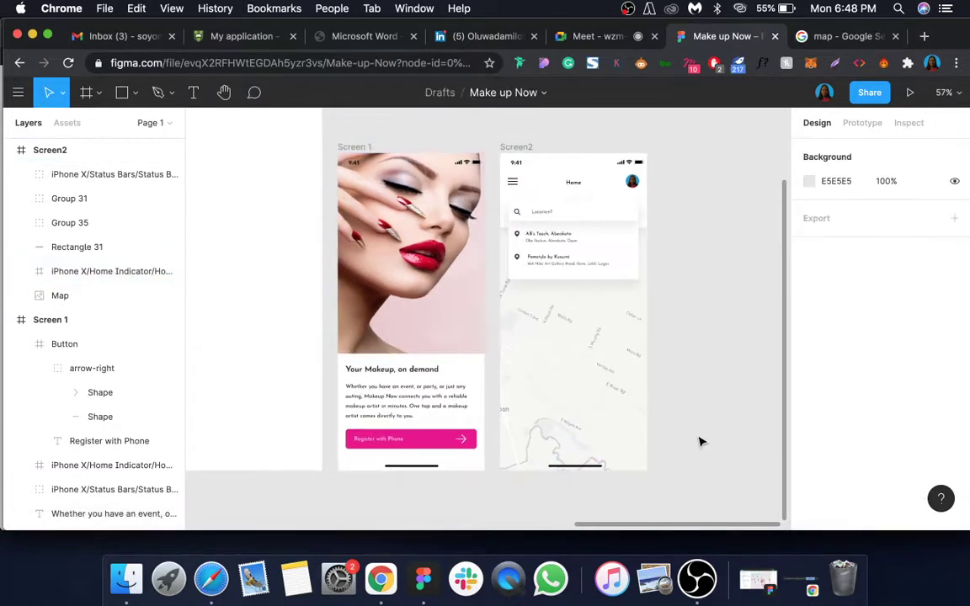
click(359, 148)
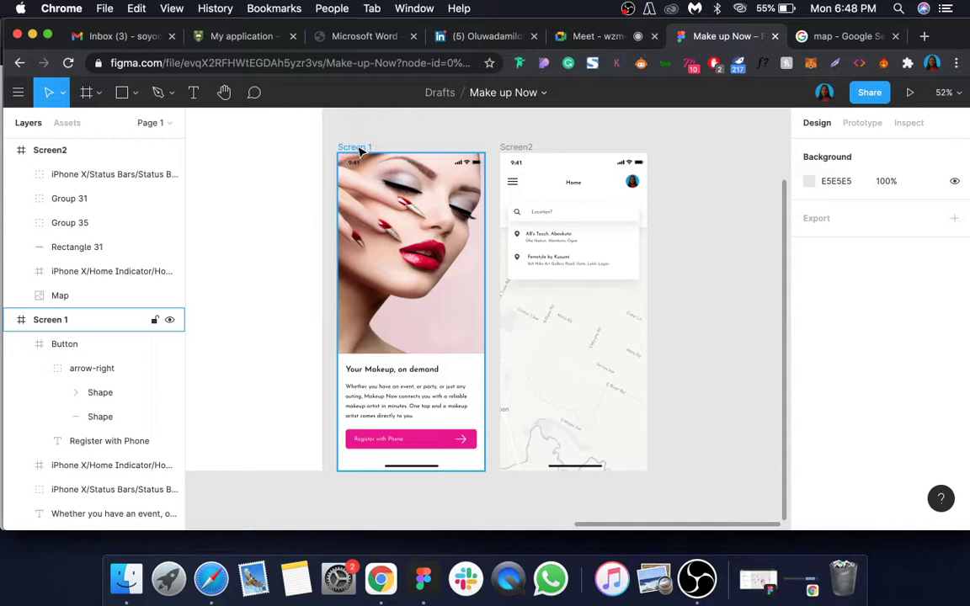
click(355, 149)
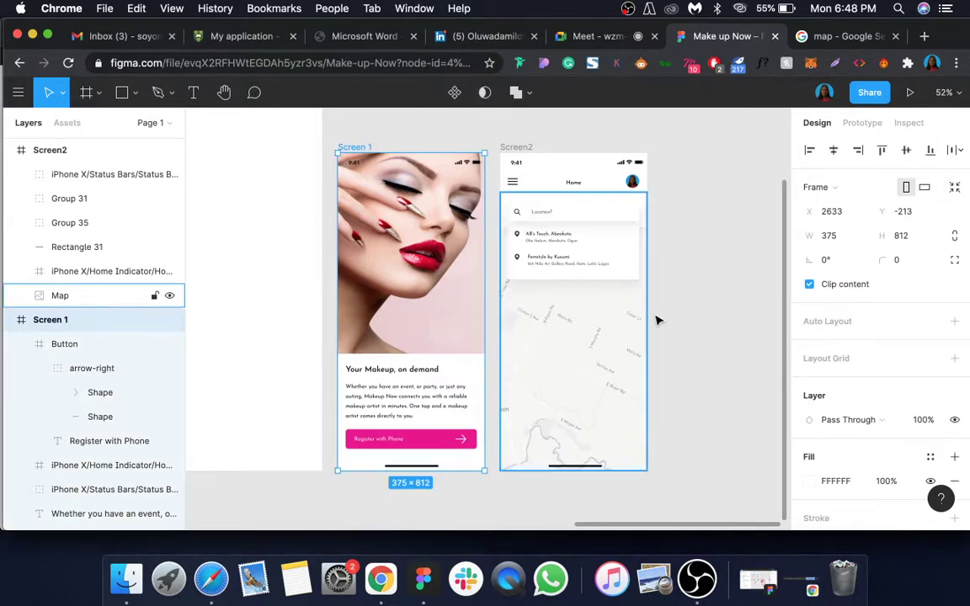
click(511, 150)
click(360, 149)
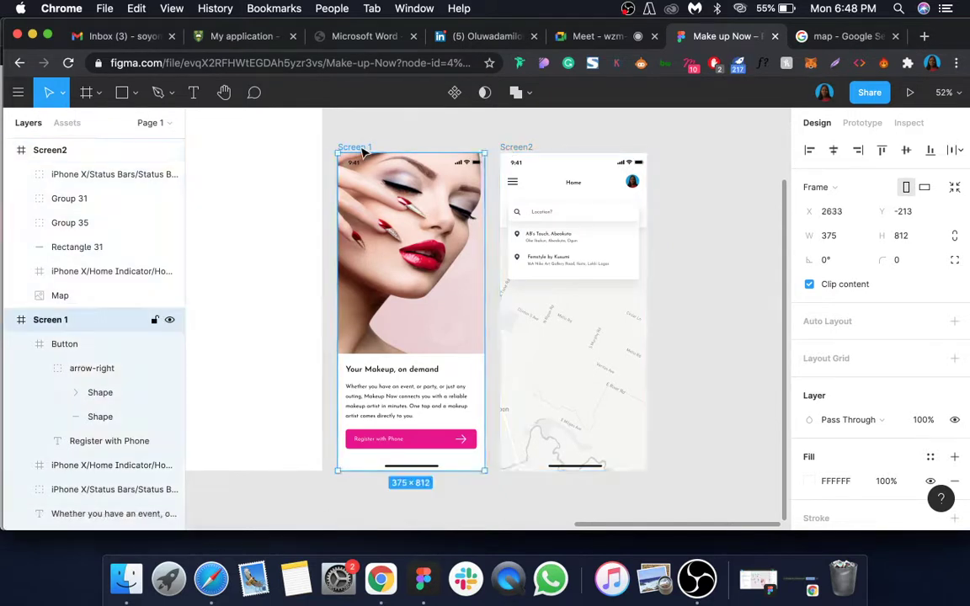
scroll(362, 149, up, 2)
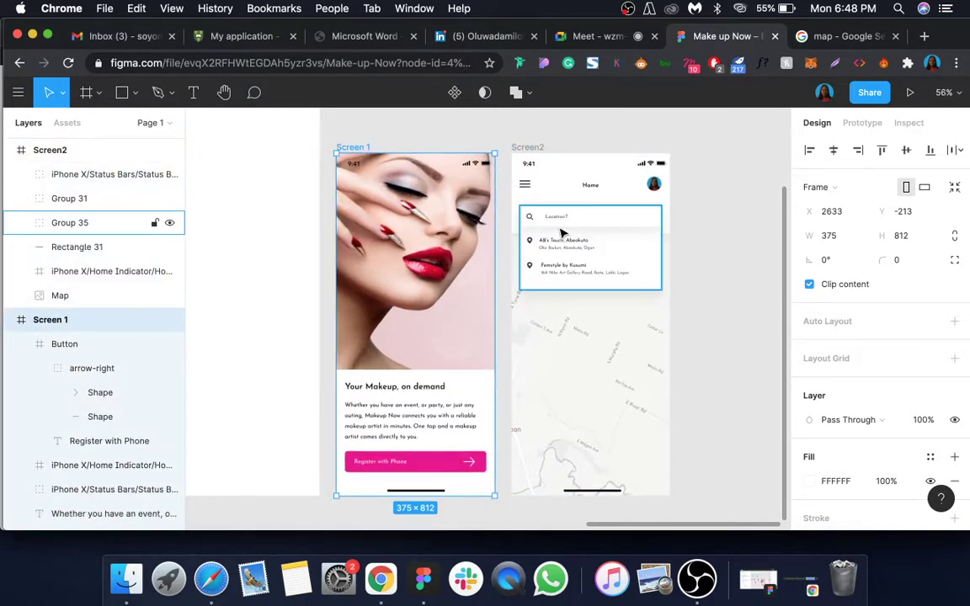
scroll(562, 233, up, 3)
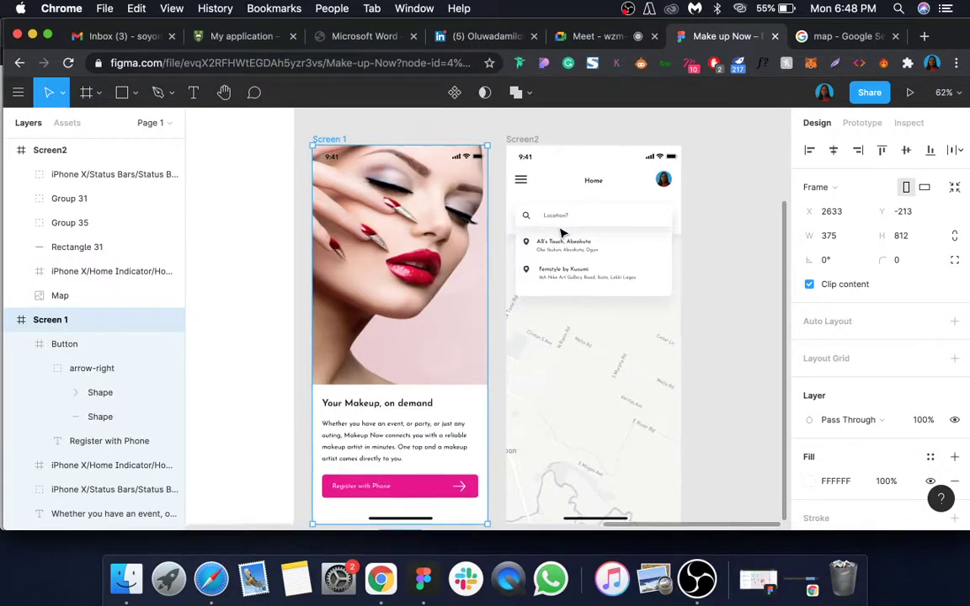
scroll(562, 233, down, 6)
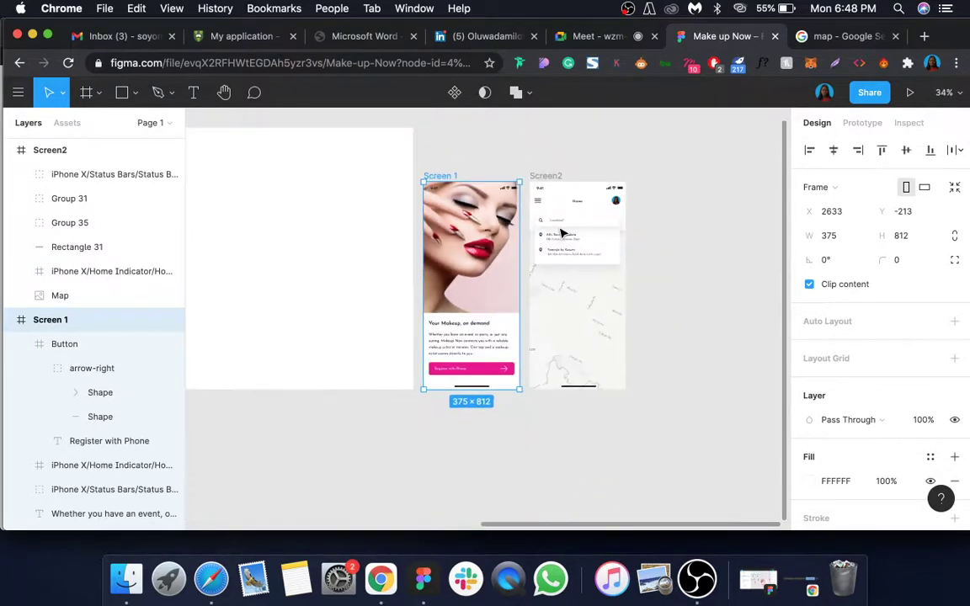
scroll(562, 233, left, 1)
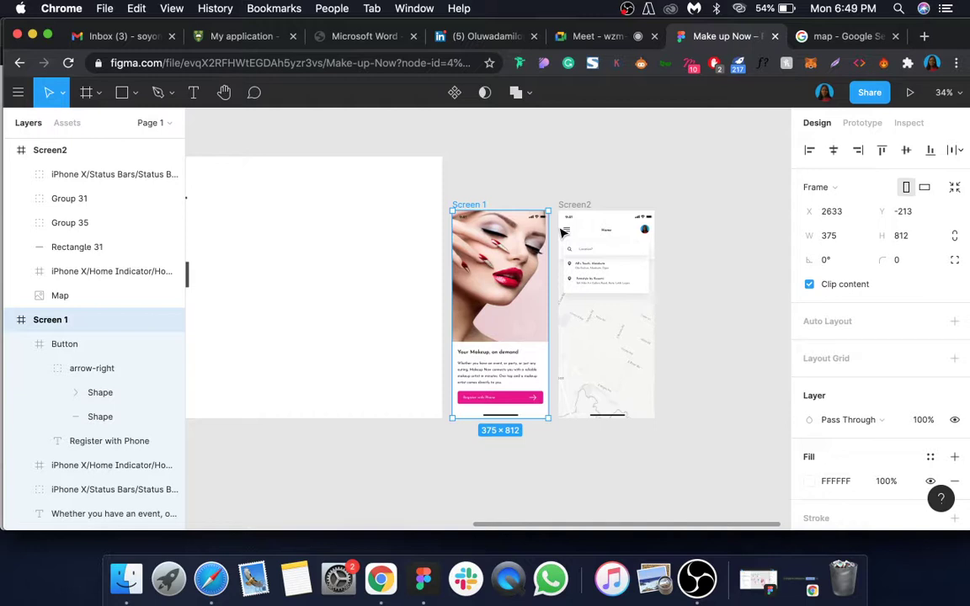
click(601, 209)
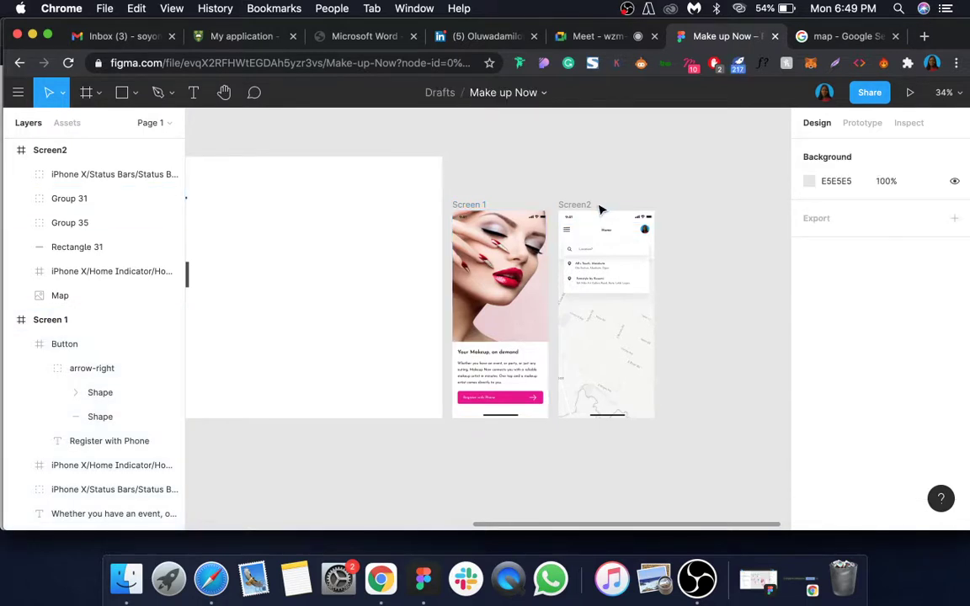
scroll(600, 209, down, 3)
scroll(600, 209, up, 2)
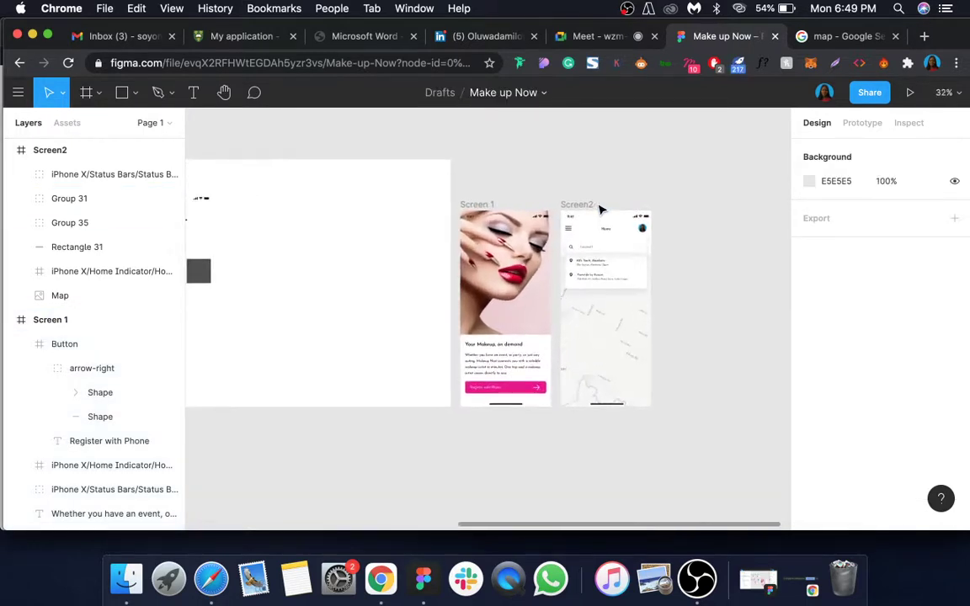
scroll(600, 209, up, 3)
scroll(601, 209, down, 3)
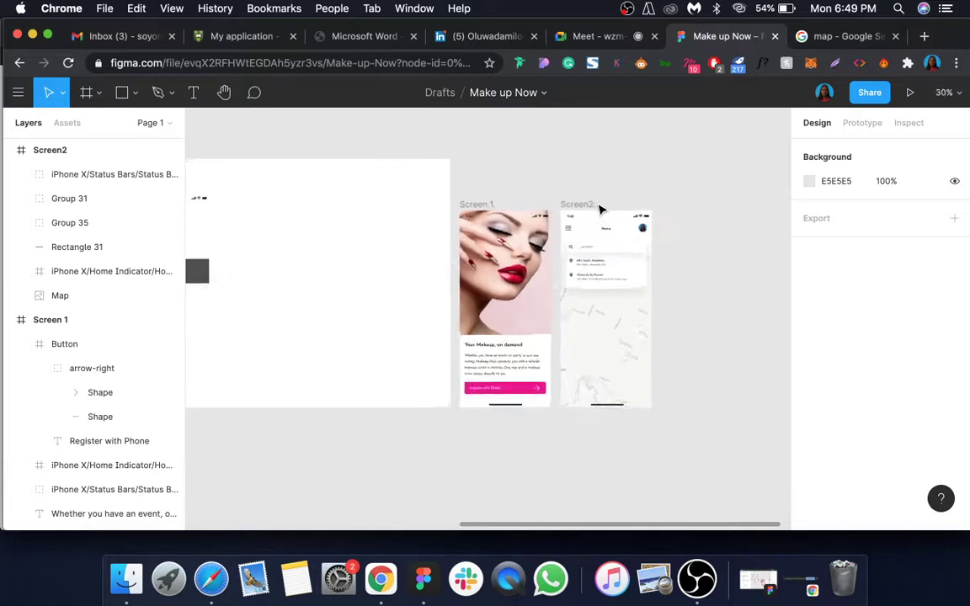
scroll(600, 209, up, 3)
scroll(600, 209, down, 2)
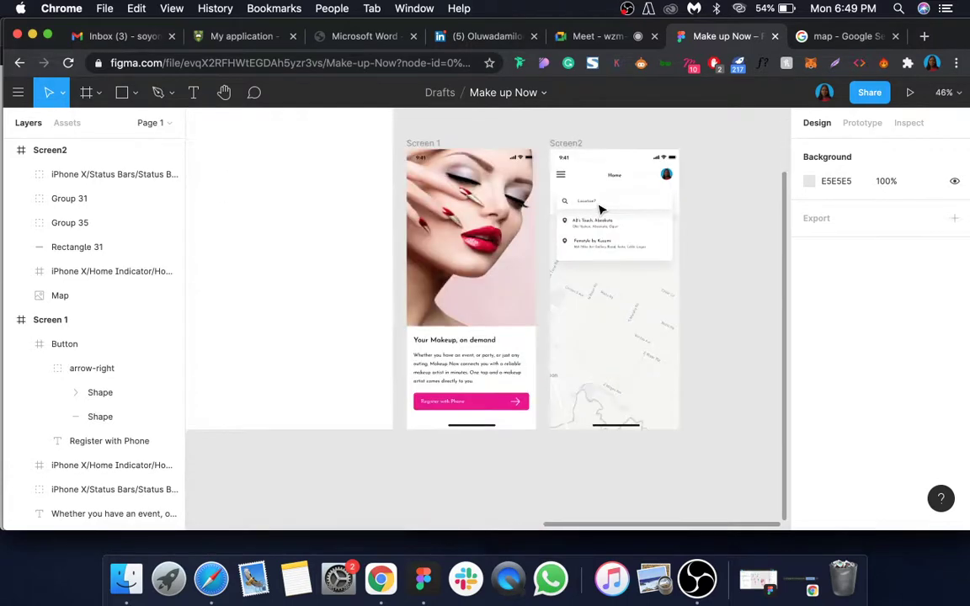
scroll(600, 209, down, 2)
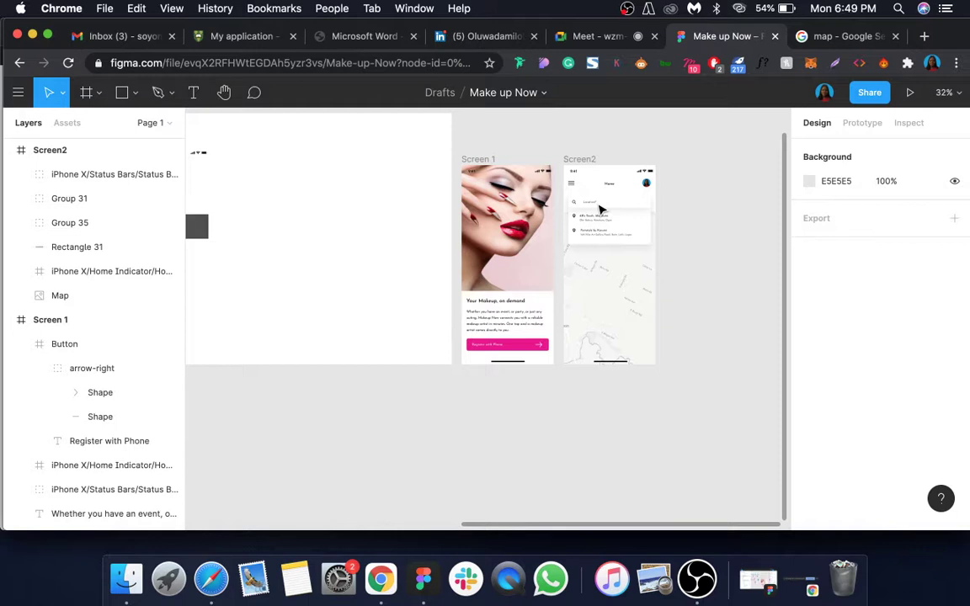
scroll(601, 209, up, 2)
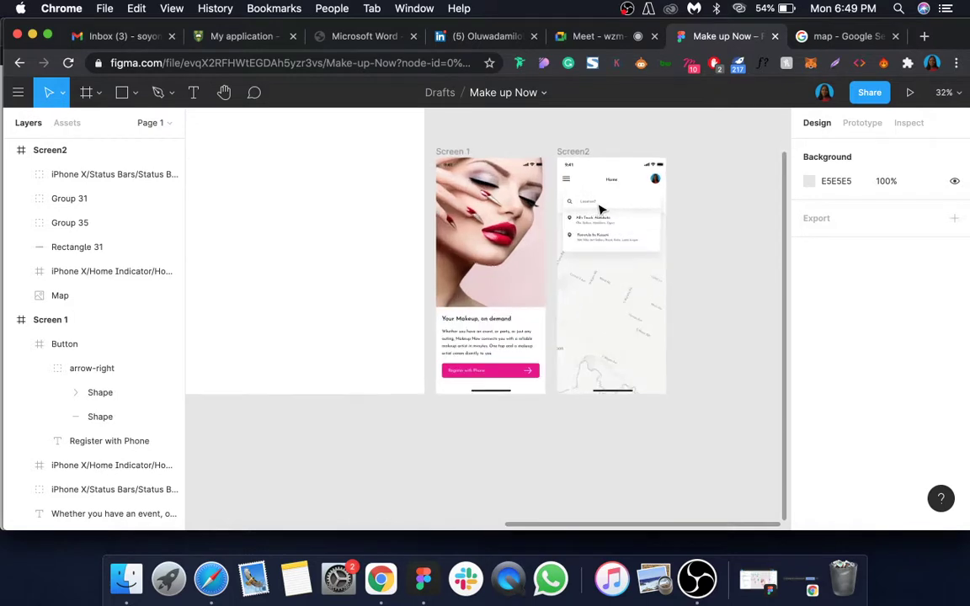
scroll(601, 209, down, 1)
scroll(603, 209, right, 2)
scroll(602, 209, down, 3)
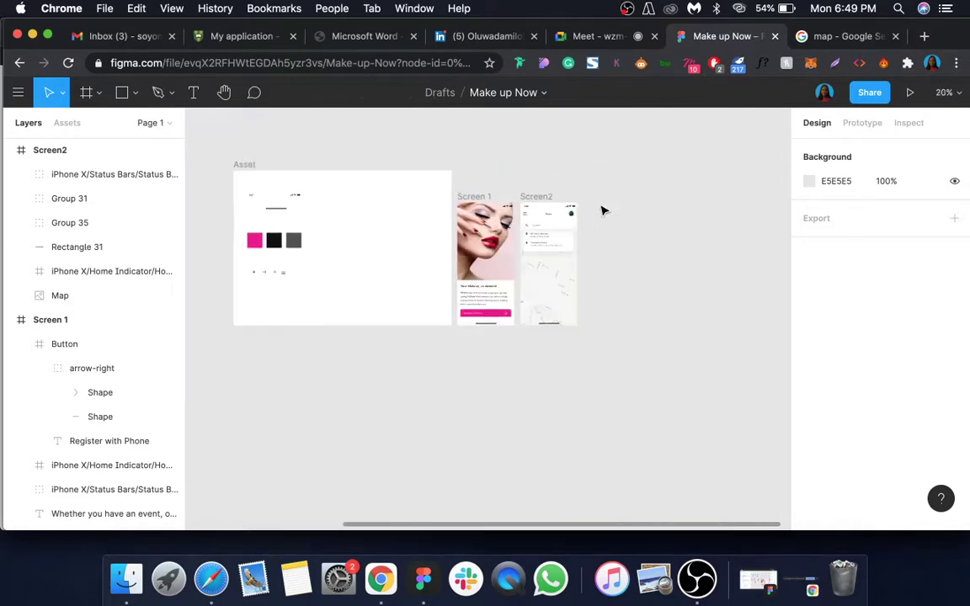
scroll(603, 210, left, 1)
scroll(604, 250, up, 7)
- Inspect the linear fill of the header rectangle behind the reference Home screen's Location field, for comparison with Screen2's Rectangle 31
click(603, 200)
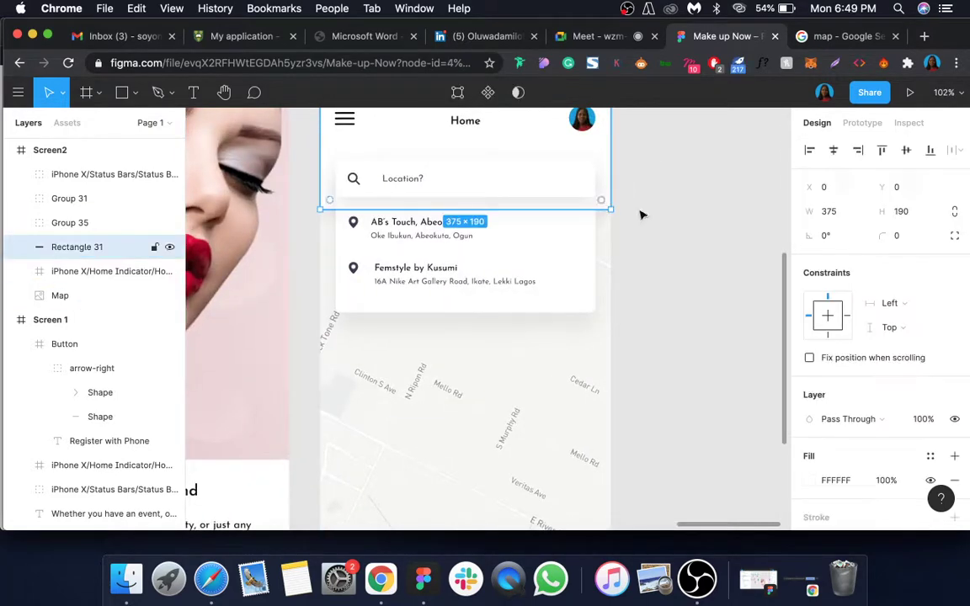
scroll(608, 211, up, 5)
scroll(605, 204, down, 8)
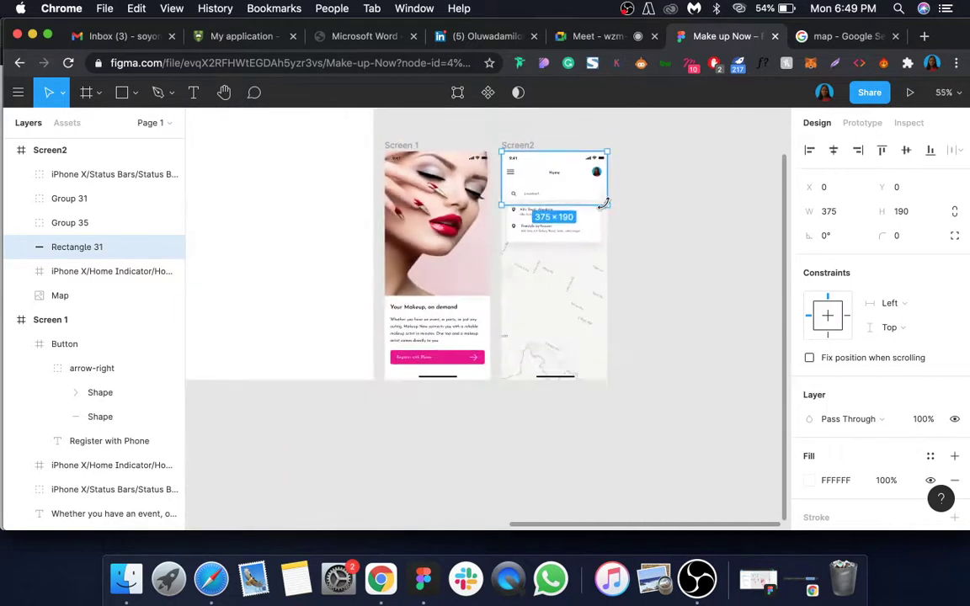
scroll(606, 207, left, 1)
scroll(607, 208, right, 5)
scroll(607, 209, left, 3)
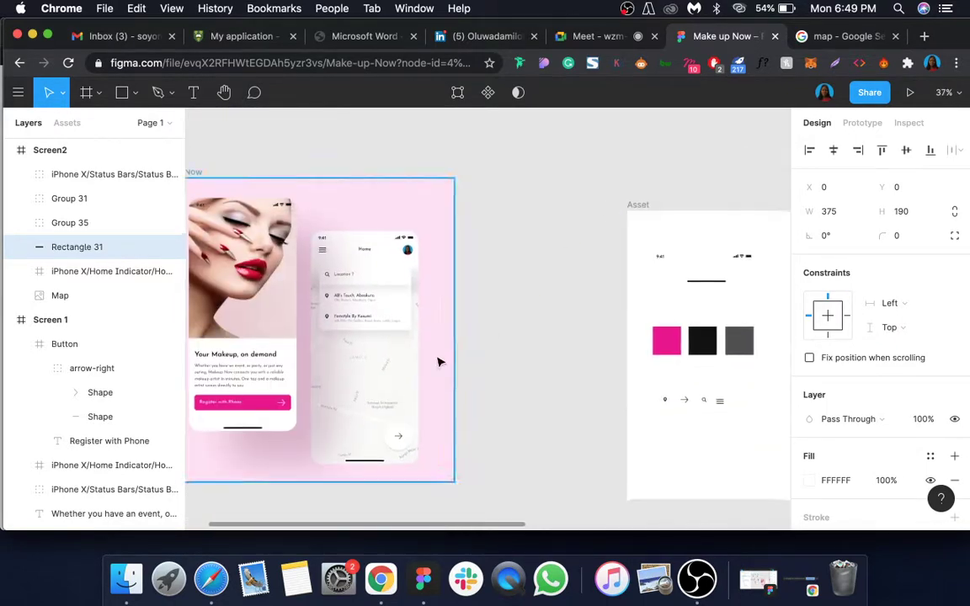
scroll(440, 361, up, 5)
super+click(398, 228)
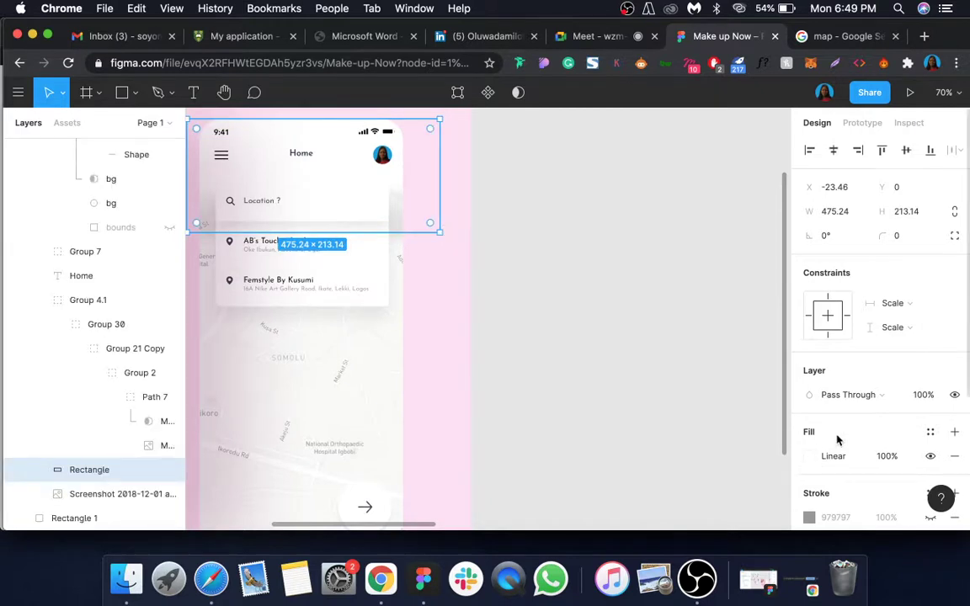
scroll(825, 429, down, 3)
click(809, 395)
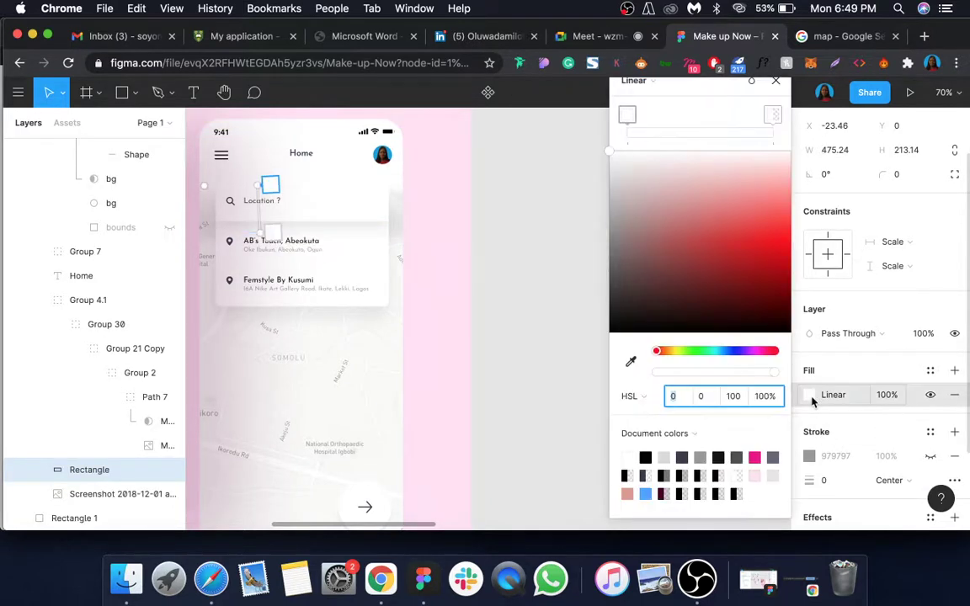
click(776, 81)
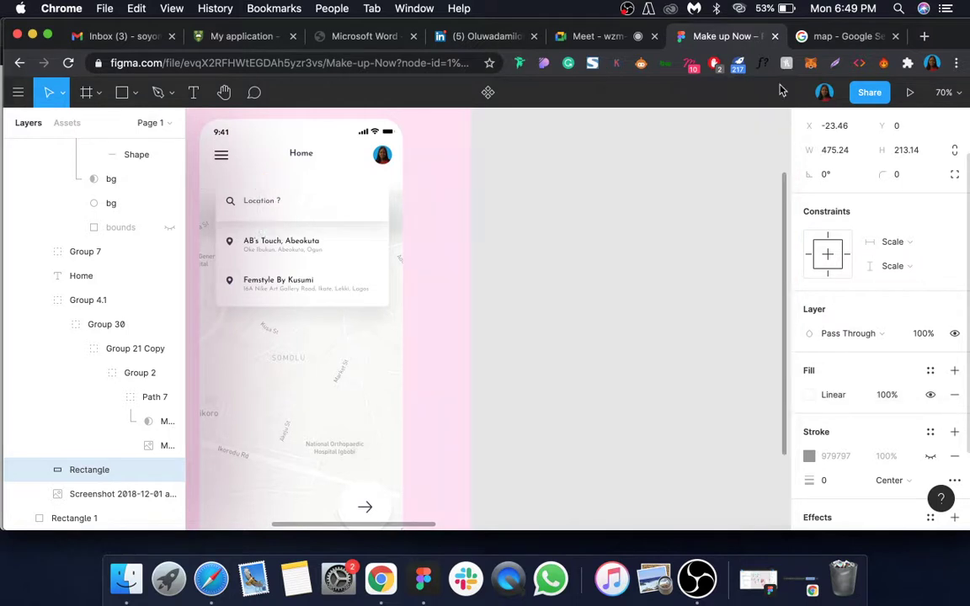
- Examine the start and end colour stops of the reference header rectangle's linear gradient
right_click(149, 469)
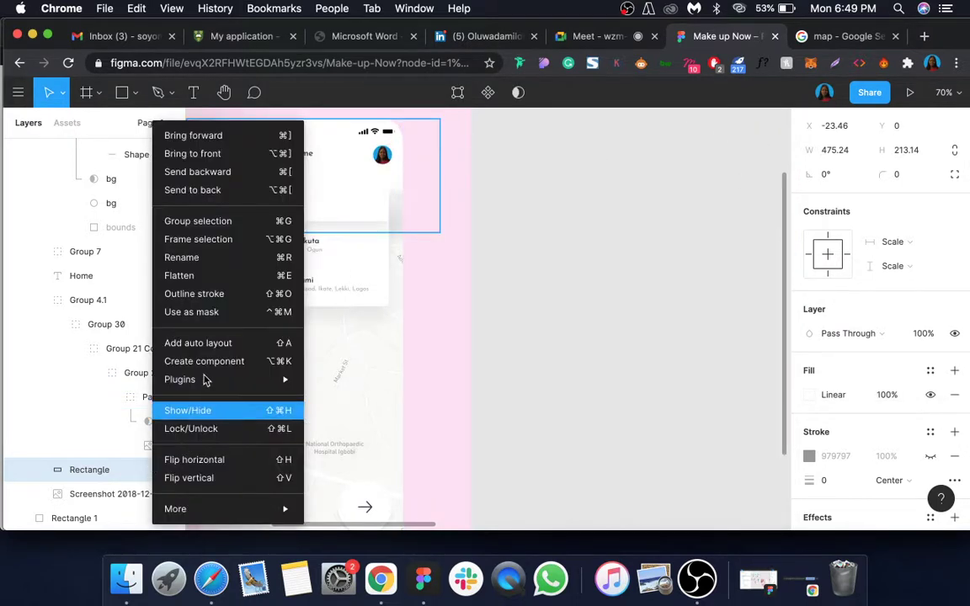
mouse_move(203, 379)
click(99, 470)
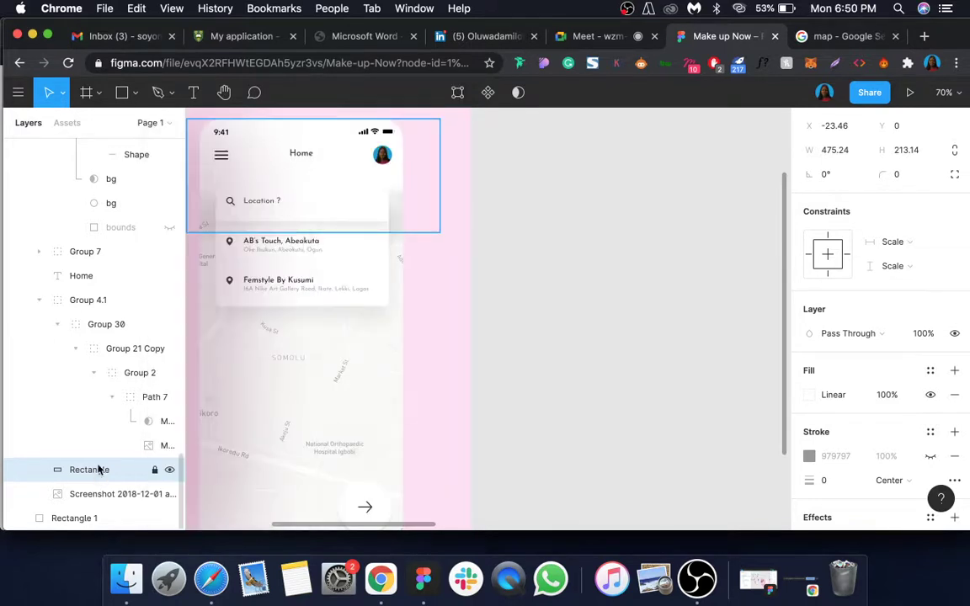
click(809, 395)
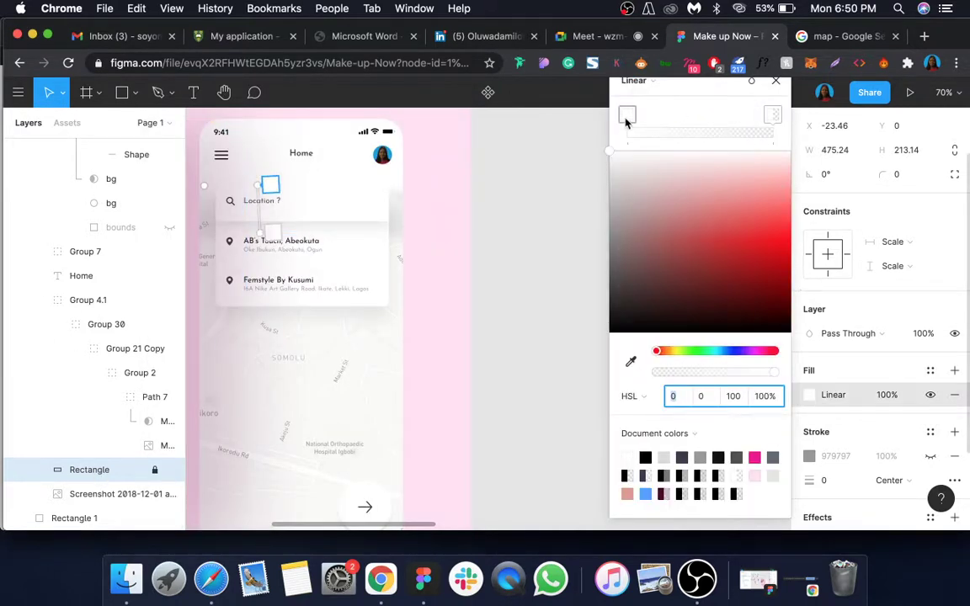
click(773, 117)
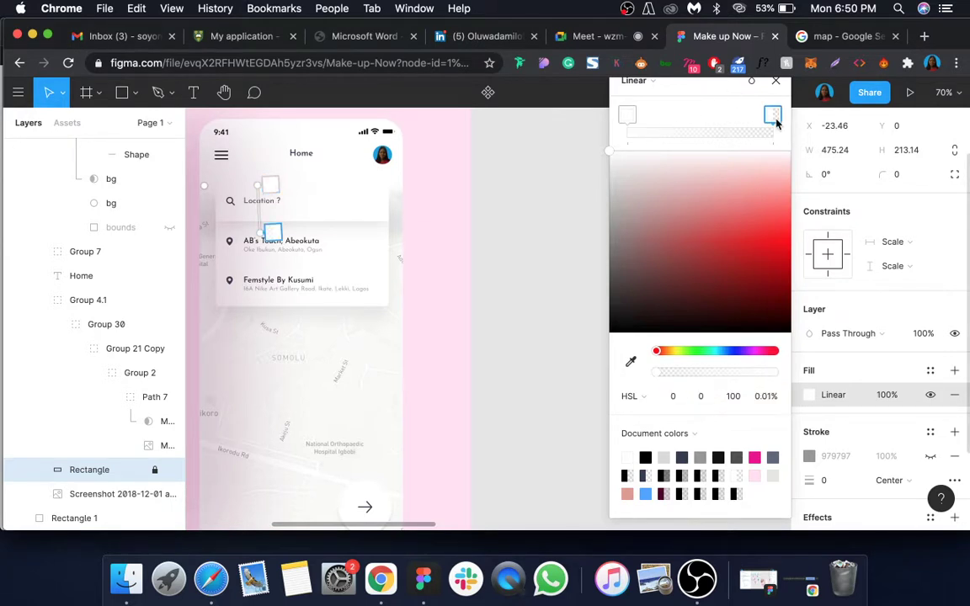
click(630, 117)
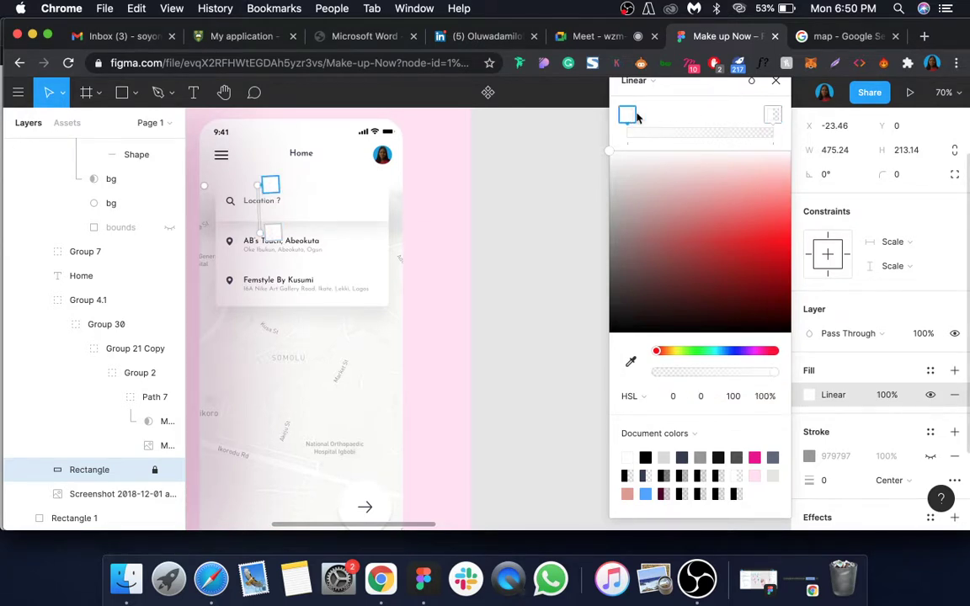
click(774, 115)
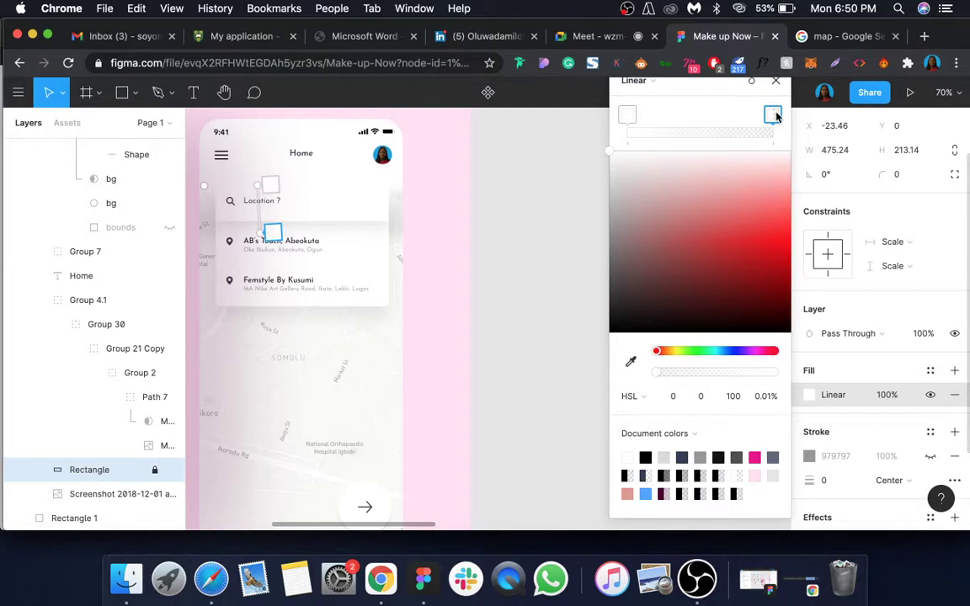
- Copy the properties of the reference design's header Rectangle and close its fill settings
click(109, 471)
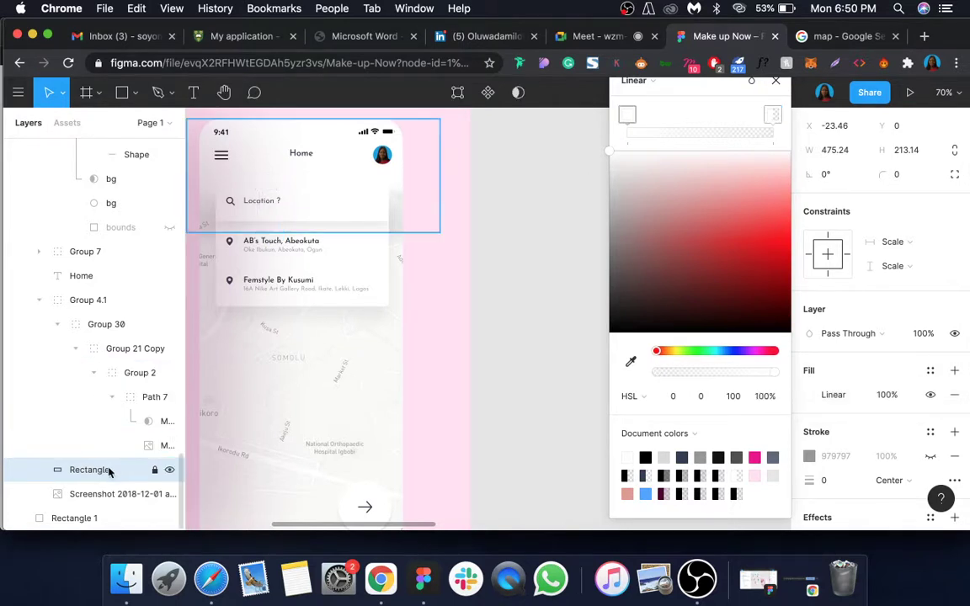
right_click(107, 469)
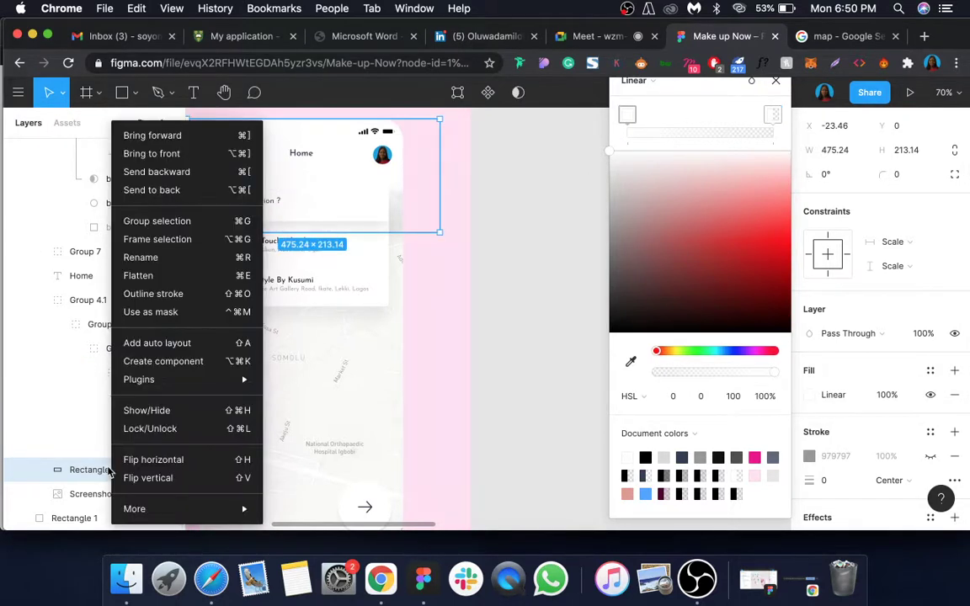
mouse_move(188, 508)
mouse_move(301, 508)
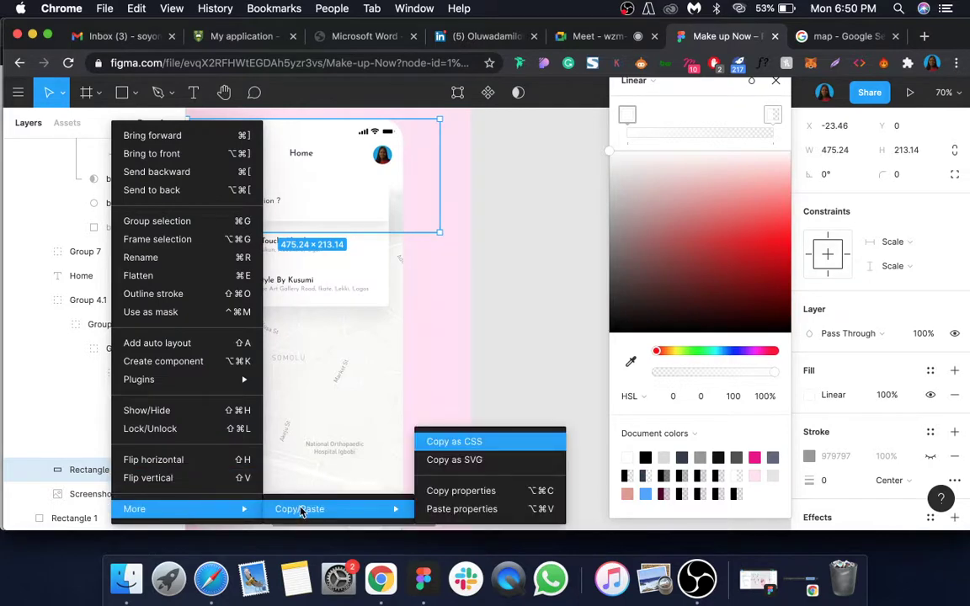
click(441, 490)
click(776, 81)
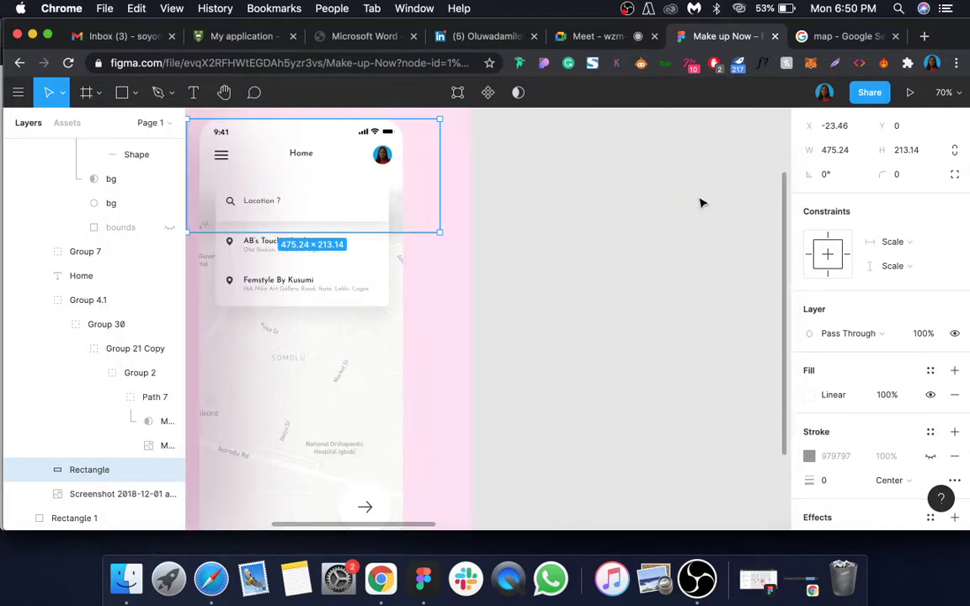
- Paste the copied properties onto Rectangle 31 in Screen2 and clear the selection
scroll(679, 239, down, 5)
scroll(682, 243, right, 10)
scroll(580, 260, up, 5)
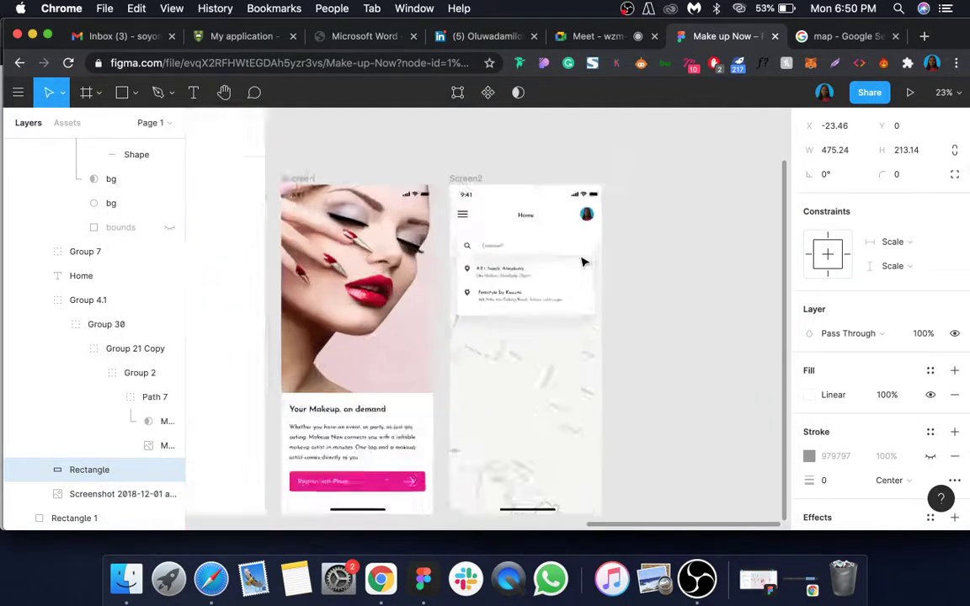
click(613, 249)
right_click(613, 249)
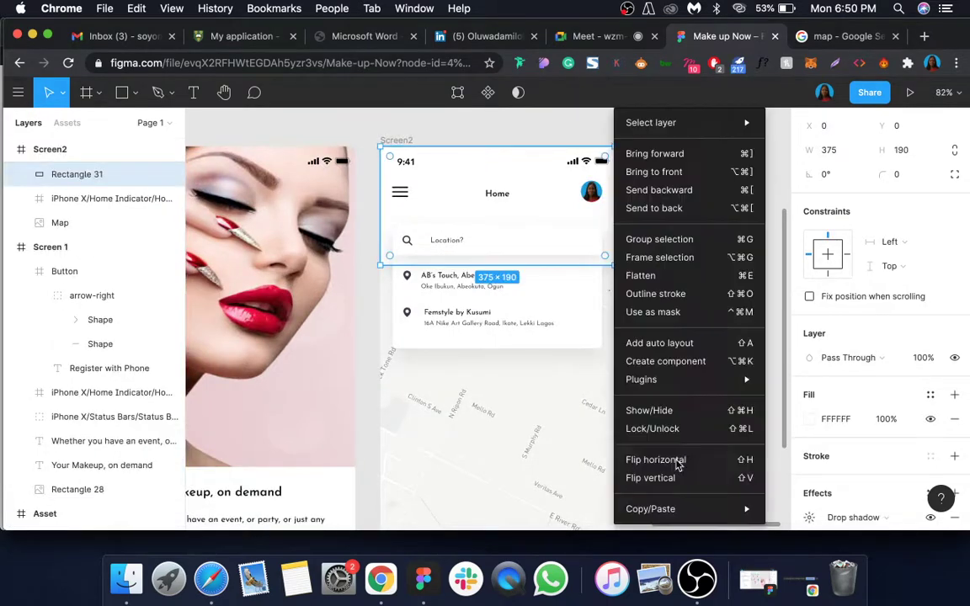
mouse_move(682, 509)
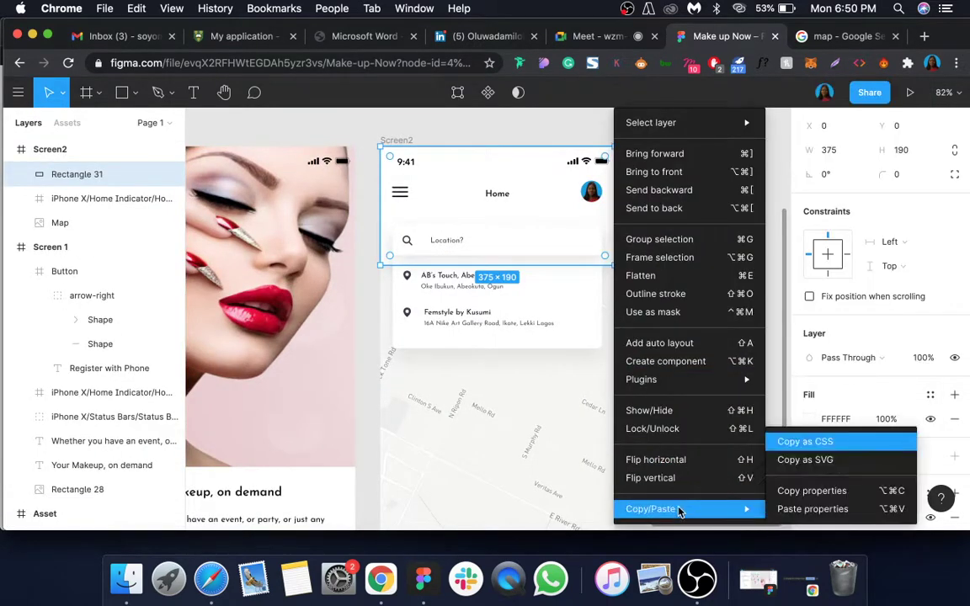
click(810, 509)
click(718, 393)
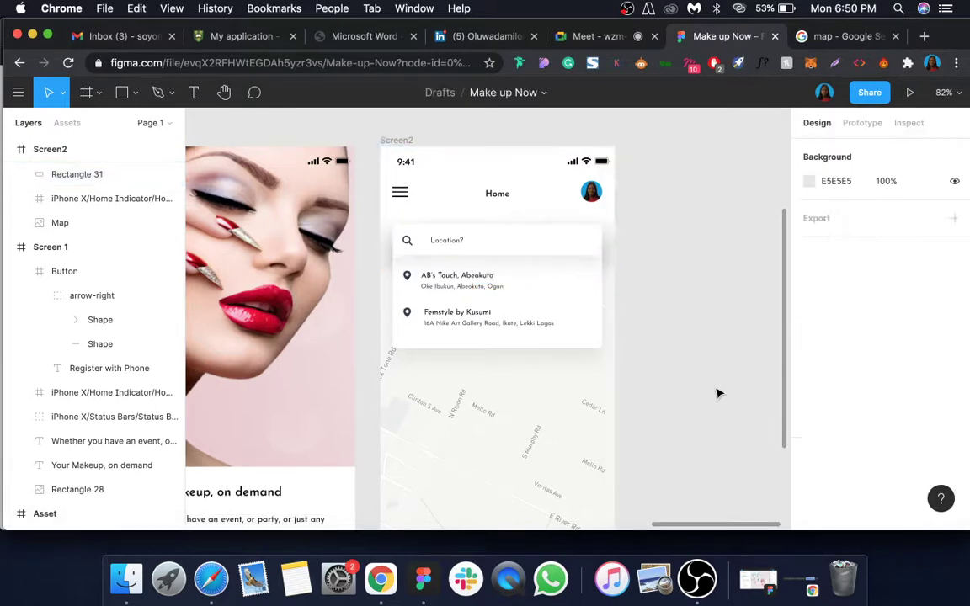
key(shift+1)
scroll(717, 394, up, 3)
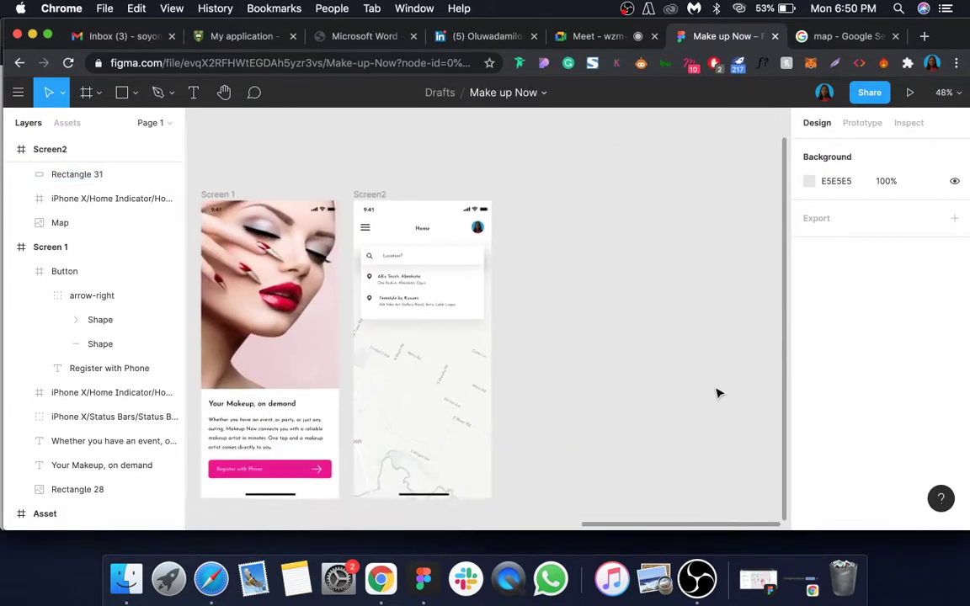
- Add a new frame beside Screen2 using the Dribbble shot HD preset from the social media sizes
scroll(717, 393, down, 2)
click(98, 93)
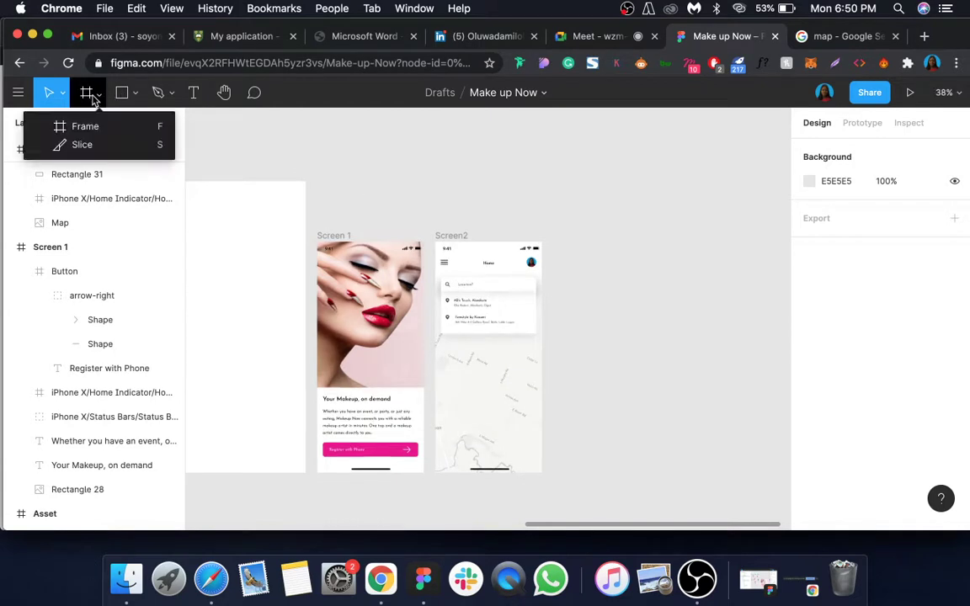
click(121, 135)
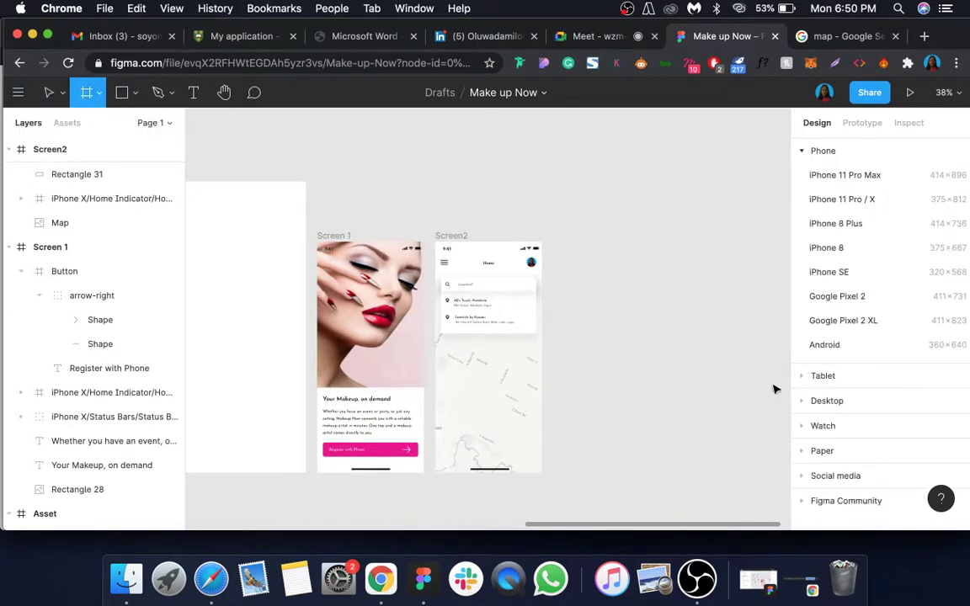
scroll(851, 436, down, 1)
click(801, 455)
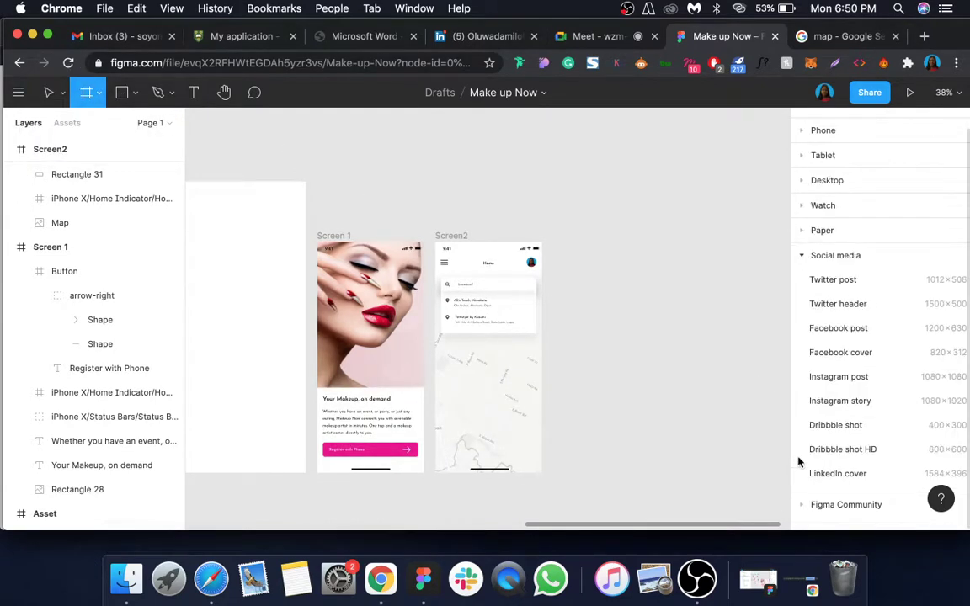
scroll(798, 455, down, 1)
click(834, 426)
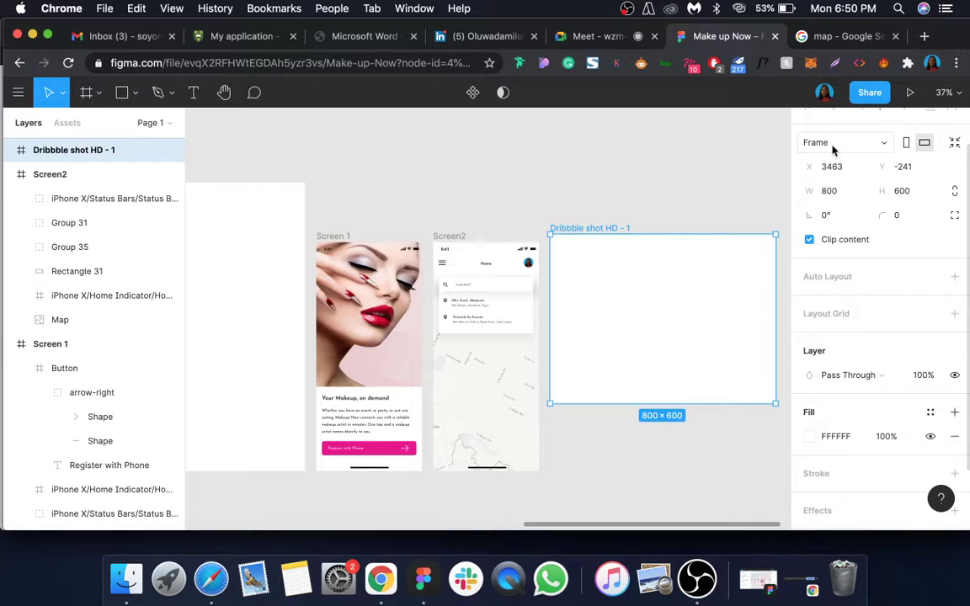
- Change the new frame's size preset to Instagram post, 1080 × 1080
scroll(833, 155, up, 1)
click(835, 174)
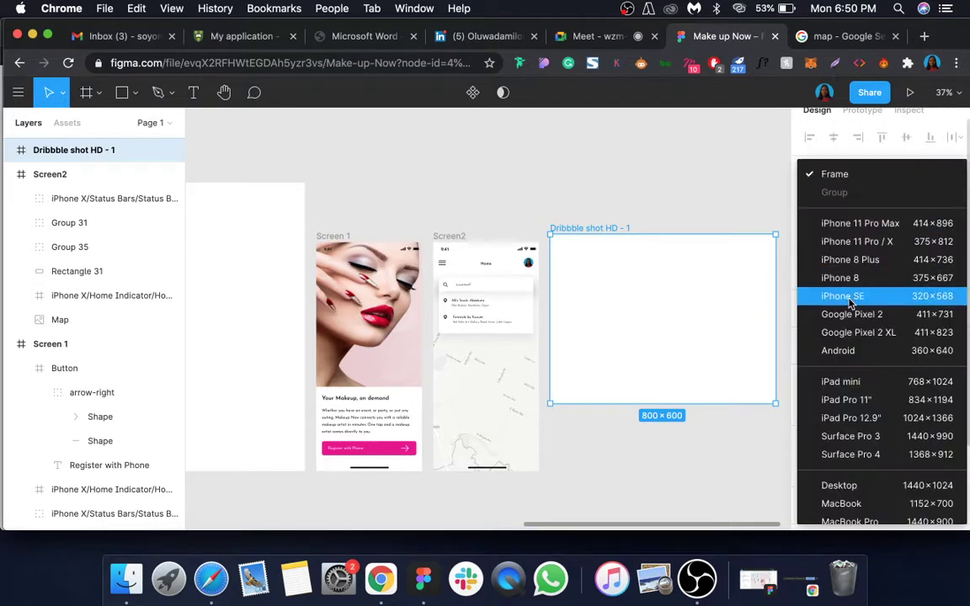
scroll(863, 452, down, 5)
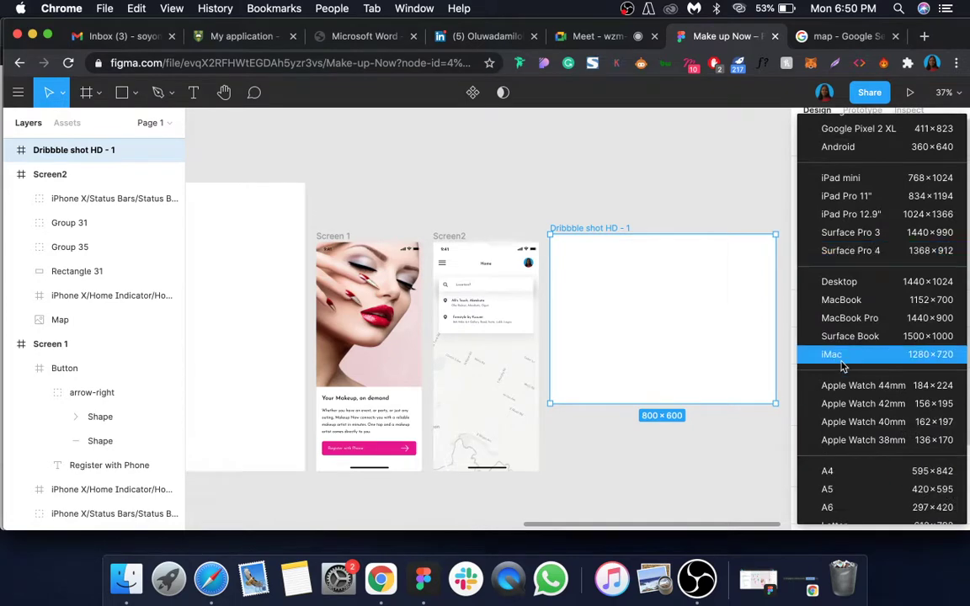
scroll(842, 368, down, 5)
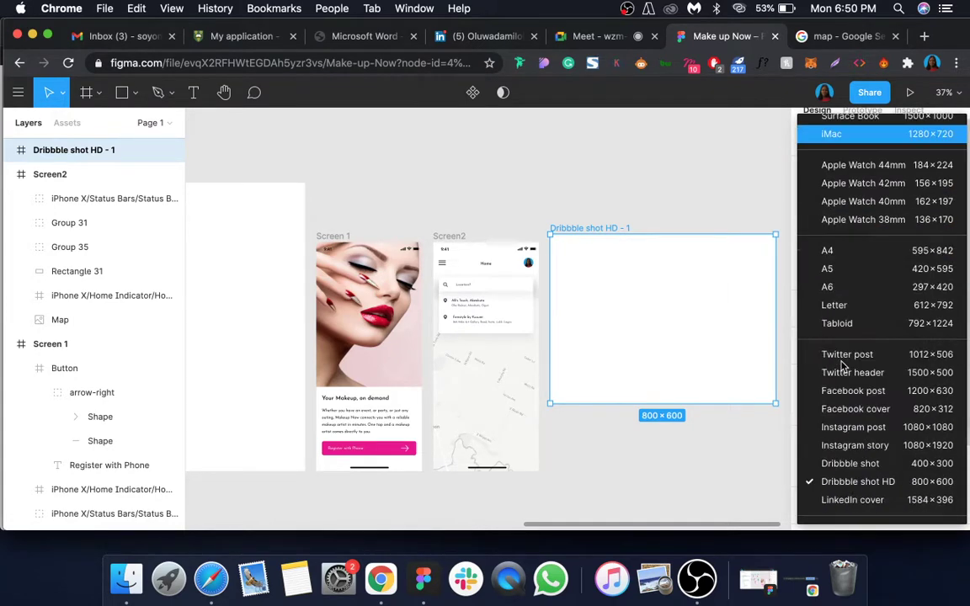
click(853, 427)
scroll(632, 290, right, 5)
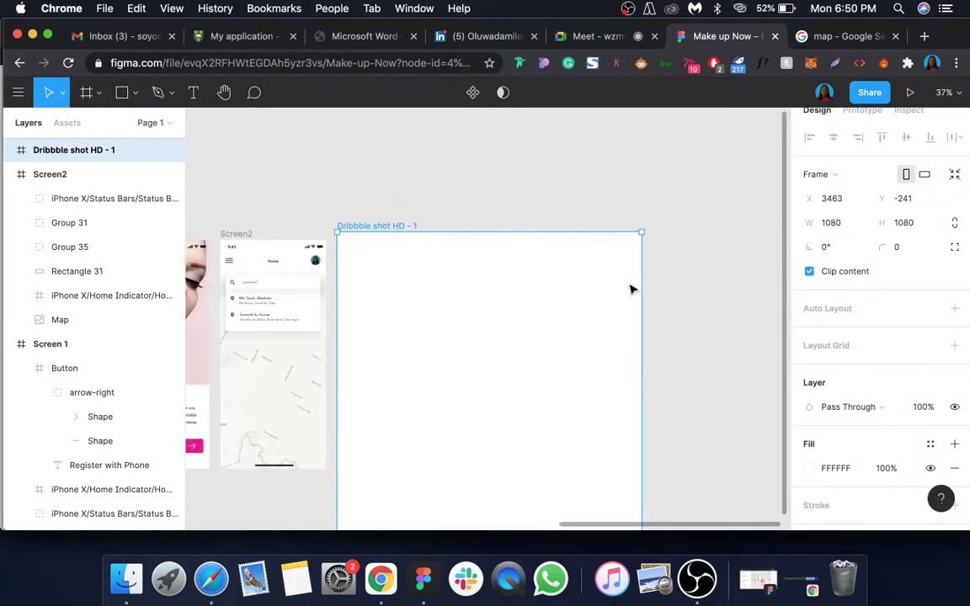
scroll(678, 276, down, 3)
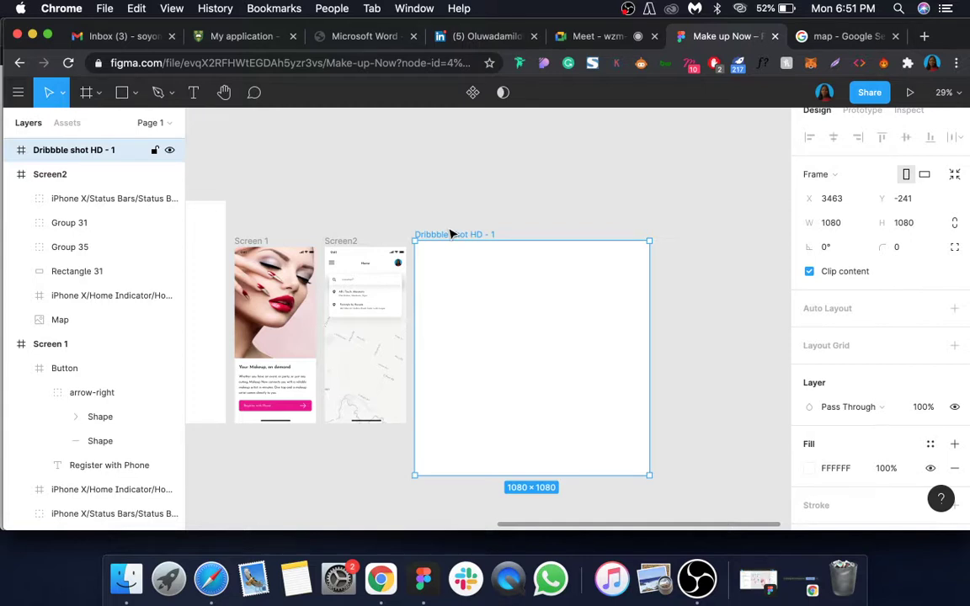
- Fill the Dribbble shot HD - 1 frame with the document's bright pink, EA028C
scroll(282, 286, up, 3)
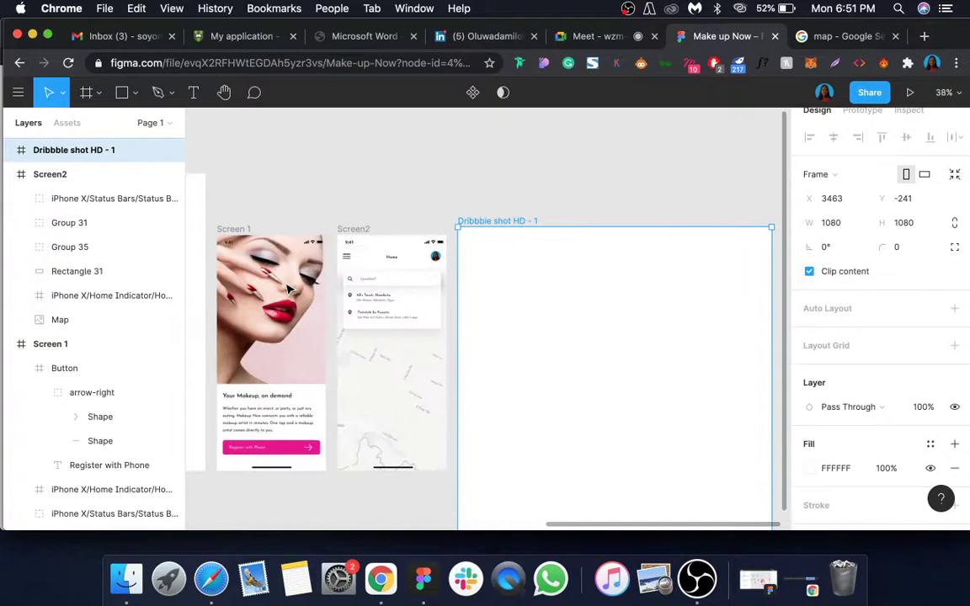
click(236, 229)
shift+click(341, 229)
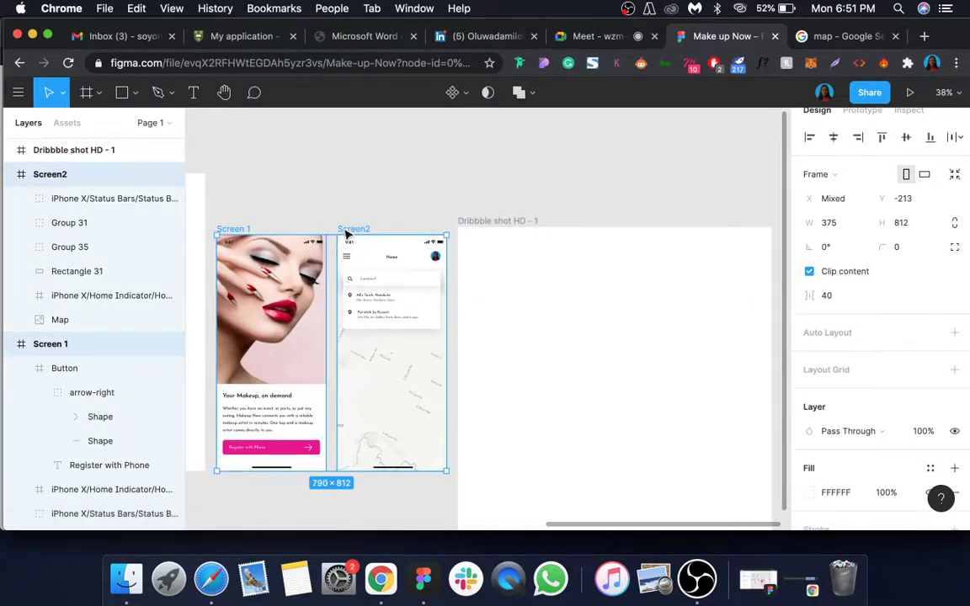
click(522, 222)
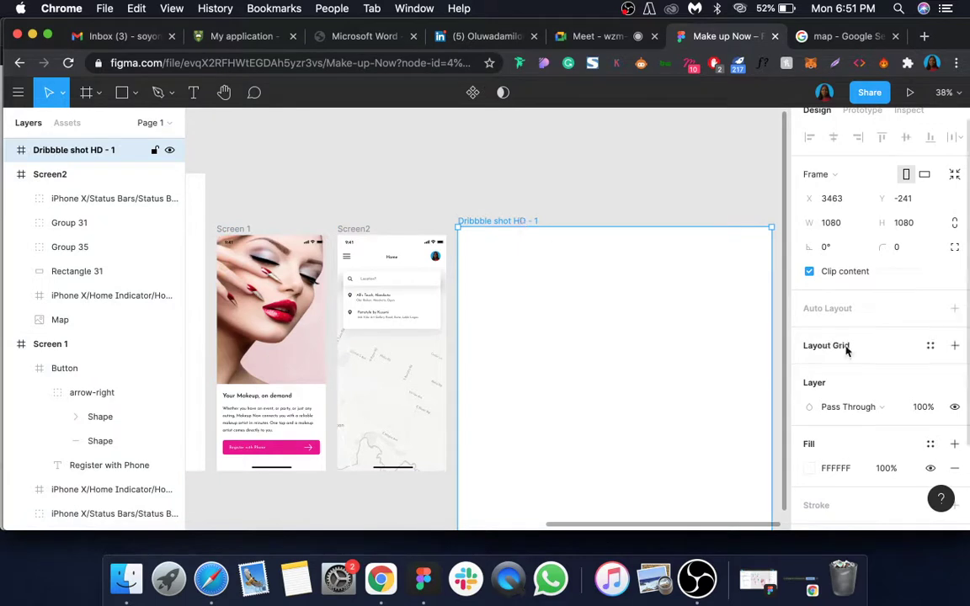
scroll(867, 362, down, 2)
click(808, 415)
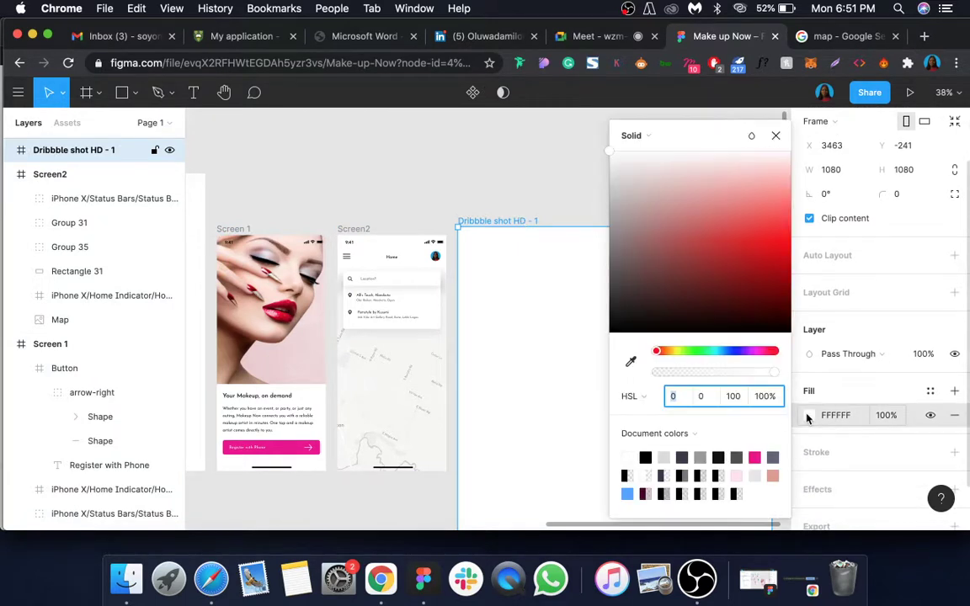
click(755, 458)
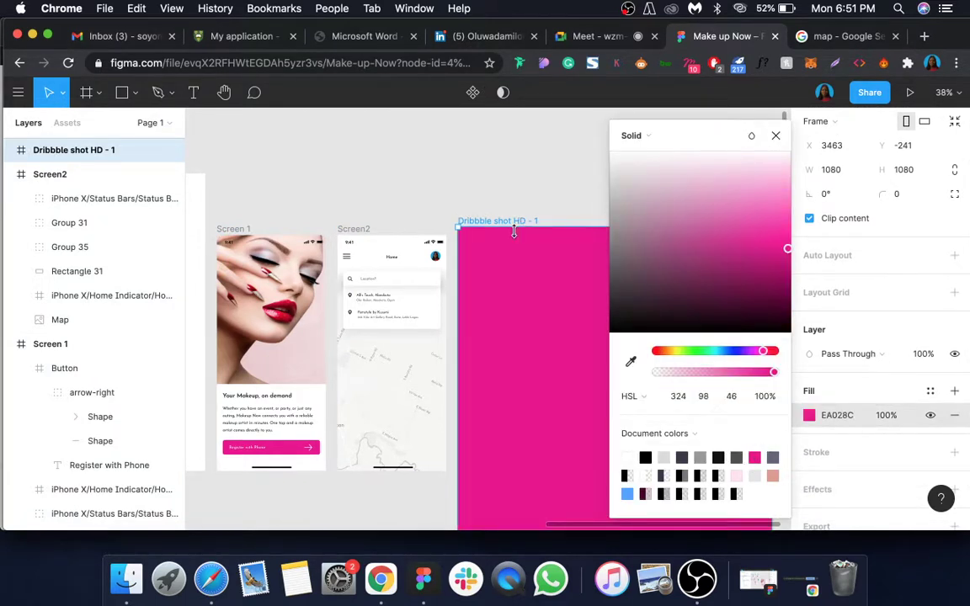
scroll(517, 238, right, 3)
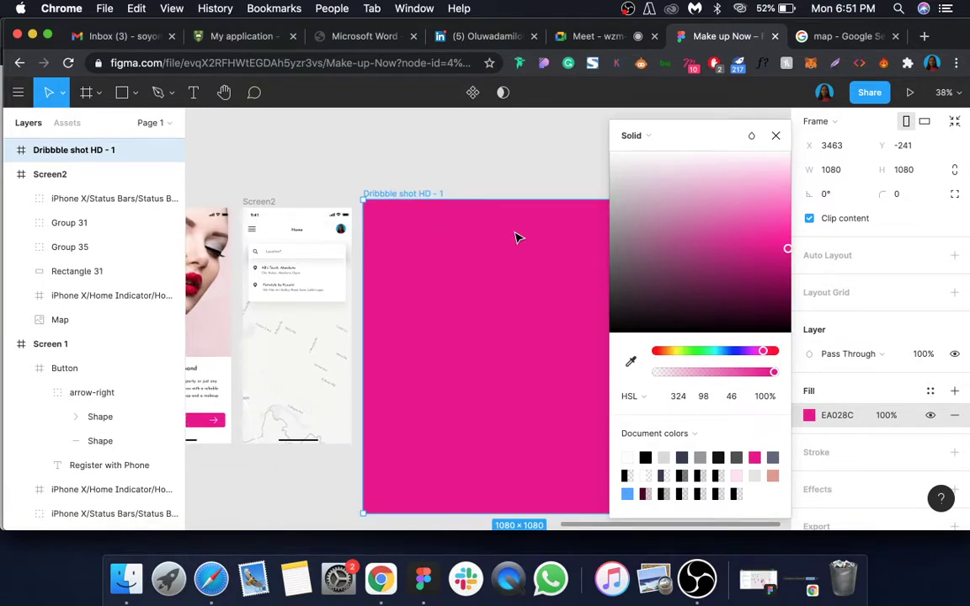
scroll(518, 238, right, 3)
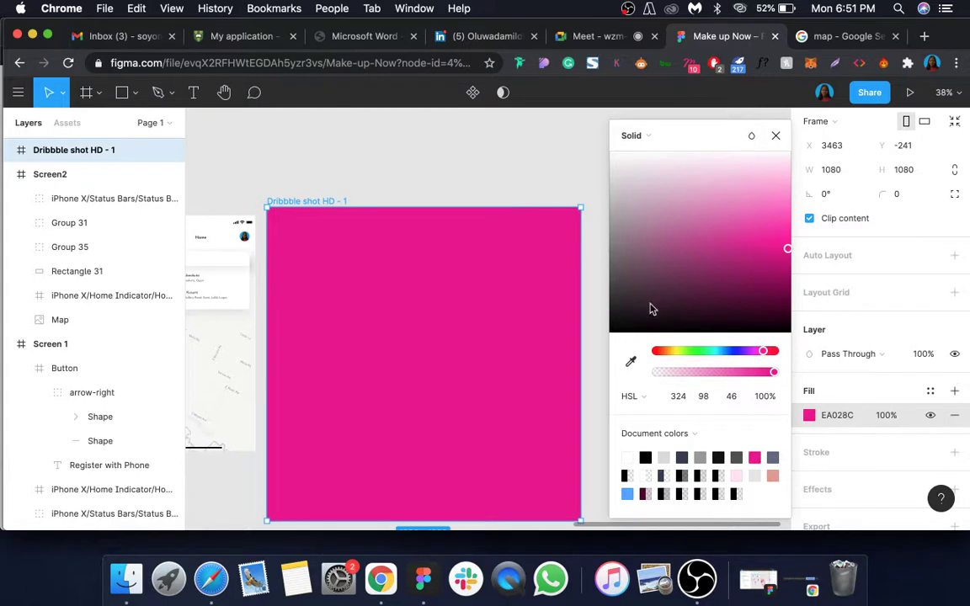
- Lighten the frame's pink fill by setting its HSL lightness to 94
click(640, 396)
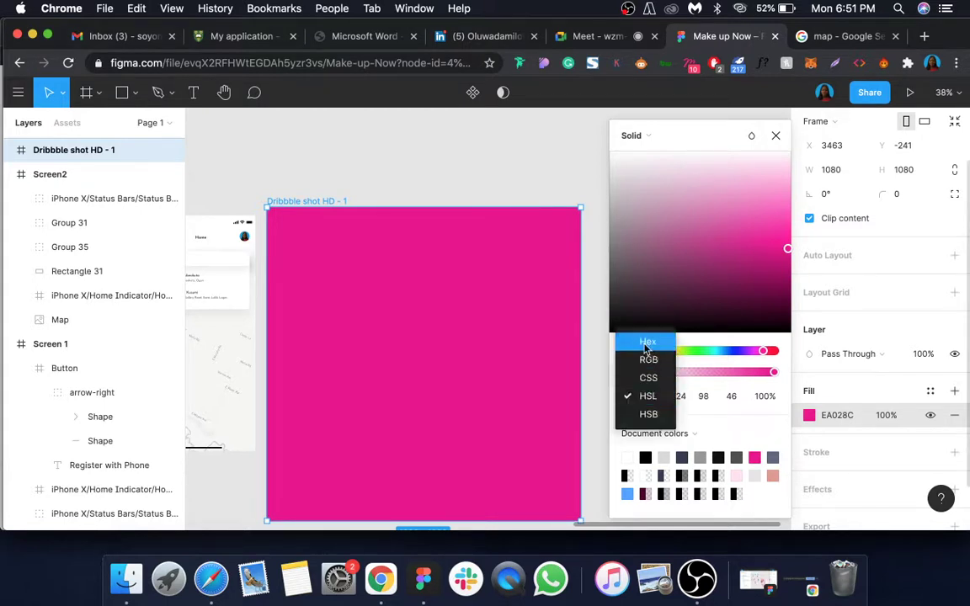
click(647, 341)
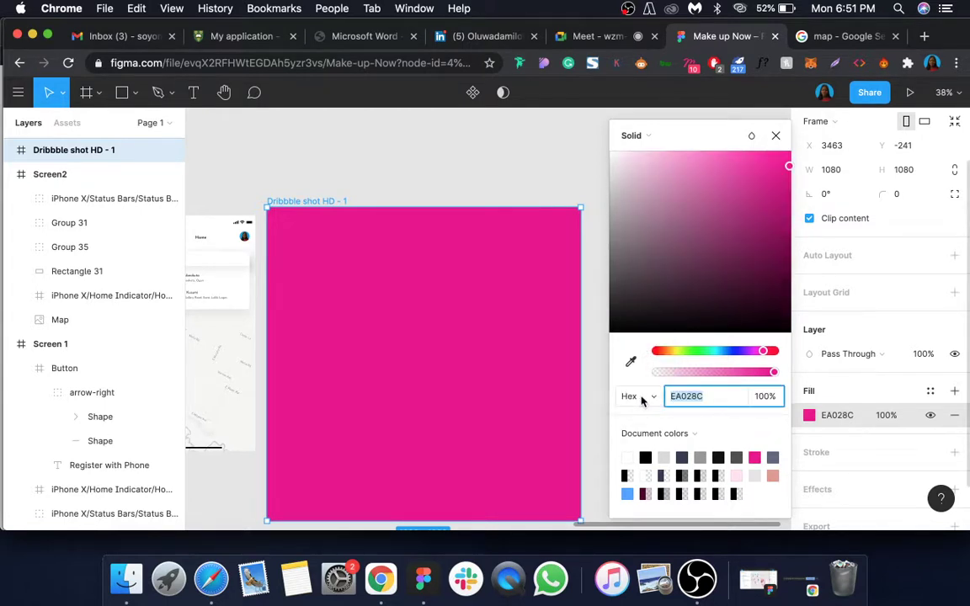
click(642, 399)
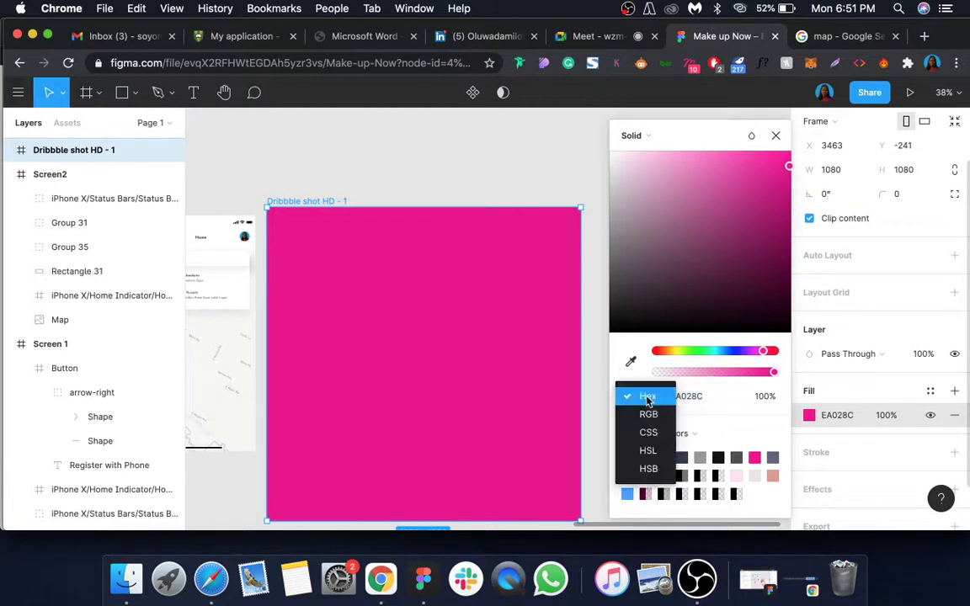
click(652, 452)
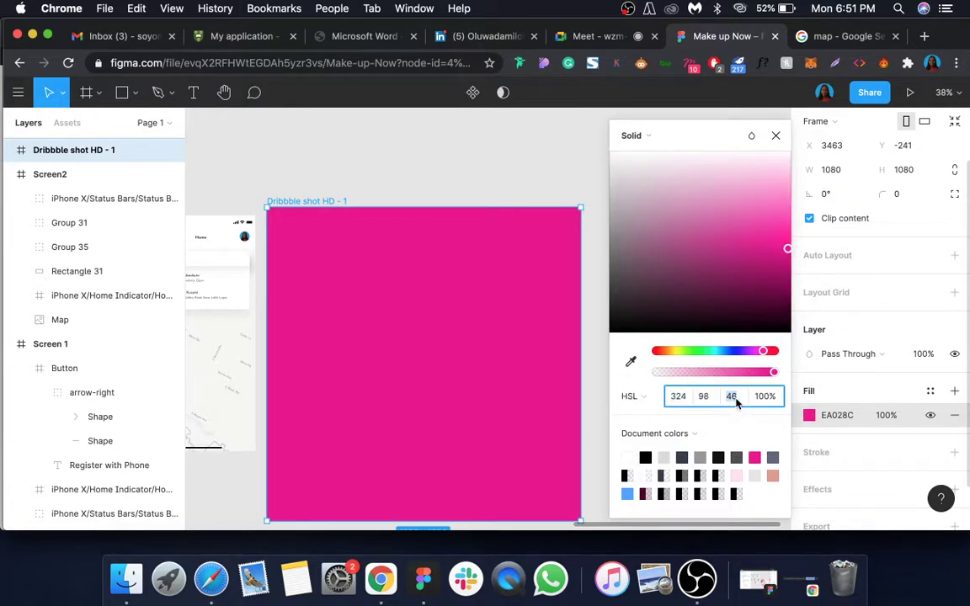
text(94)
key(Return)
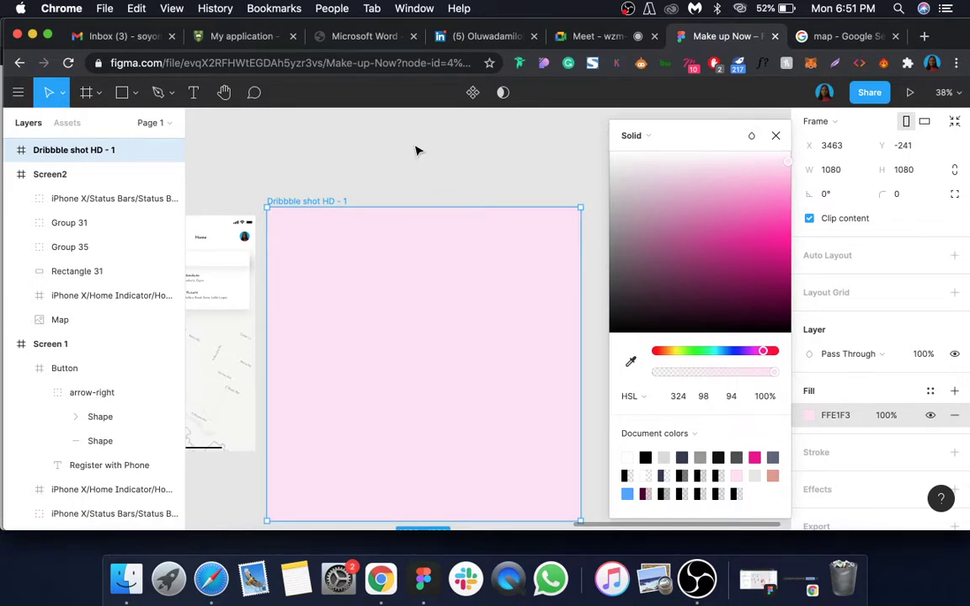
- Copy Screen 1 and Screen2 together and paste them inside the Dribbble shot HD - 1 frame
scroll(409, 156, left, 3)
click(286, 201)
scroll(278, 210, left, 2)
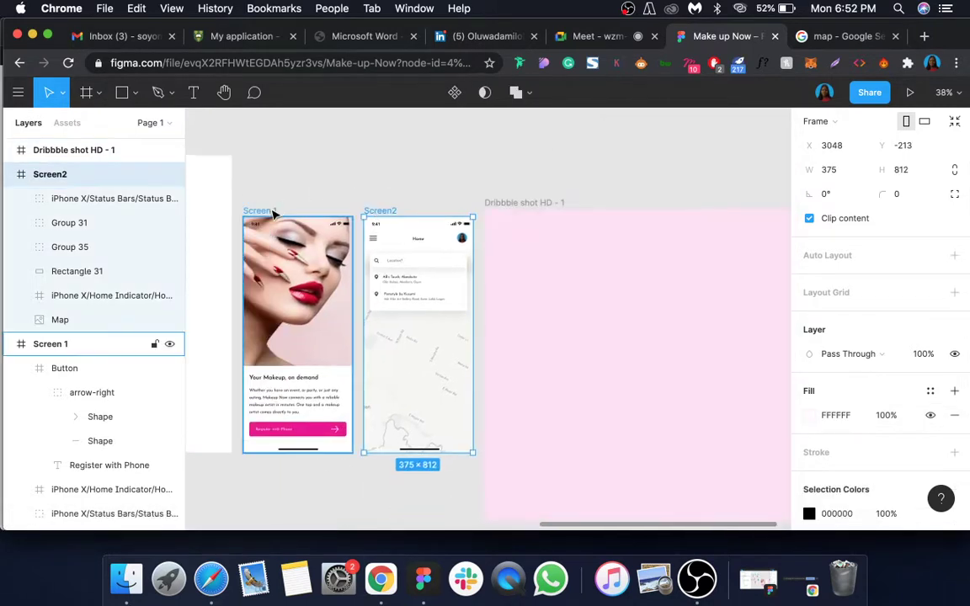
shift+click(273, 213)
scroll(337, 198, right, 3)
shift+click(404, 187)
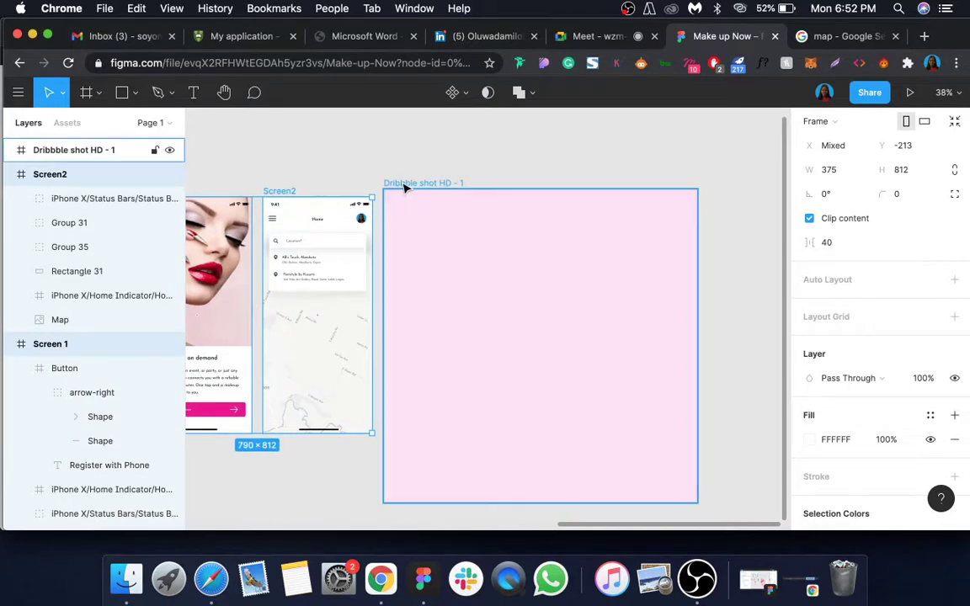
click(404, 186)
key(super+v)
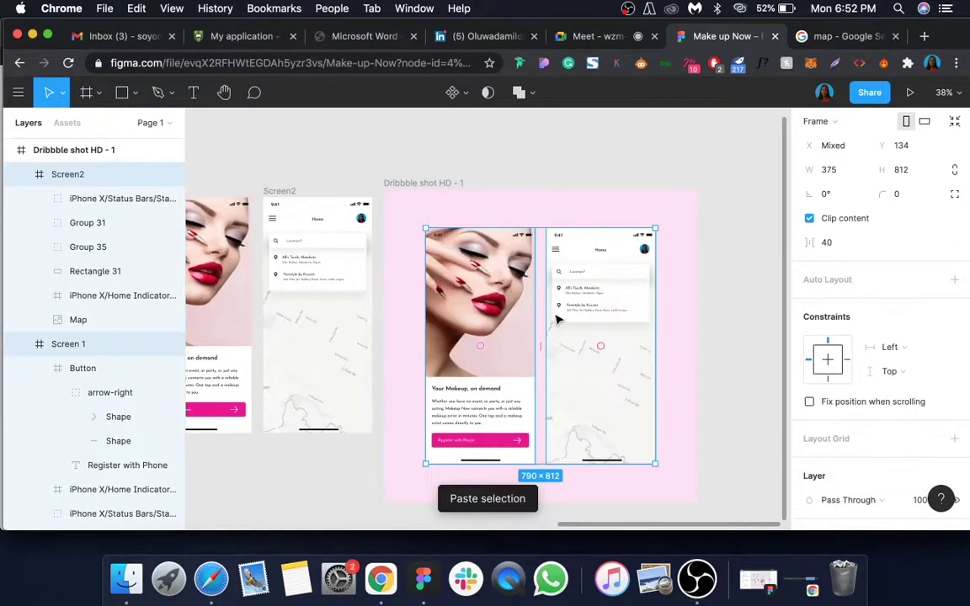
- Set the corner radius of both pasted screens in the pink frame to 40
scroll(556, 320, up, 3)
click(504, 283)
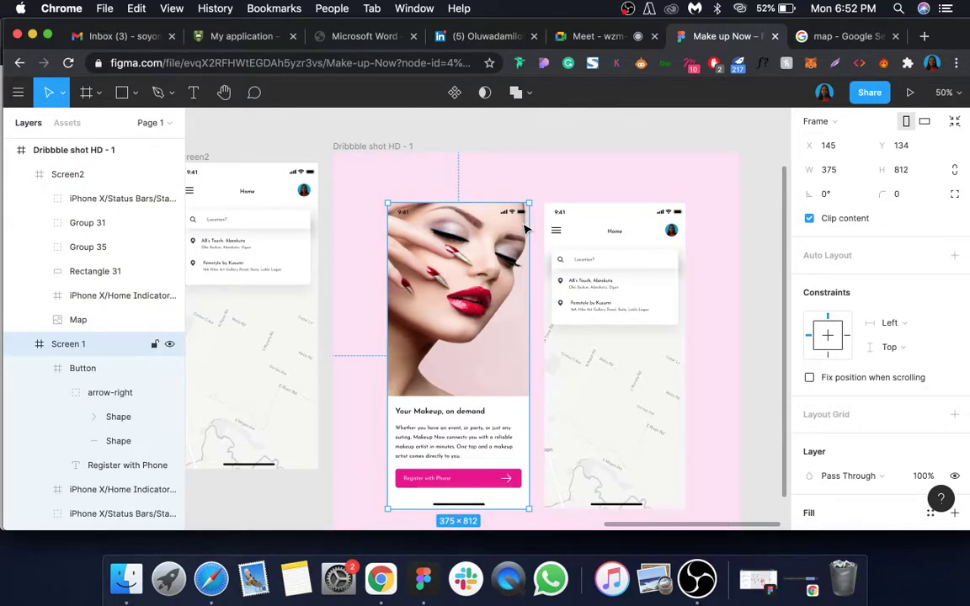
shift+click(606, 277)
click(907, 196)
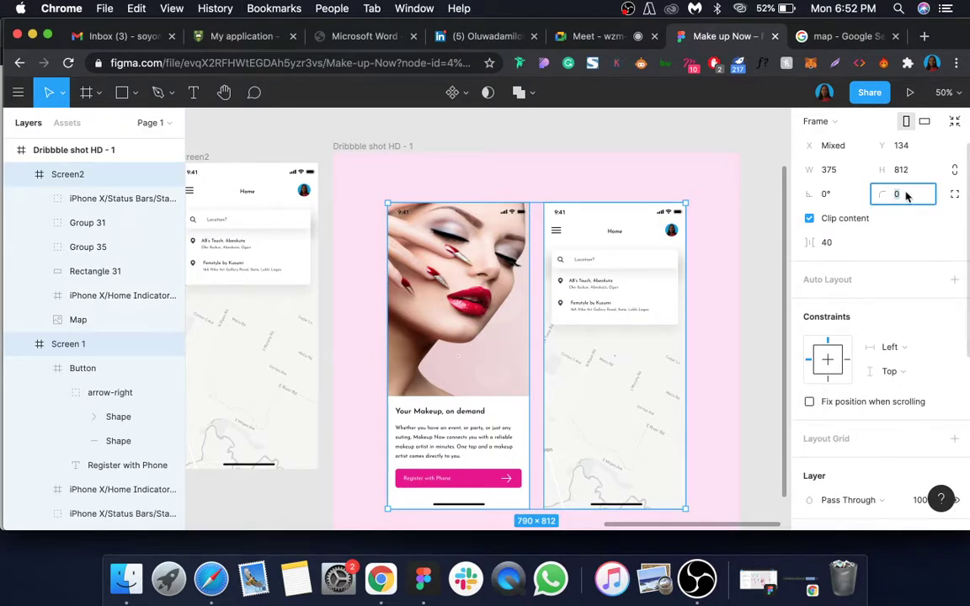
text(40)
key(Return)
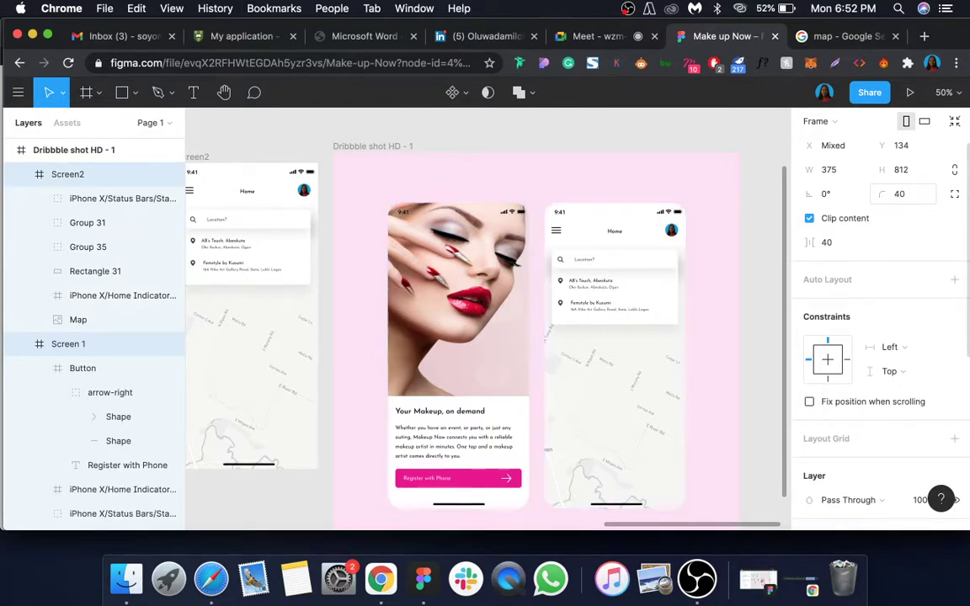
- Draw a rectangle about 273 × 693 inside the pasted Screen 1, starting over its photo and extending past its edge
shift+click(612, 334)
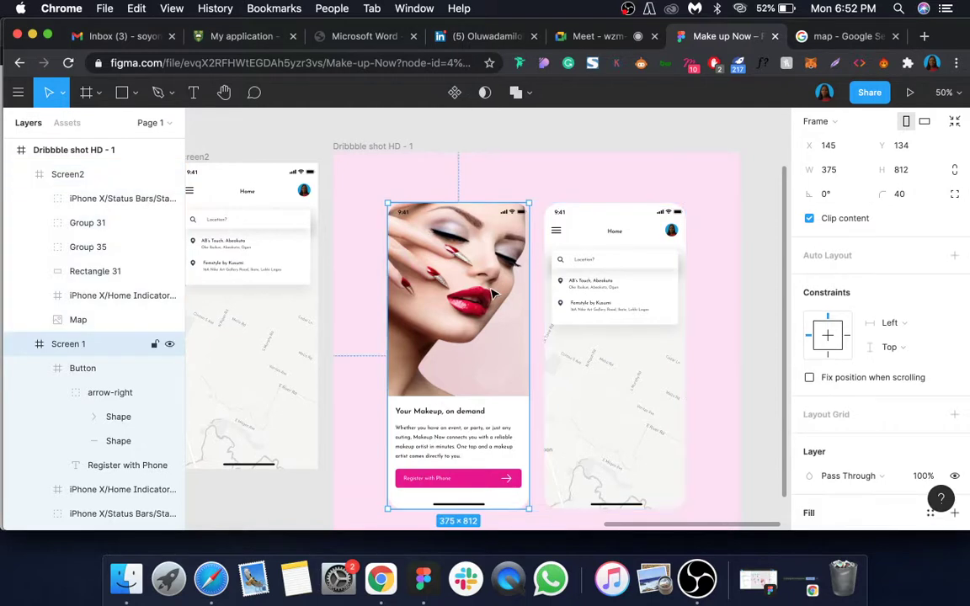
click(612, 334)
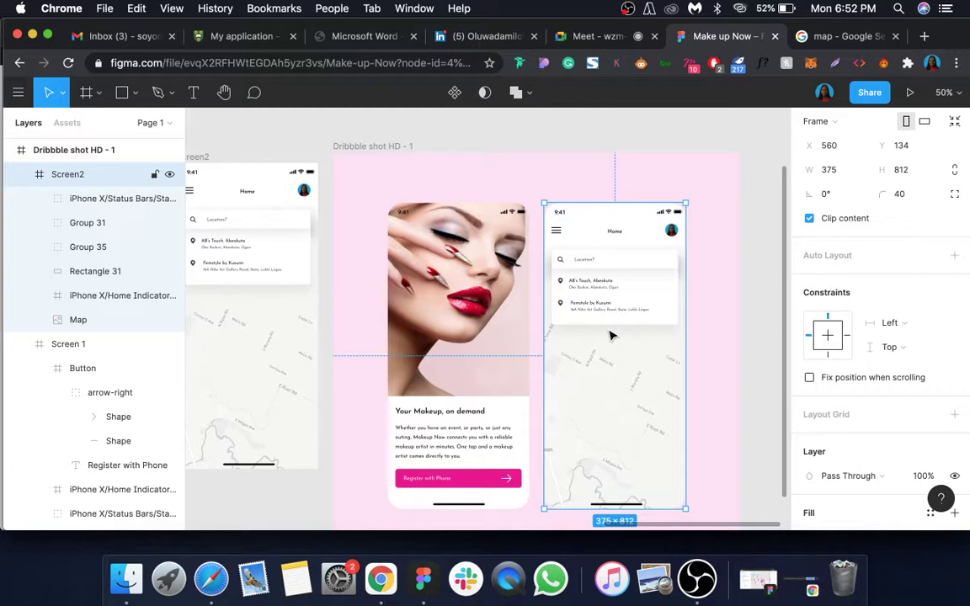
click(494, 319)
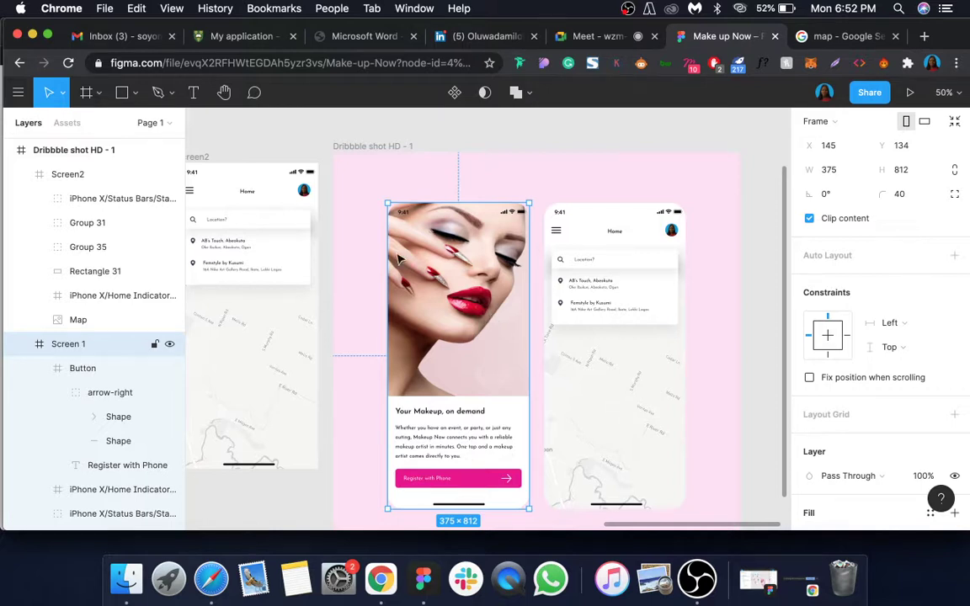
click(128, 93)
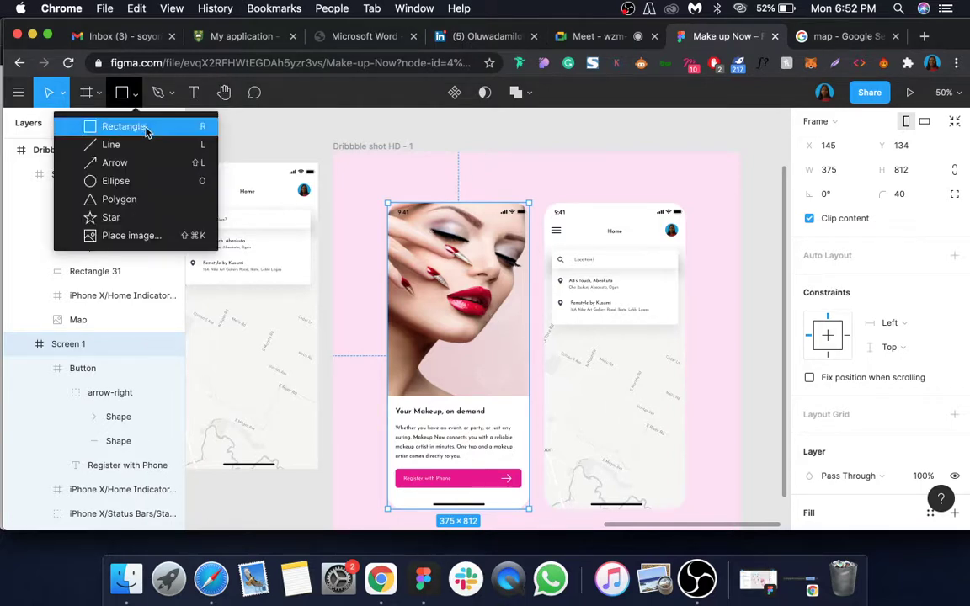
click(131, 123)
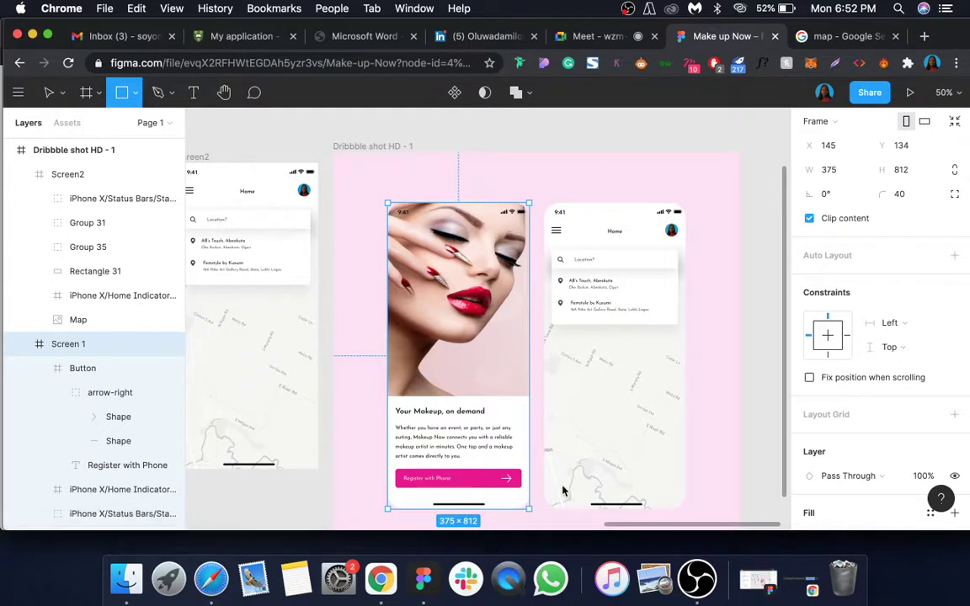
drag(488, 227, 591, 487)
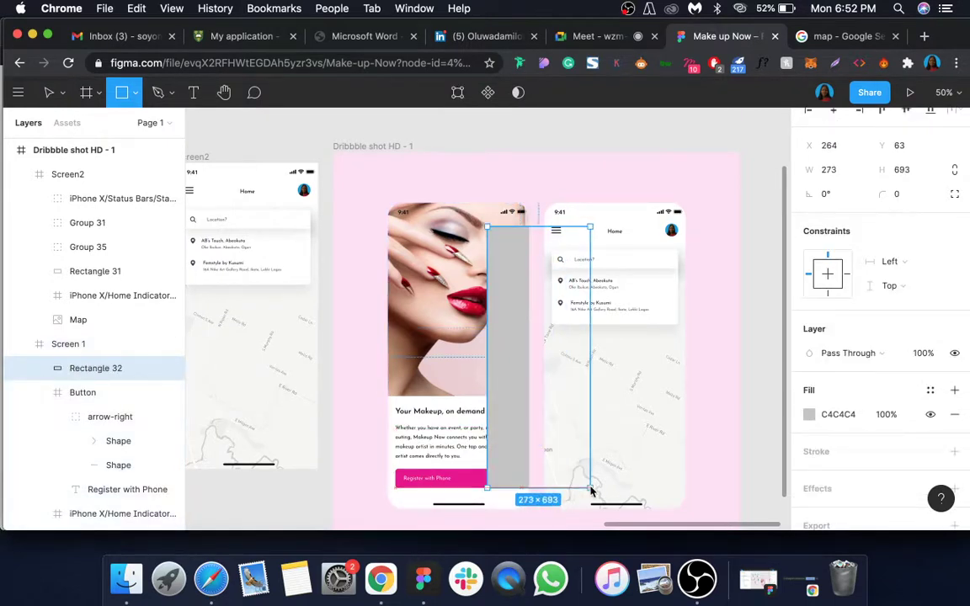
- Resize the grey rectangle to 375 × 812 and move it out of Screen 1, directly above it in the pink frame's layer order
click(833, 170)
text(375)
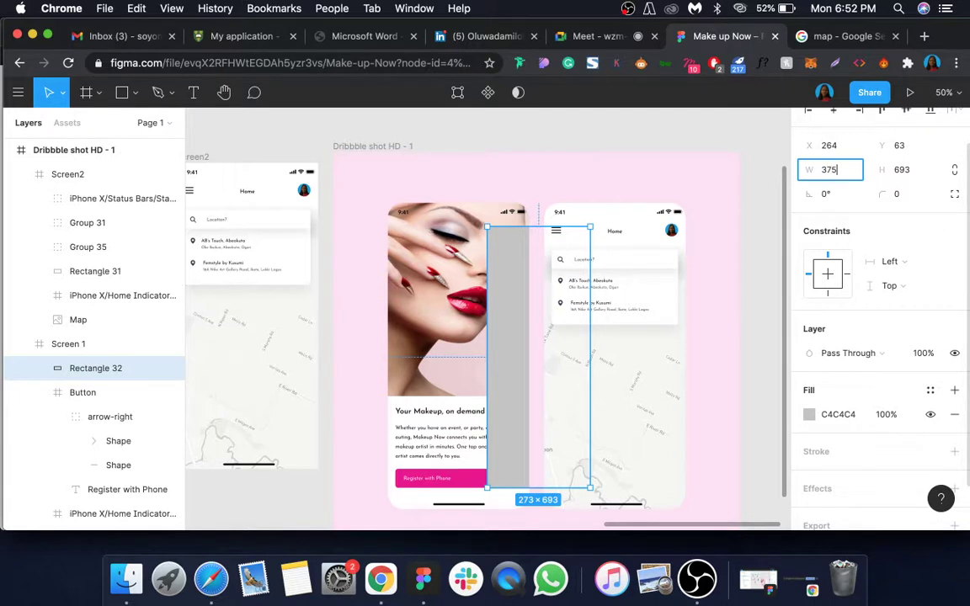
key(Tab)
text(8)
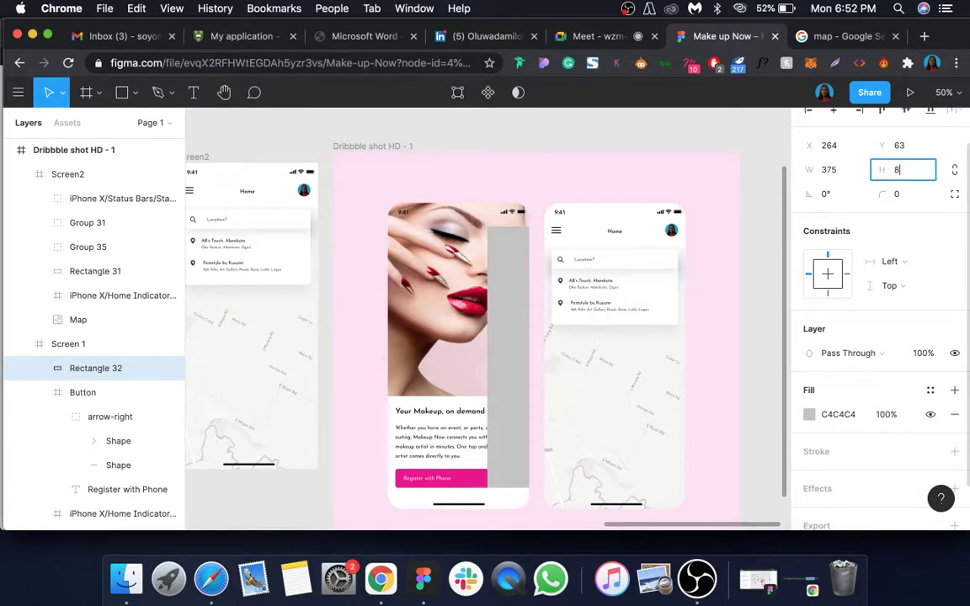
text(12)
key(Return)
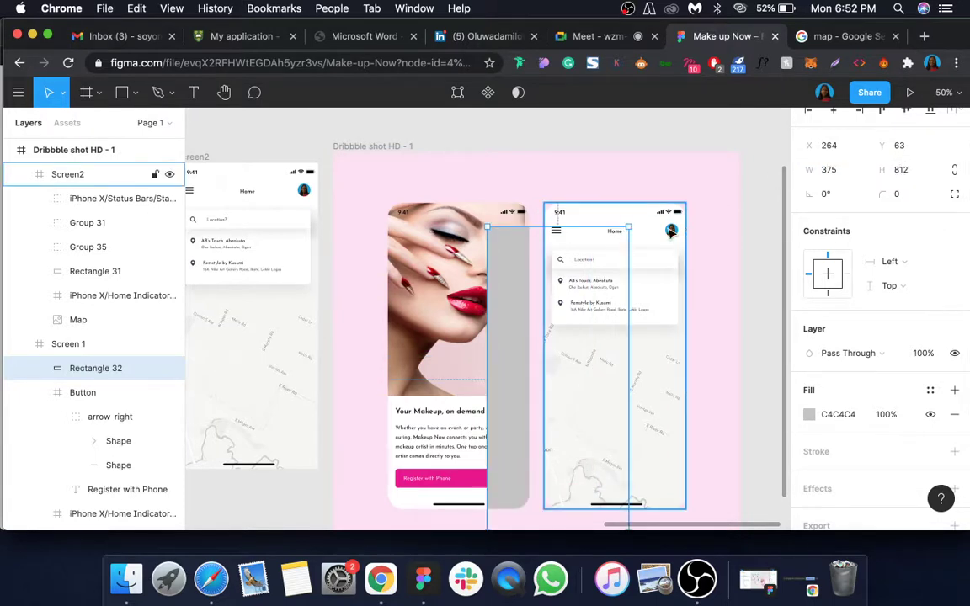
drag(53, 368, 18, 341)
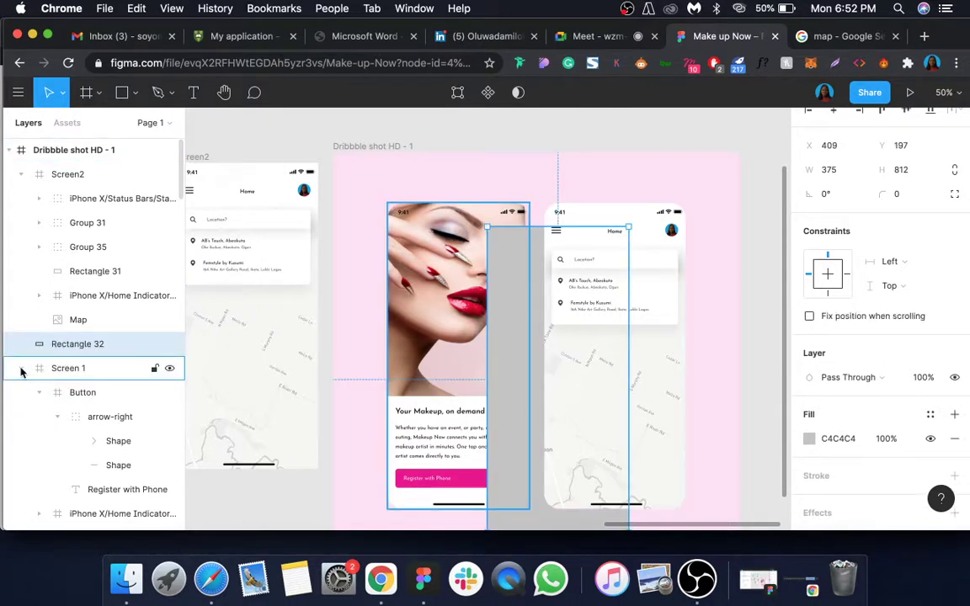
click(21, 370)
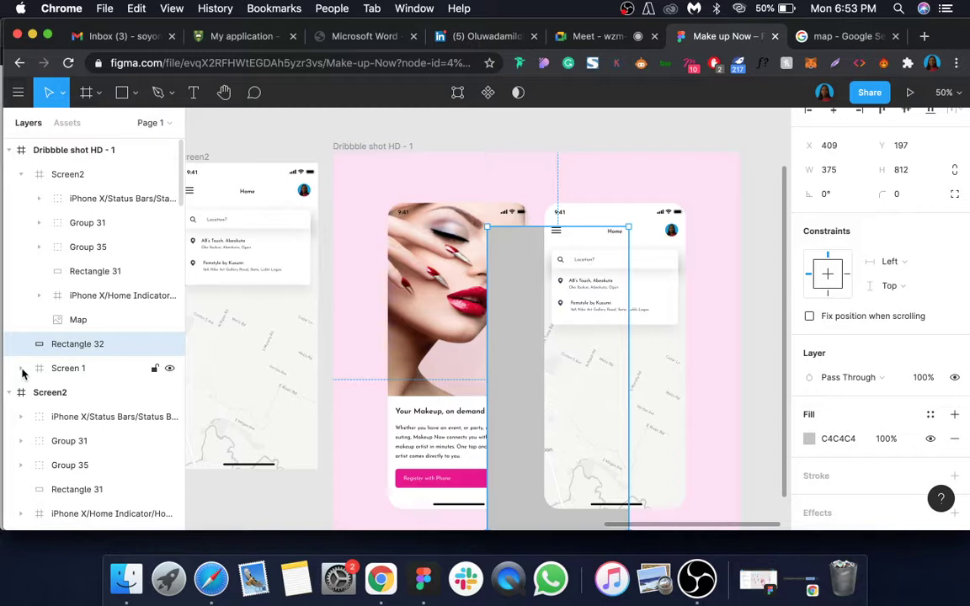
- Set the rectangle's fill to black, 000000
click(837, 445)
text(0)
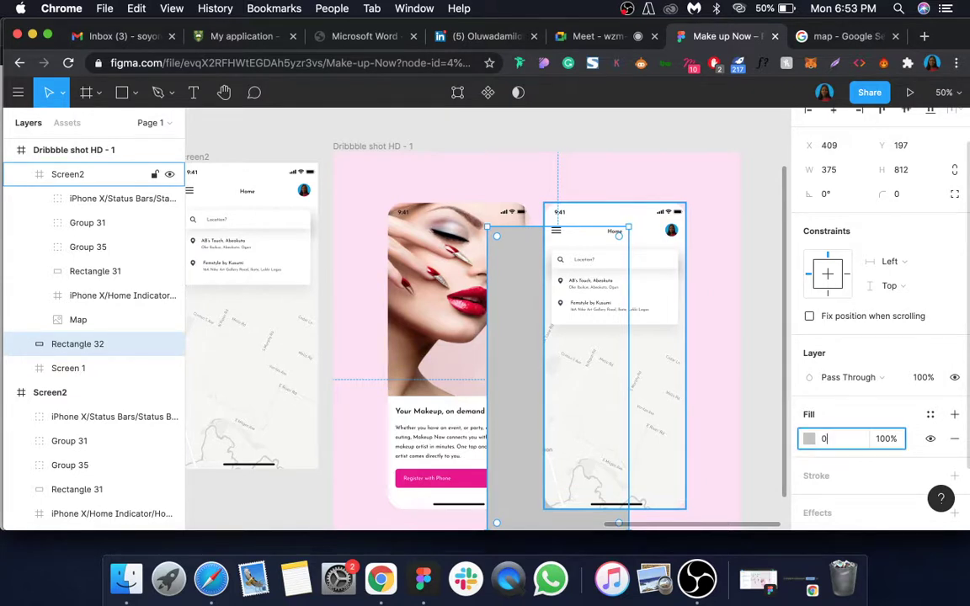
key(Return)
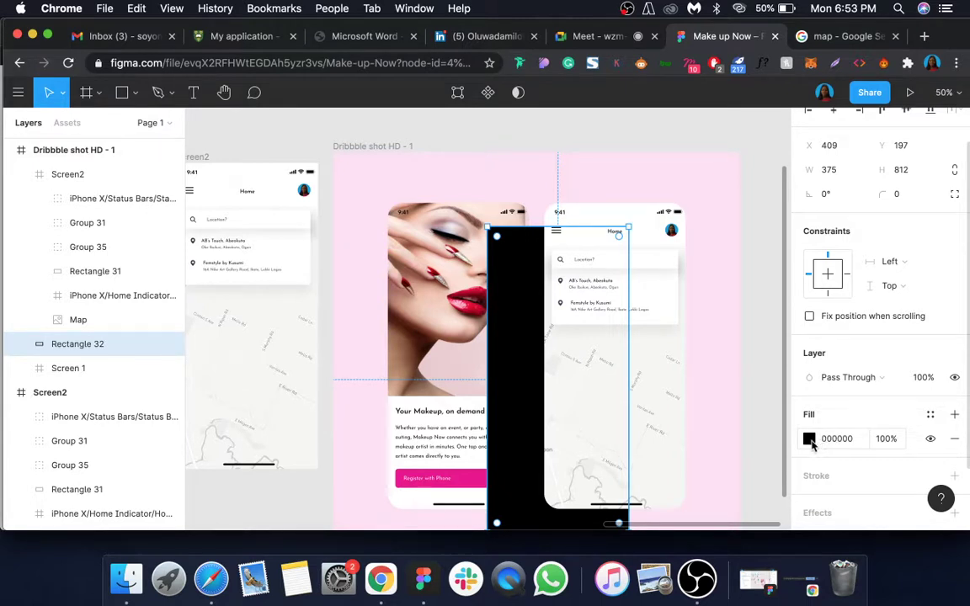
- Fill the rectangle with the document's magenta EA028C and darken it to HSL lightness 15
click(808, 439)
click(774, 456)
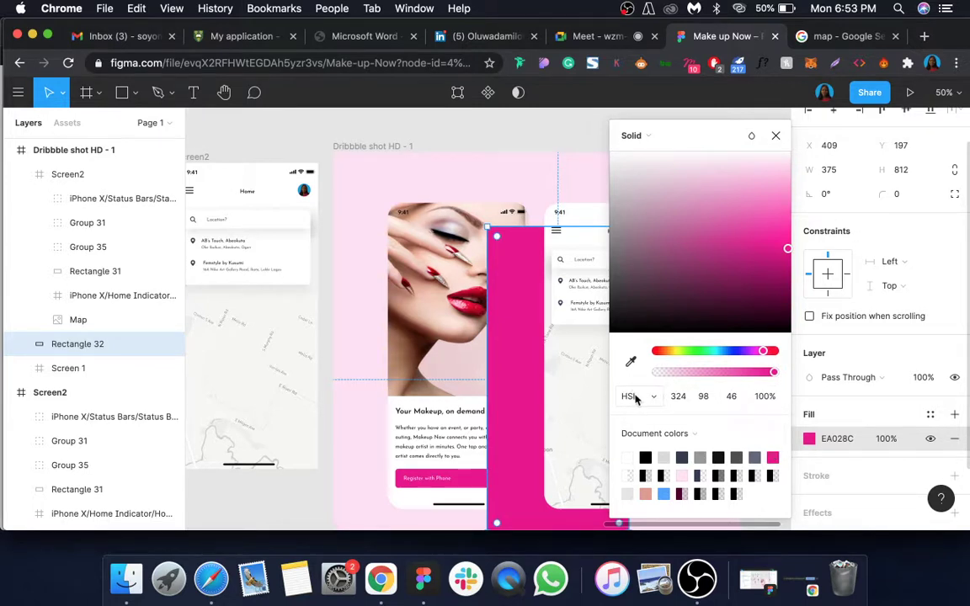
click(732, 401)
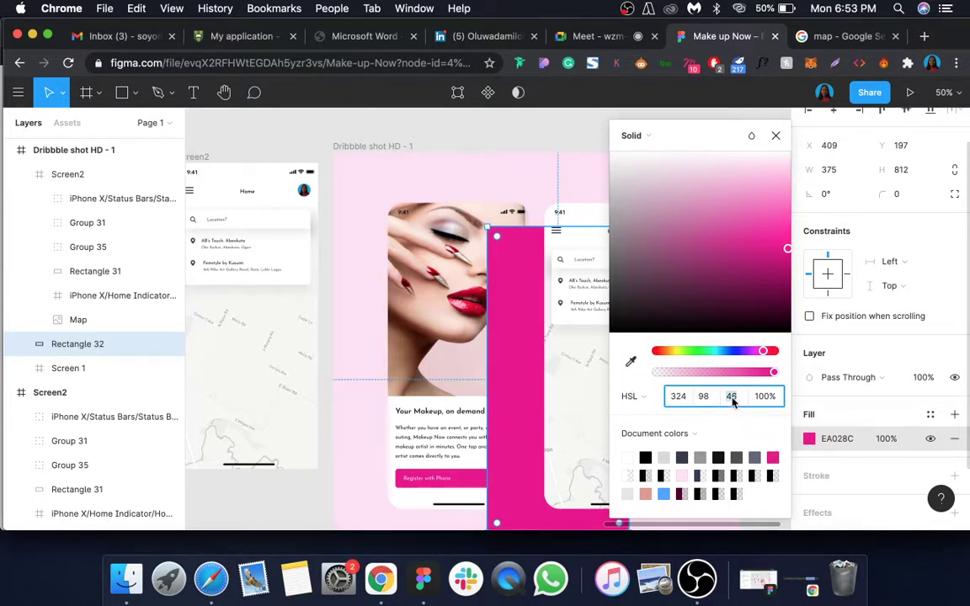
text(15)
key(Return)
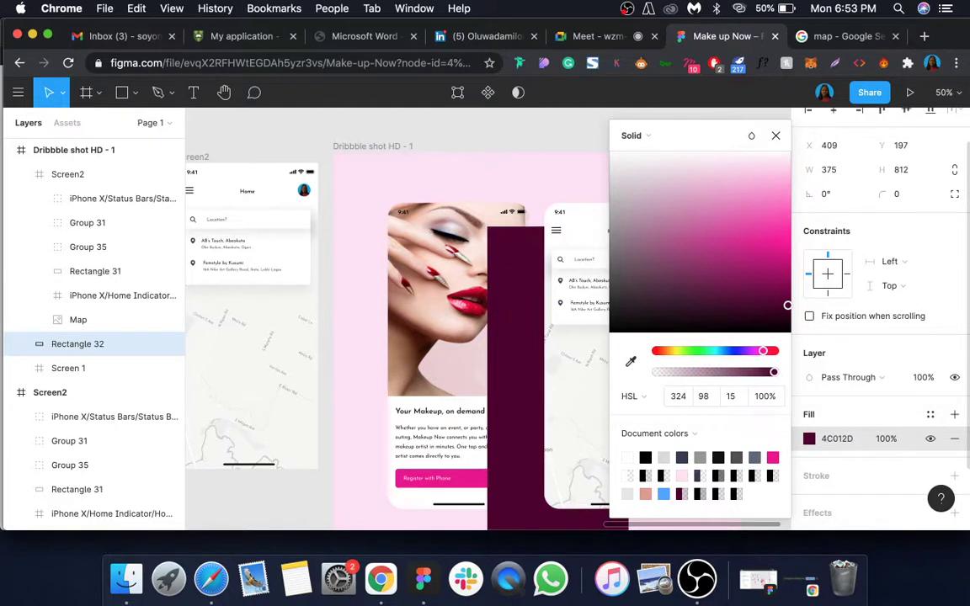
- Undo the rectangle's last lightness change and set its HSL lightness to 15 again
key(super+z)
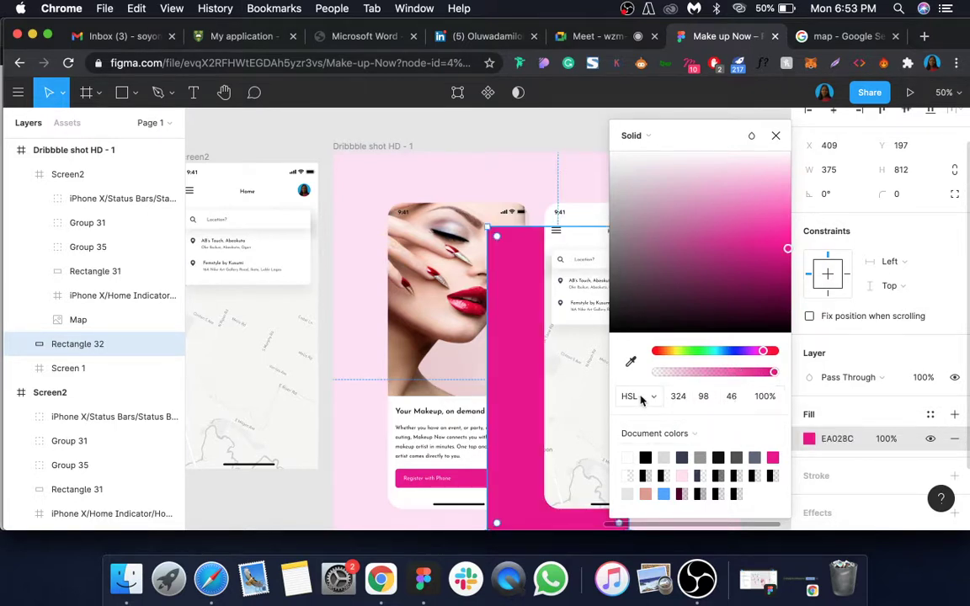
click(733, 398)
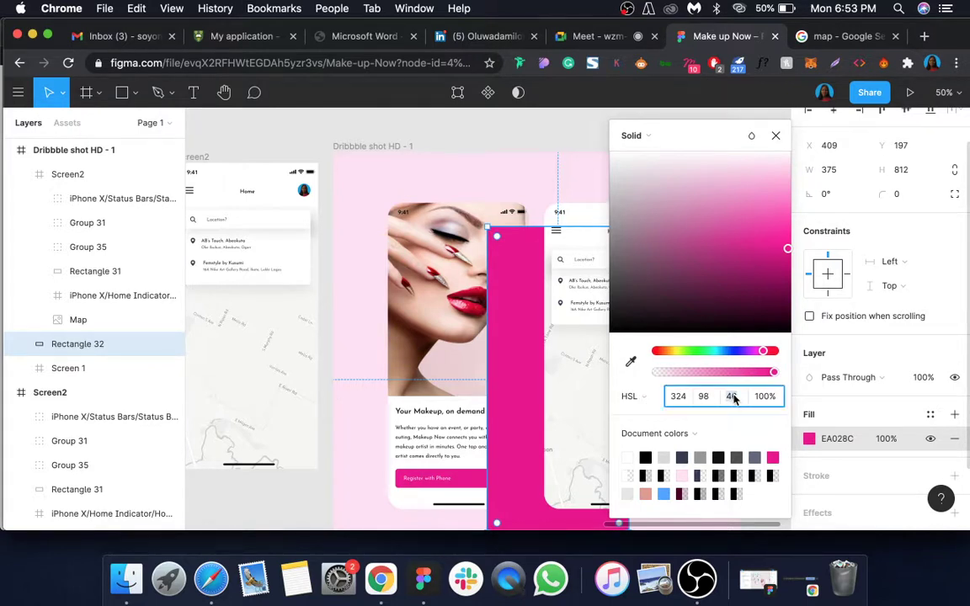
text(15)
key(Return)
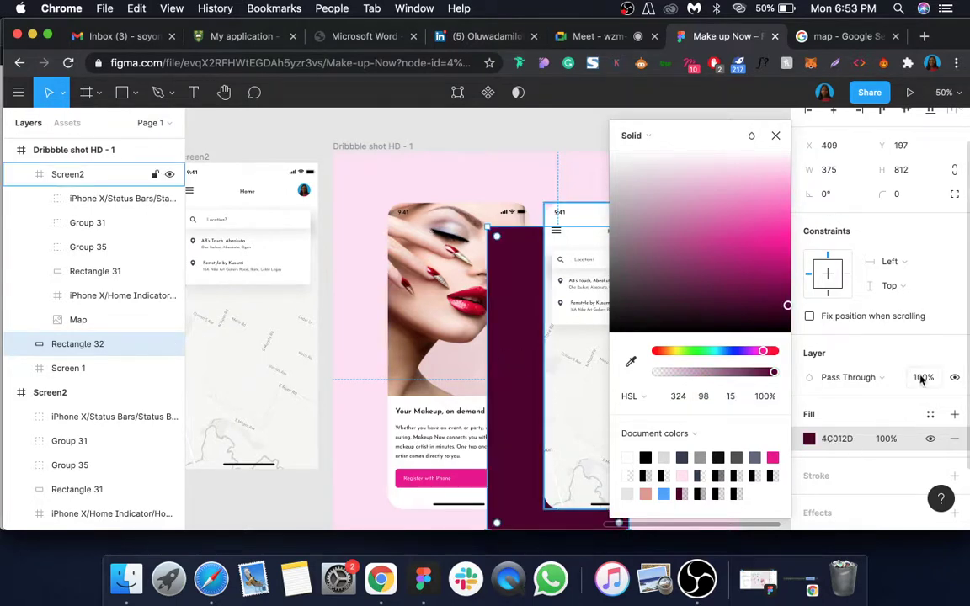
- Set the opacity of the rectangle's dark magenta fill to 20%
click(764, 399)
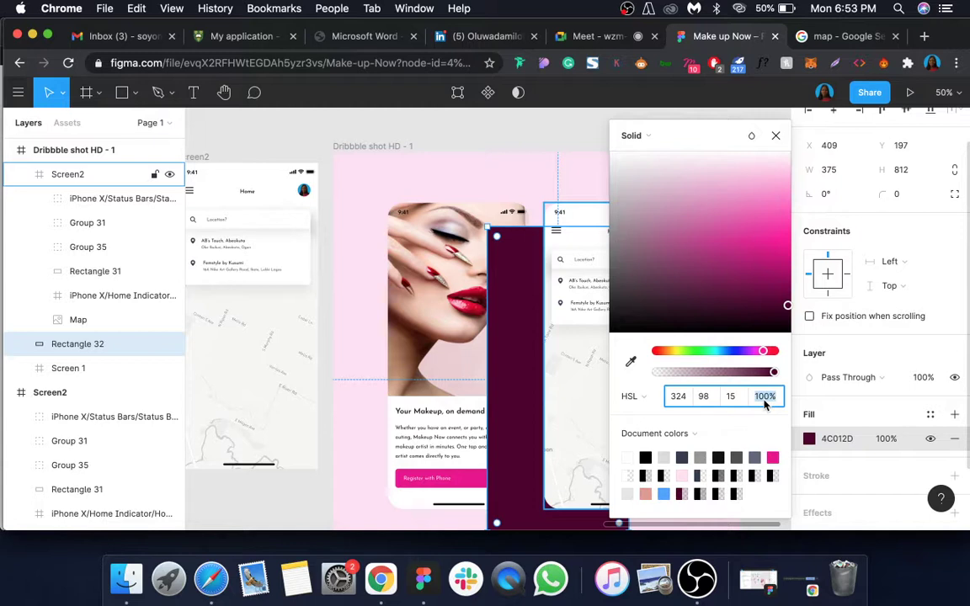
text(20)
key(Return)
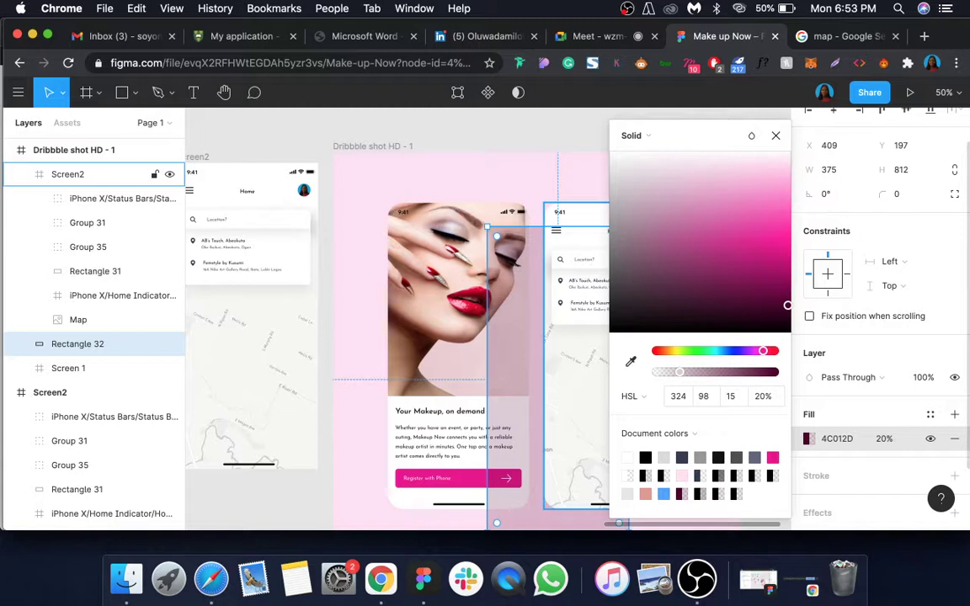
click(775, 135)
scroll(892, 412, down, 3)
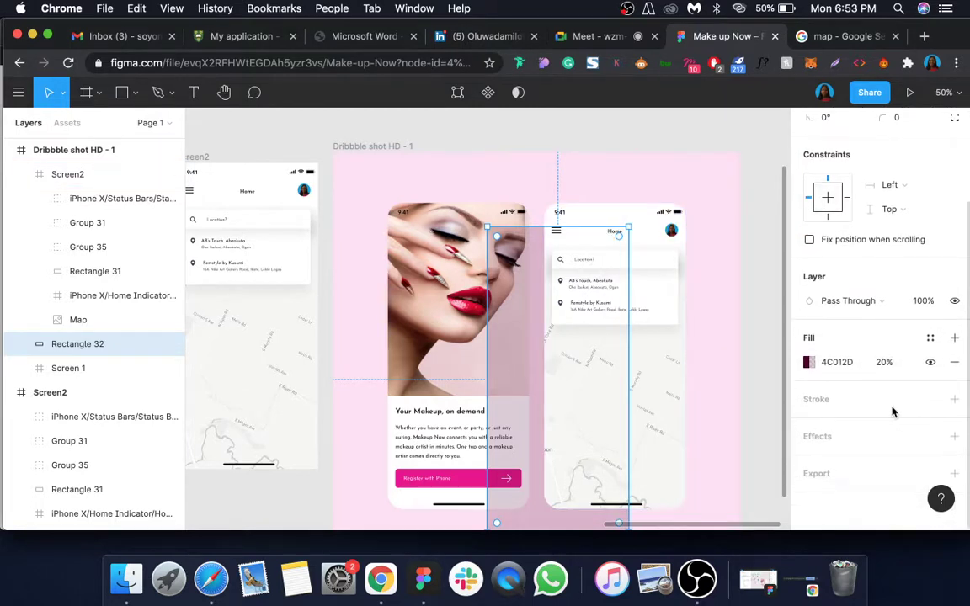
click(809, 362)
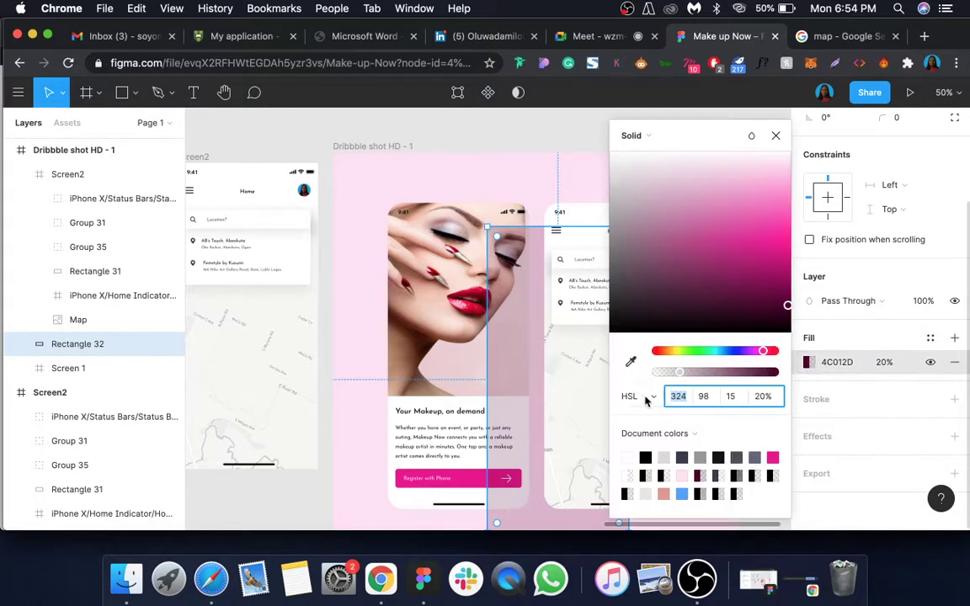
click(731, 397)
click(762, 397)
click(779, 138)
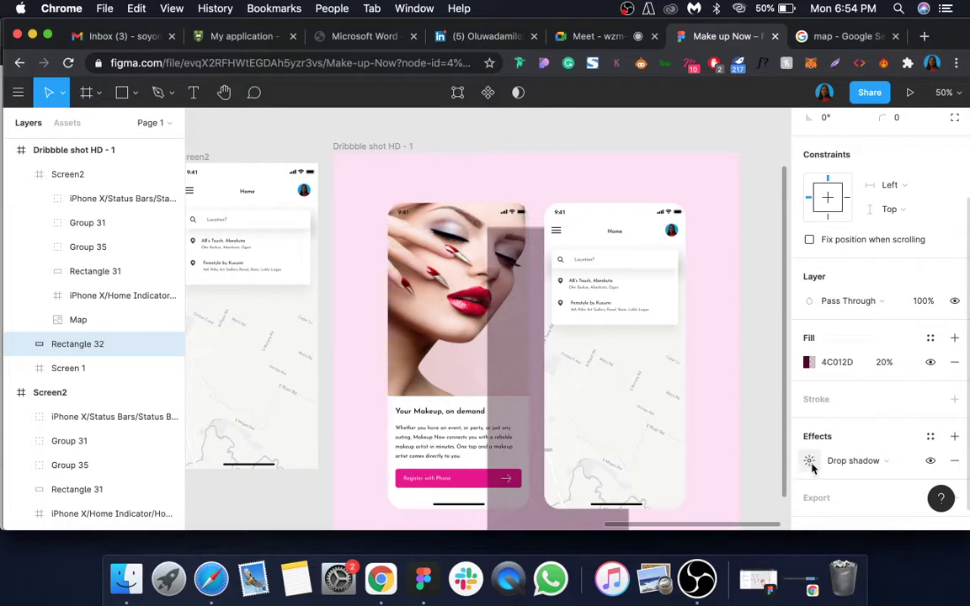
- Give the rectangle a Layer blur effect with a blur of 154
click(845, 462)
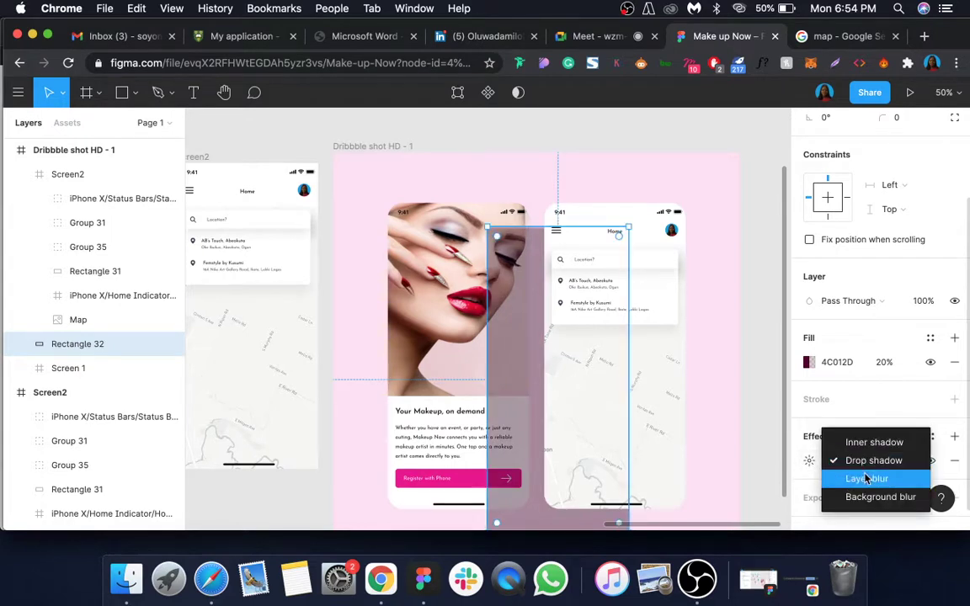
click(867, 479)
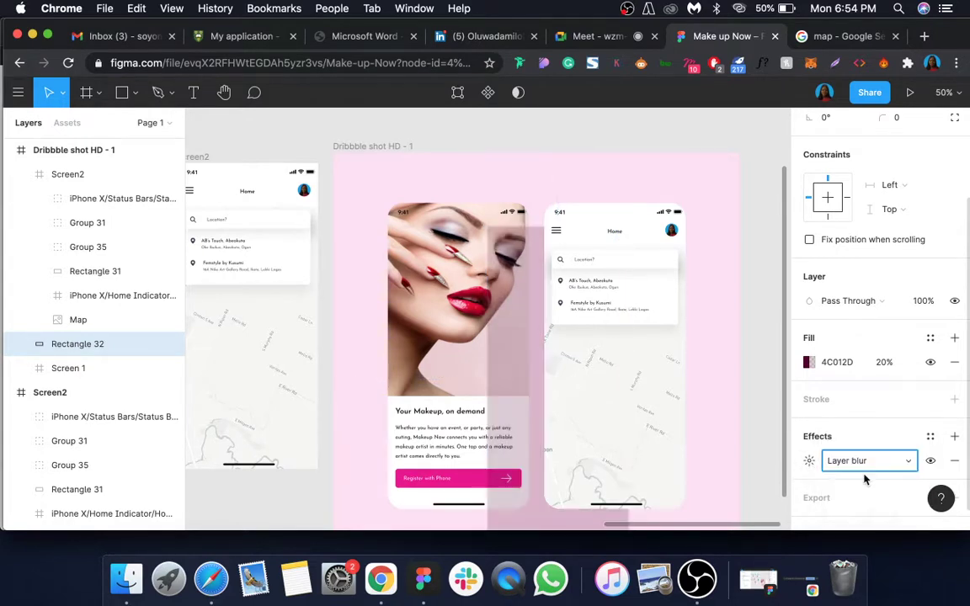
click(810, 461)
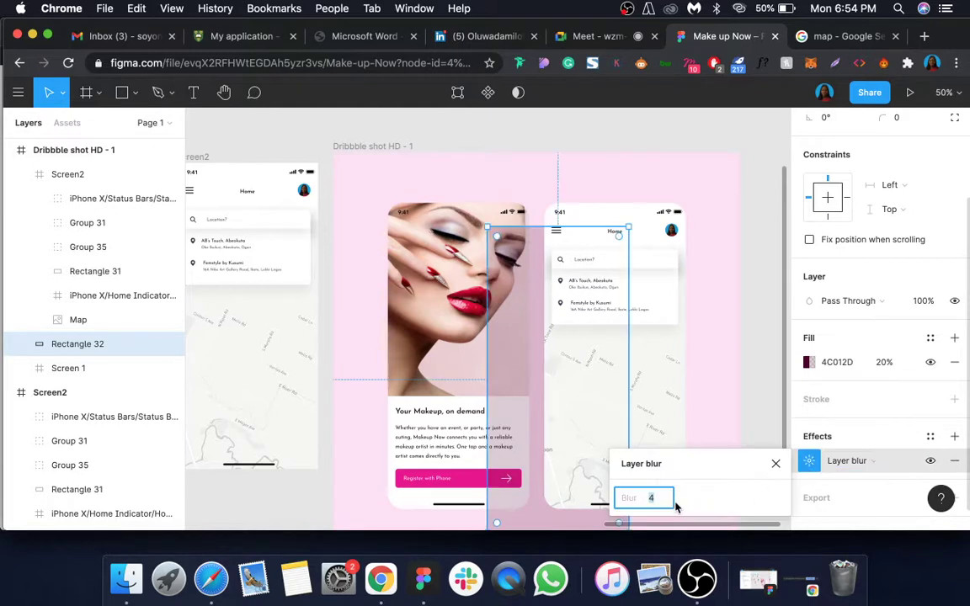
text(154)
key(Return)
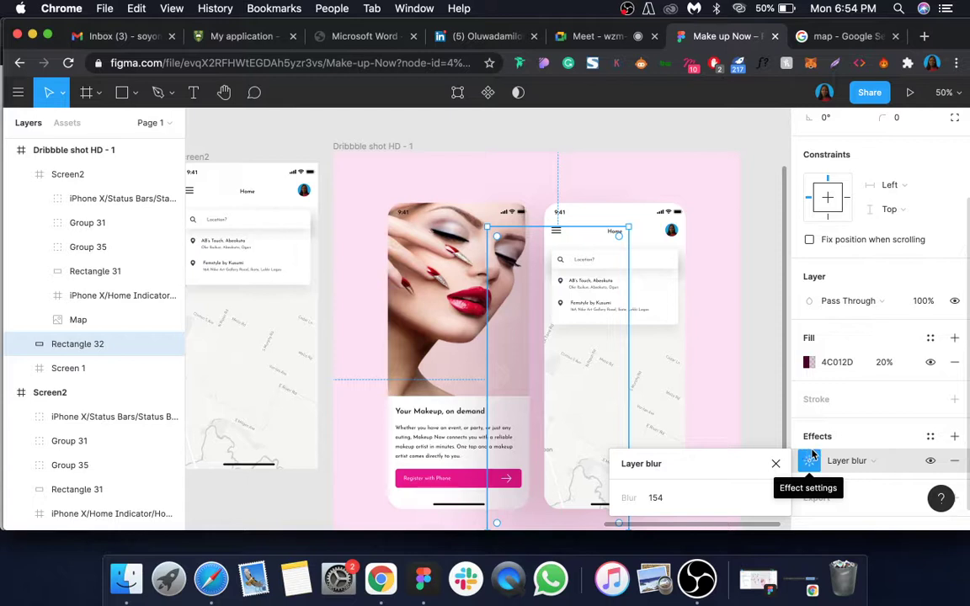
- Set the blurred rectangle's corner radius to 99
scroll(896, 227, up, 3)
click(904, 197)
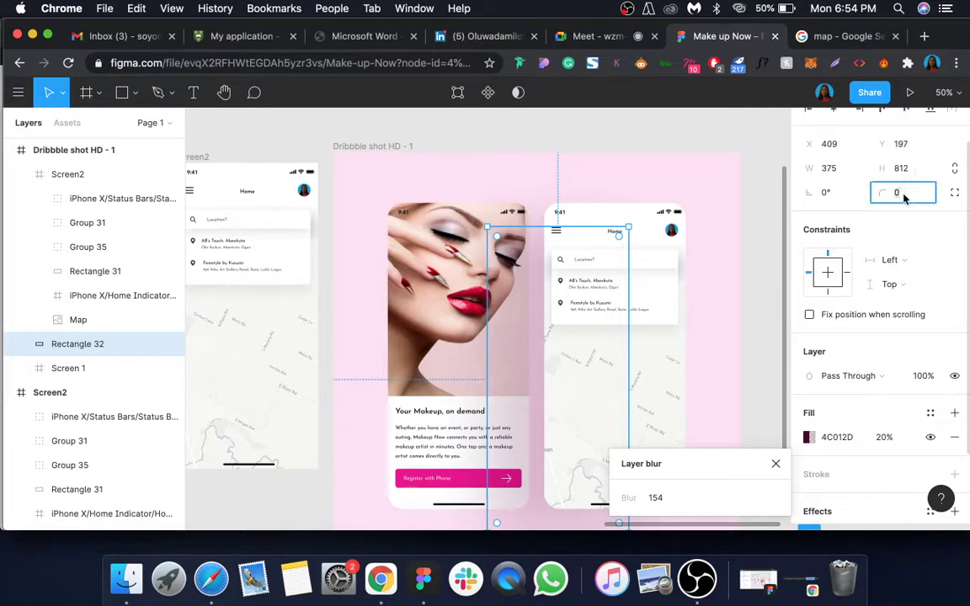
text(99)
key(Return)
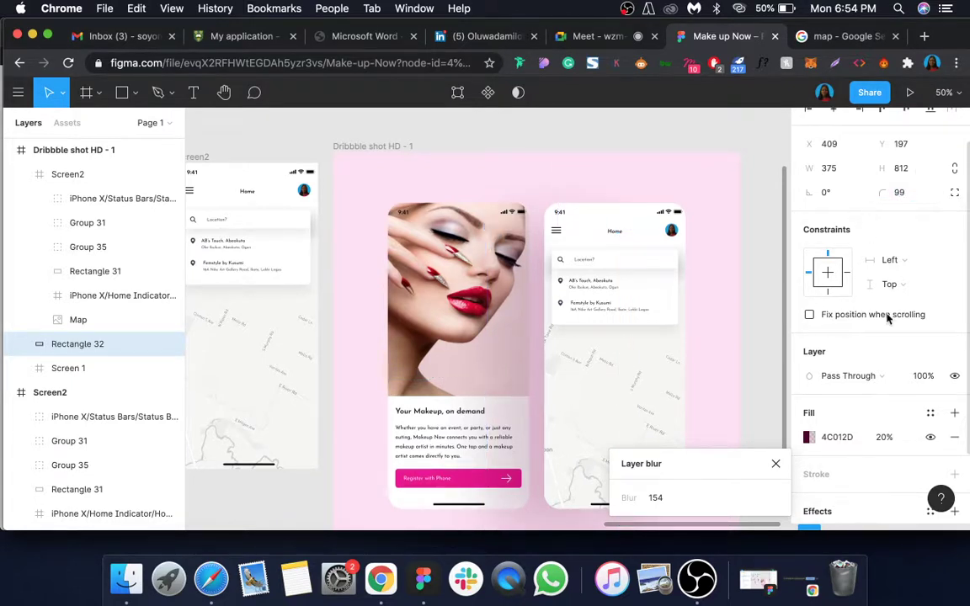
scroll(891, 337, down, 3)
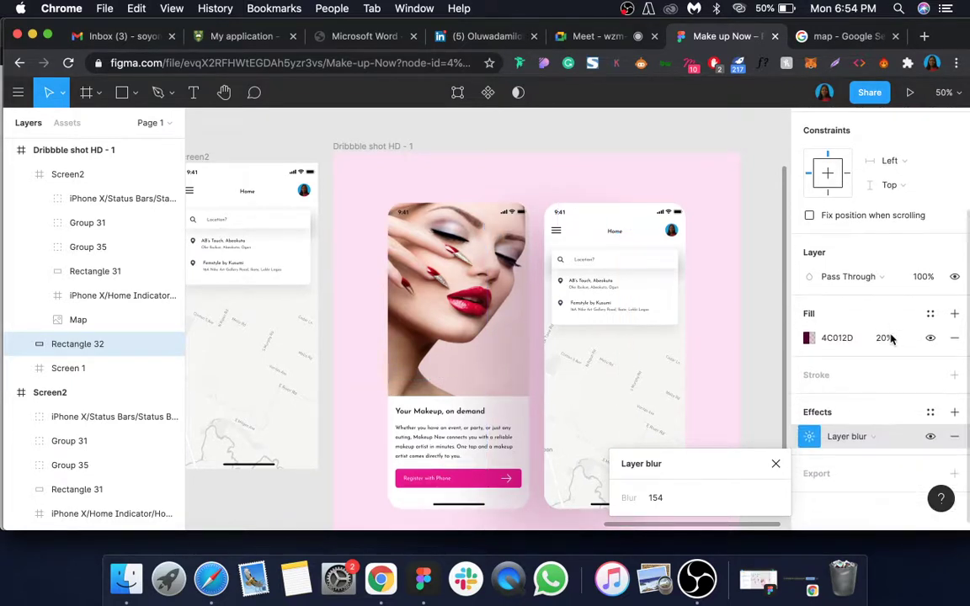
click(775, 464)
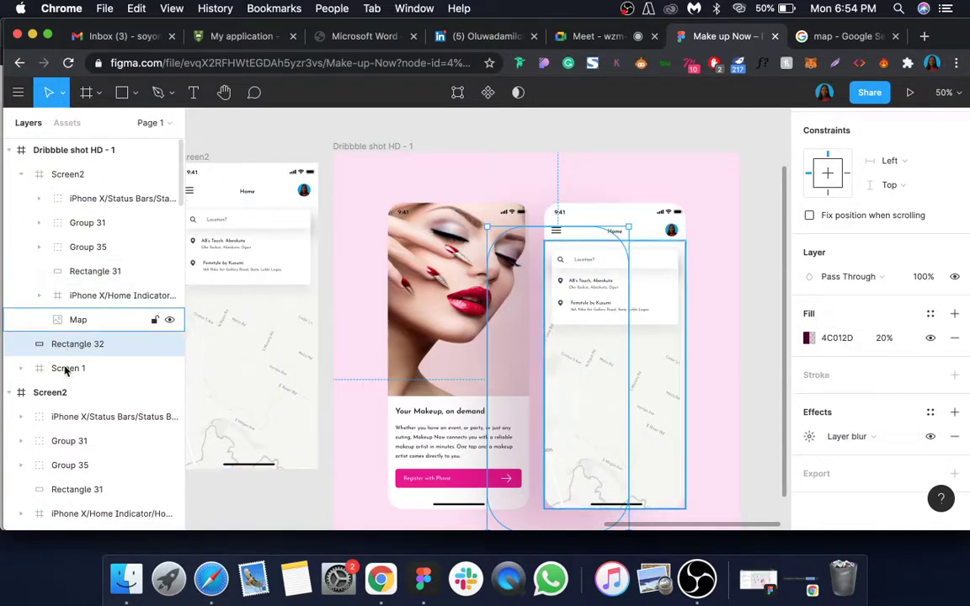
- Bring the pasted Screen 1 above Screen2 in the pink frame's layer order, keeping the blurred rectangle behind both screens
drag(67, 375, 73, 170)
click(20, 198)
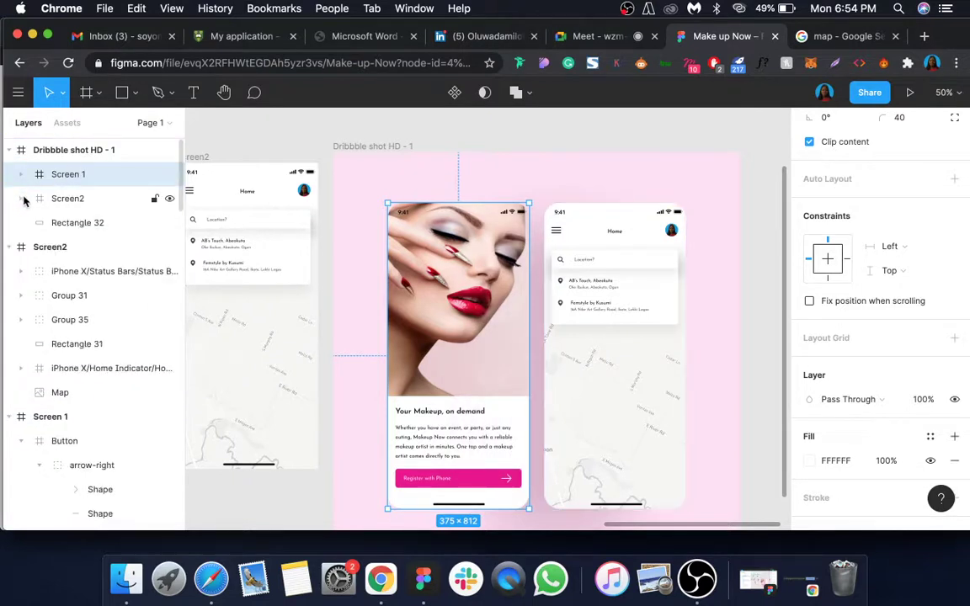
drag(84, 222, 85, 244)
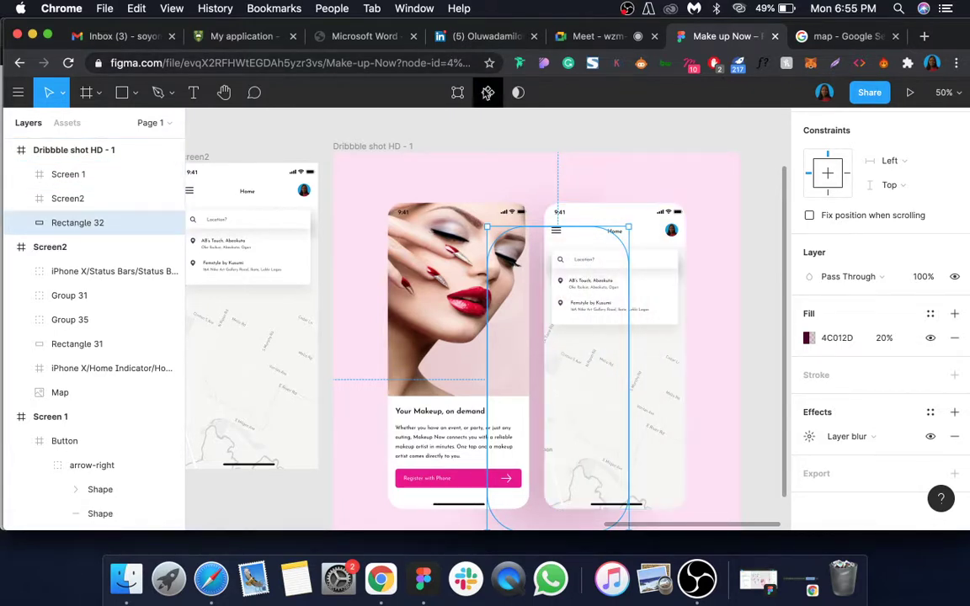
click(507, 137)
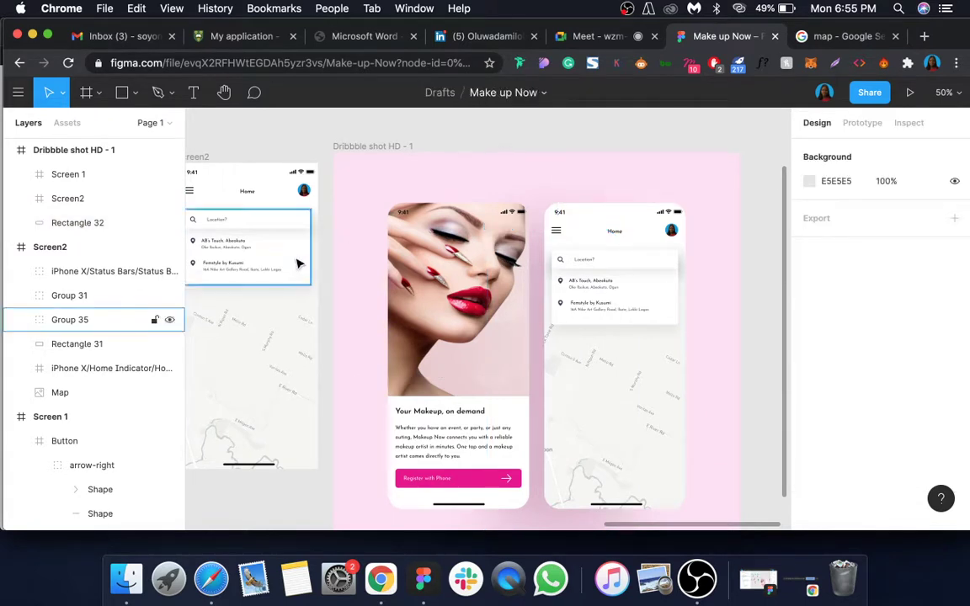
- Shift the blurred rectangle slightly down and move the pasted Screen2 straight down to about Y 291
click(73, 216)
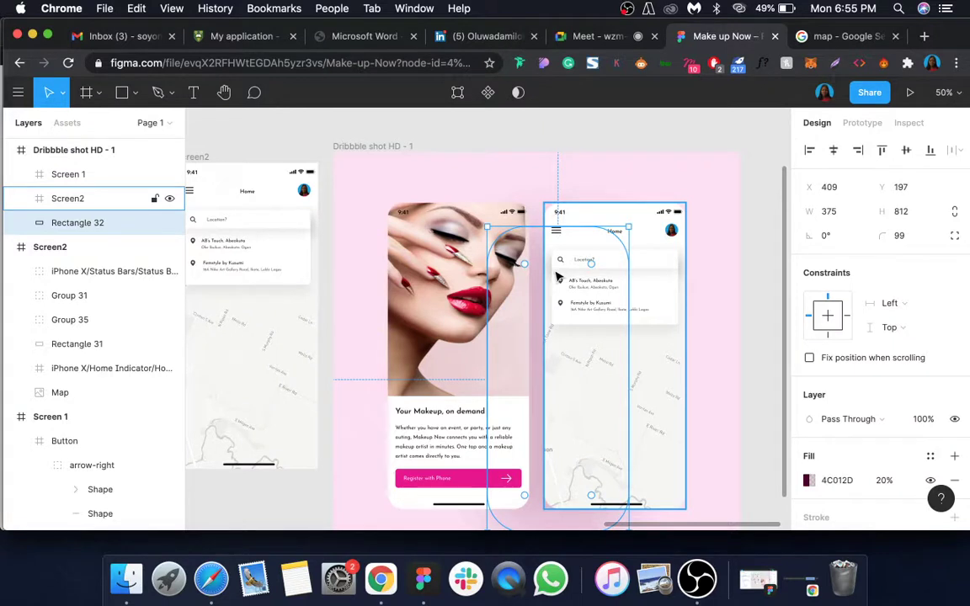
mouse_move(539, 264)
mouse_down()
mouse_move(540, 286)
mouse_move(540, 273)
mouse_up()
click(662, 242)
scroll(663, 241, down, 2)
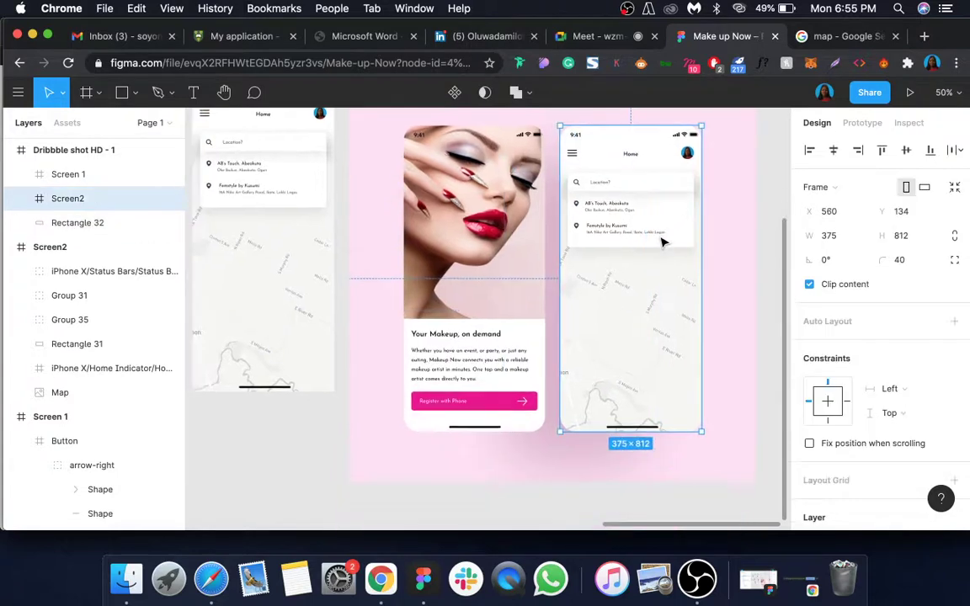
drag(662, 241, 667, 299)
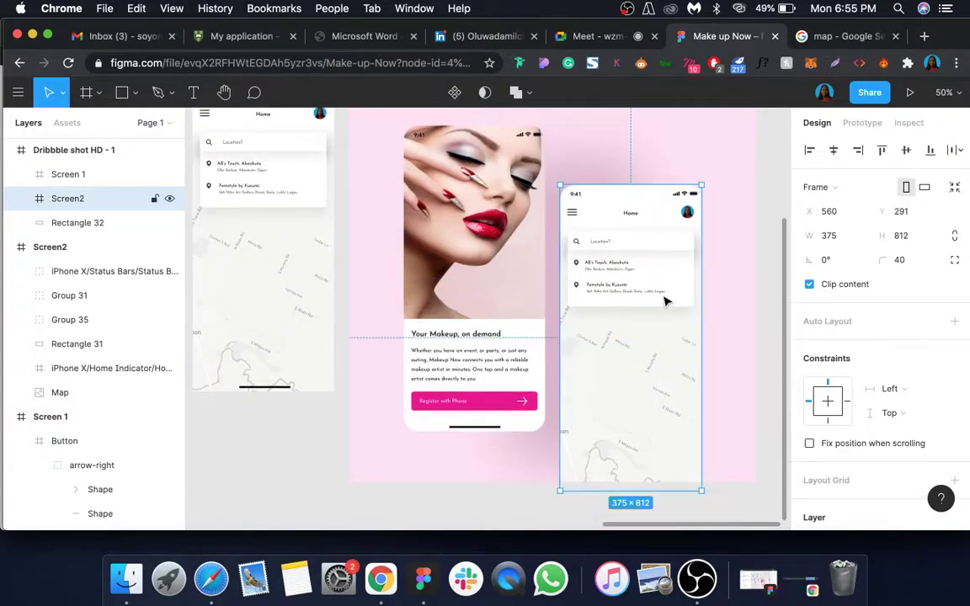
- Move both screens and the blurred rectangle up together to centre them in the pink frame, about 55 from its upper edge, and check the margins
shift+click(553, 280)
shift+click(452, 251)
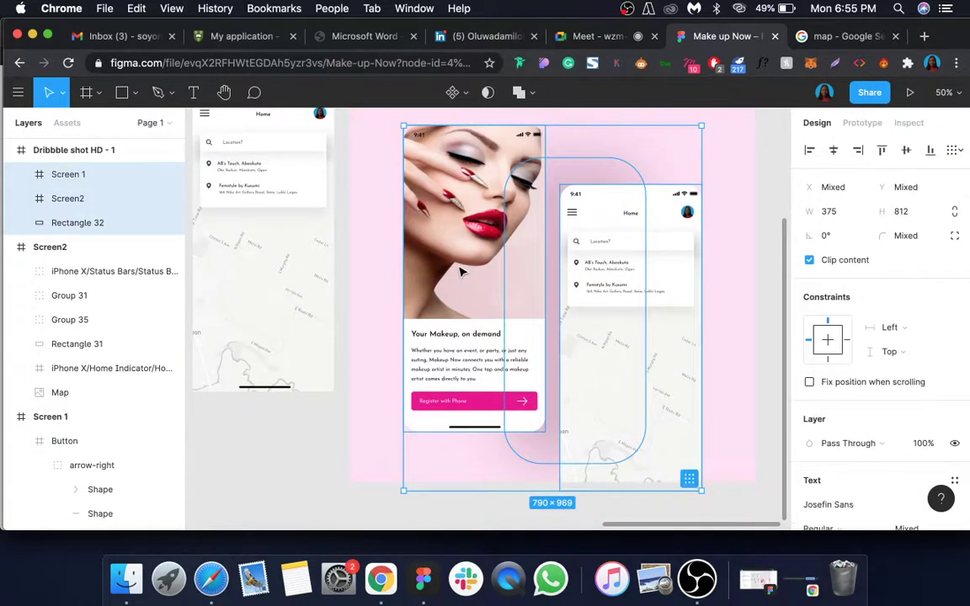
scroll(418, 245, up, 2)
drag(602, 335, 600, 314)
scroll(601, 314, left, 1)
scroll(600, 313, down, 3)
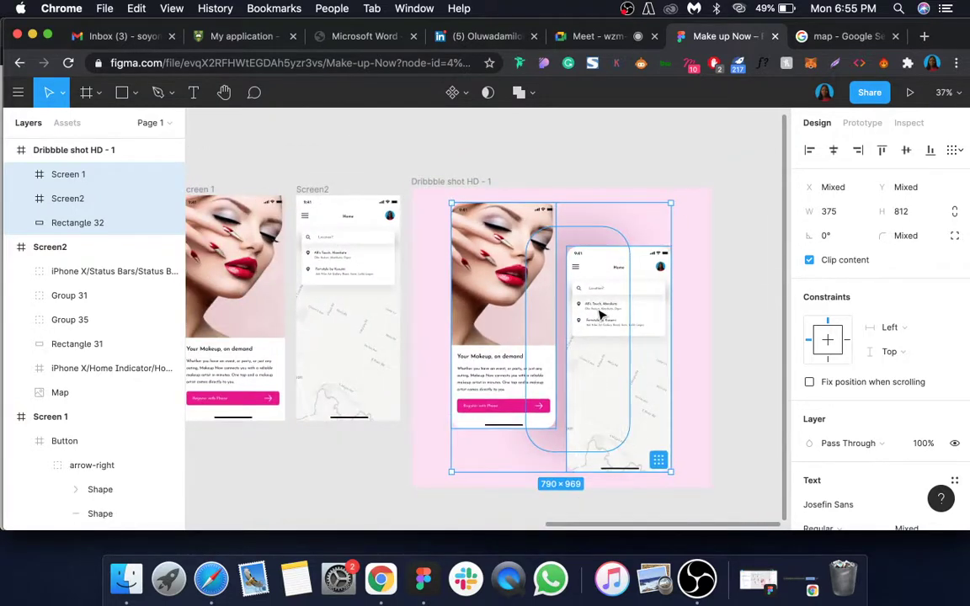
key(alt)
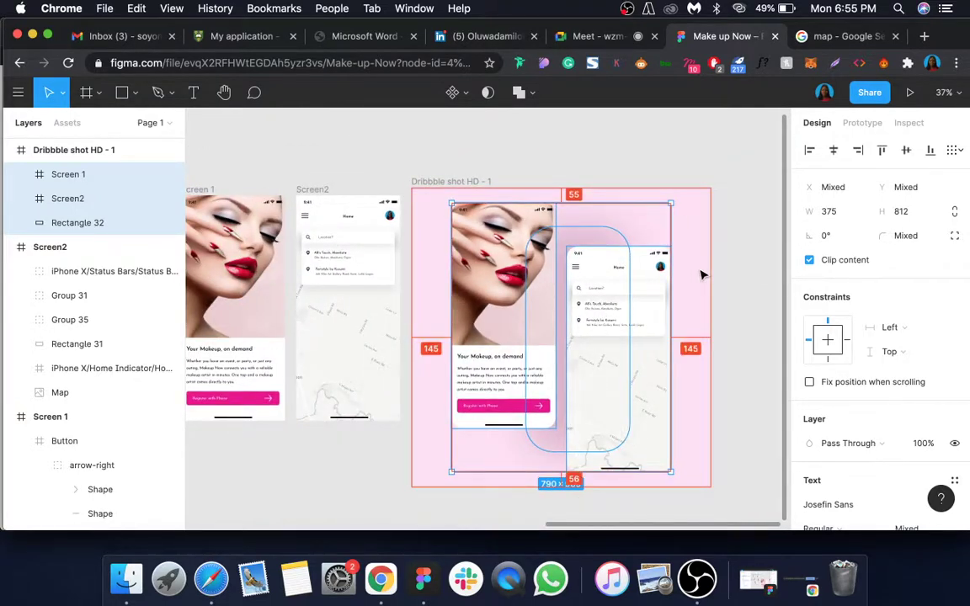
- Nudge the blurred rectangle up to Y 134 so it is vertically centred behind both screens in the pink frame
click(498, 178)
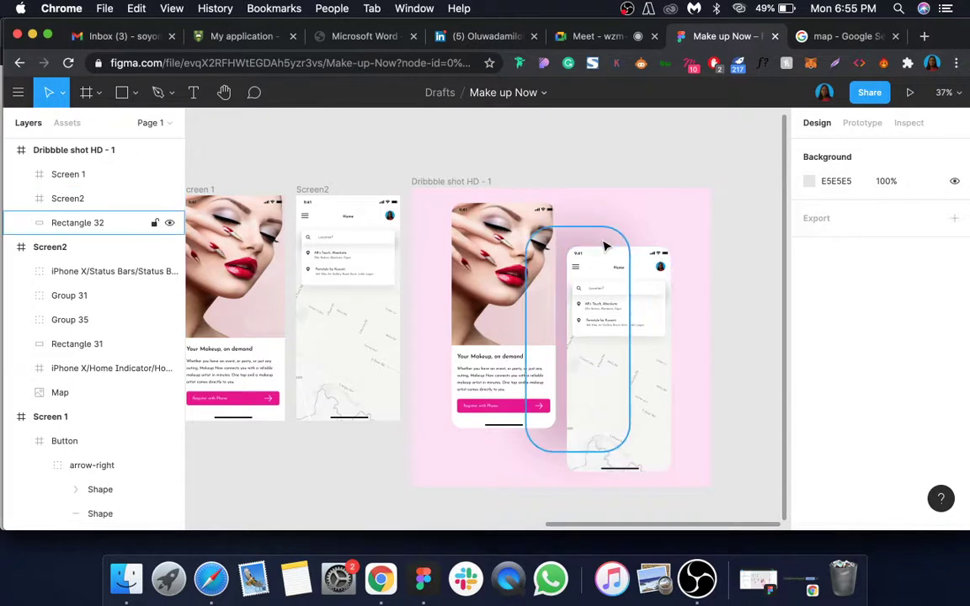
click(596, 193)
click(620, 166)
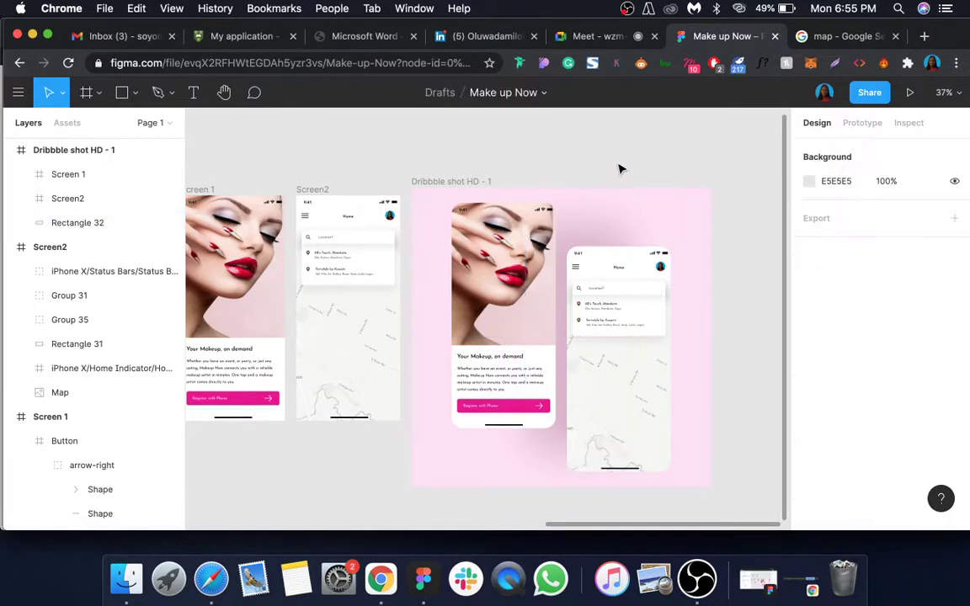
click(573, 239)
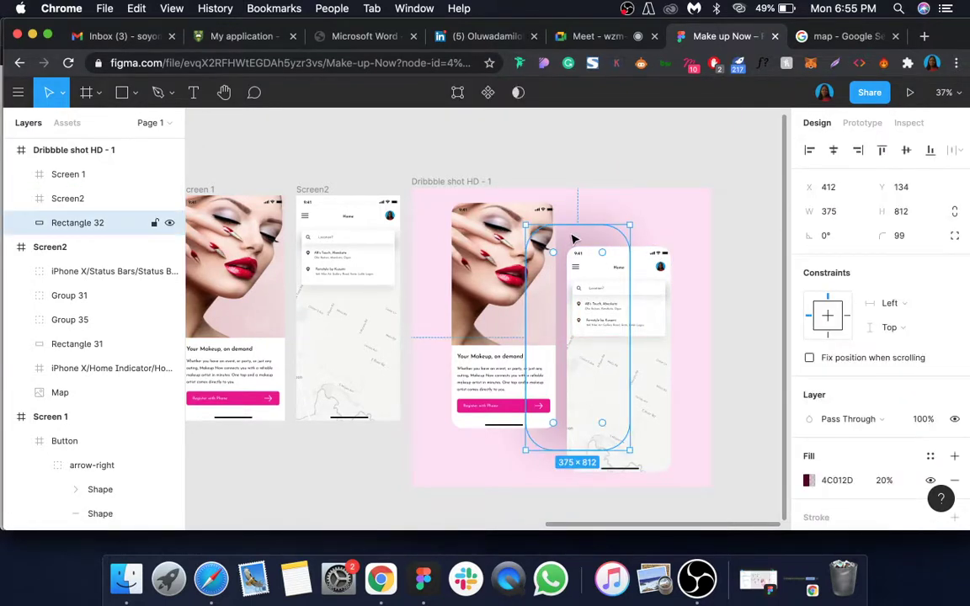
- Select the Dribbble shot HD - 1 frame and examine the finished showcase composition up close, as a whole and in full screen
click(479, 182)
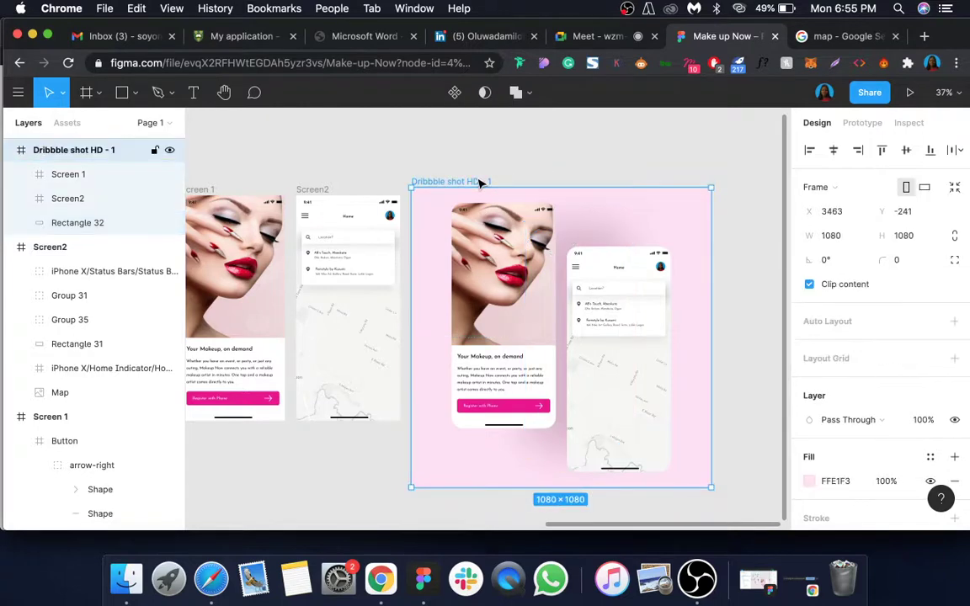
scroll(556, 222, up, 3)
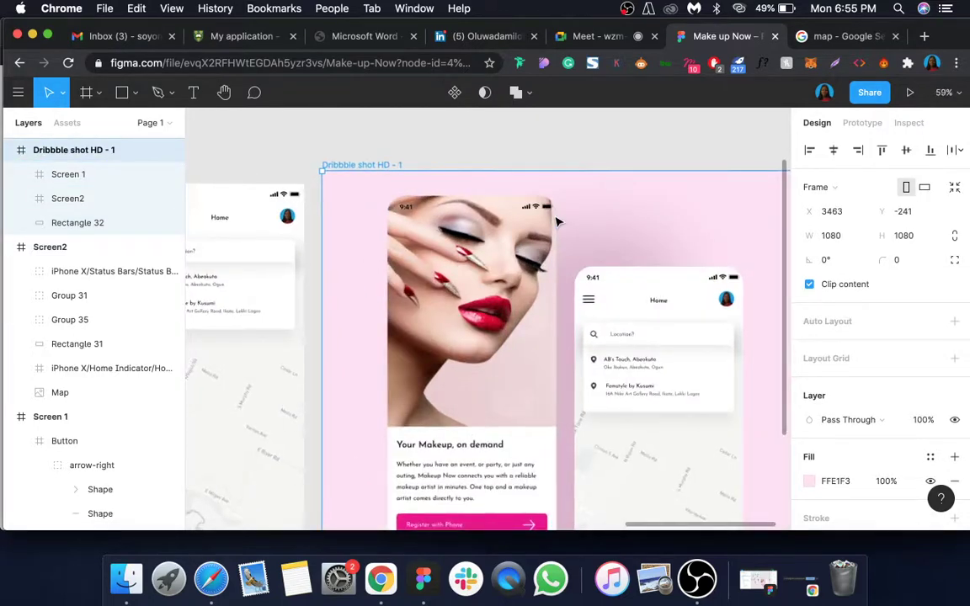
scroll(556, 222, down, 3)
scroll(556, 221, down, 2)
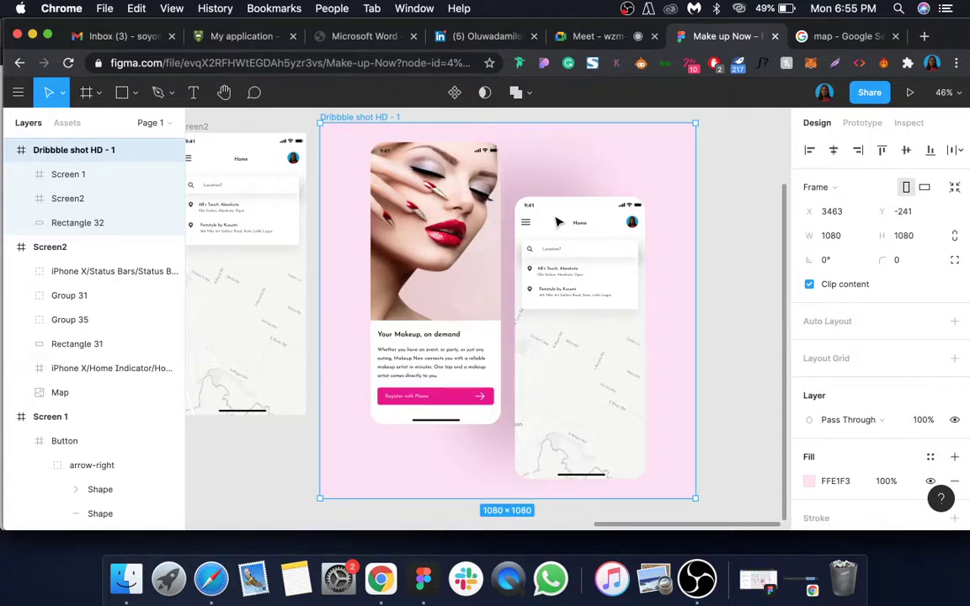
click(48, 36)
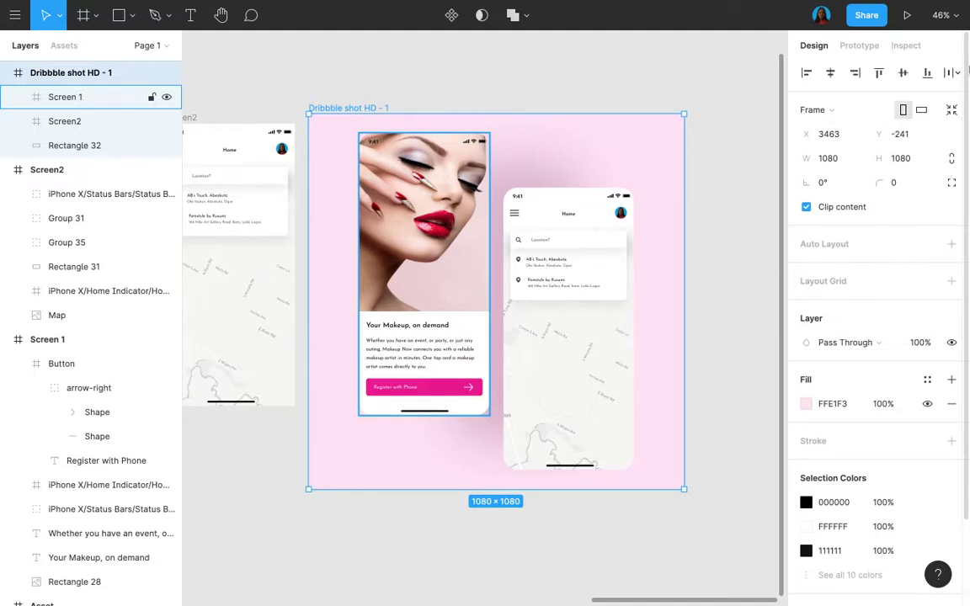
mouse_move(899, 6)
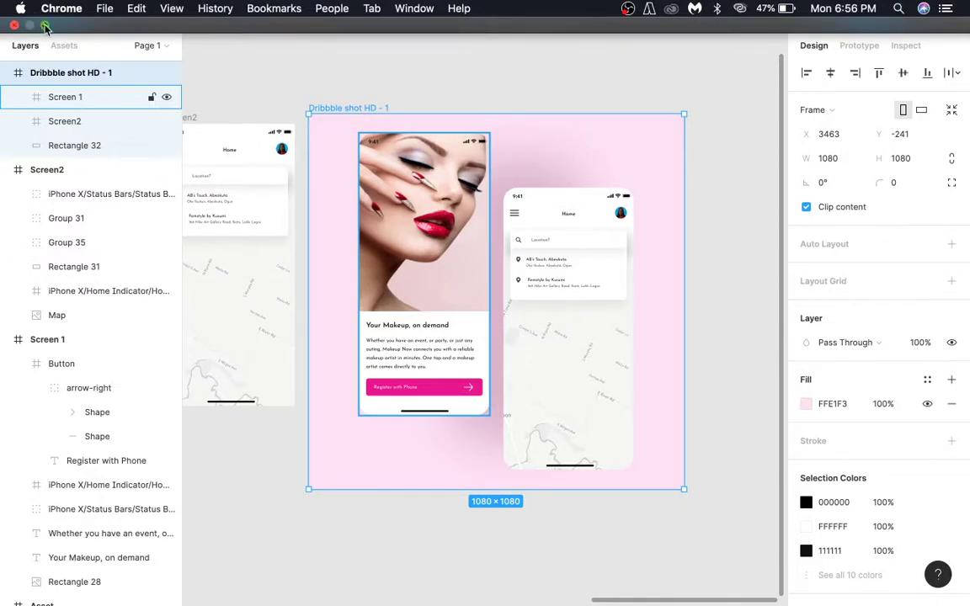
key(ctrl+Up)
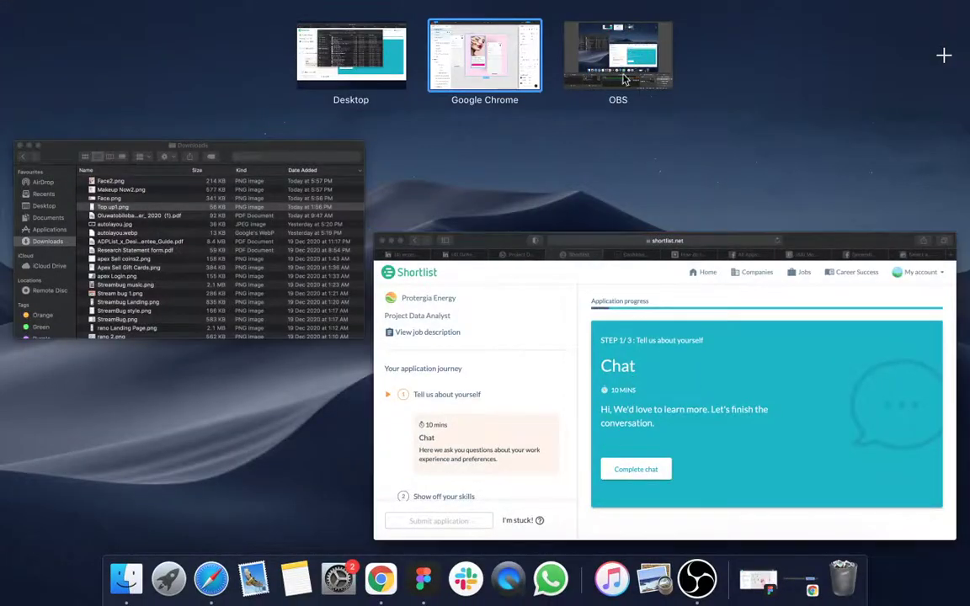